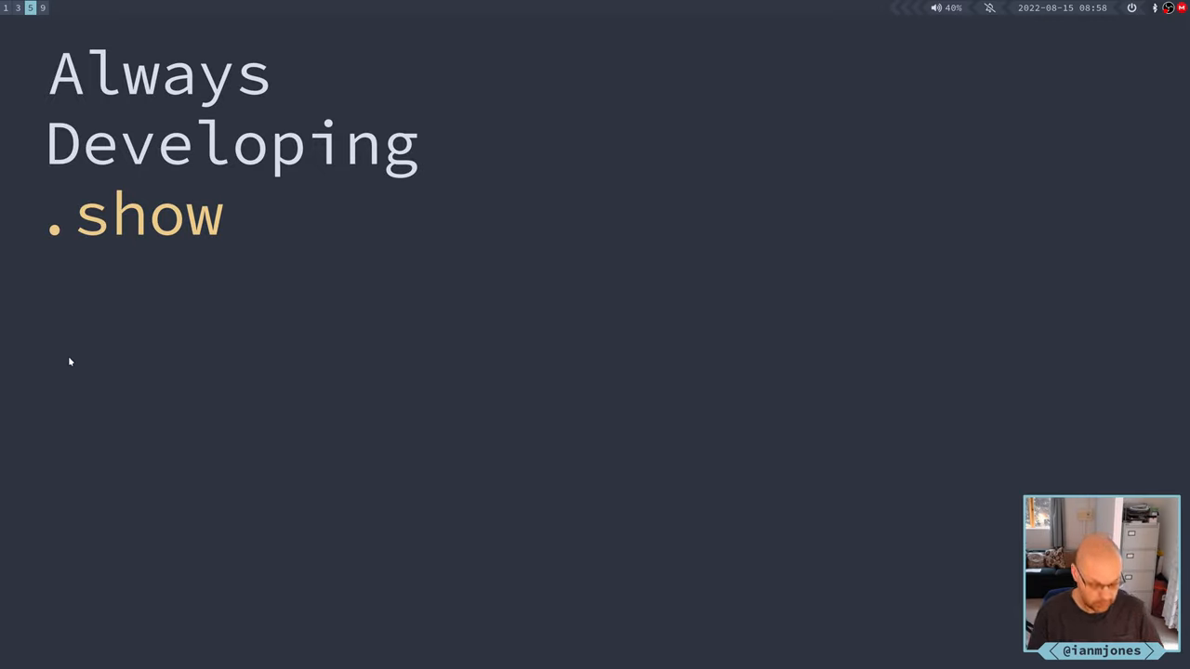
Step: Launch GoLand from the app launcher and load the snippetpixie project from the Welcome screen
key("super+d")
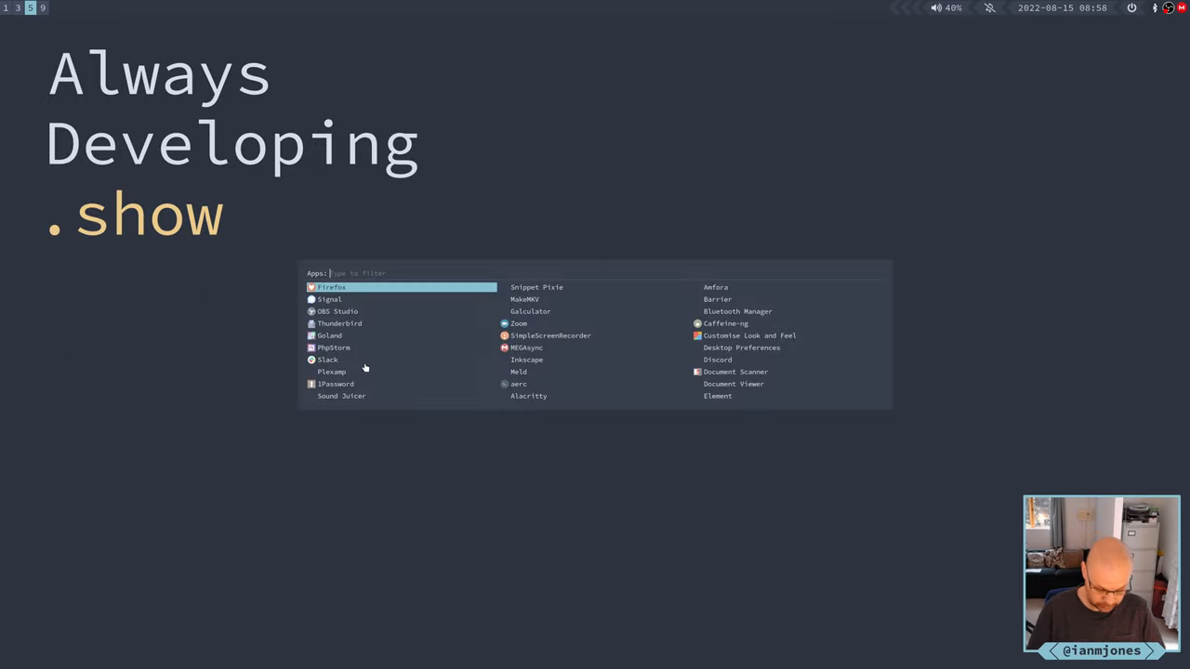
type("gol")
key("Return")
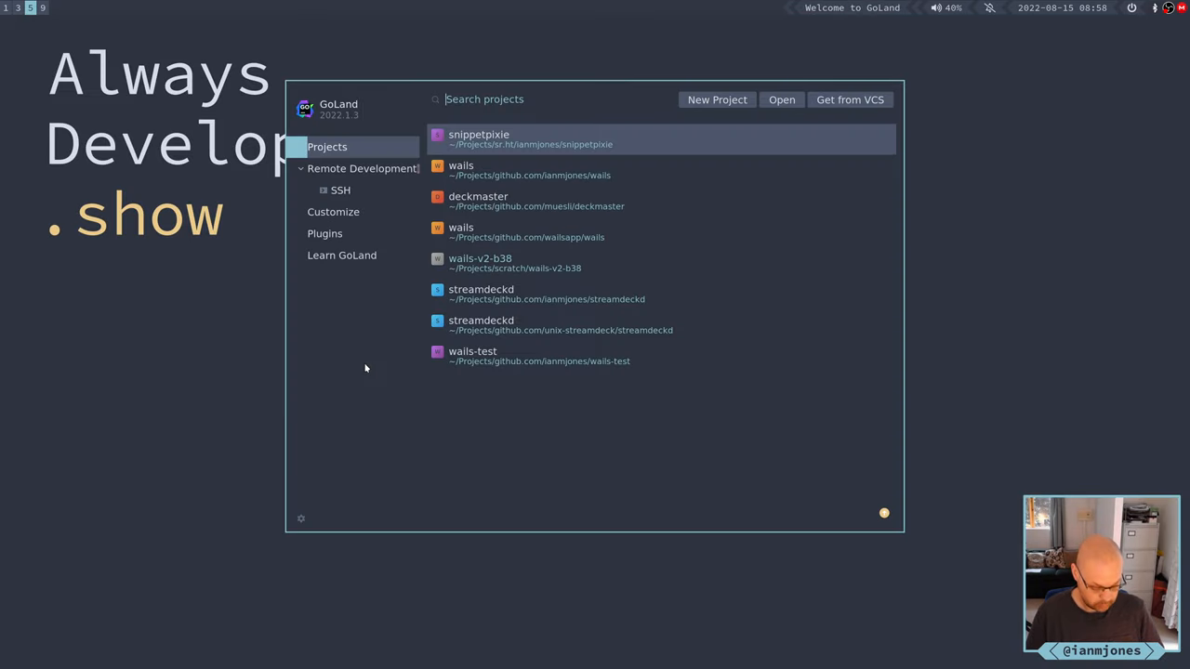
left_click(480, 137)
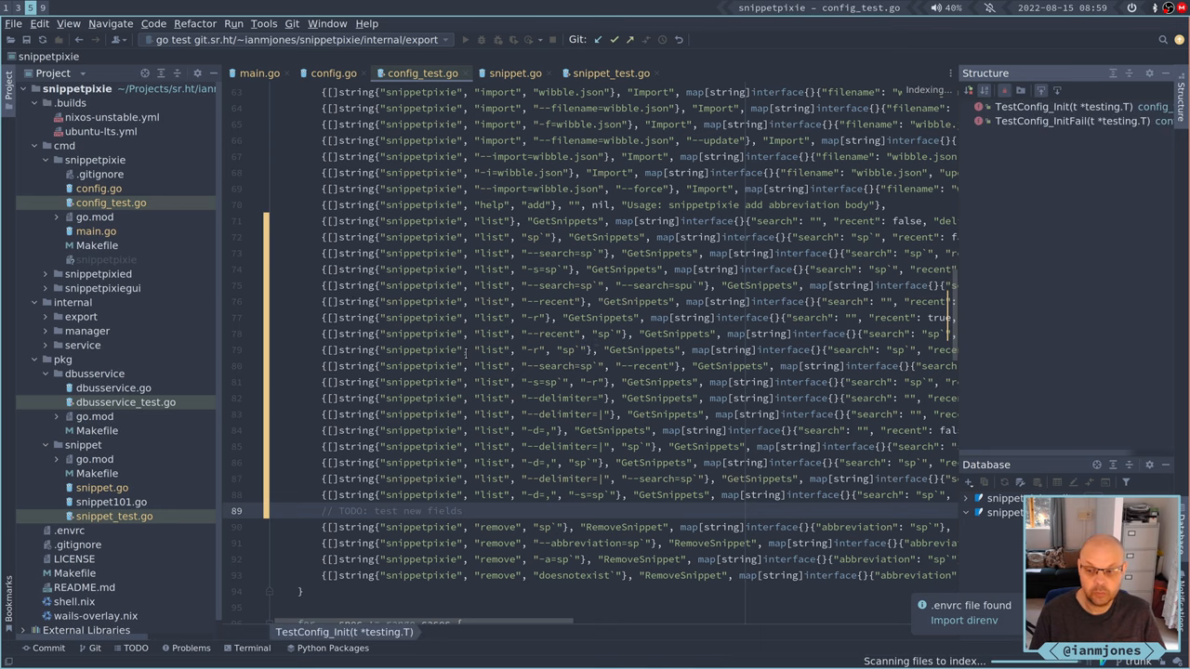
scroll(437, 372, "down", 2)
scroll(465, 355, "down", 2)
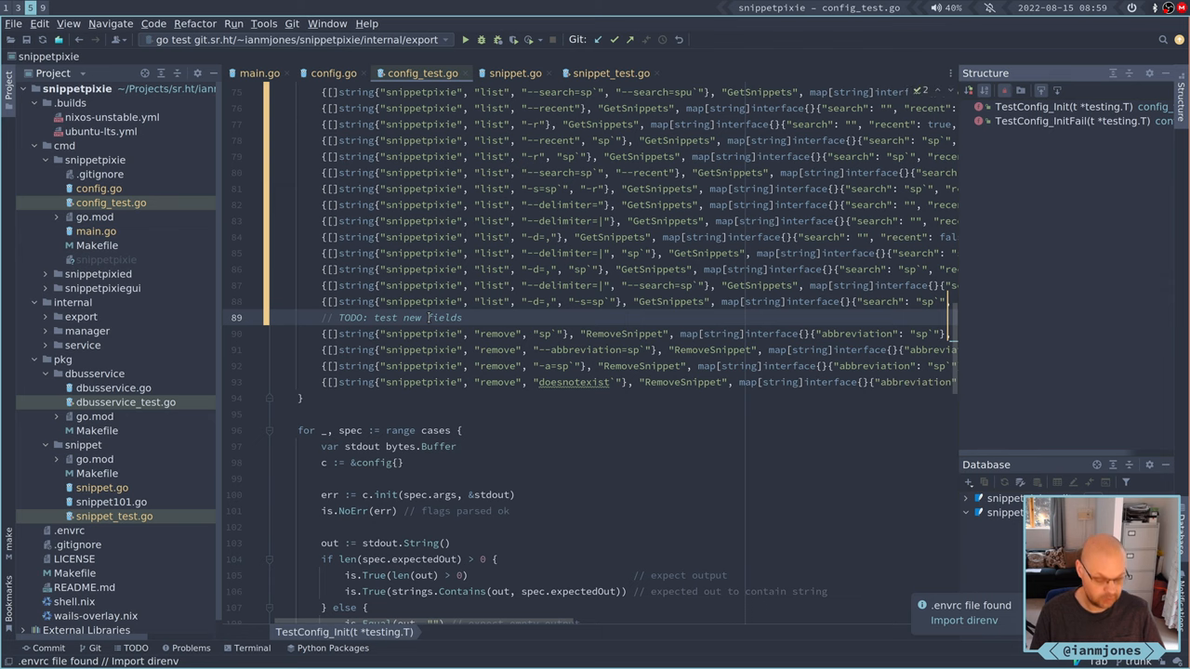
Step: Switch to workspace 3 where Firefox shows the list-format ticket
key("super+3")
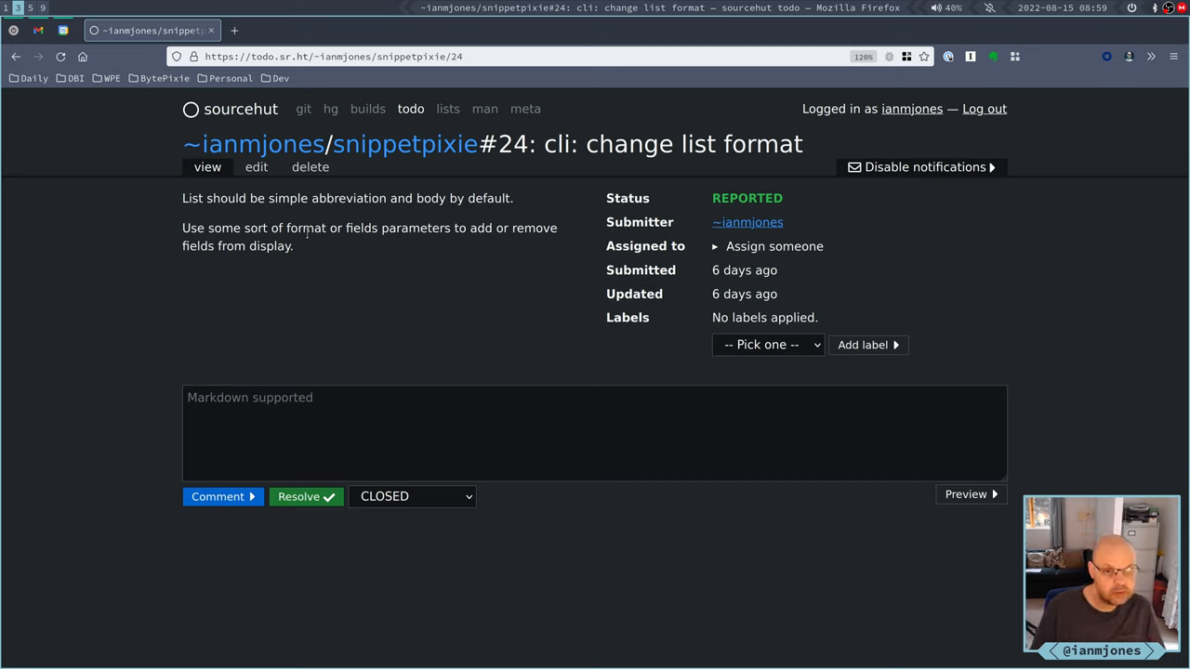
Step: Leave ticket #24 in Firefox and switch to the terminal workspace
key("super+1")
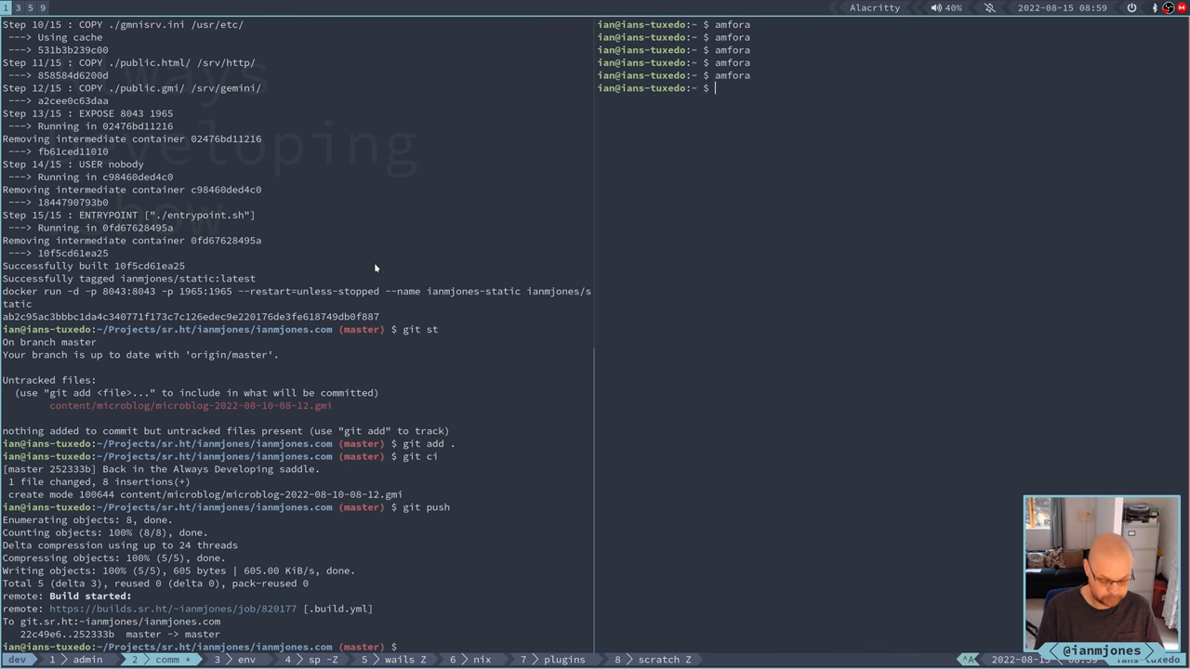
Step: Rebuild snippetpixie with make and run ./snippetpixie list wibble
key("super+4")
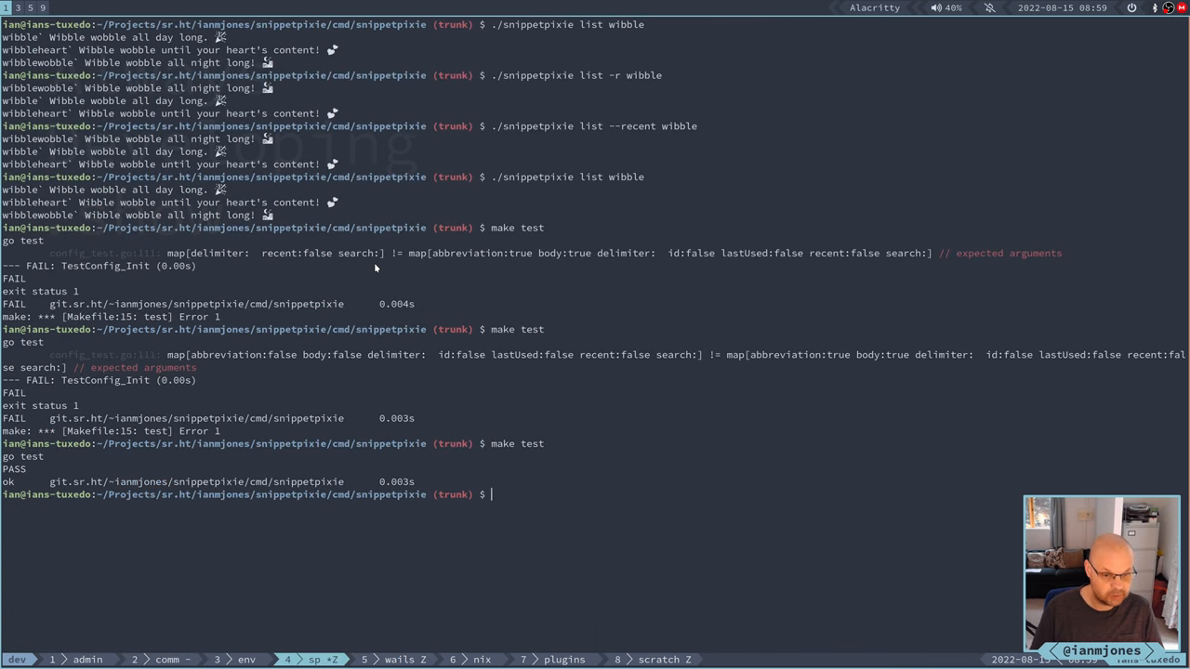
type("make")
key("Return")
type("./")
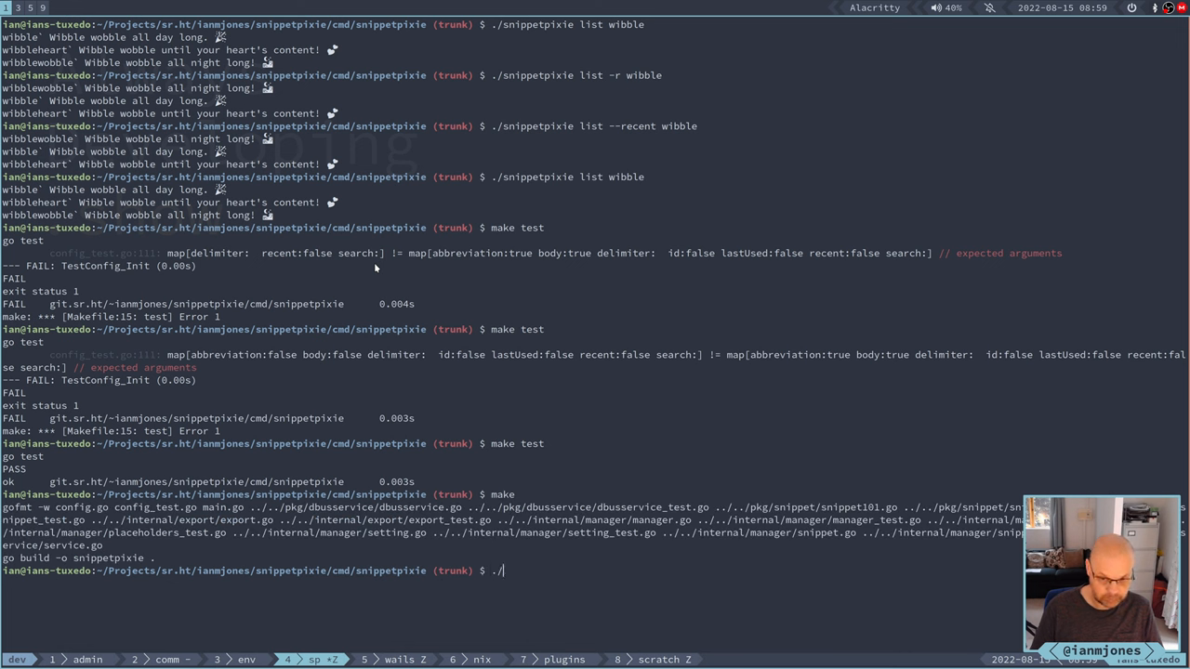
type("snippetpixie list ")
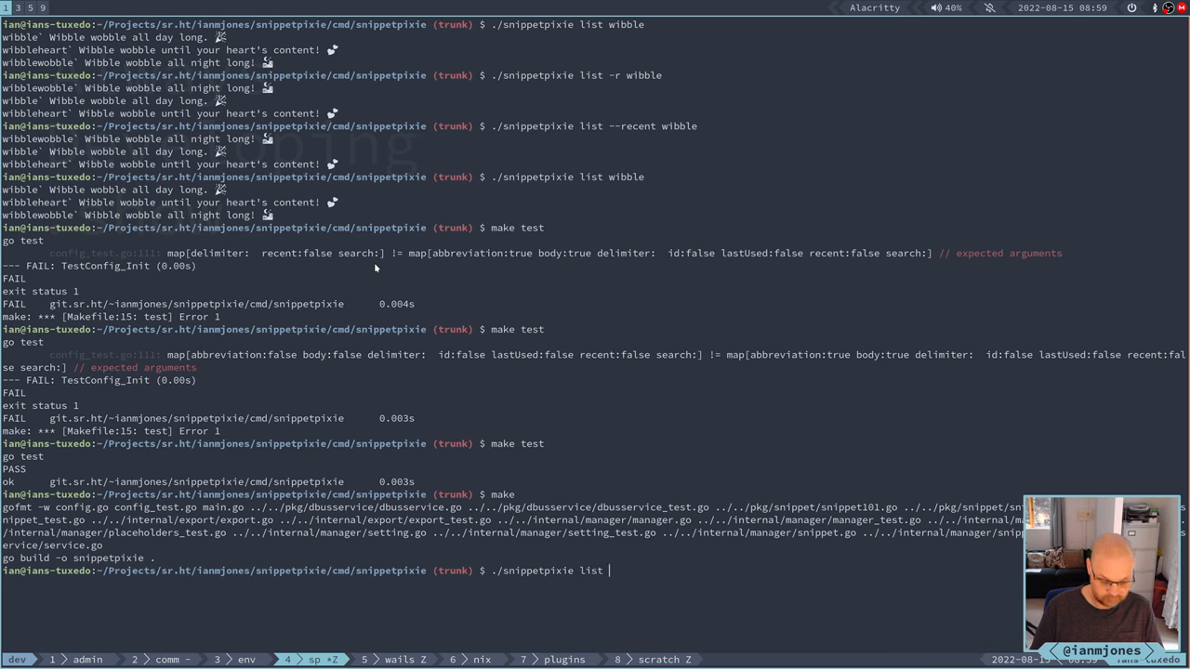
type("wibble")
key("Return")
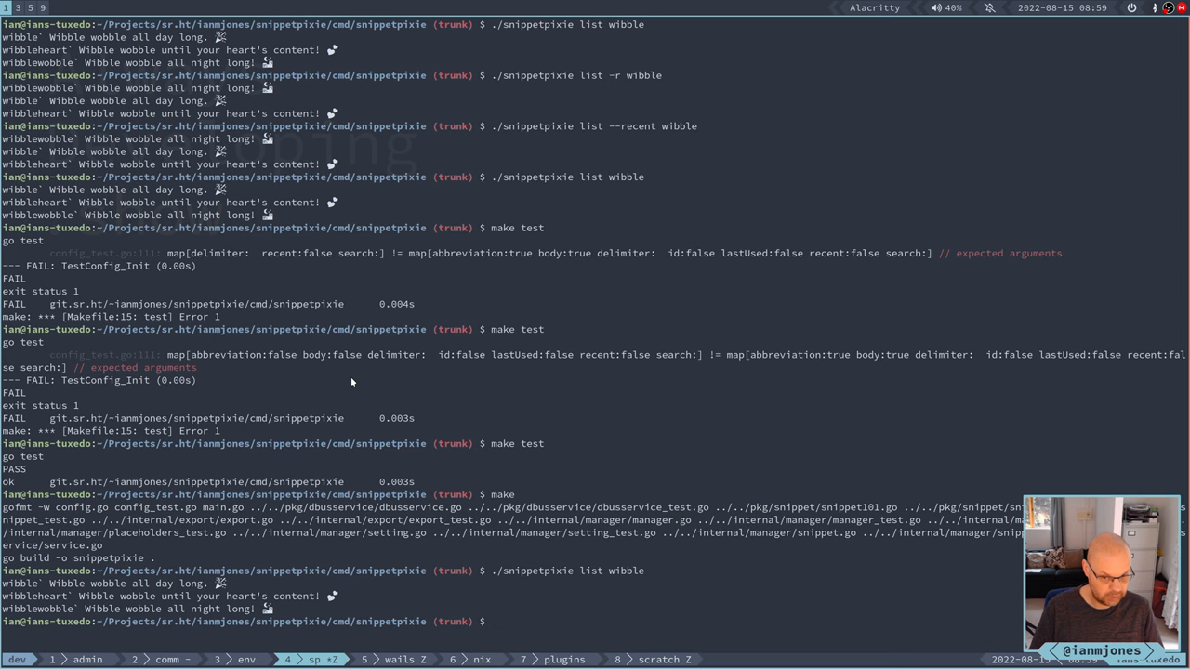
Step: Rerun the wibble listing with --delimiter "|" and clear the terminal
key("Up")
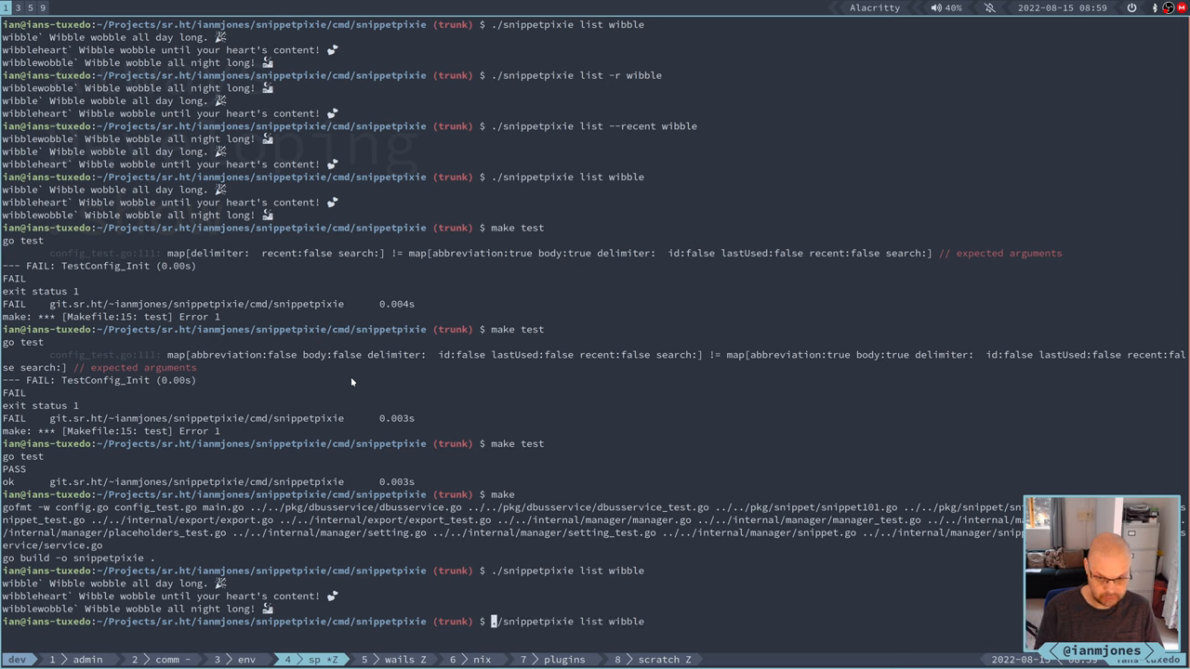
key("ctrl+Right")
key("ctrl+Right")
key("ctrl+Right")
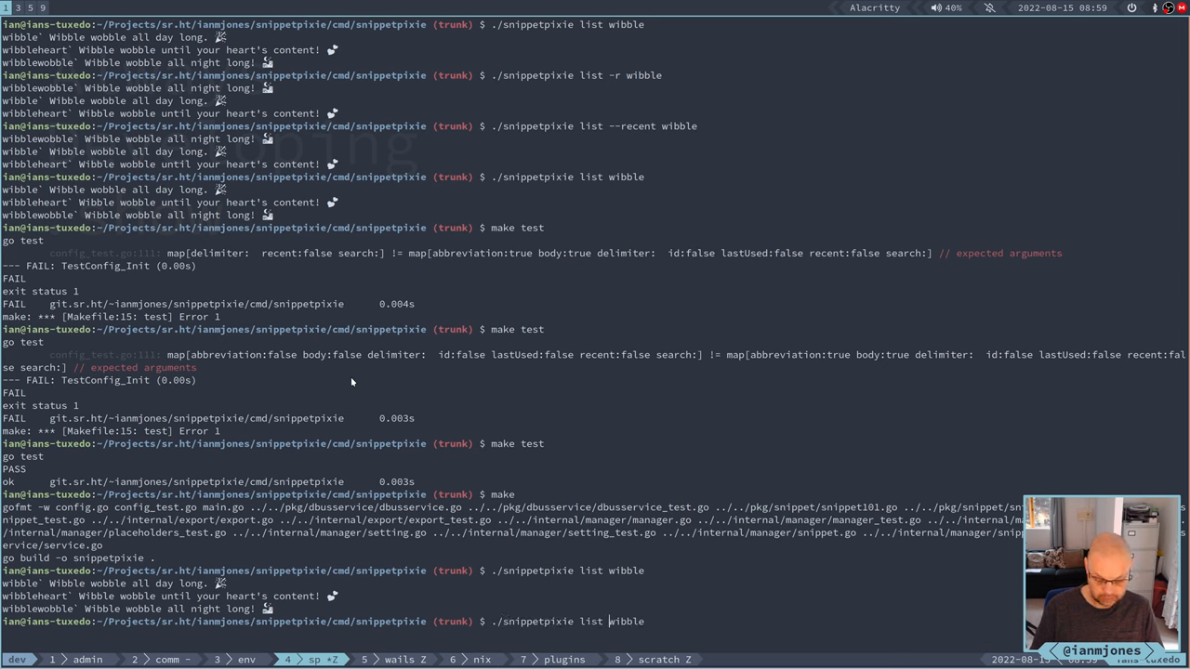
type("--delimiter")
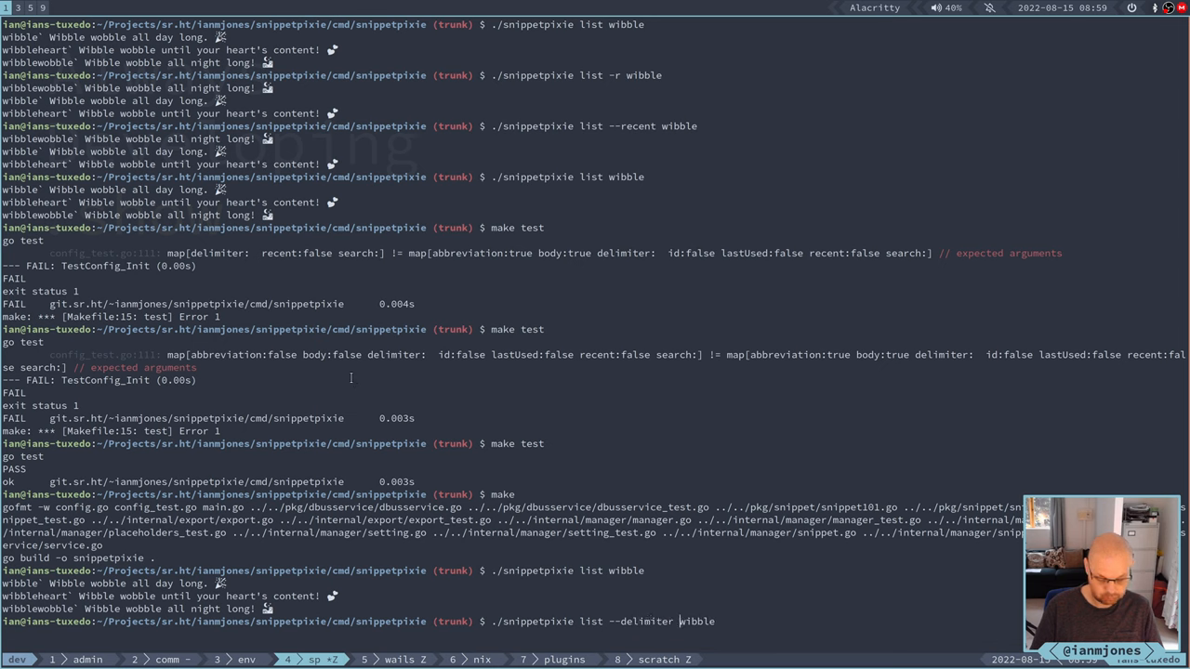
type(" \"|\"")
key("Return")
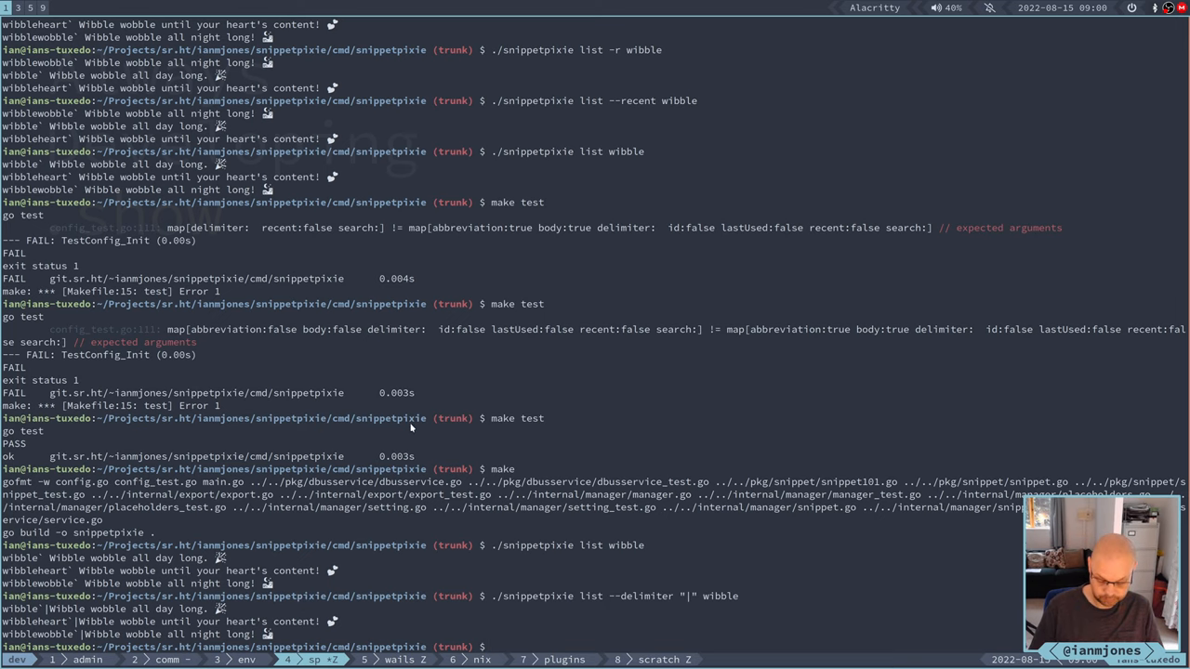
type("clear")
key("Return")
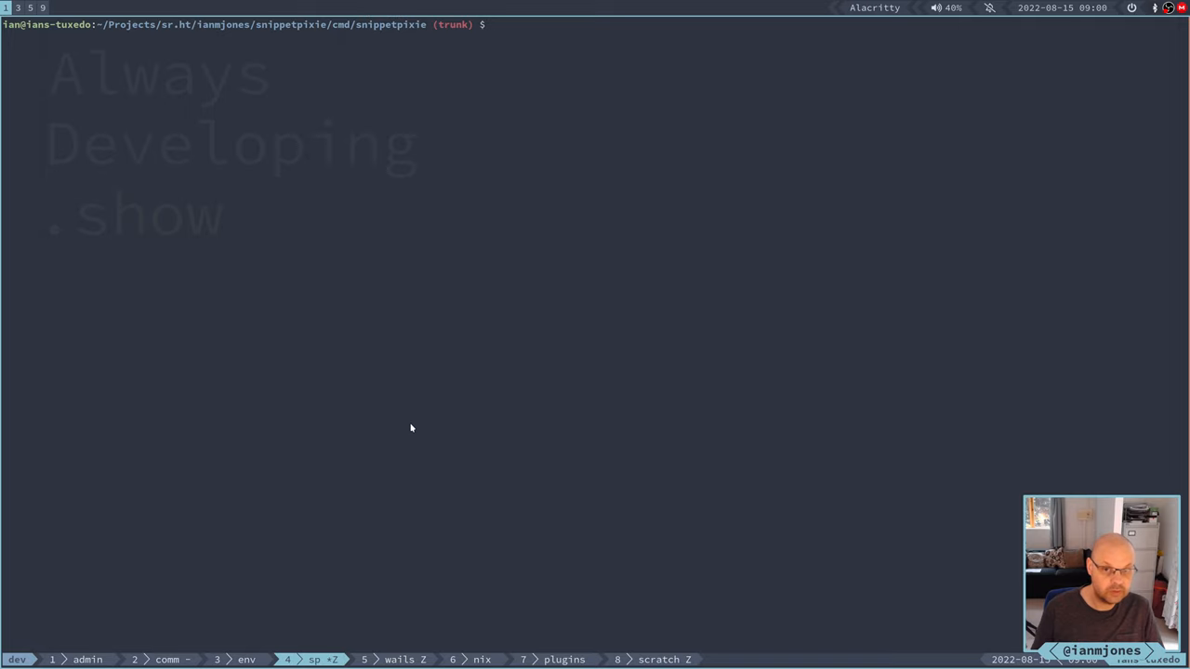
Step: View config.go's list flag definitions in GoLand and highlight usages of the recent variable
key("super+5")
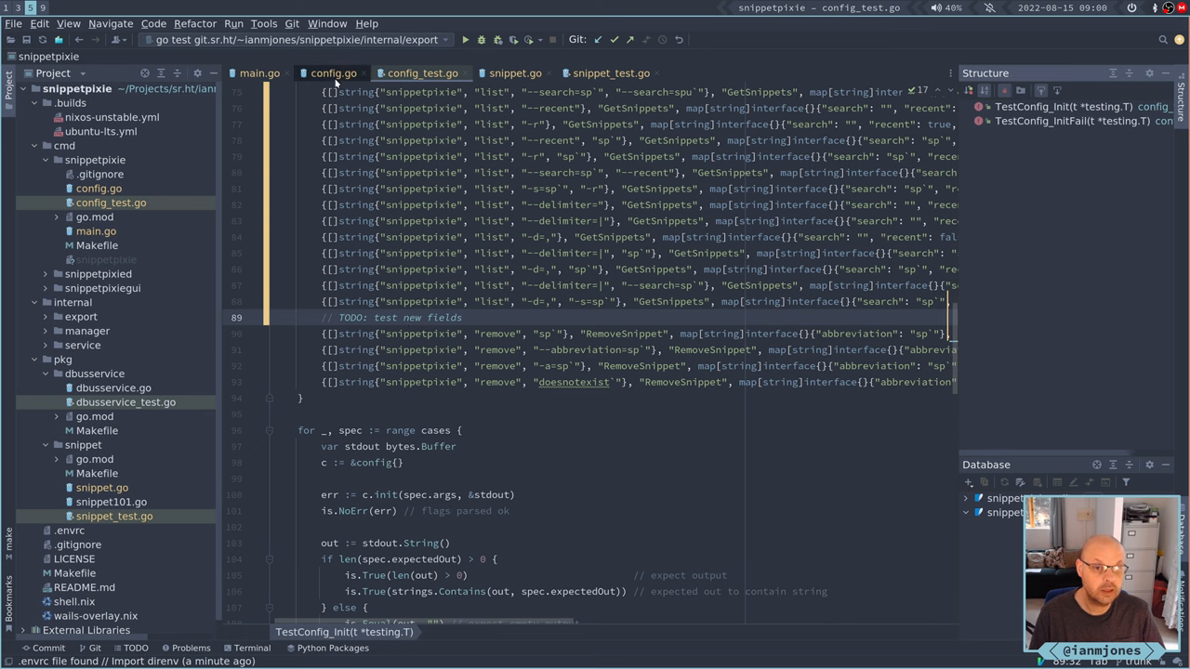
left_click(335, 74)
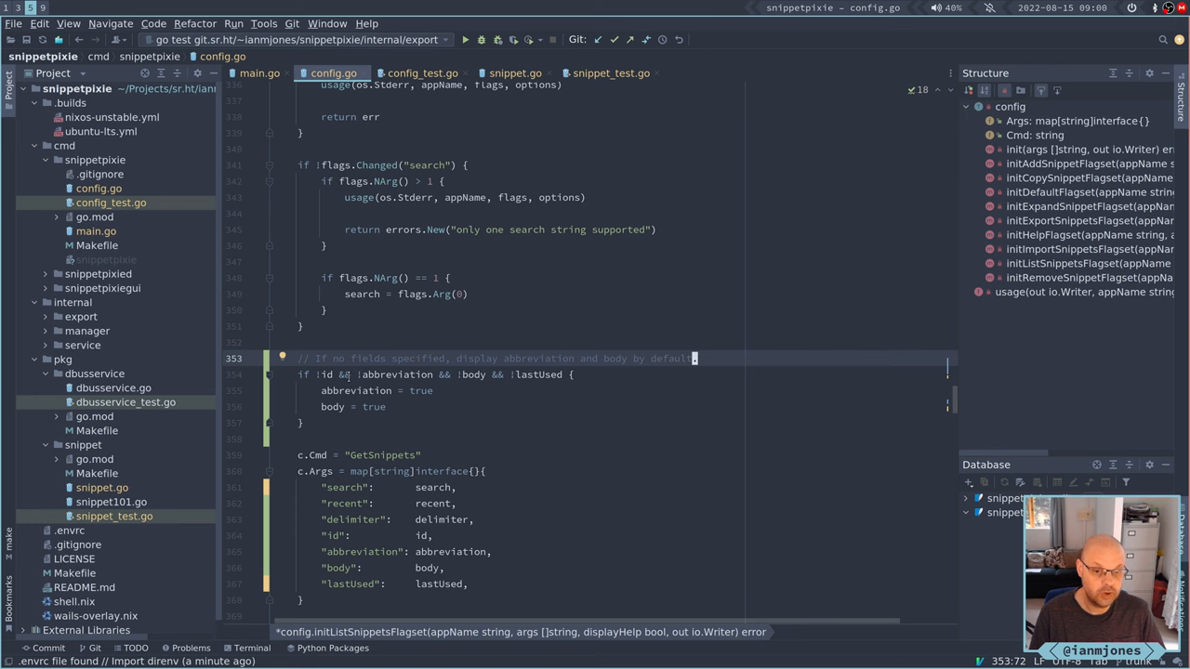
scroll(523, 374, "up", 4)
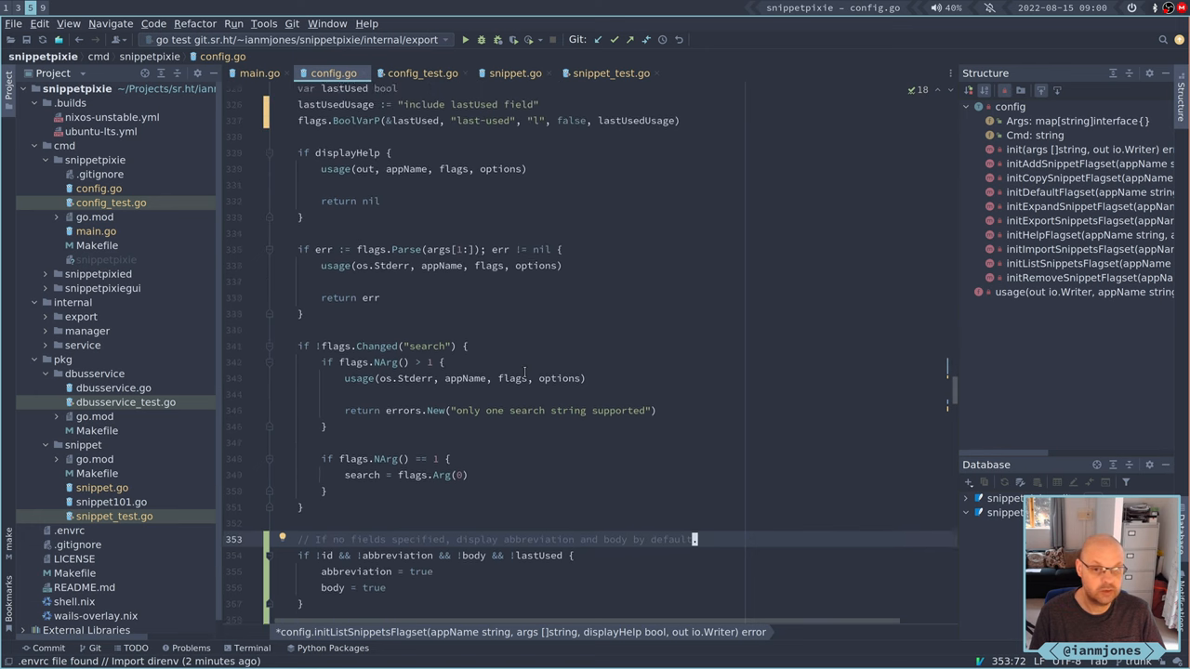
scroll(523, 373, "up", 3)
scroll(524, 374, "up", 3)
scroll(525, 372, "up", 2)
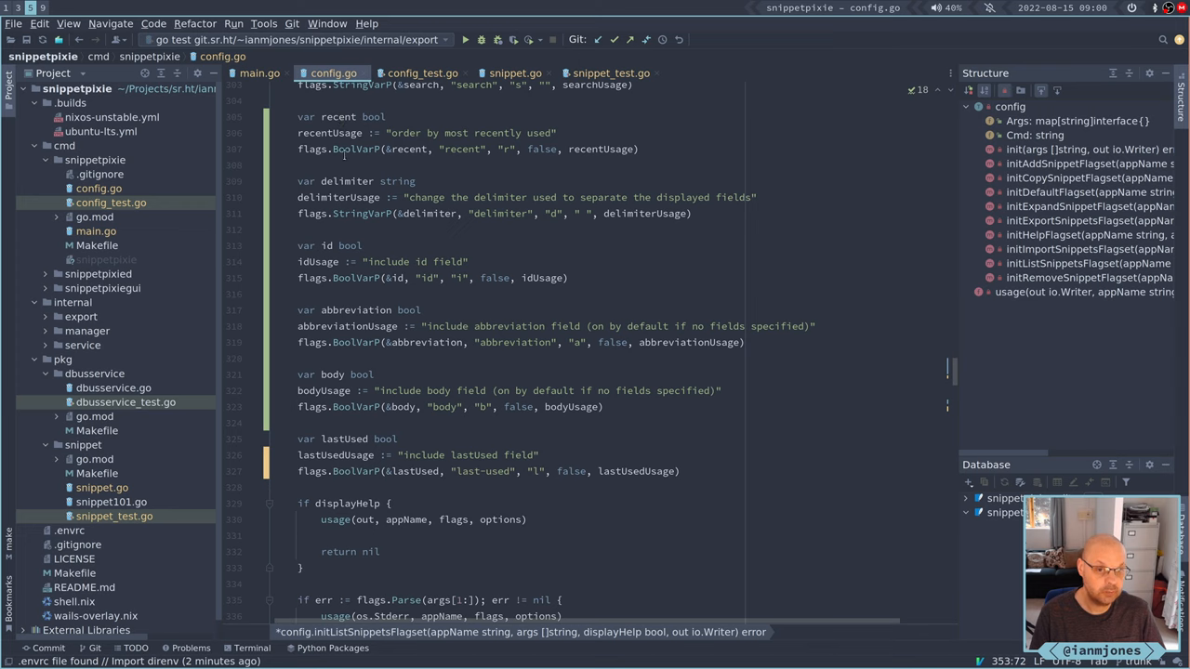
left_click(339, 116)
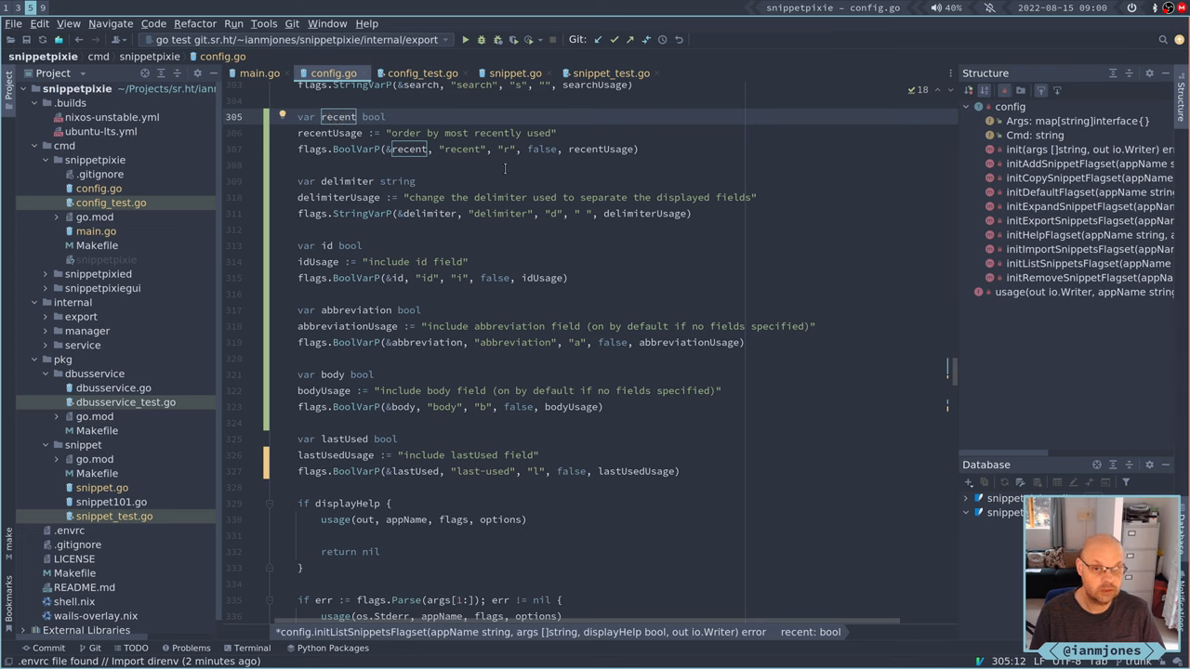
Step: Back in the terminal, run the plain ./snippetpixie list wibble from history
key("super+1")
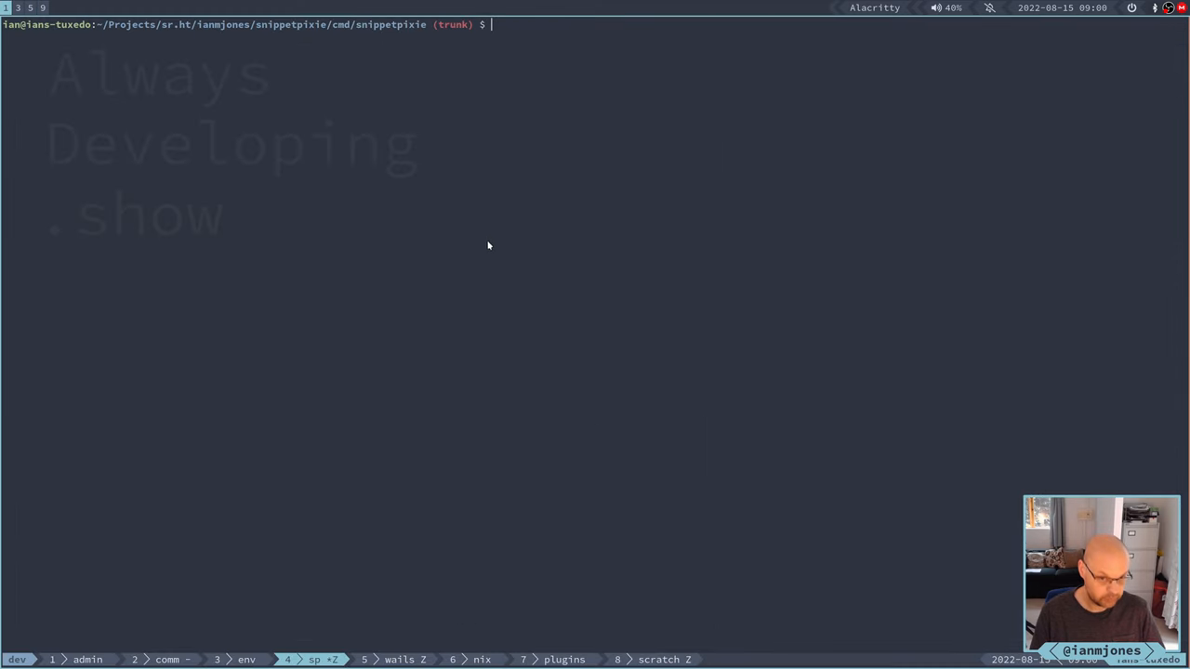
type("clear")
key("Up")
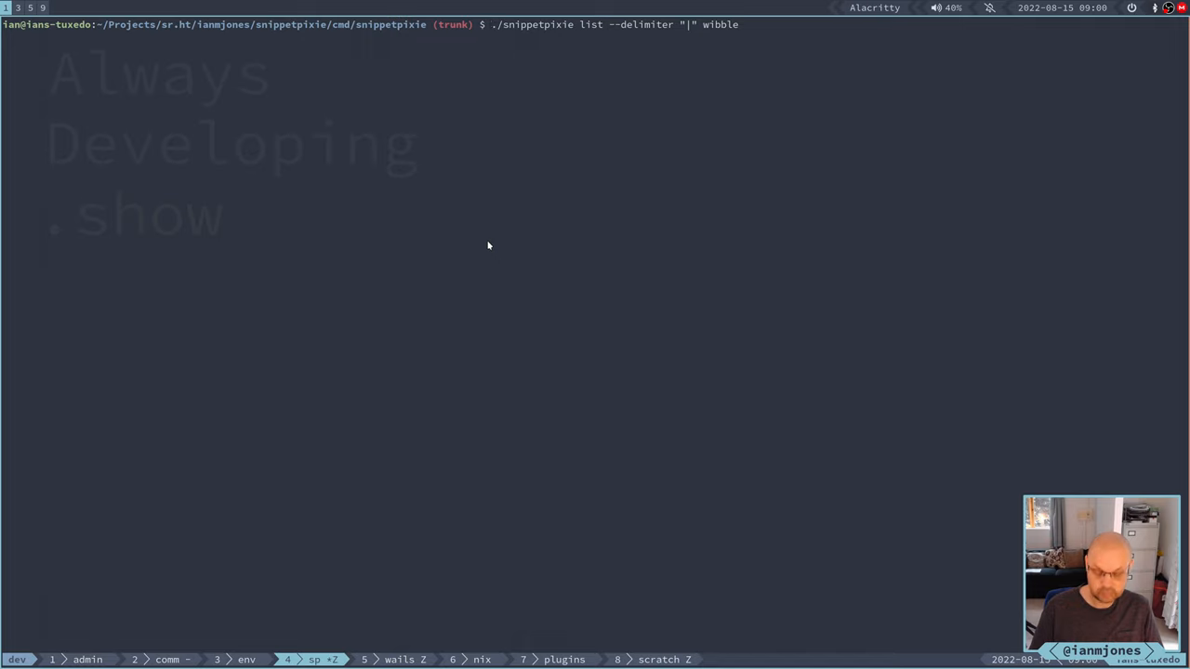
key("Up")
key("Return")
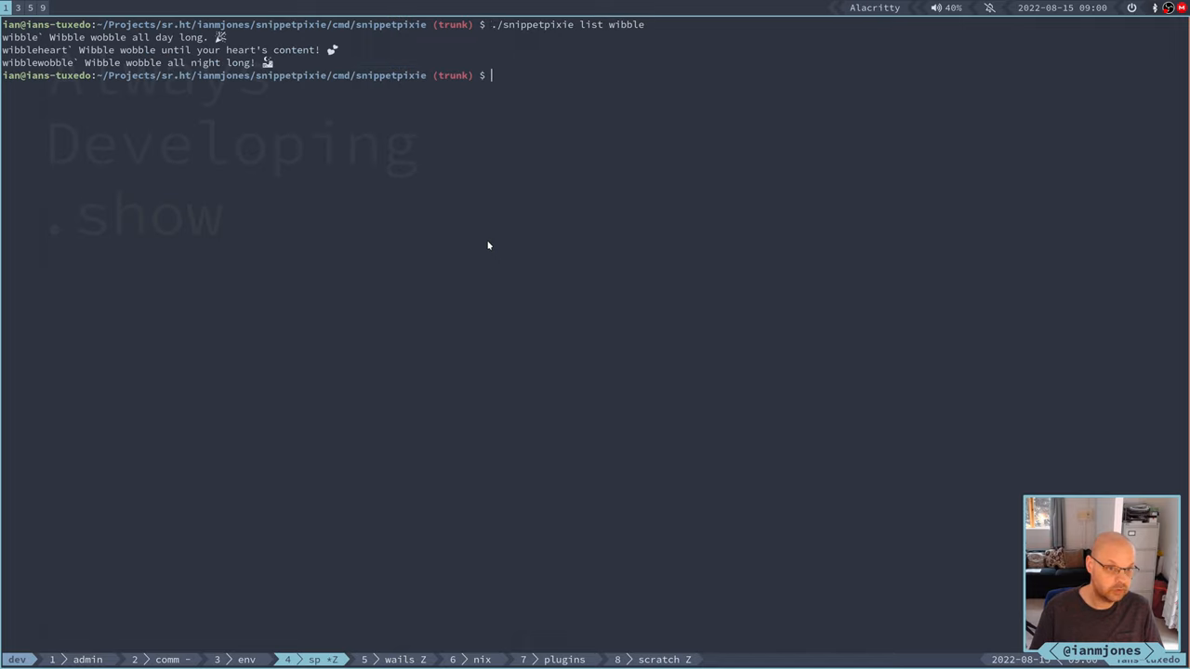
Step: Run ./snippetpixie list -r wibble to order by recent use, then return to the IDE
key("Up")
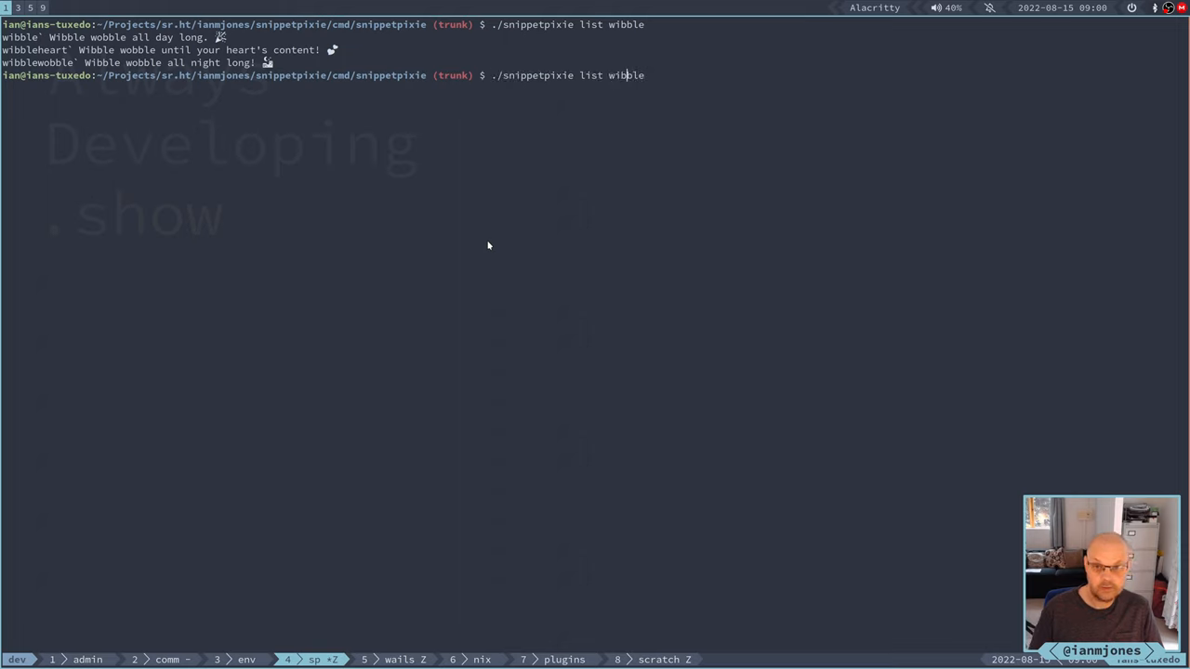
key("Left")
key("Left")
key("Left")
type("-r")
key("Return")
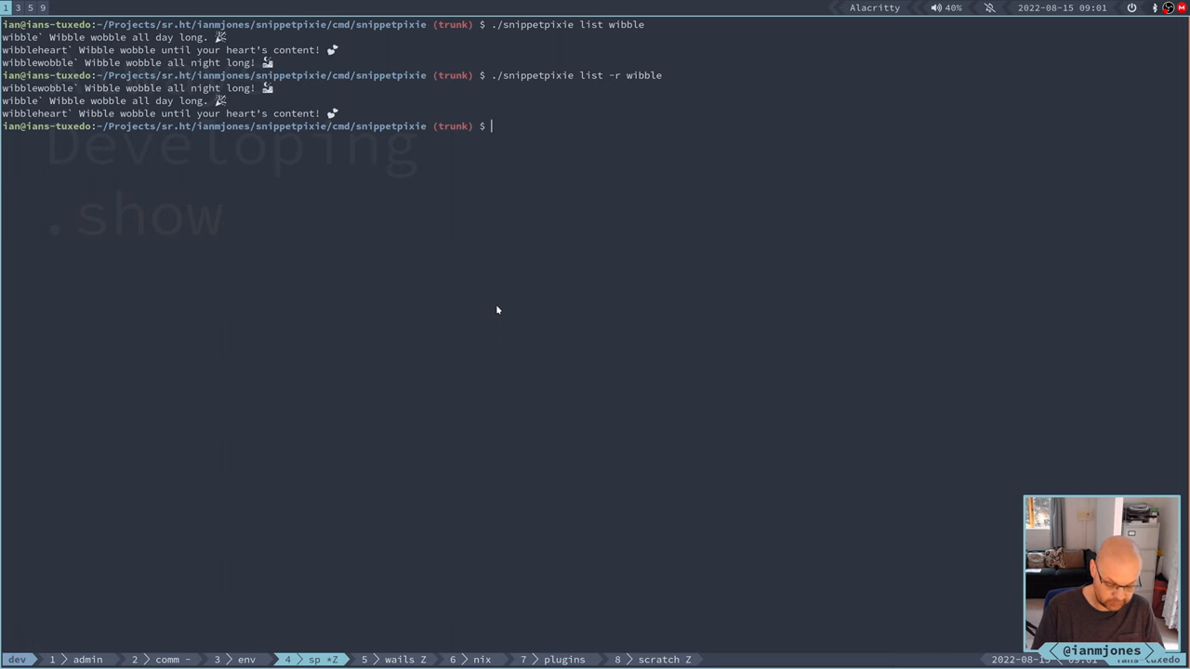
key("super+5")
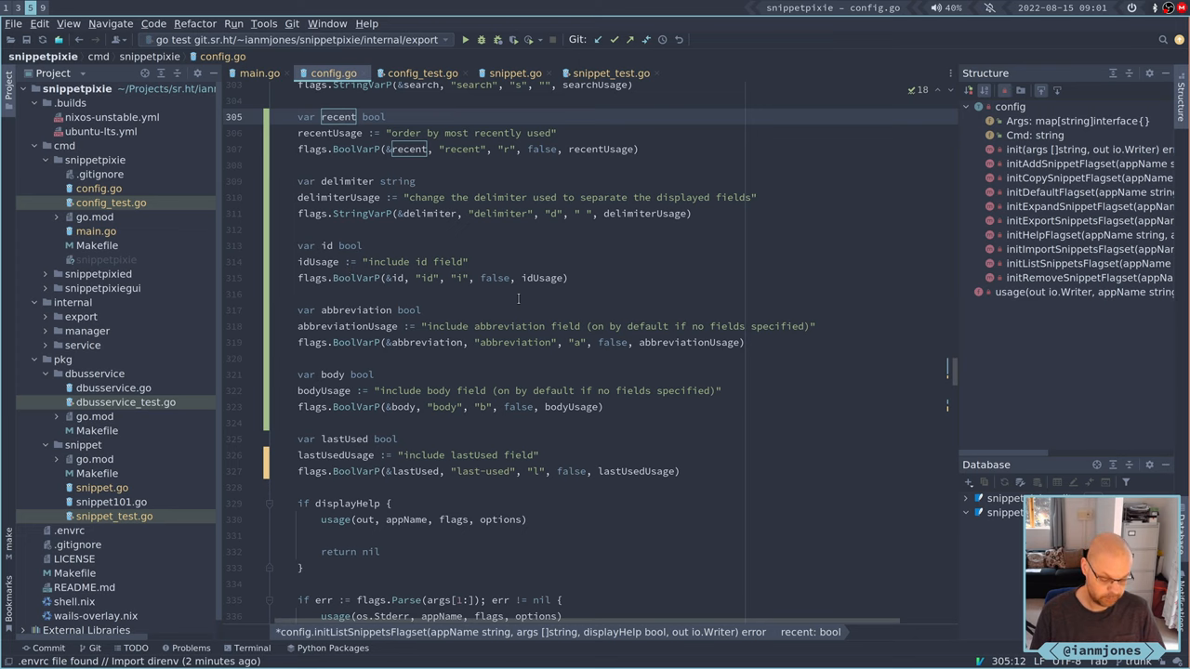
Step: Edit the recalled list command in an external editor and run the wibble listing again
key("super+1")
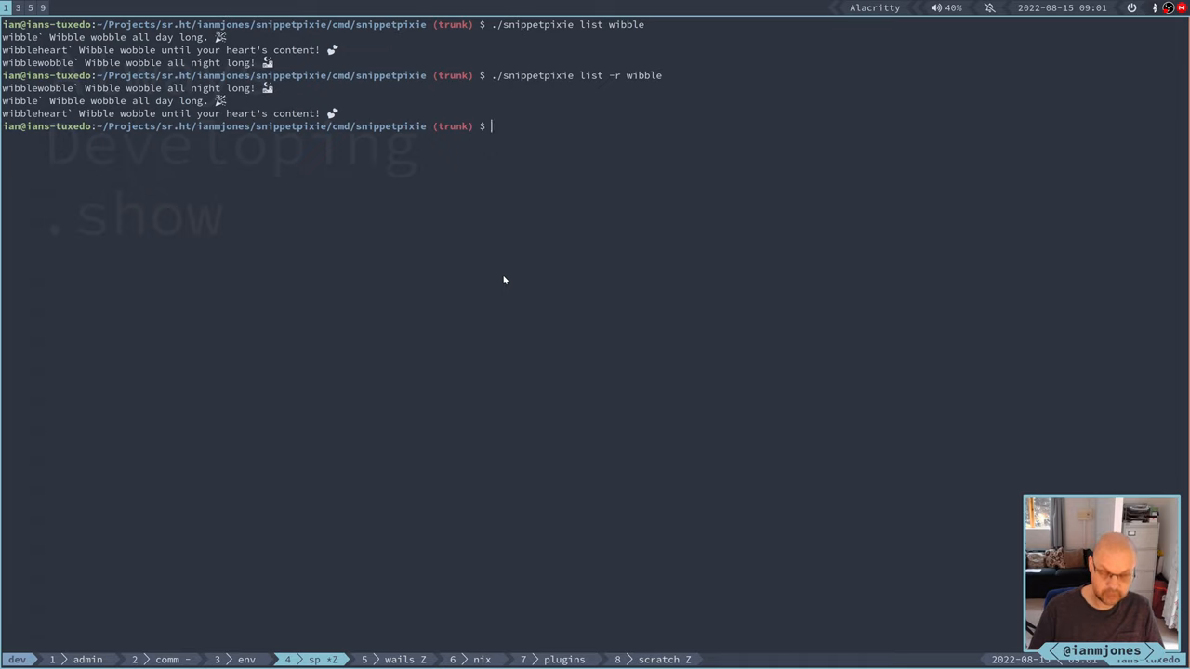
key("Up")
key("Home")
key("ctrl+Right")
key("ctrl+Right")
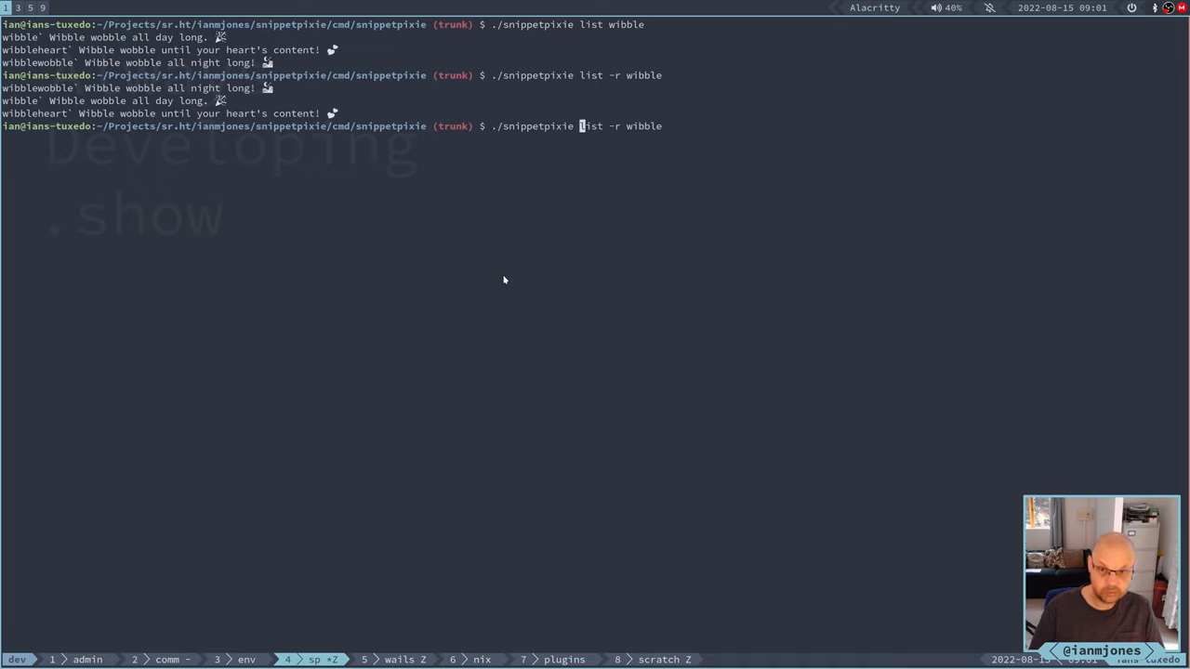
key("ctrl+x")
key("ctrl+e")
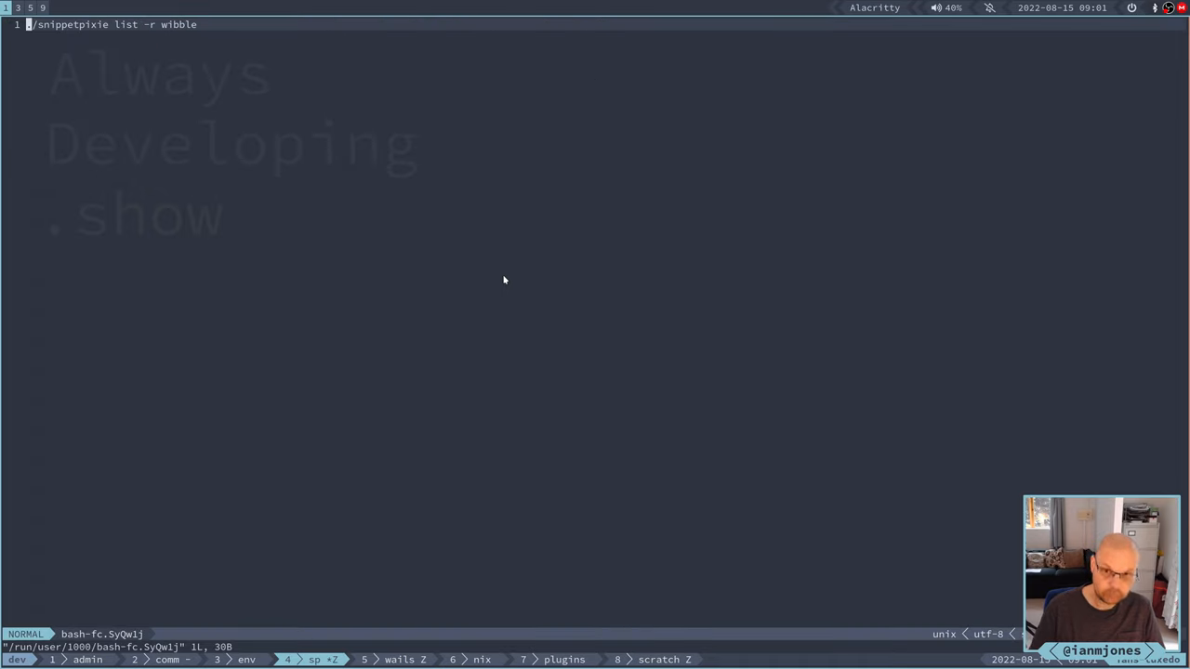
type(":wq")
key("Return")
Step: Run ./snippetpixie help list to show the new field and delimiter flags
key("Up")
key("Home")
key("w")
key("w")
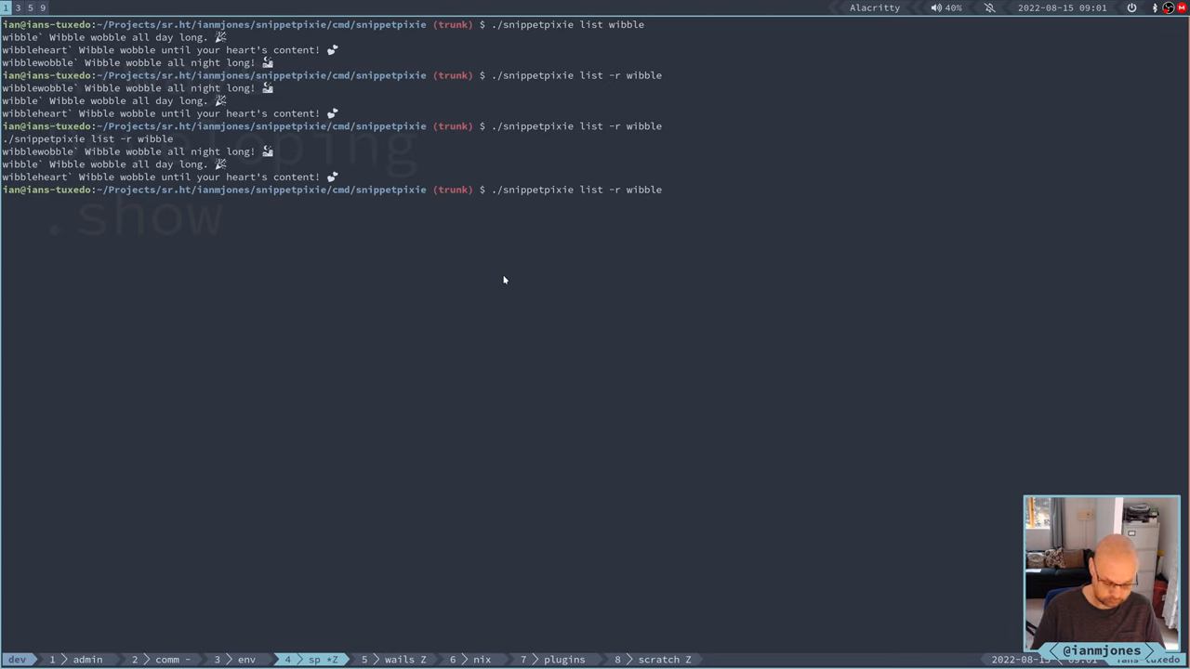
type("C")
type("help list")
key("Return")
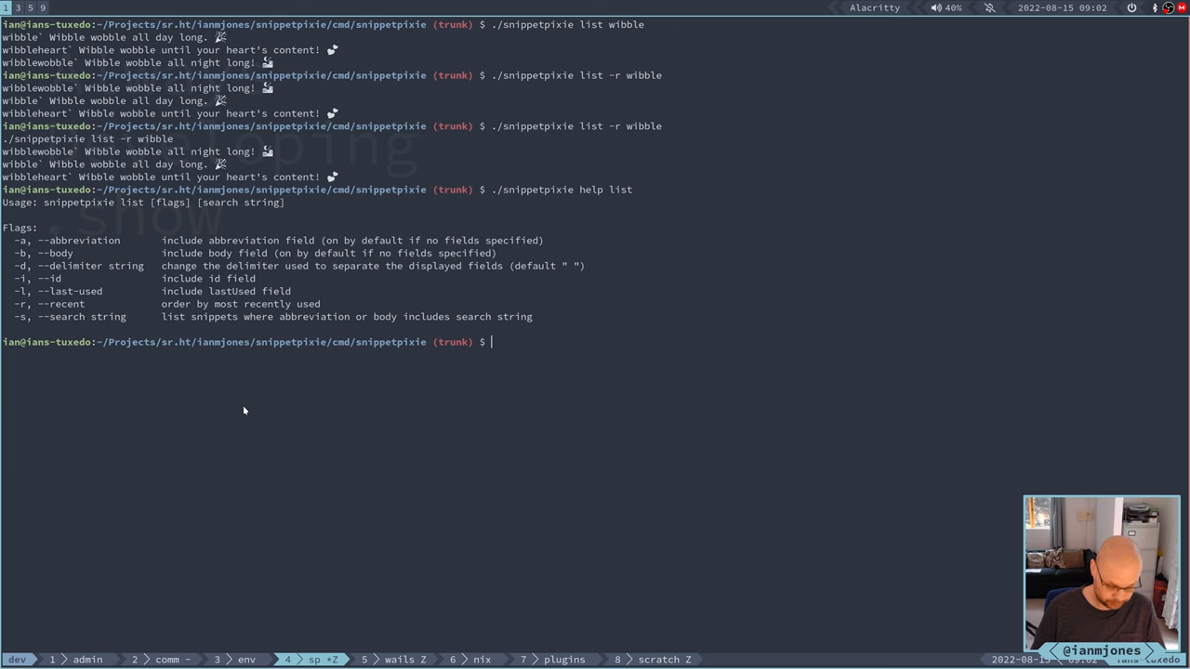
Step: Review the list command's c.Args map in config.go and bring up the recent files switcher
key("super+5")
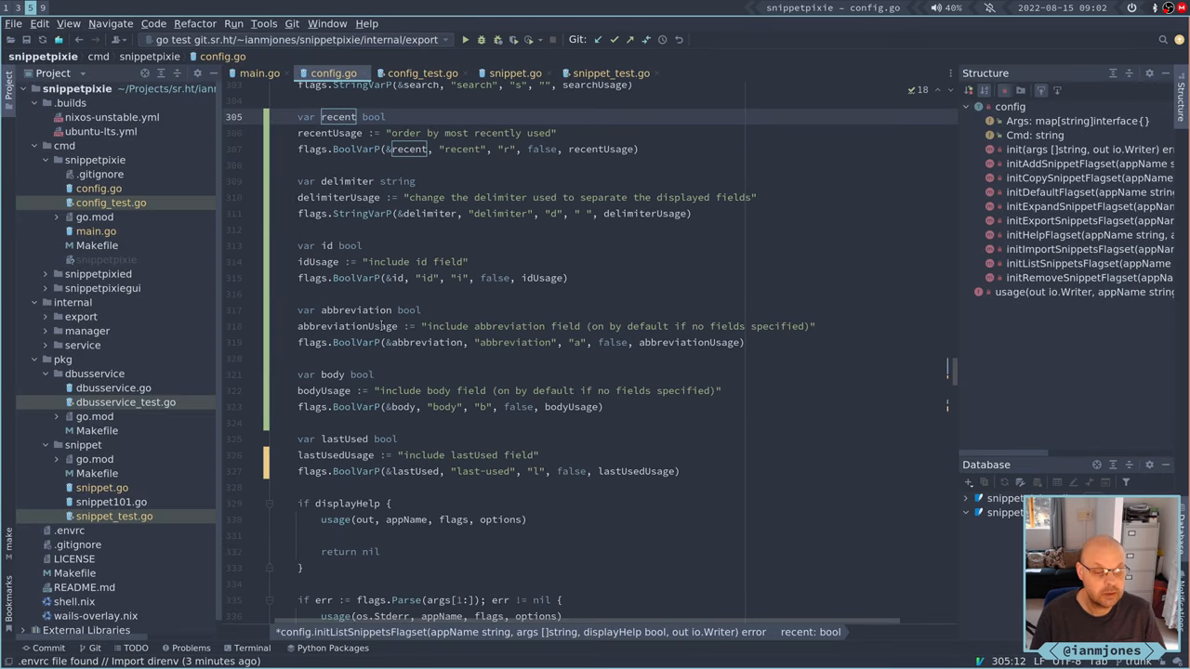
scroll(360, 278, "down", 1)
scroll(360, 278, "down", 5)
scroll(359, 278, "down", 3)
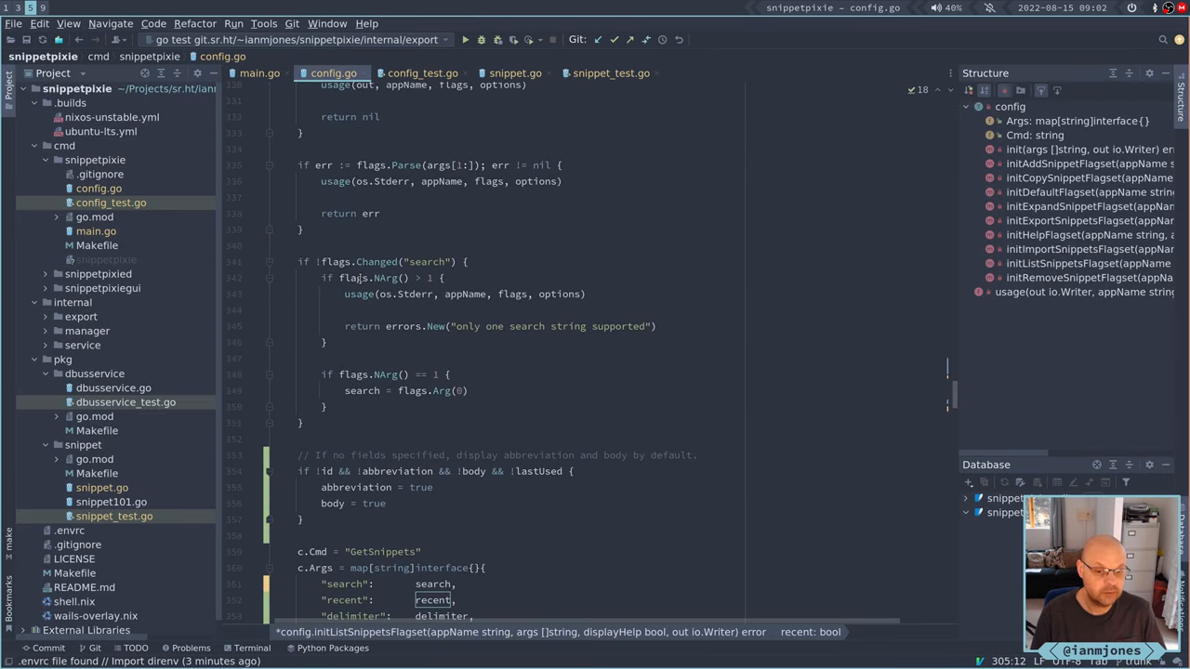
scroll(372, 283, "down", 3)
scroll(409, 298, "down", 3)
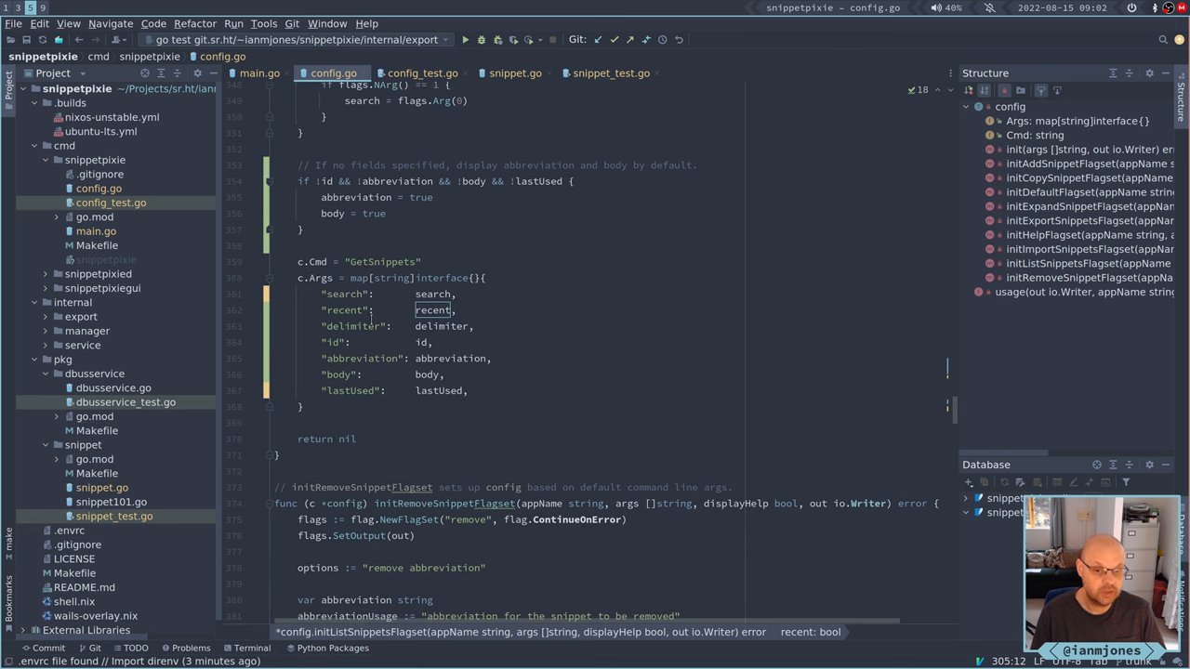
left_click(319, 278)
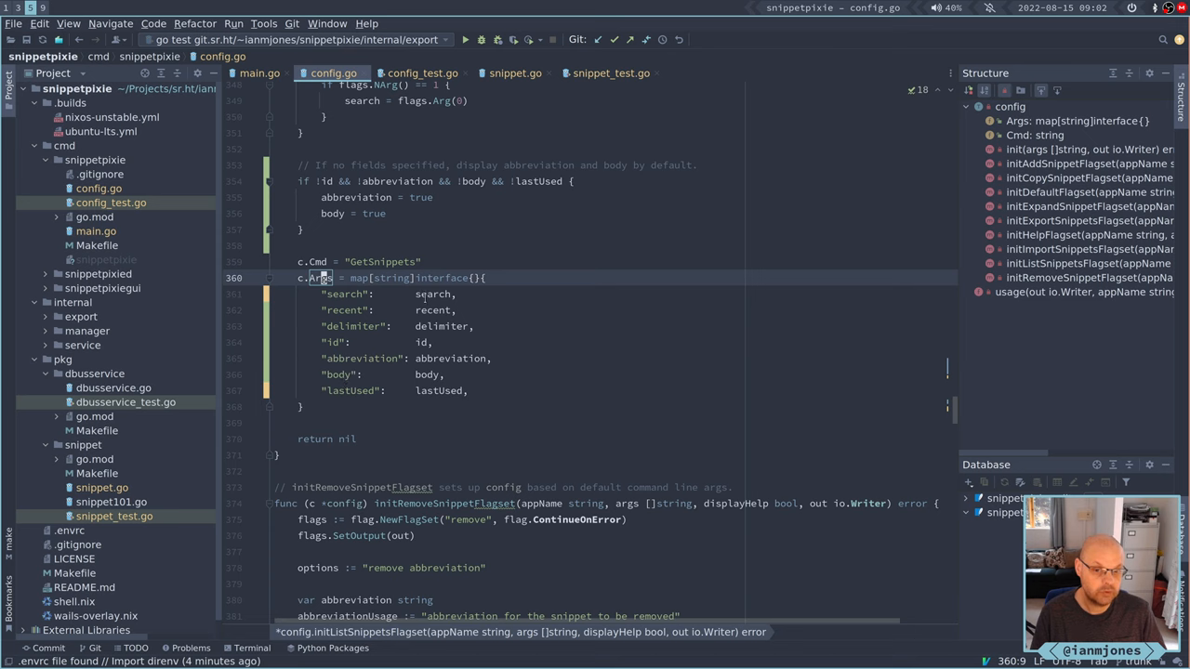
key("ctrl+Tab")
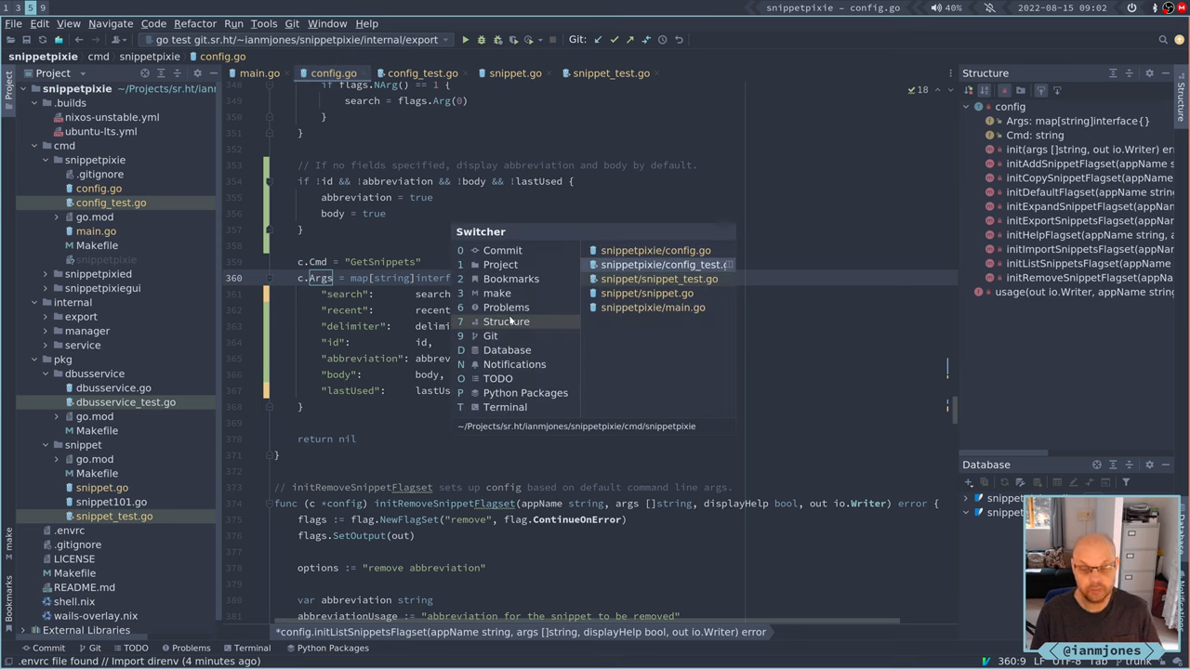
Step: Open config_test.go and look through the existing list test cases around the TODO comment
key("Return")
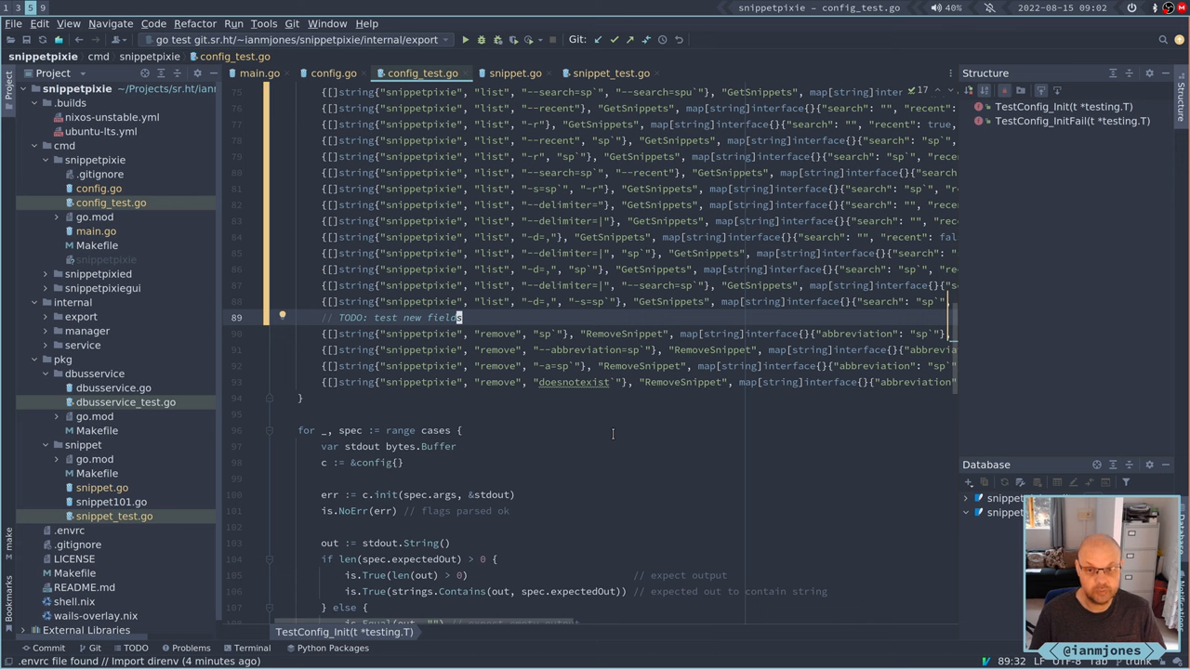
key("Up")
key("Up")
key("Up")
key("Up")
key("Up")
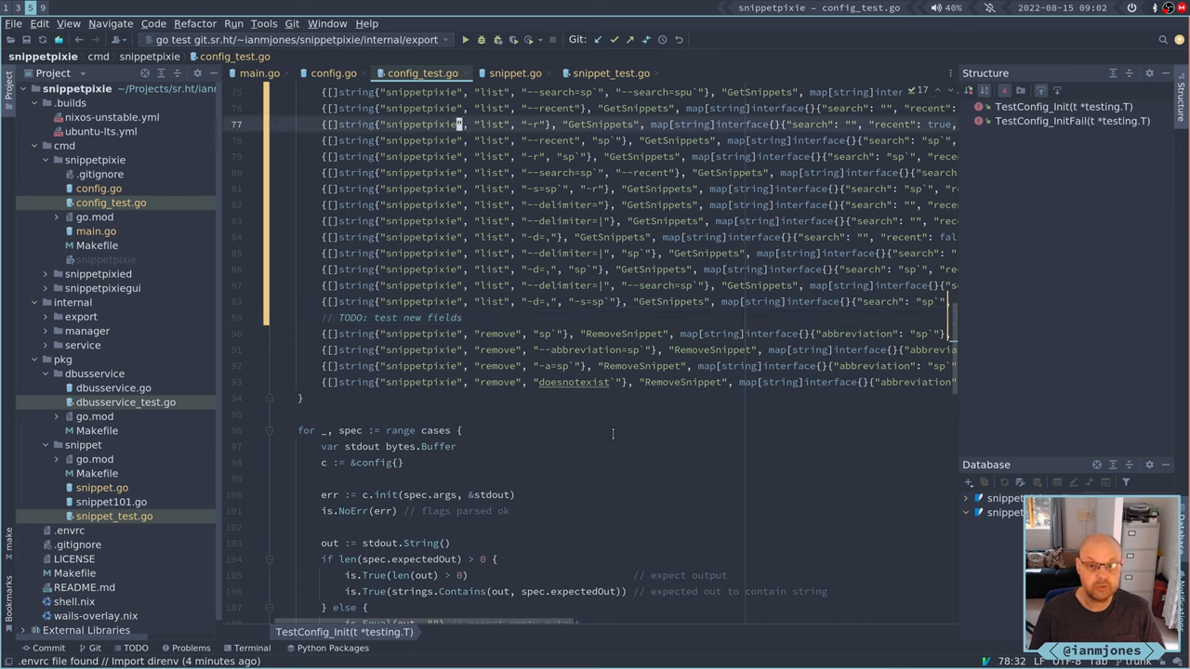
key("Down")
key("Down")
key("Down")
key("Down")
key("Down")
key("Down")
key("Down")
key("Down")
key("Down")
key("Down")
key("Down")
key("Down")
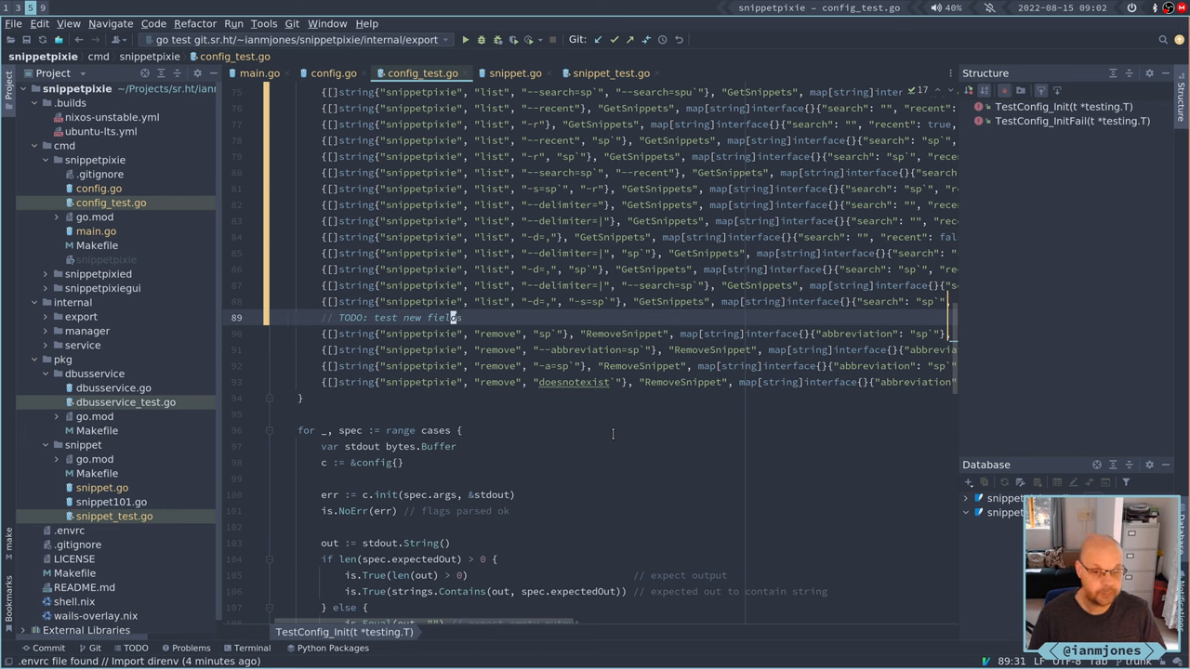
key("Left")
key("Left")
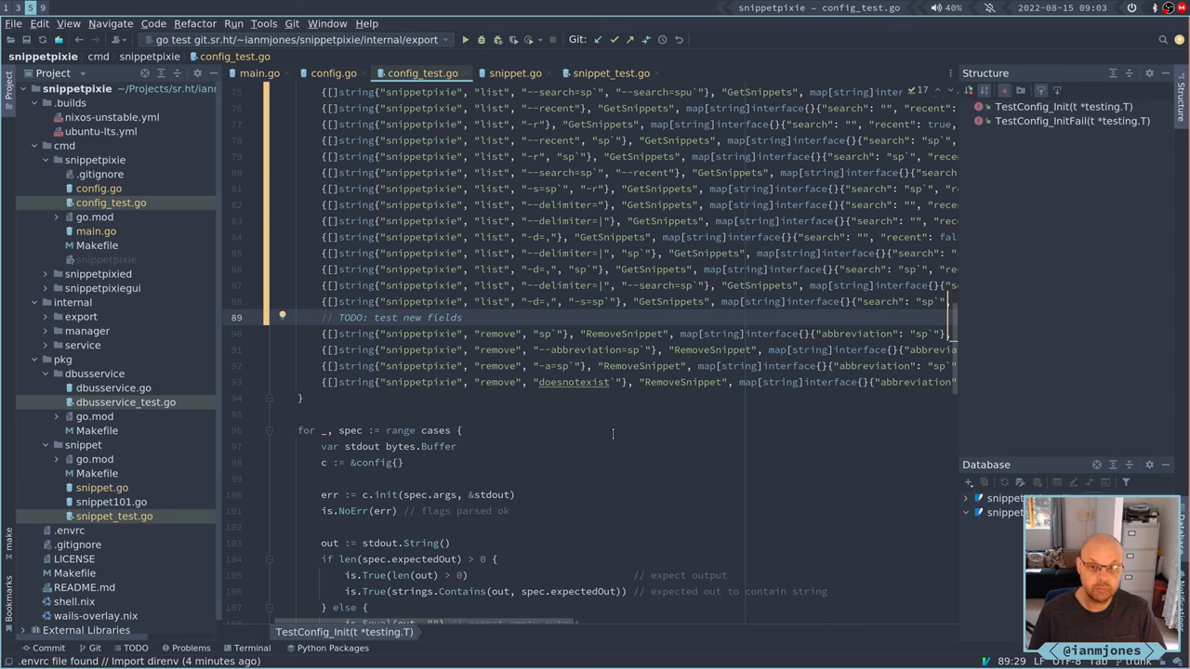
key("Up")
key("Up")
key("Up")
key("Up")
key("Up")
key("Up")
key("Up")
key("Up")
key("Down")
key("Down")
key("Down")
key("Down")
key("Down")
key("Down")
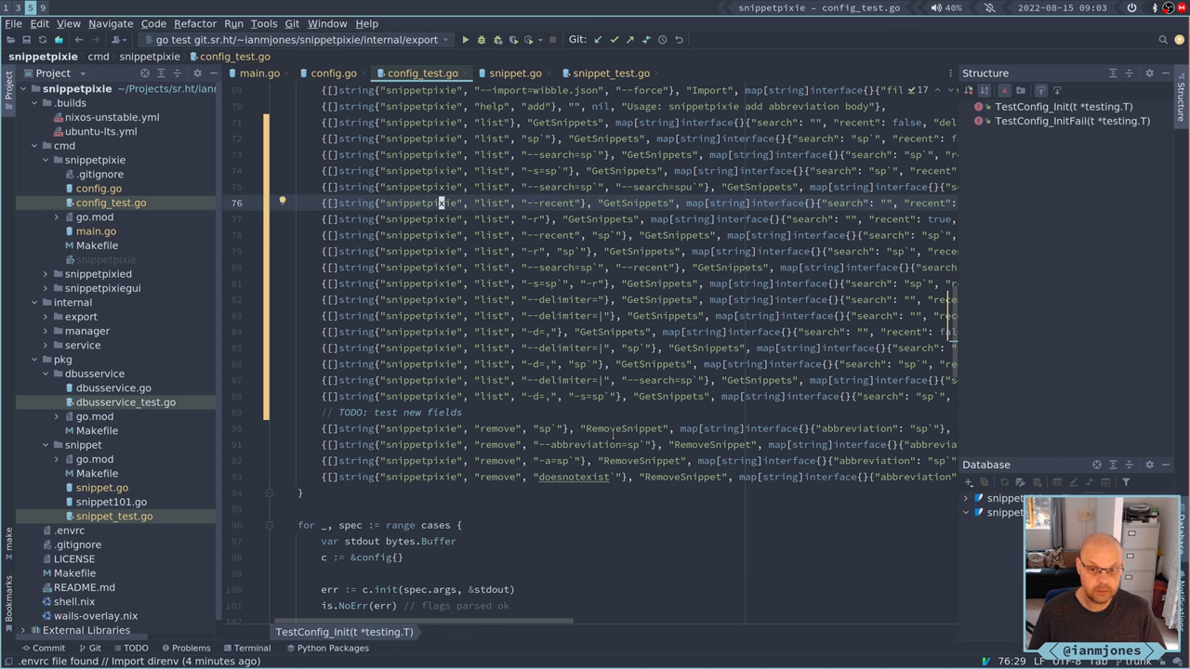
key("Down")
key("Down")
key("Down")
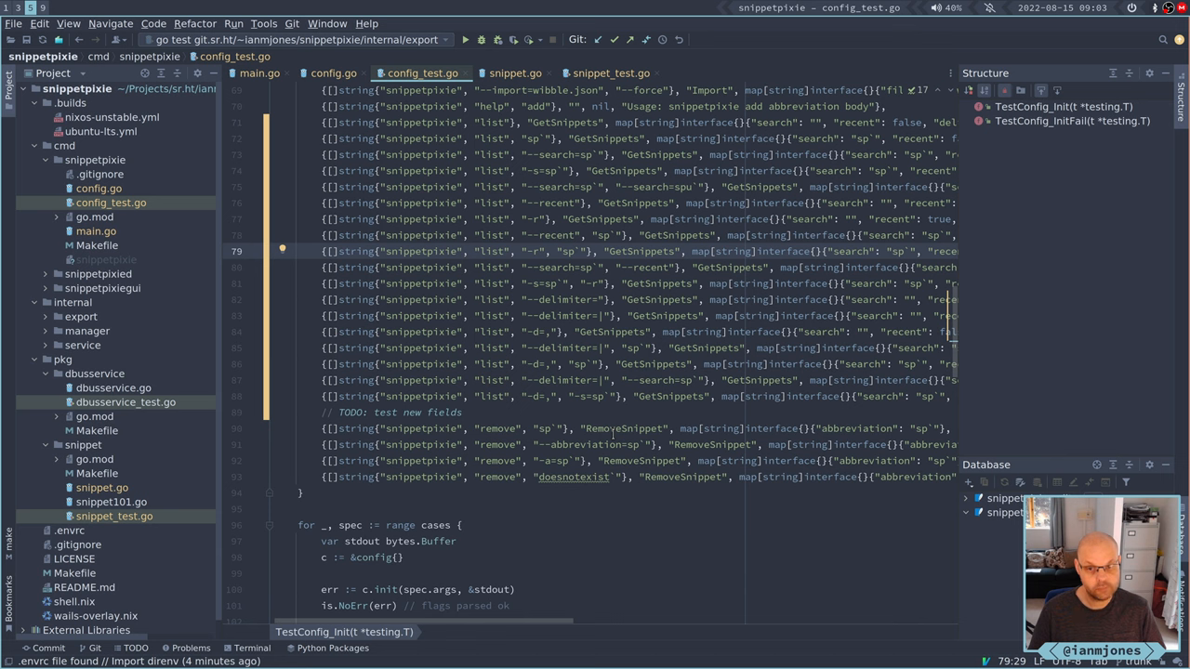
key("Down")
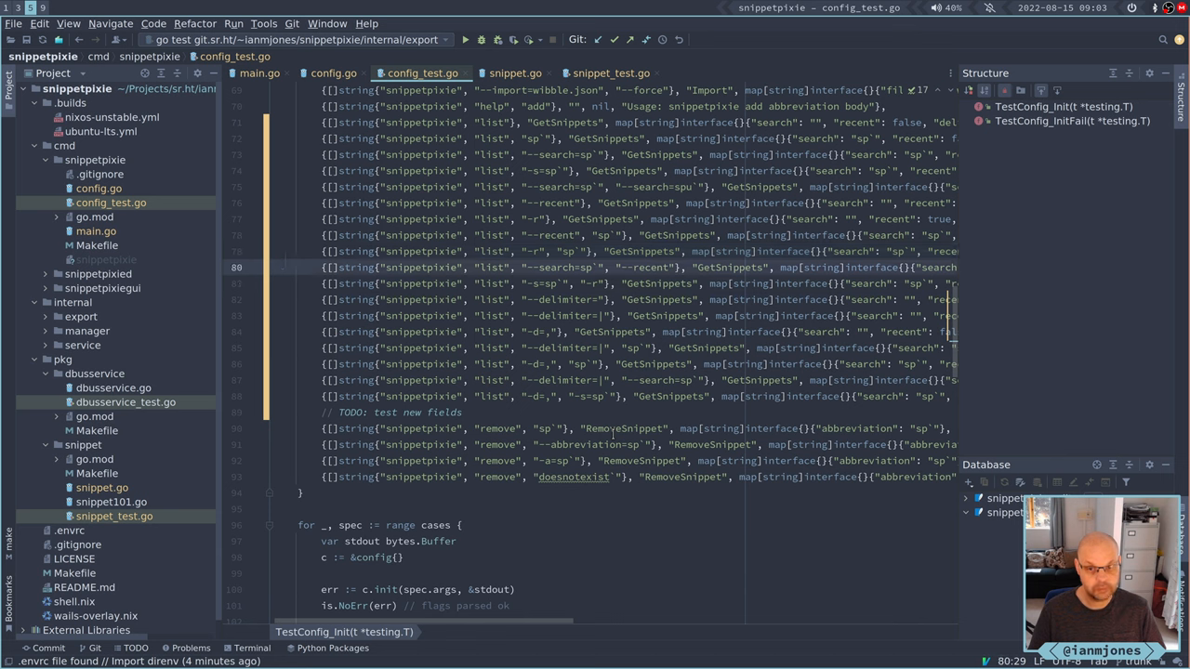
key("Down")
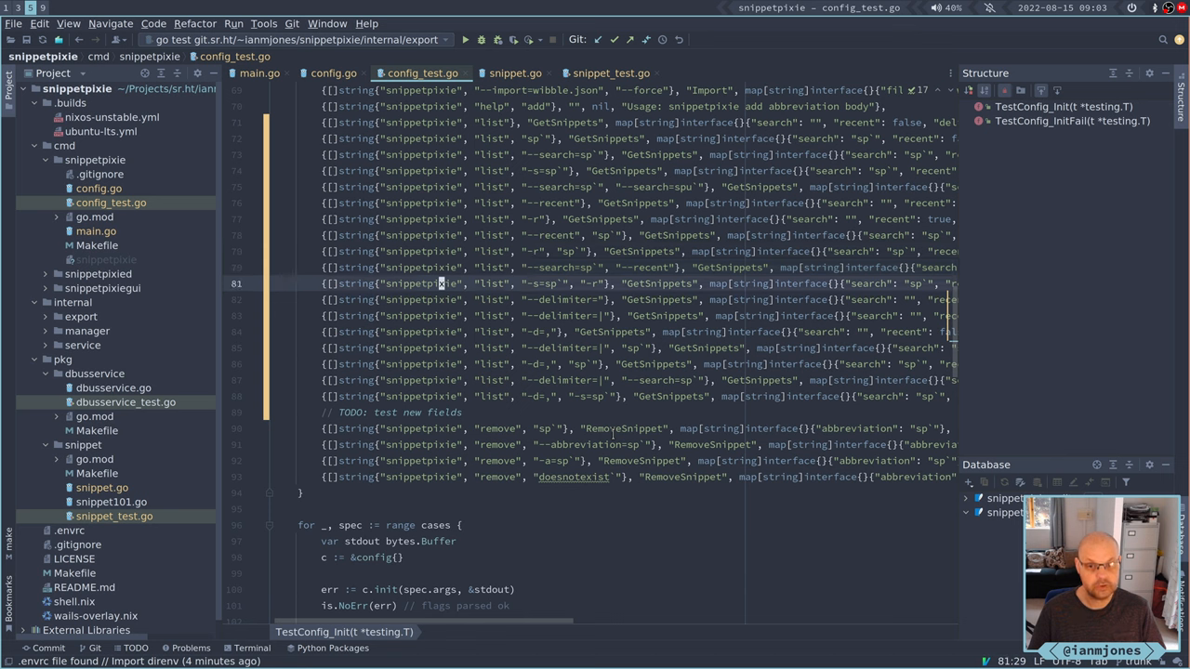
key("Up")
key("Up")
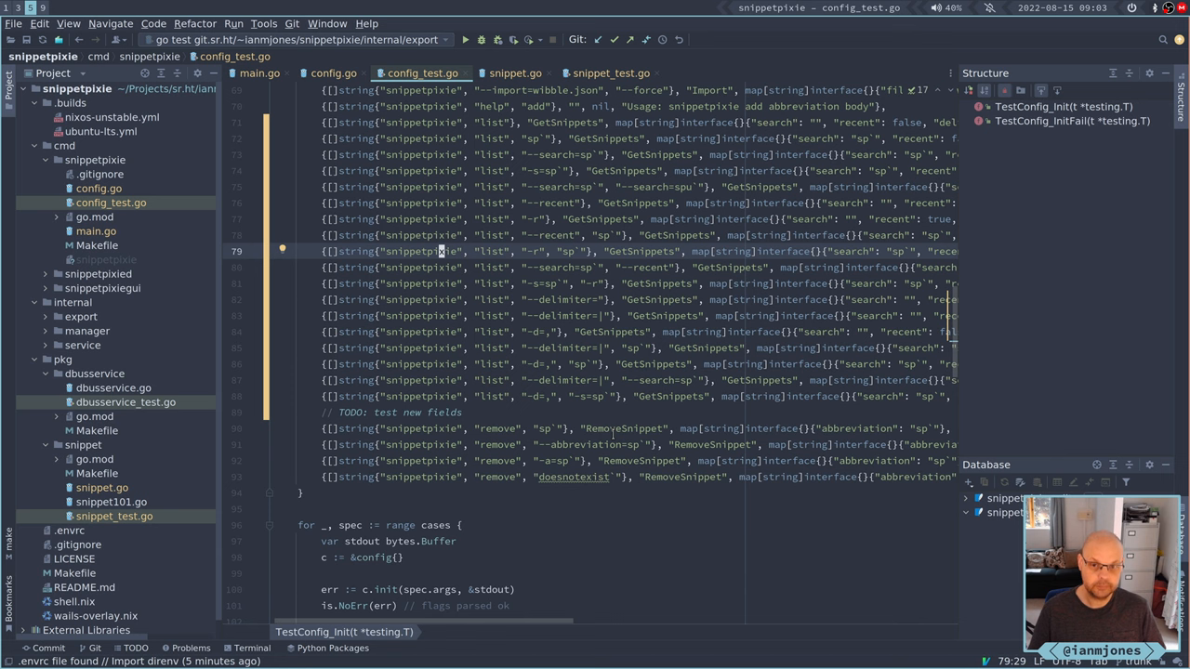
key("Up")
key("Up")
key("Up")
key("Down")
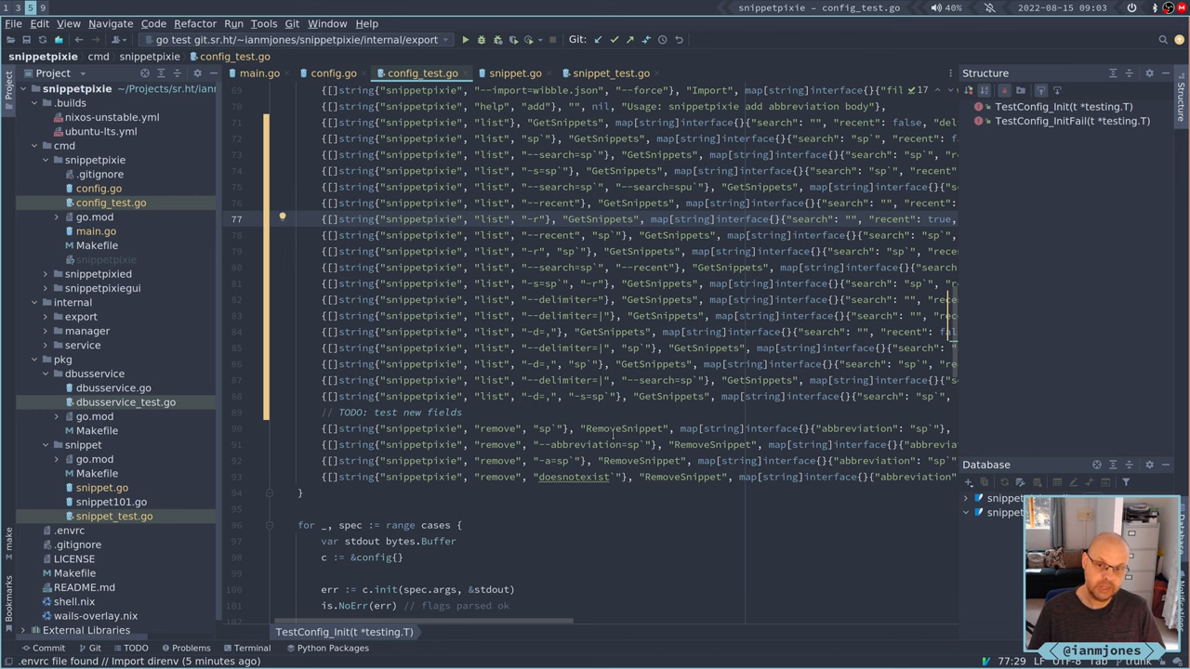
key("Down")
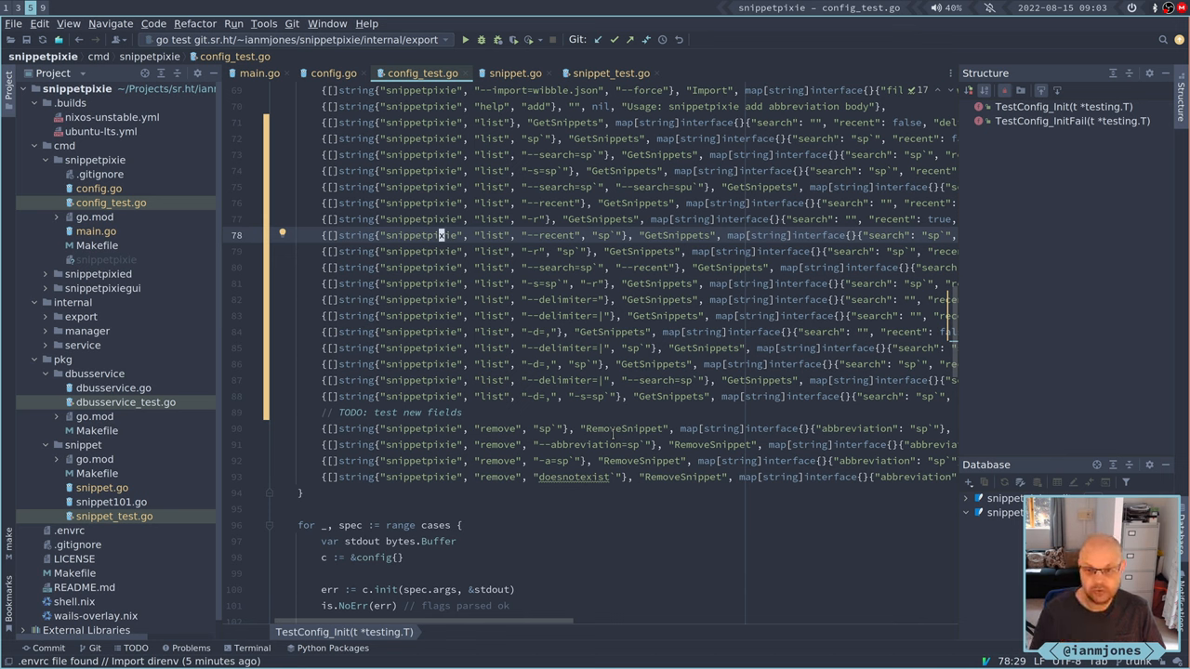
key("Down")
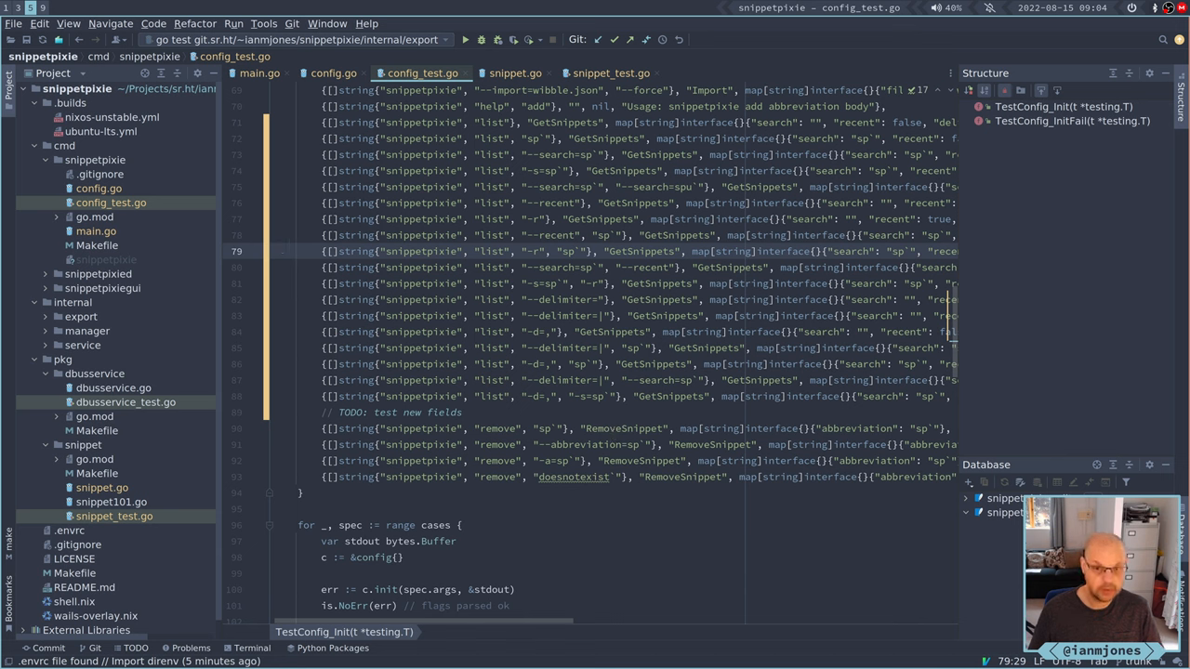
key("Up")
key("Up")
key("Up")
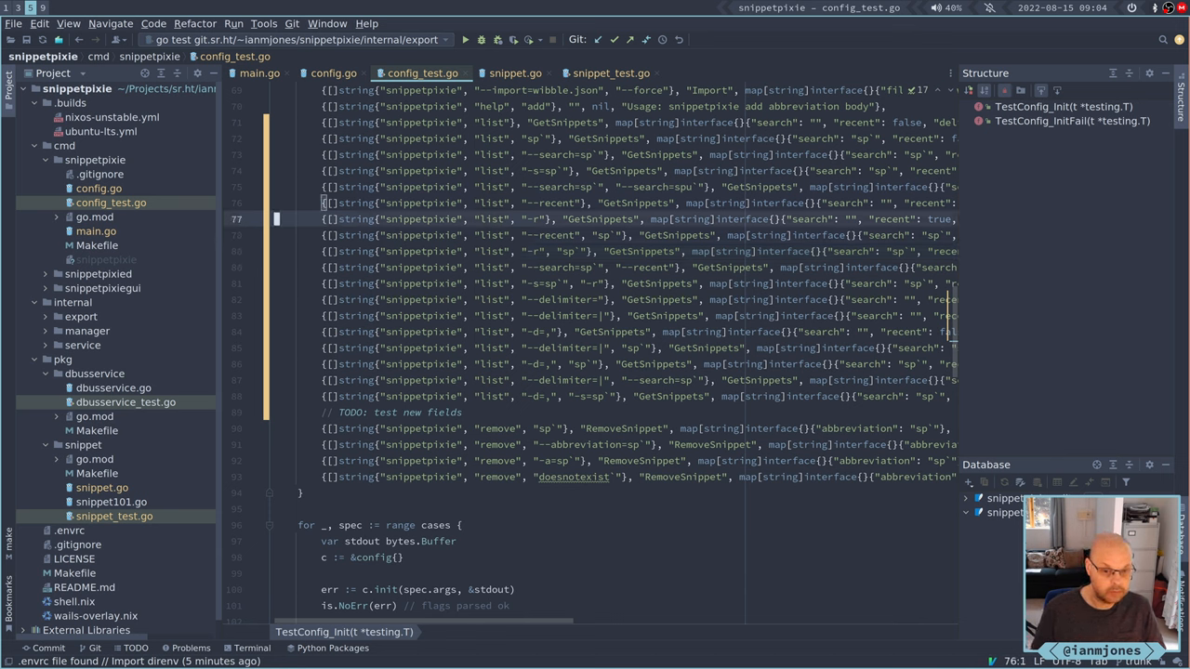
Step: Copy the four --recent/-r list test cases and paste them below the TODO comment
left_click_drag(276, 203, 276, 379)
key("Down")
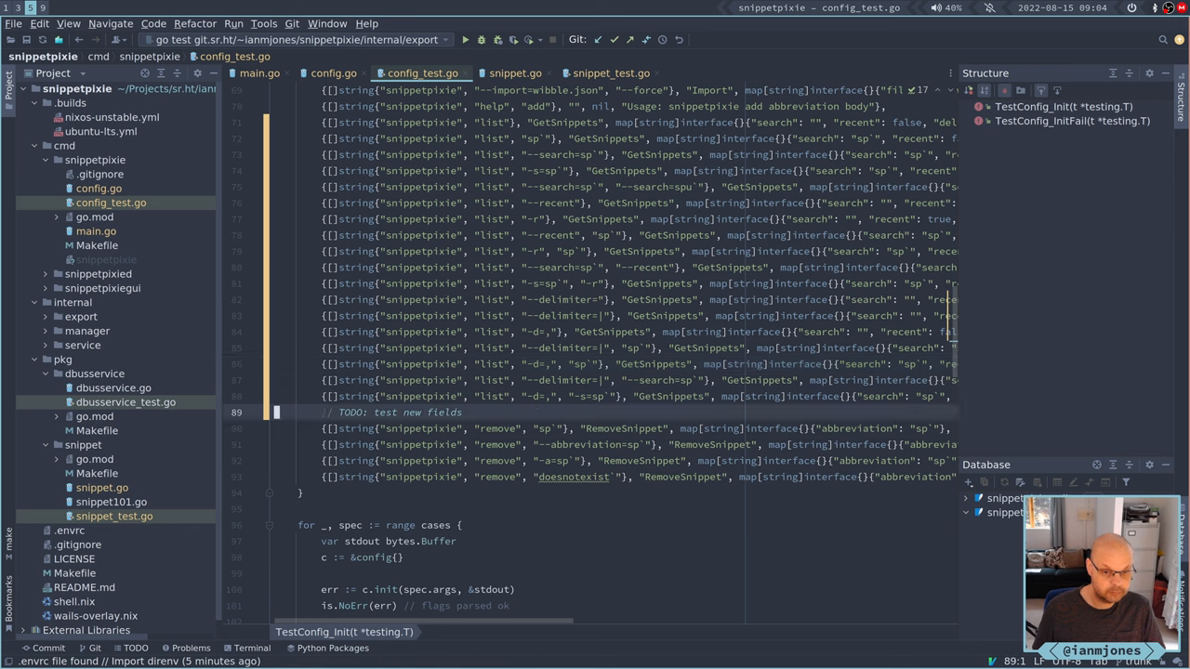
key("Down")
key("ctrl+v")
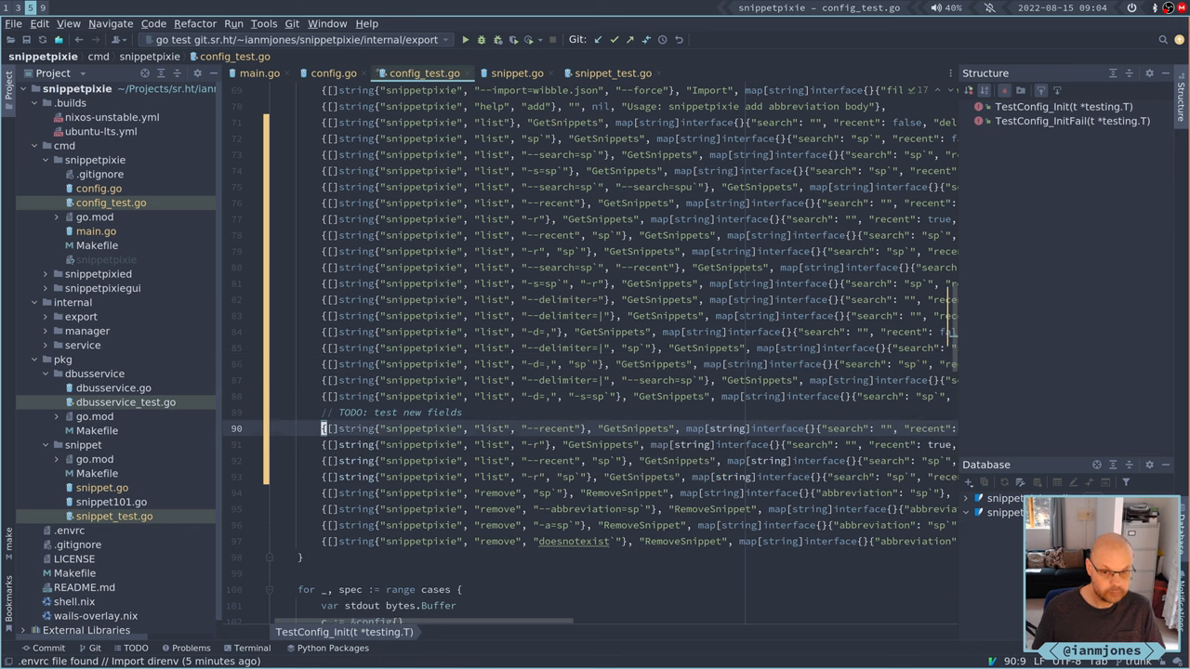
Step: Change the pasted cases' flags from --recent and -r to --id and -i
key("ctrl+Right")
key("ctrl+Right")
key("Right")
key("Right")
key("Right")
key("Right")
key("Right")
key("Right")
key("Right")
key("Right")
key("Right")
key("Right")
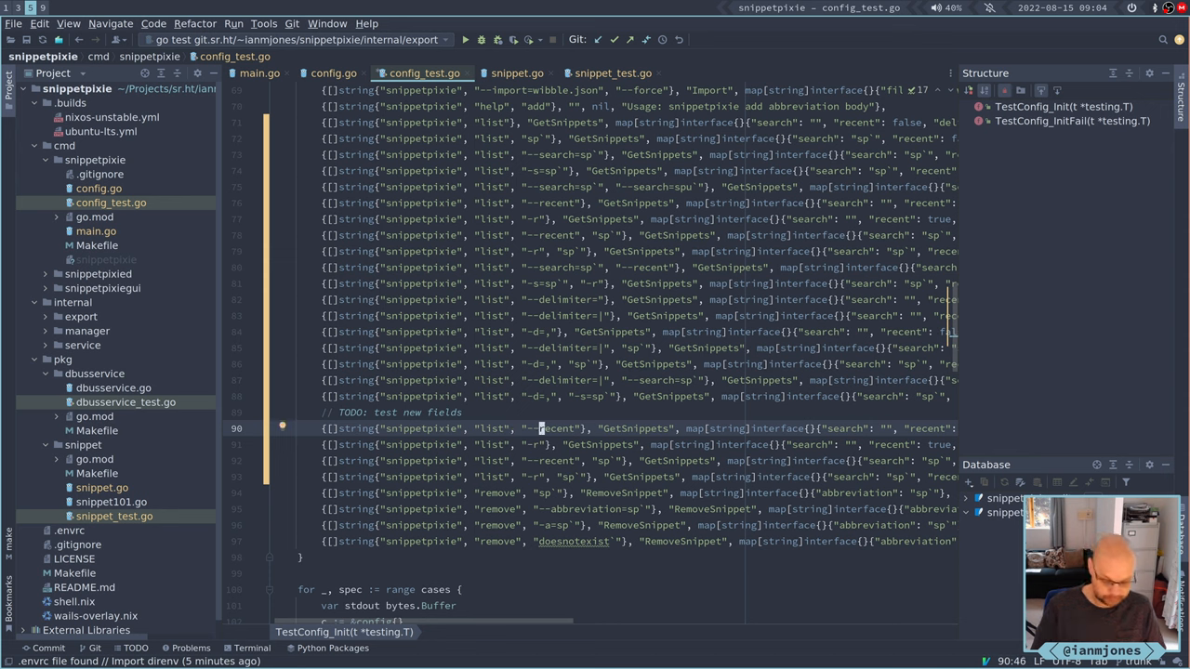
key("ctrl+Delete")
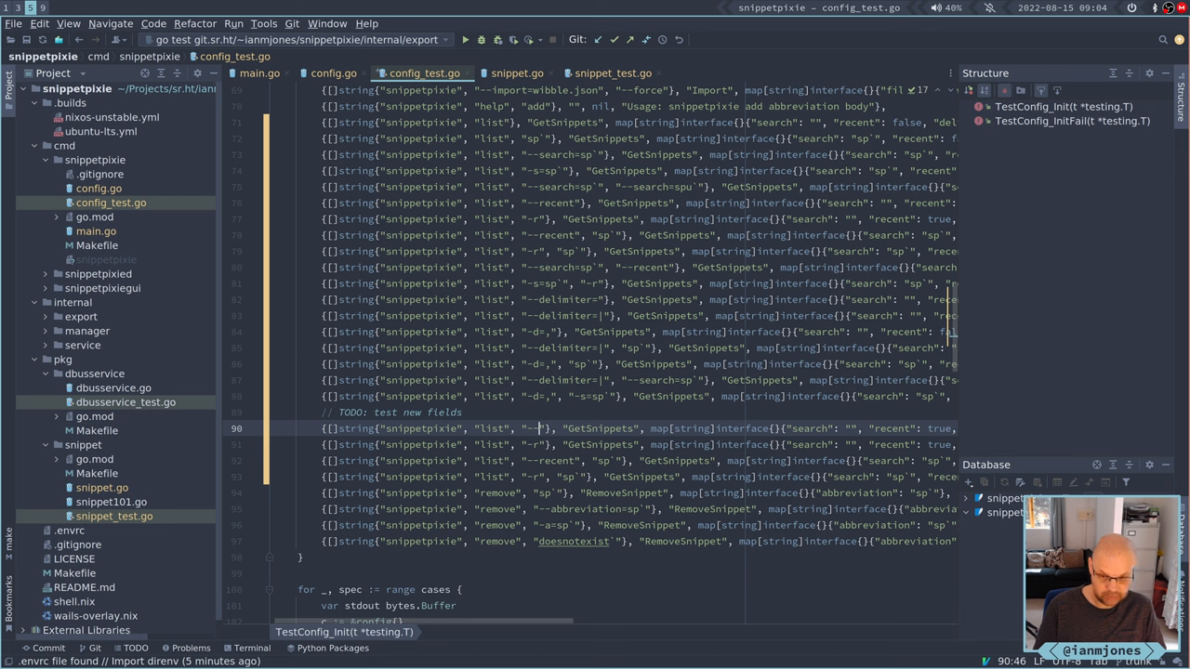
type("id")
key("Down")
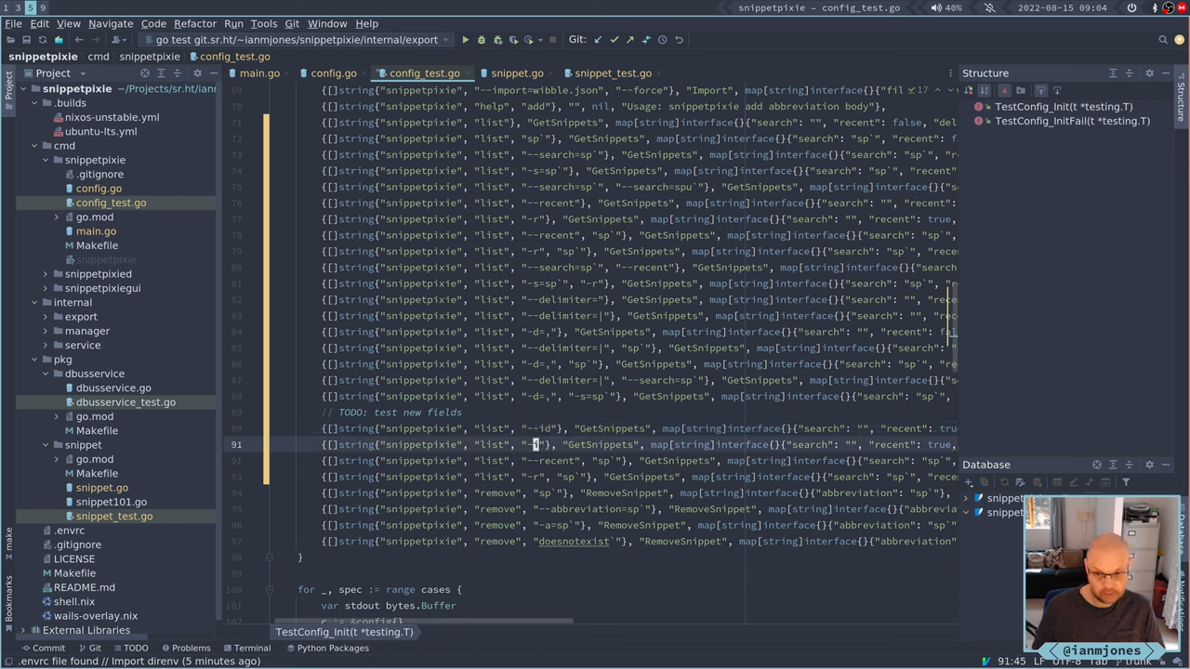
key("ctrl+Delete")
type("i")
key("Down")
key("ctrl+Delete")
type("id")
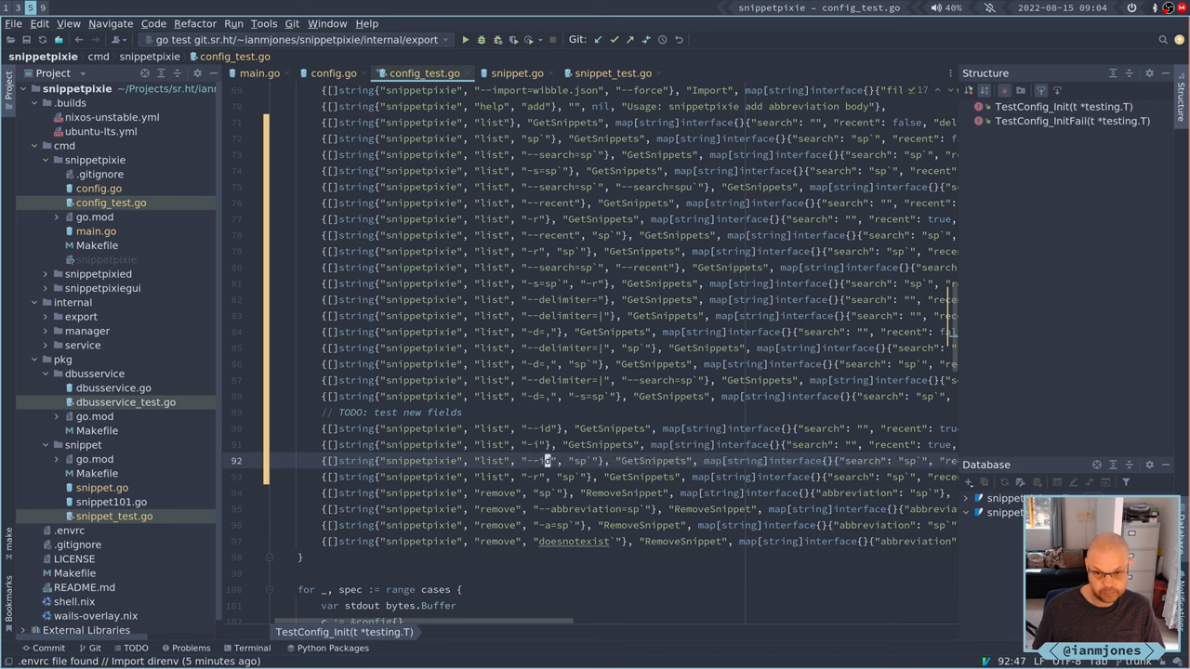
key("Down")
key("Left")
key("Left")
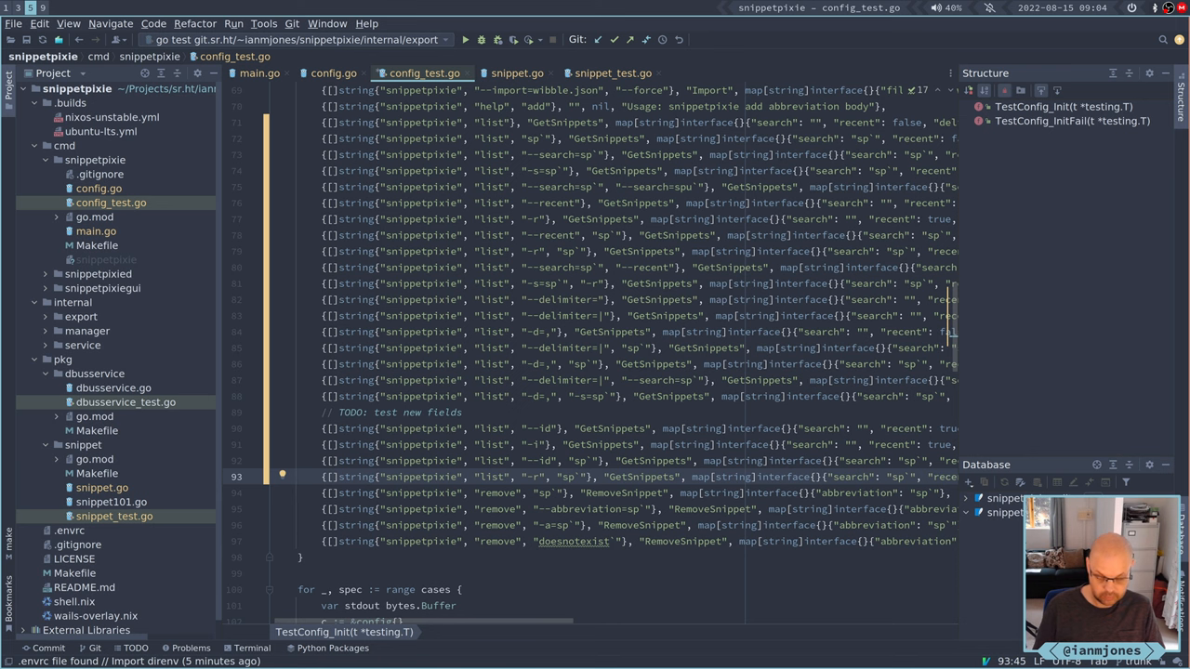
type("ri")
key("Up")
key("Up")
key("Up")
Step: Replace the id: false expectation in all four new test cases so id is expected true
key("End")
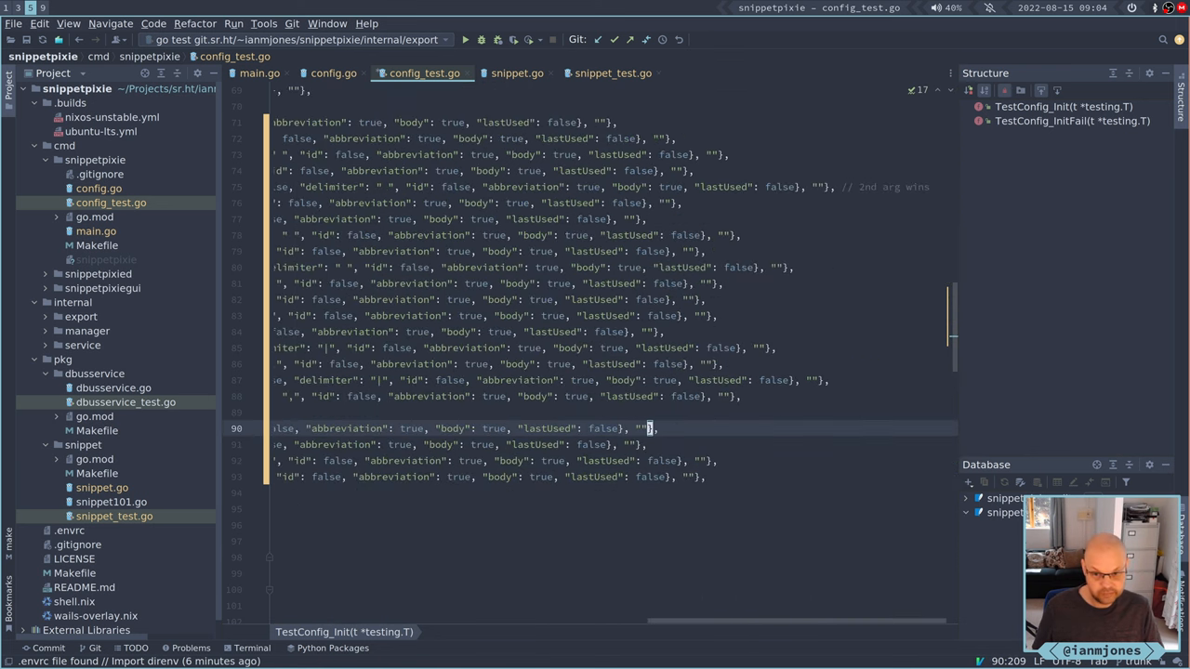
key("ctrl+Left")
key("ctrl+Left")
key("ctrl+Left")
key("ctrl+Left")
key("ctrl+Left")
key("ctrl+Left")
key("ctrl+Left")
key("ctrl+Left")
key("ctrl+Left")
key("ctrl+Left")
key("ctrl+Left")
key("ctrl+Left")
key("ctrl+Left")
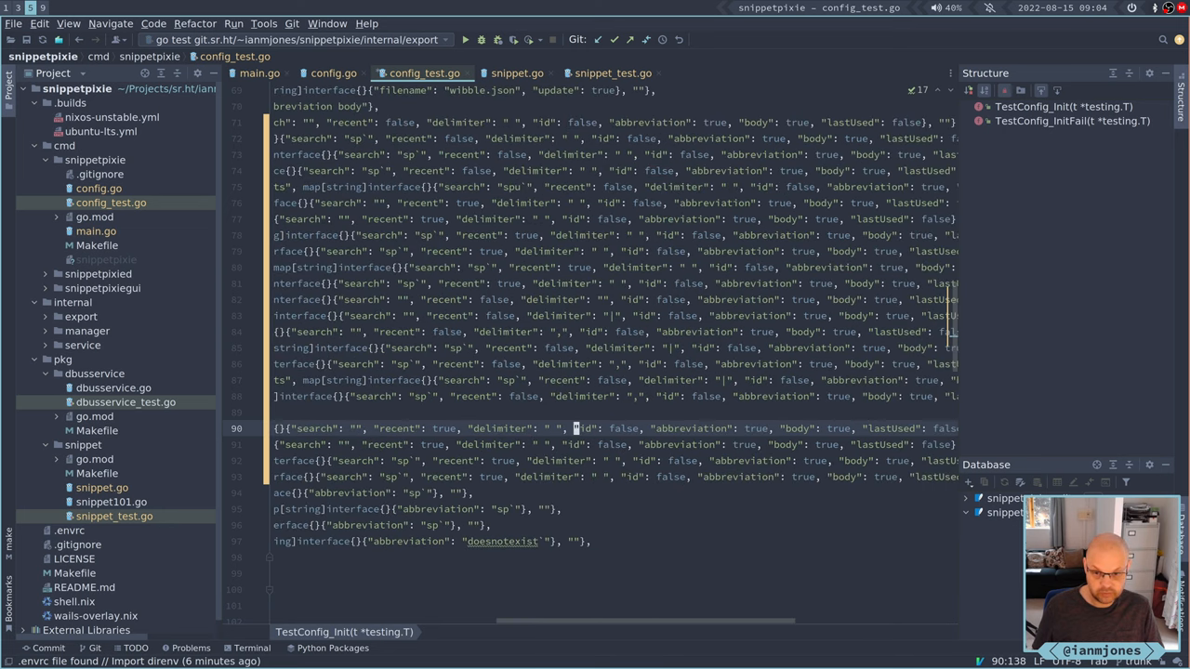
key("Right")
key("Right")
key("Right")
key("Right")
key("Right")
key("ctrl+shift+Right")
type("true")
key("Left")
key("Down")
key("Left")
key("Left")
key("Left")
key("Left")
key("Left")
key("ctrl+shift+Right")
type("true")
key("Down")
key("Right")
key("Right")
key("Right")
key("Right")
key("Right")
key("ctrl+shift+Right")
type("true")
key("Down")
key("Left")
key("Left")
key("Left")
key("Left")
key("Left")
key("Left")
key("ctrl+shift+Right")
type("true")
key("Left")
key("Up")
key("Up")
key("Up")
key("Right")
key("Right")
key("Right")
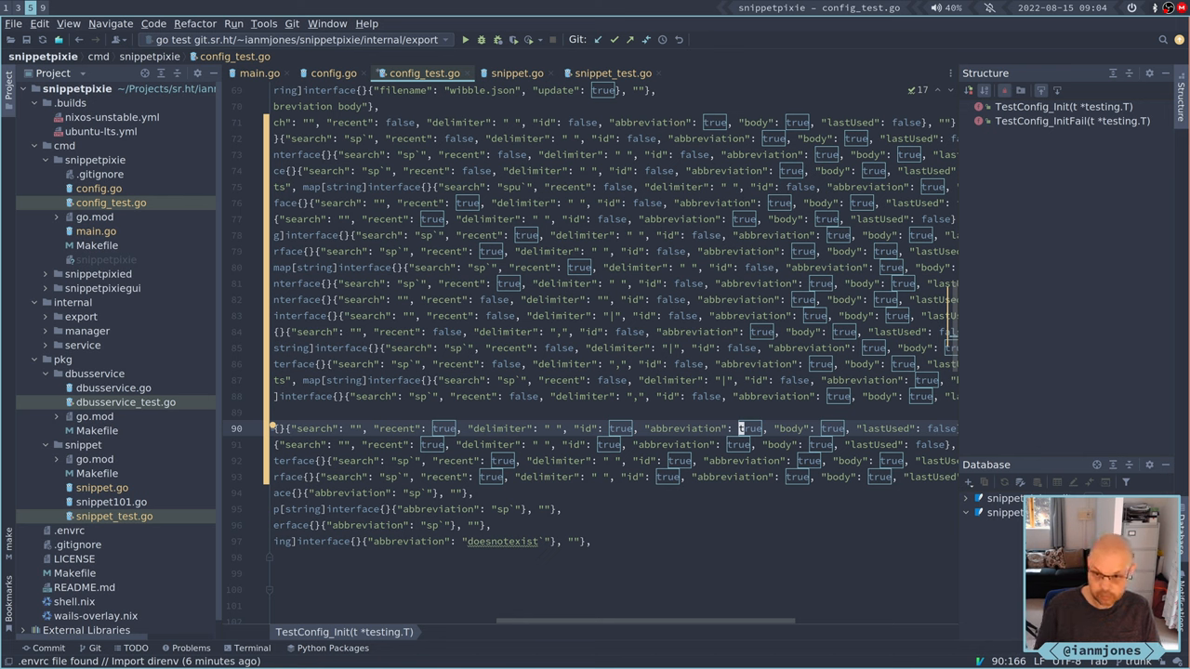
Step: Make the first id case and line 91 expect abbreviation and body false
key("ctrl+Delete")
type("false")
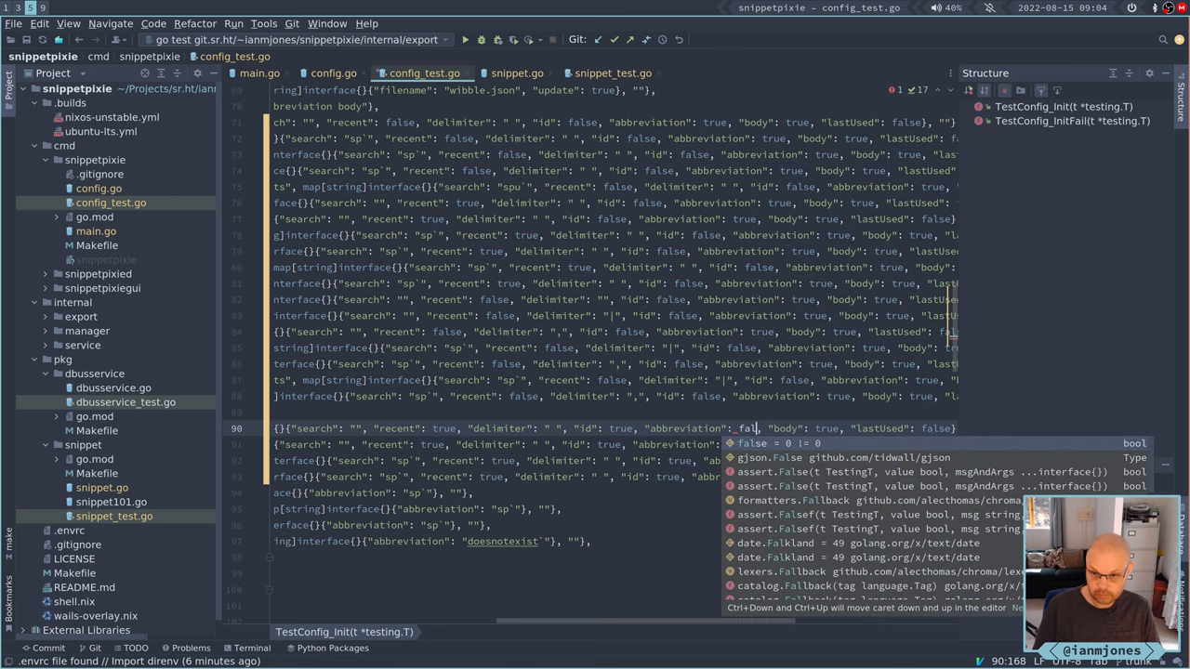
type("se")
key("Escape")
key("w")
key("w")
key("w")
key("w")
key("w")
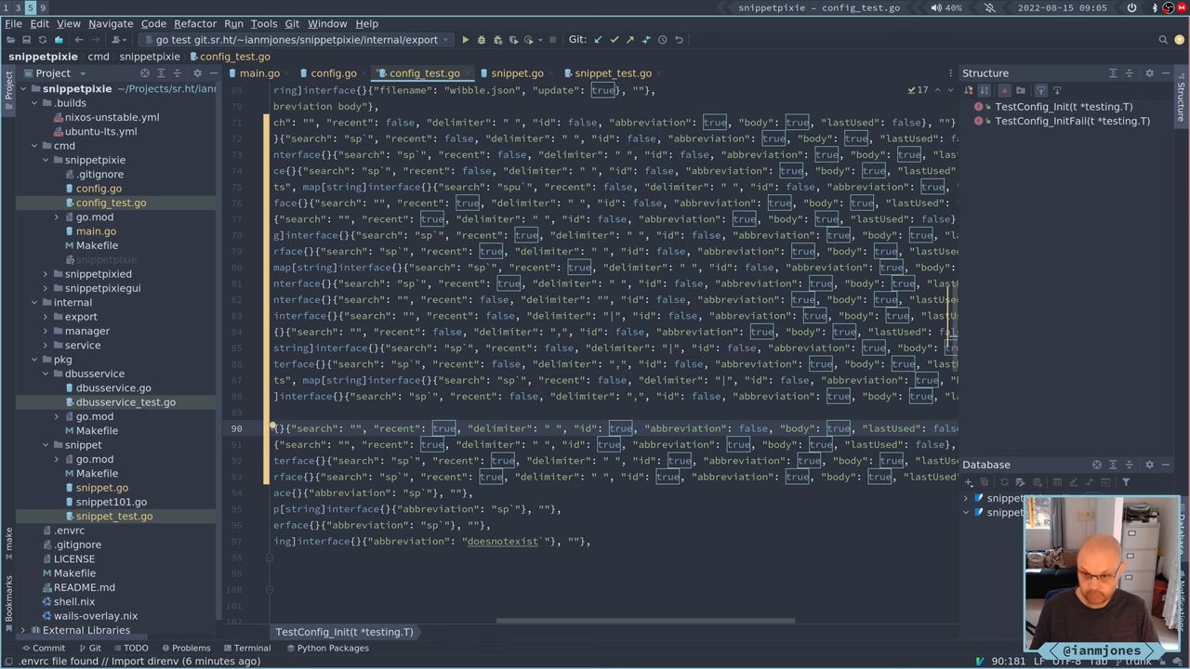
key("period")
key("w")
key("w")
key("w")
key("w")
key("w")
key("j")
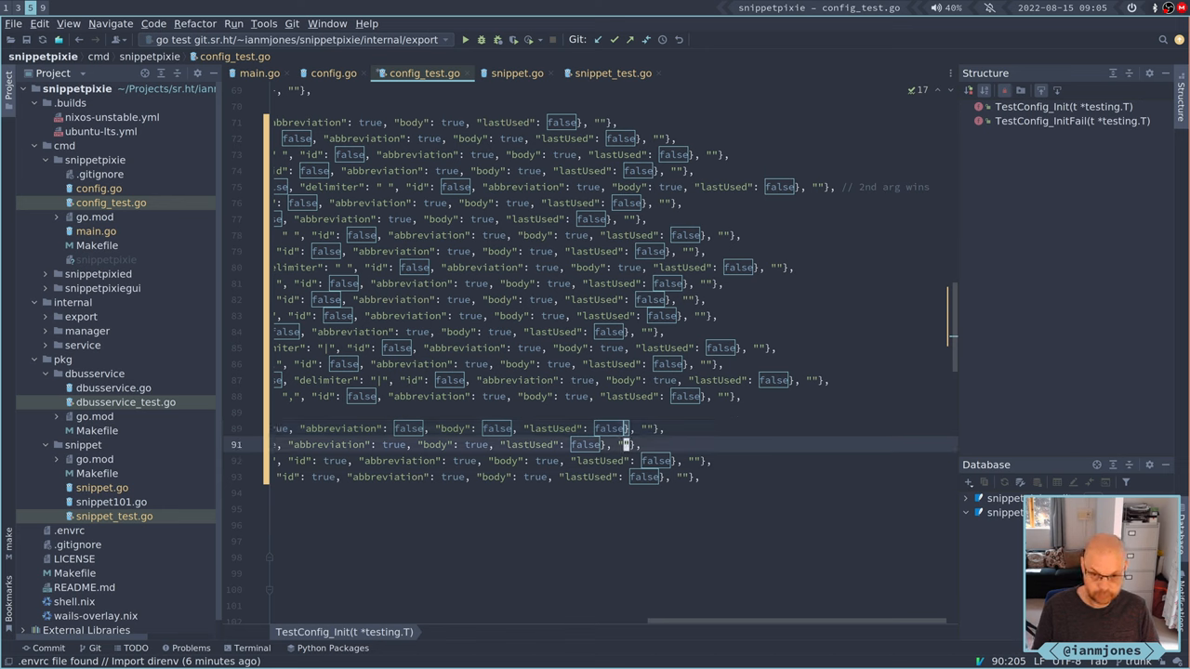
key("b")
key("b")
key("b")
key("b")
key("b")
key("b")
key("period")
key("b")
key("b")
key("b")
key("b")
key("b")
key("b")
key("period")
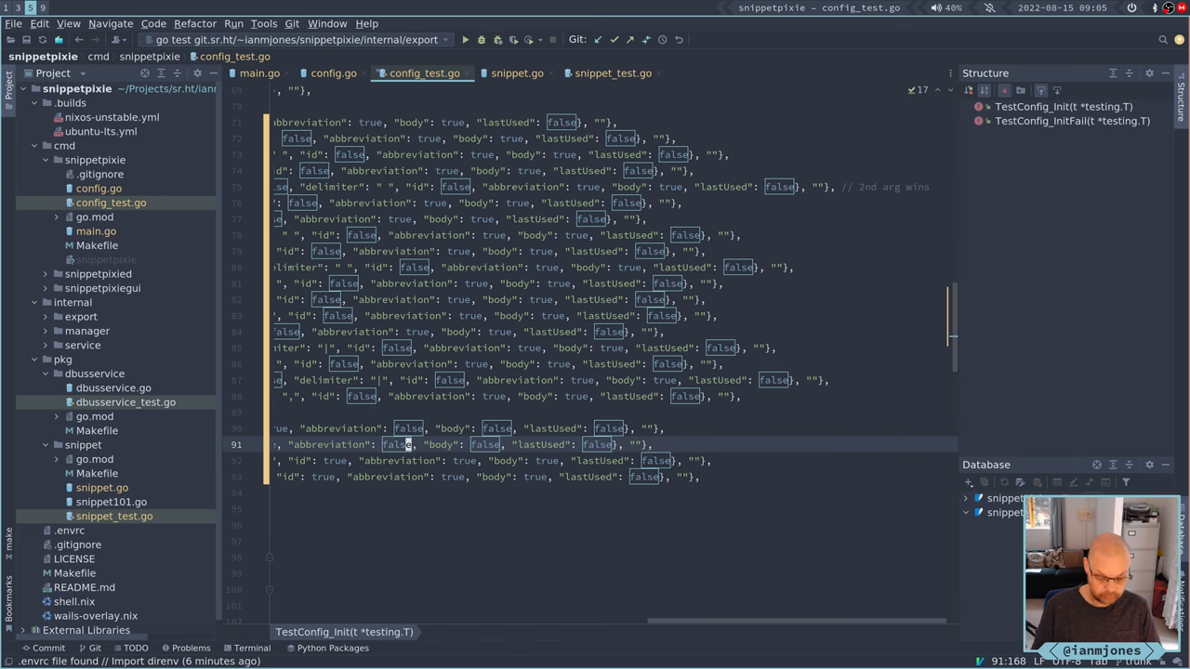
key("b")
key("b")
key("b")
key("b")
key("b")
key("b")
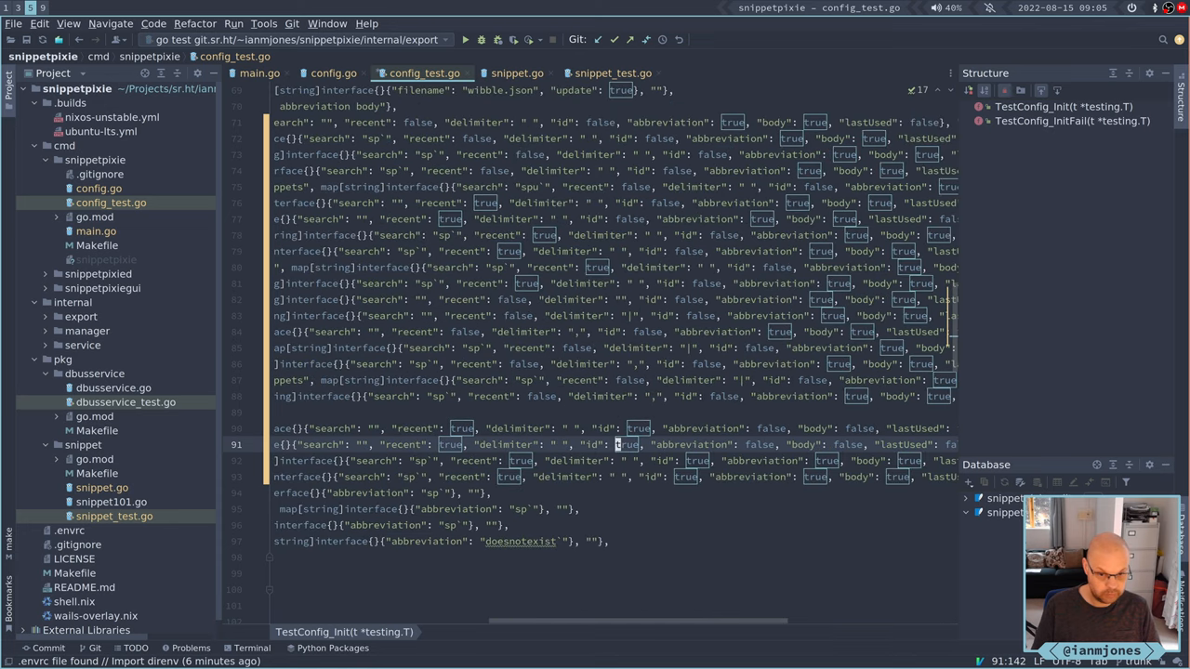
Step: Make lines 92 and 93 expect abbreviation and body false as well
key("j")
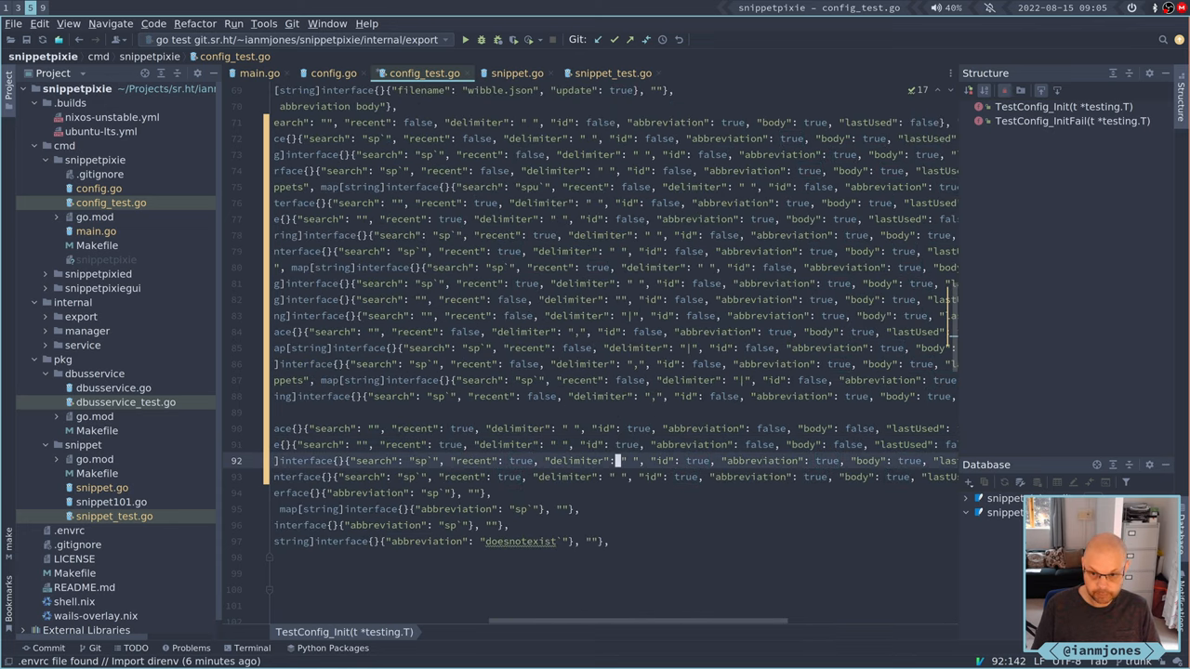
key("l")
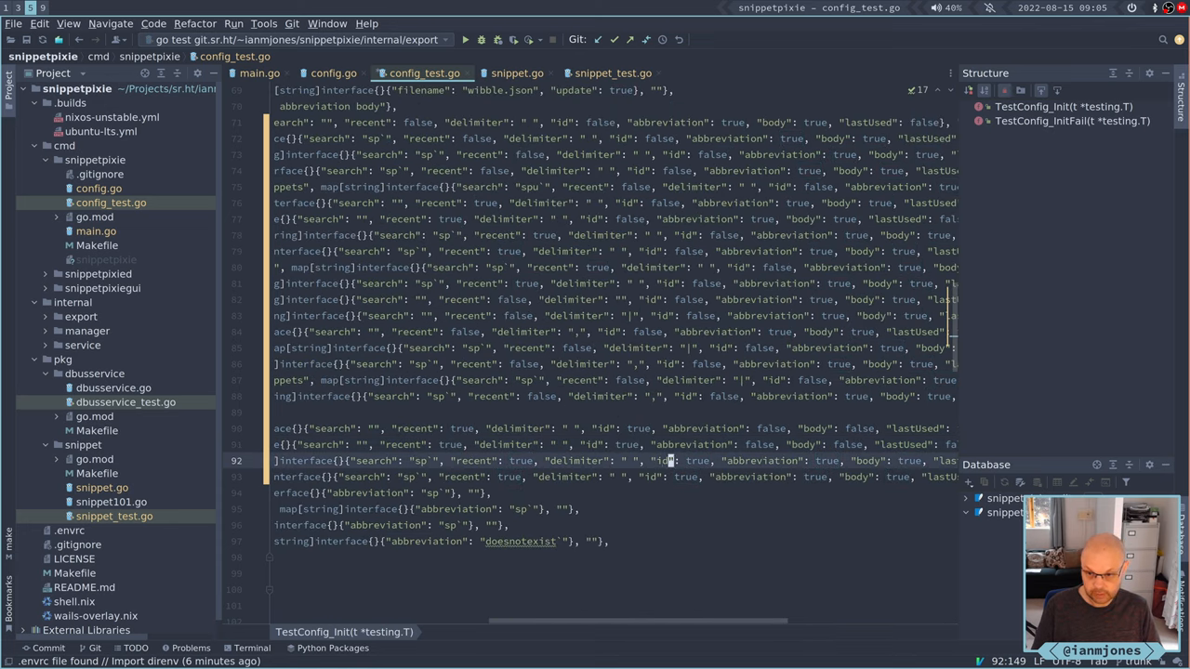
key("Right")
key("Right")
key("Right")
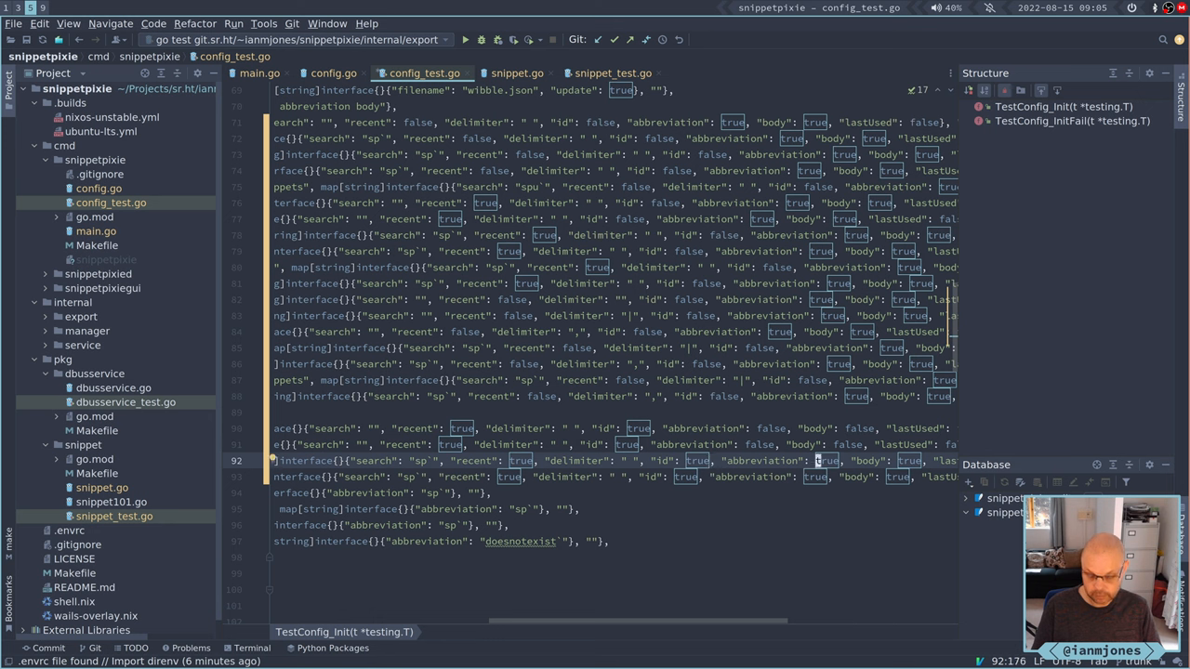
type("cwfalse")
key("Escape")
key("shift+w")
key("shift+w")
key("period")
key("j")
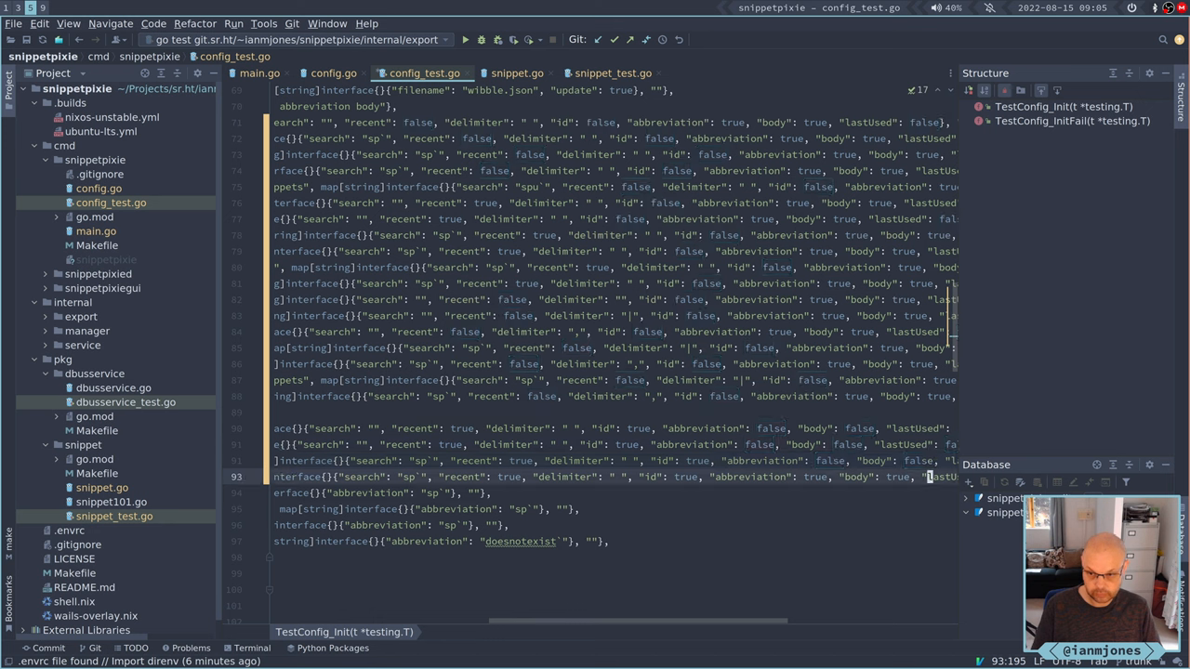
key("b")
key("b")
key("b")
key("period")
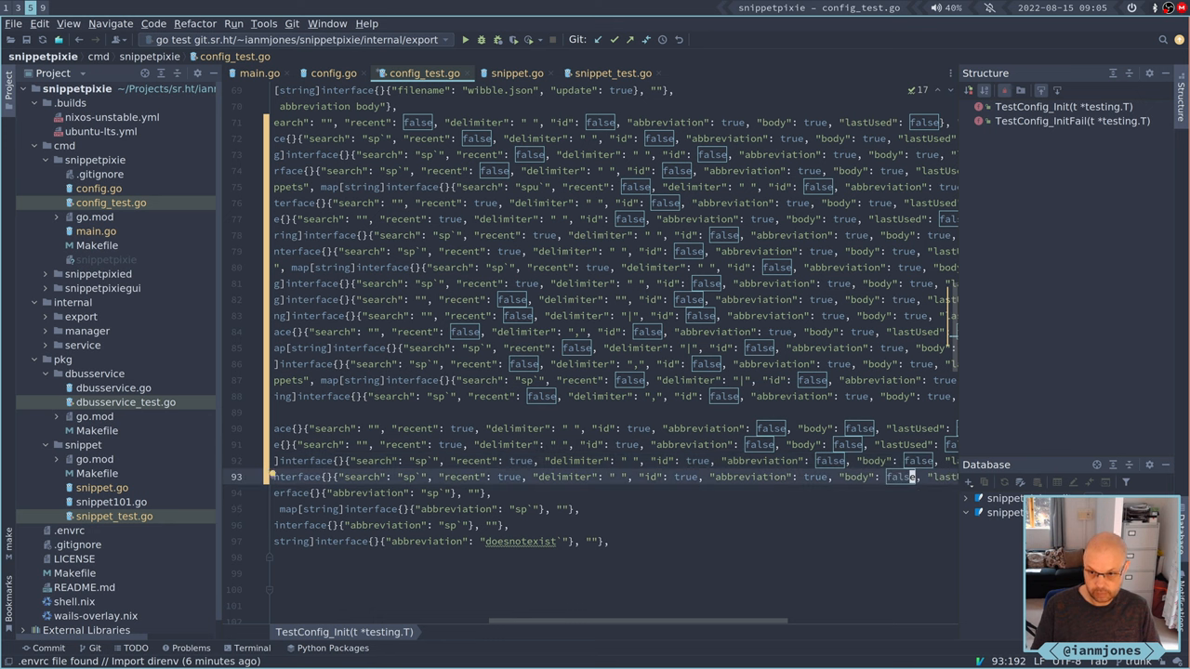
key("b")
key("b")
key("b")
key("b")
key("b")
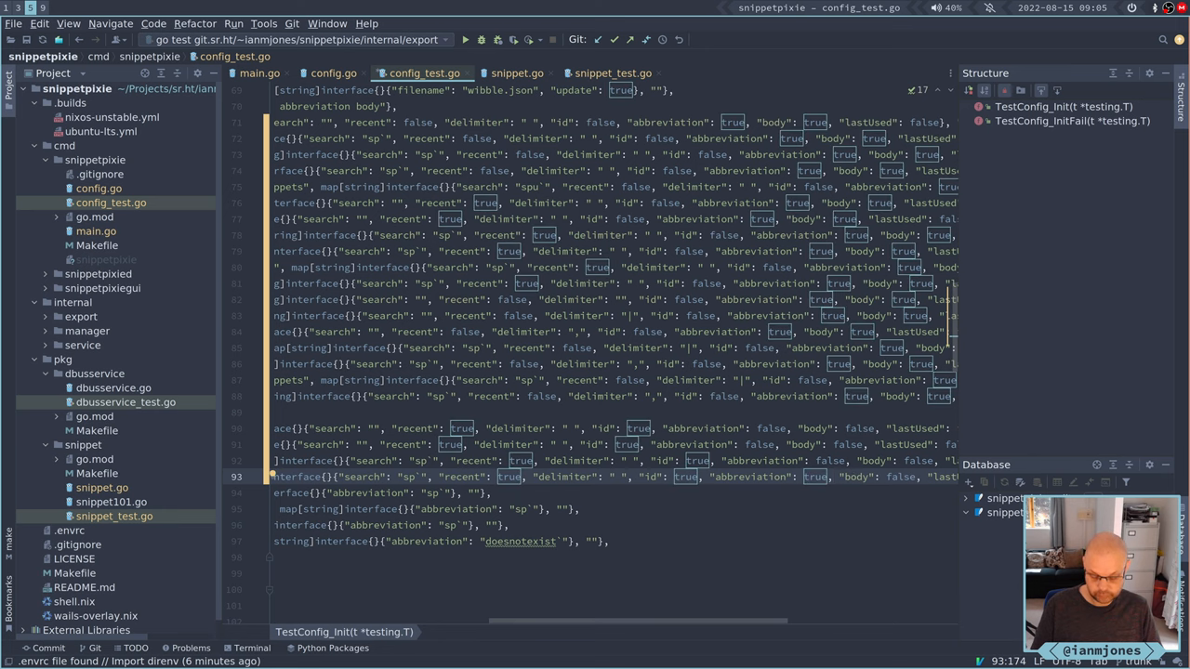
key("period")
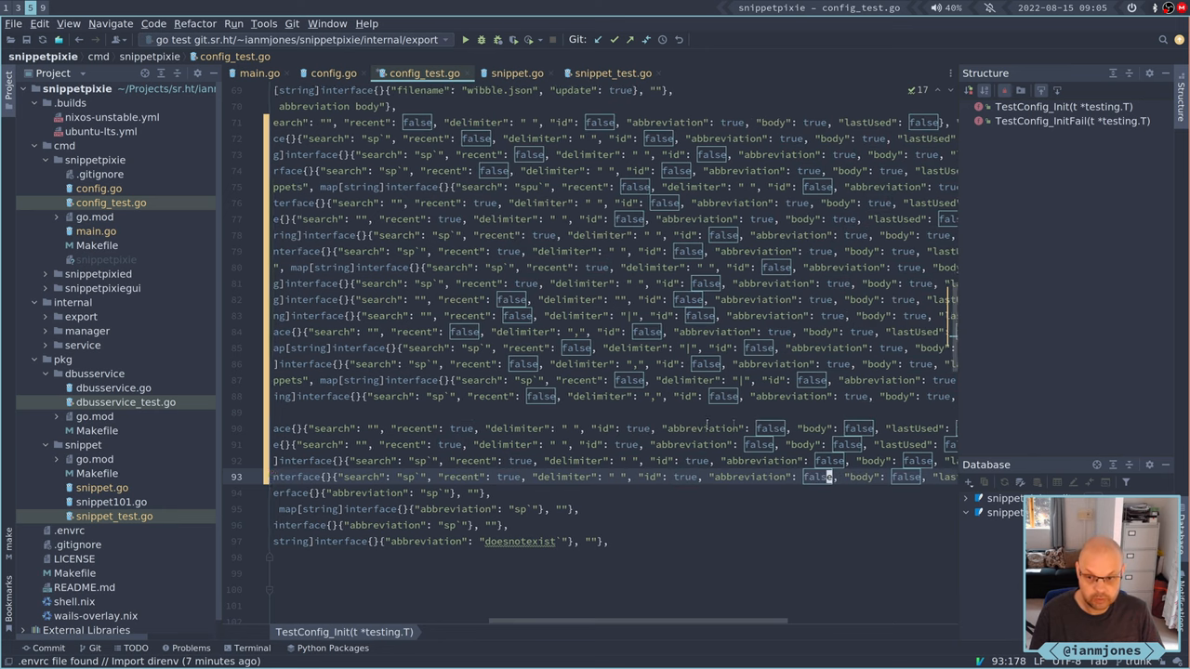
scroll(613, 353, "right", 3)
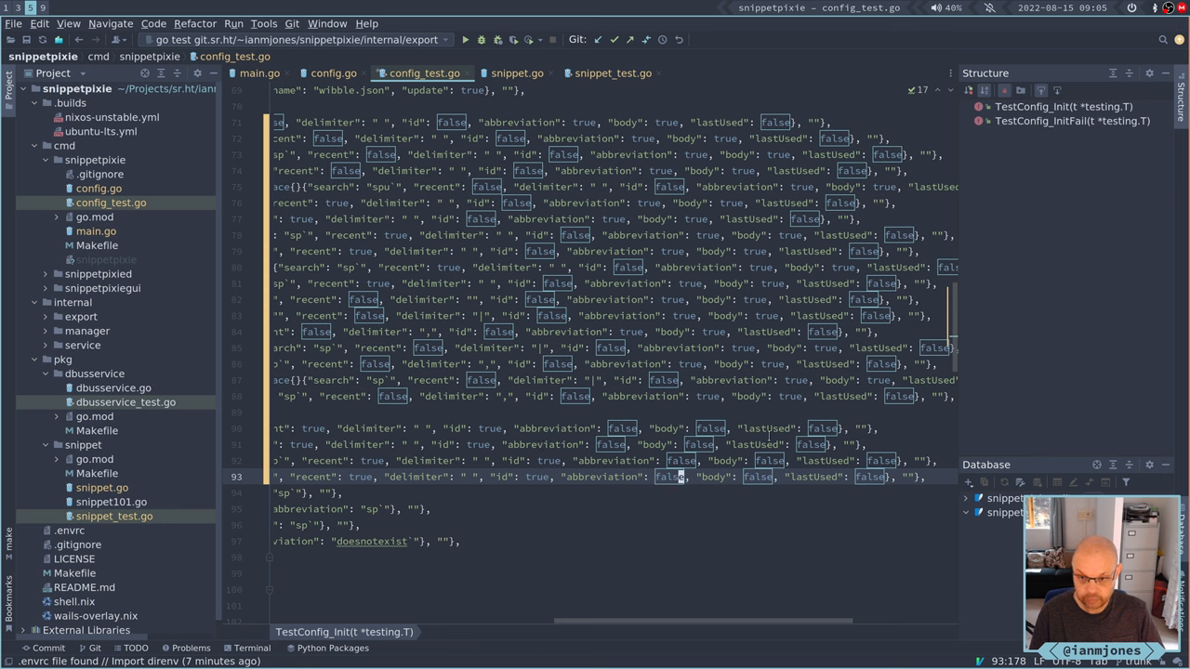
Step: Review the test cases table from the line start, then move to the Alacritty terminal workspace
key("Home")
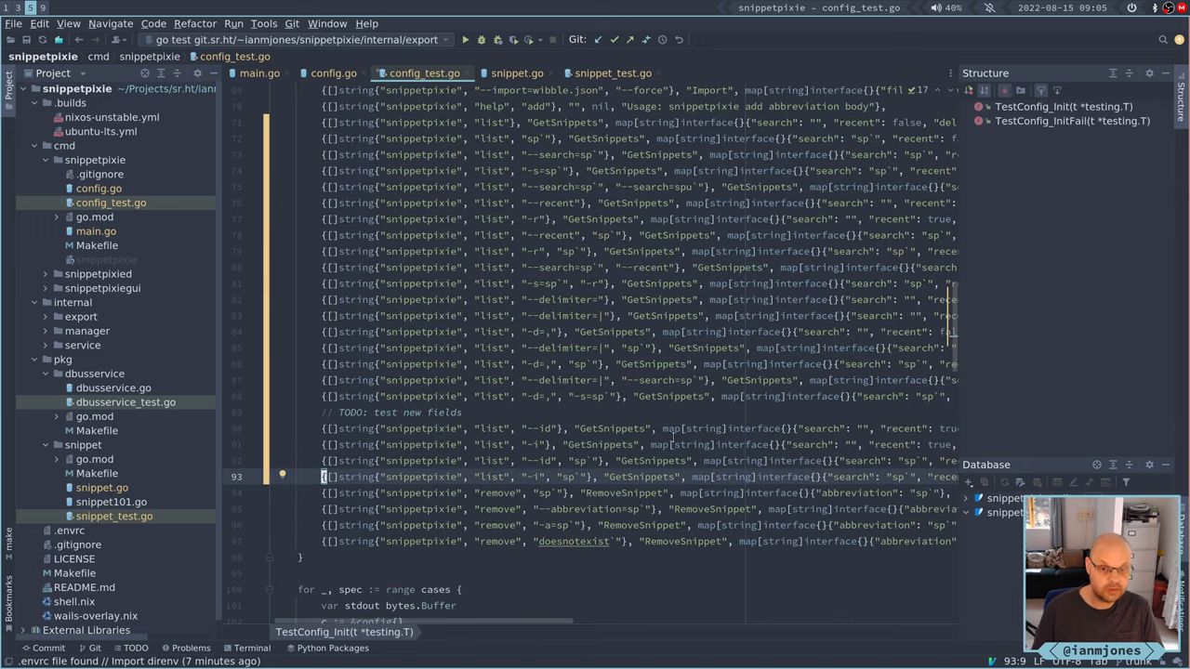
scroll(657, 432, "up", 1)
scroll(656, 433, "up", 4)
scroll(656, 432, "up", 5)
scroll(657, 432, "up", 5)
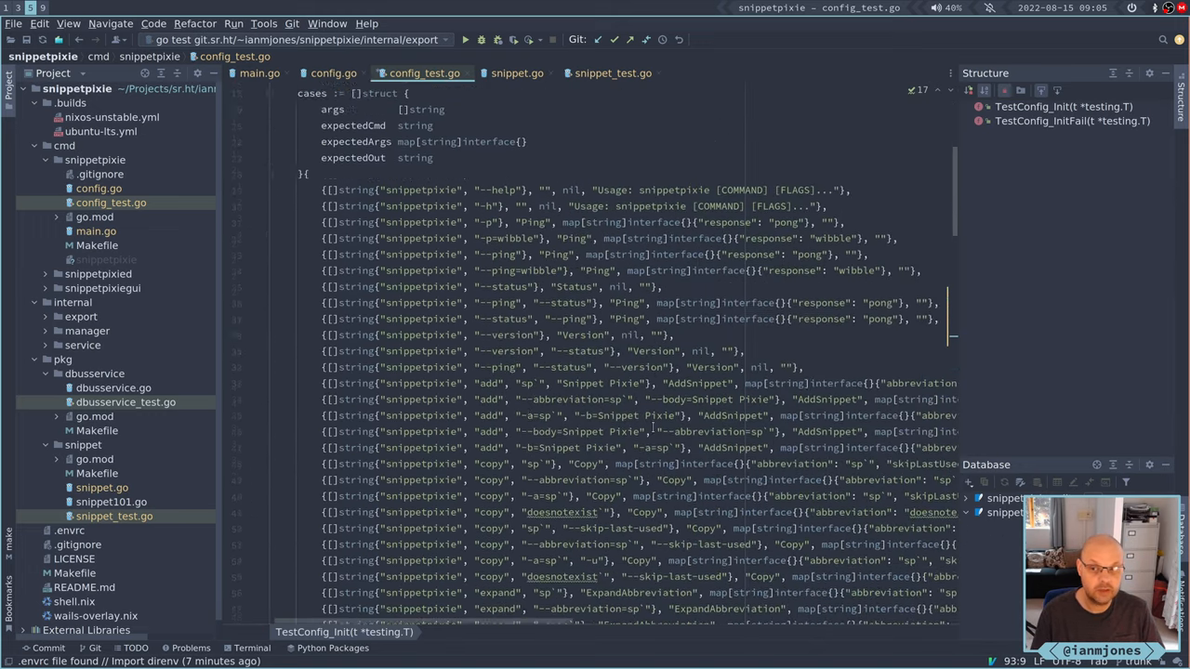
scroll(655, 430, "up", 3)
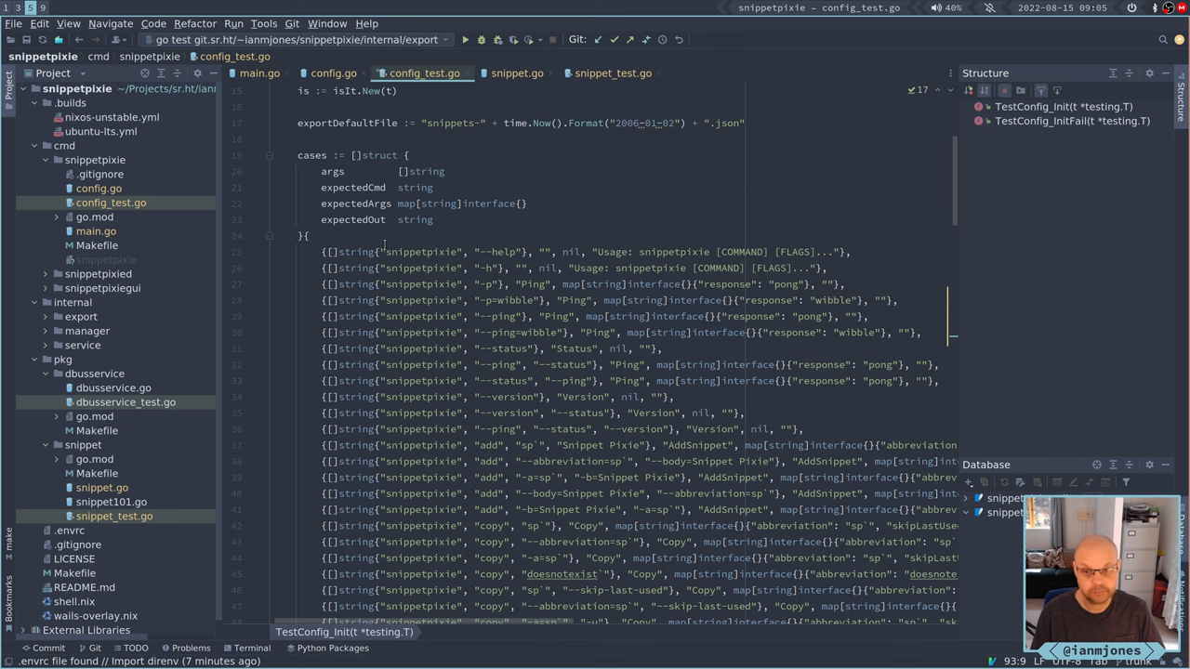
scroll(368, 249, "down", 1)
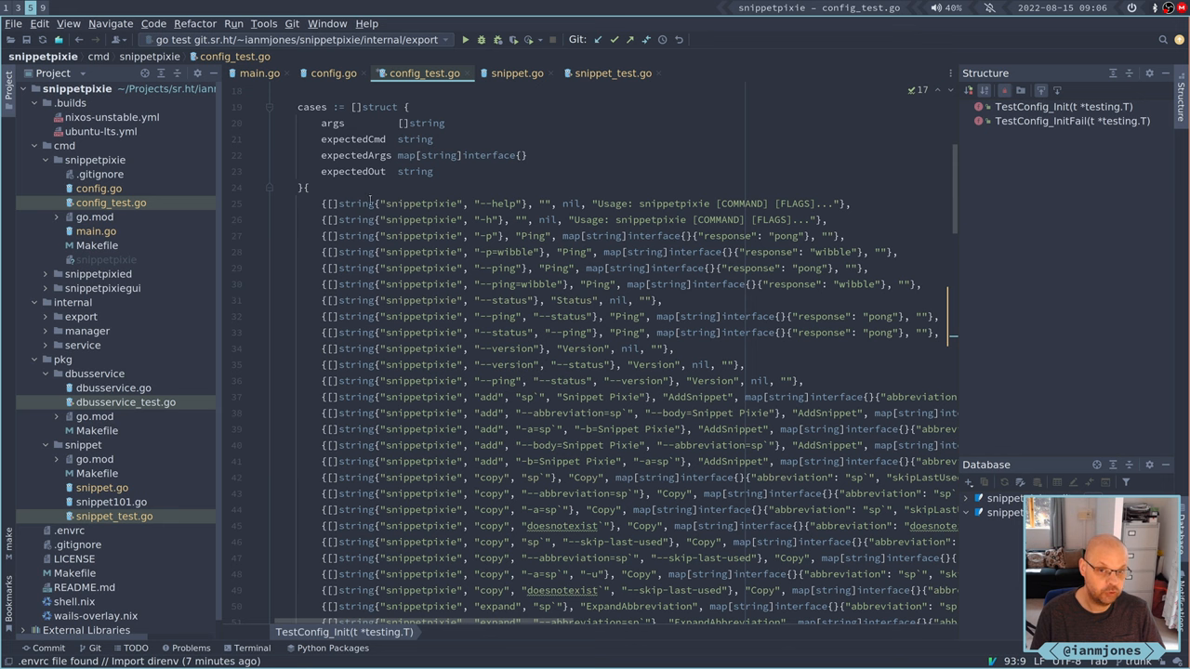
scroll(370, 203, "down", 1)
scroll(367, 205, "down", 2)
scroll(363, 209, "down", 3)
scroll(362, 209, "down", 5)
scroll(362, 211, "down", 2)
scroll(362, 211, "down", 1)
scroll(362, 212, "down", 1)
scroll(361, 212, "down", 3)
scroll(362, 212, "down", 1)
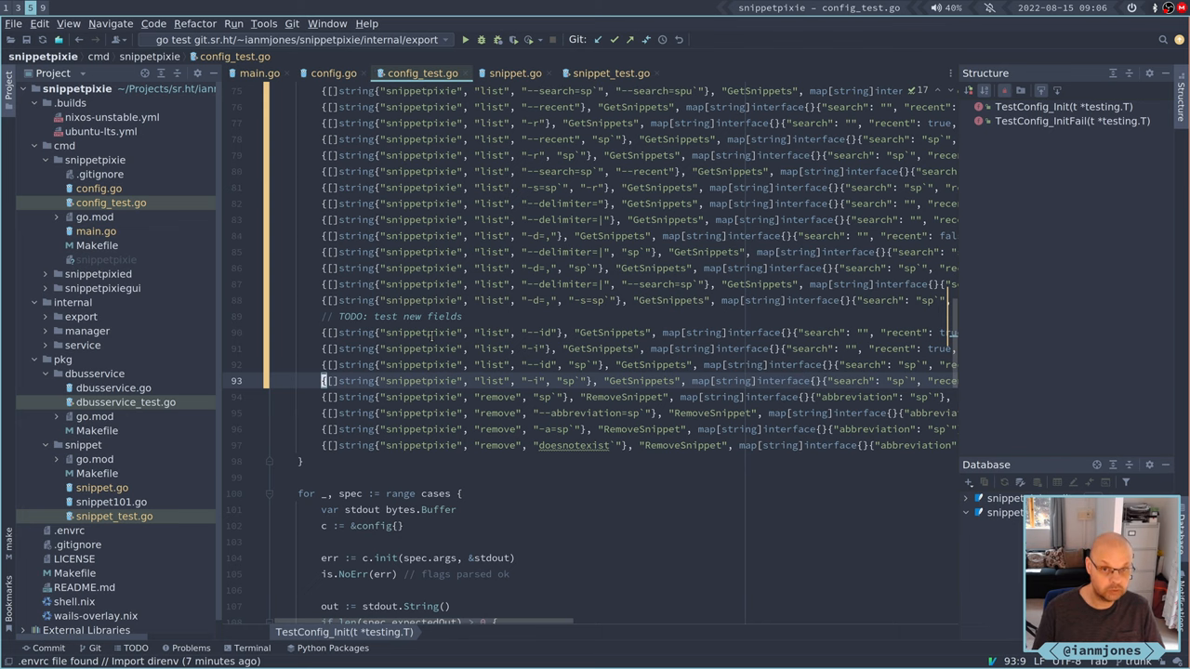
key("super+1")
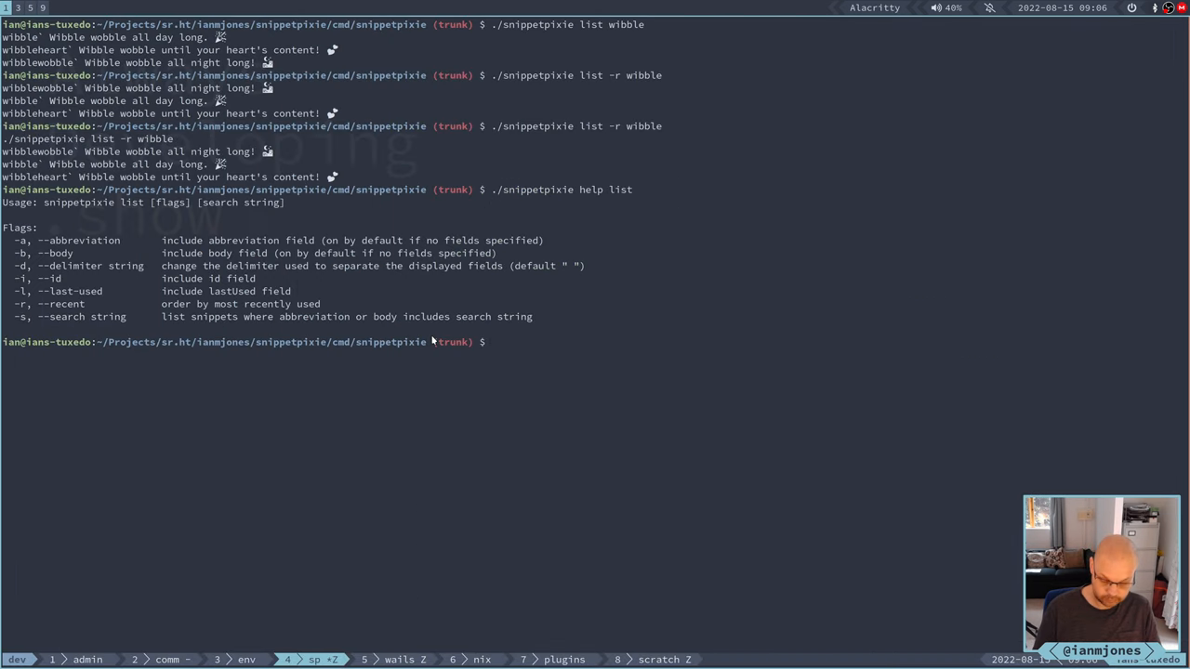
type("make test")
Step: Run make test, see TestConfig_Init fail on expected arguments, and return to config_test.go
key("Return")
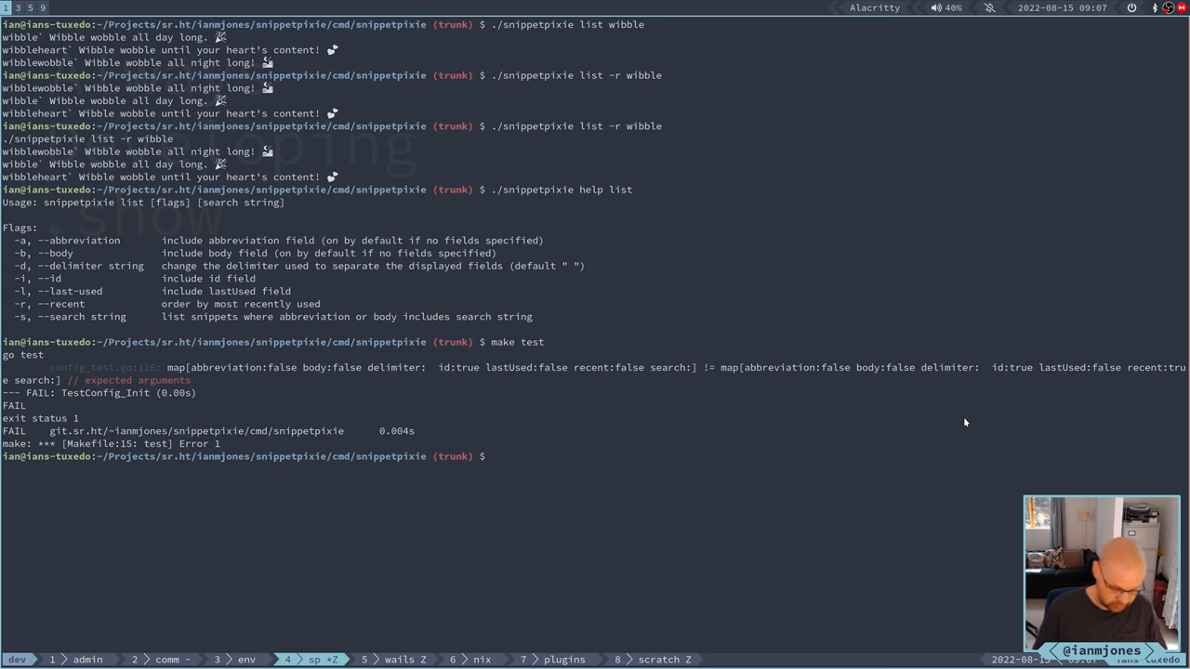
key("super+5")
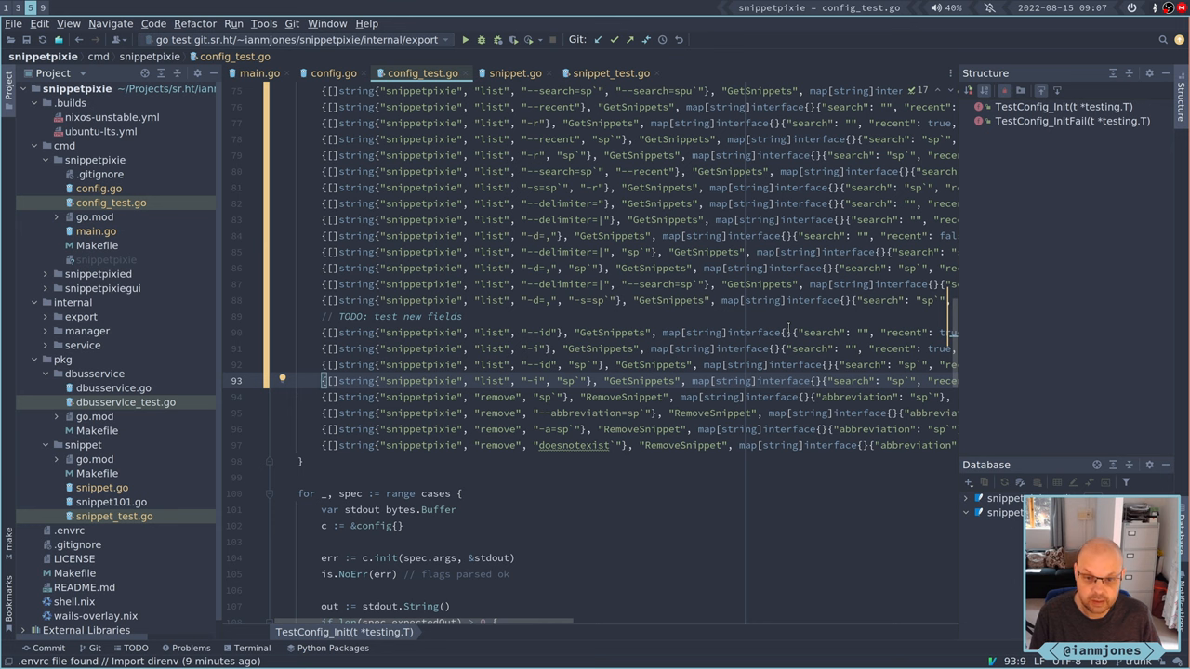
scroll(789, 330, "right", 1)
scroll(789, 330, "right", 1)
scroll(789, 330, "right", 1)
scroll(789, 330, "right", 1)
scroll(789, 329, "right", 1)
scroll(789, 328, "right", 1)
scroll(788, 328, "right", 1)
scroll(789, 328, "right", 1)
scroll(788, 330, "right", 2)
scroll(789, 330, "right", 2)
scroll(788, 330, "left", 1)
scroll(789, 330, "left", 1)
scroll(789, 330, "left", 1)
scroll(789, 330, "left", 1)
scroll(788, 330, "left", 1)
scroll(728, 348, "left", 1)
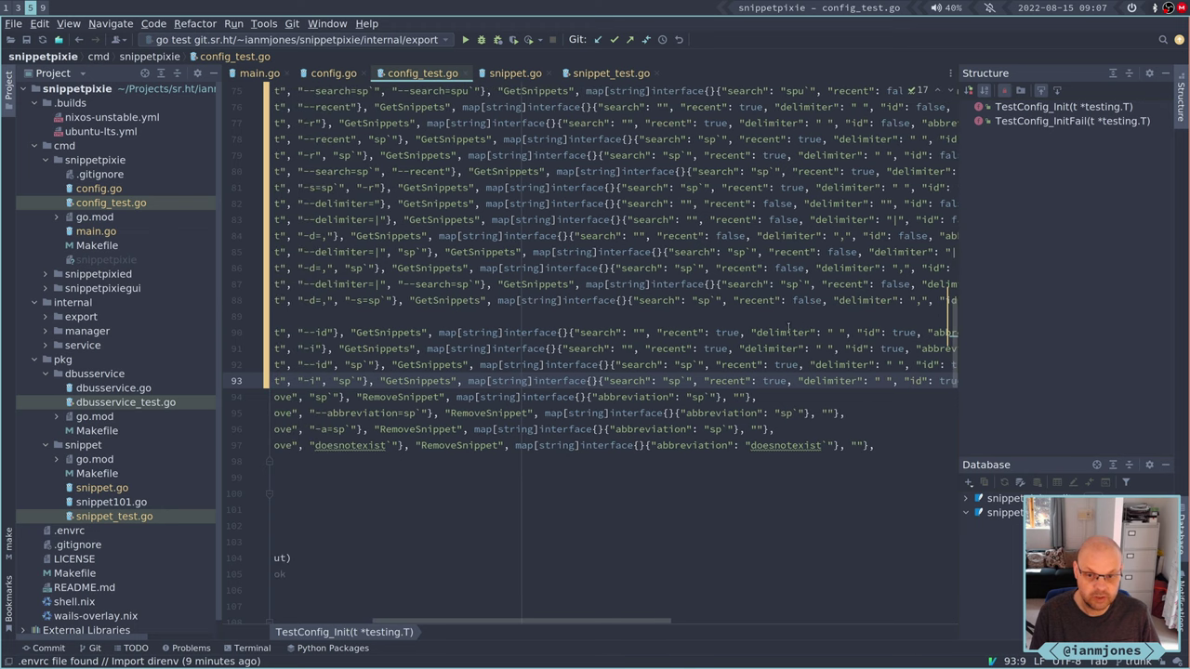
Step: Change recent from true to false in the four id-flag test cases on lines 90–93
left_click(717, 332)
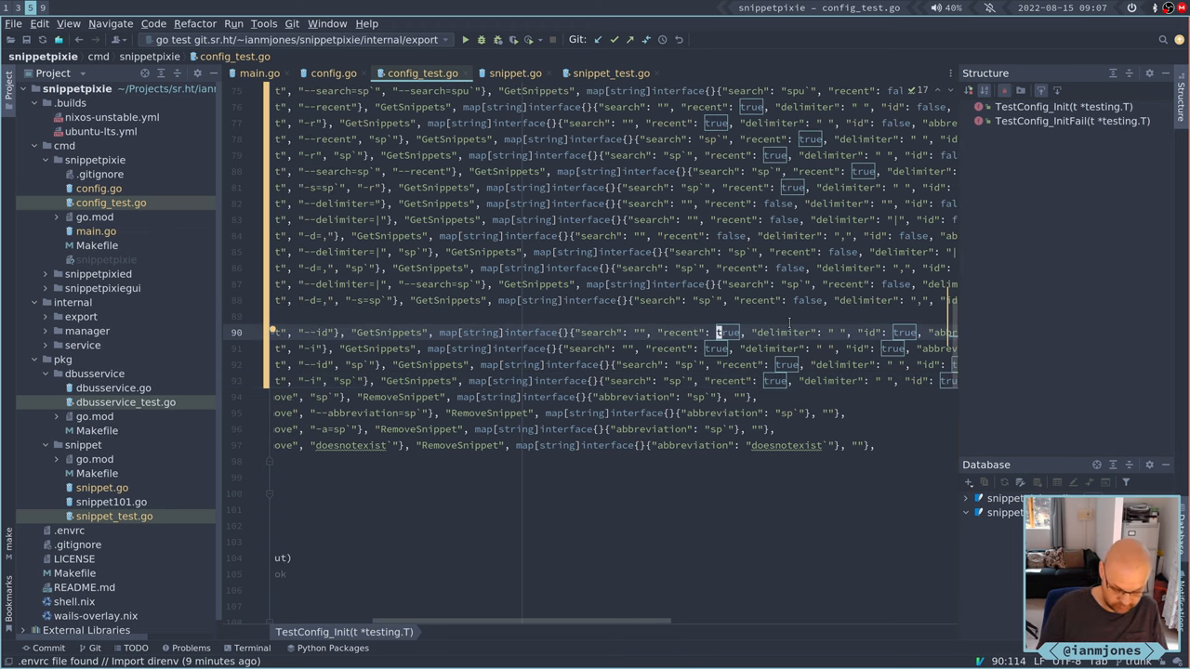
key("ctrl+Delete")
type("fals")
key("Return")
left_click(722, 348)
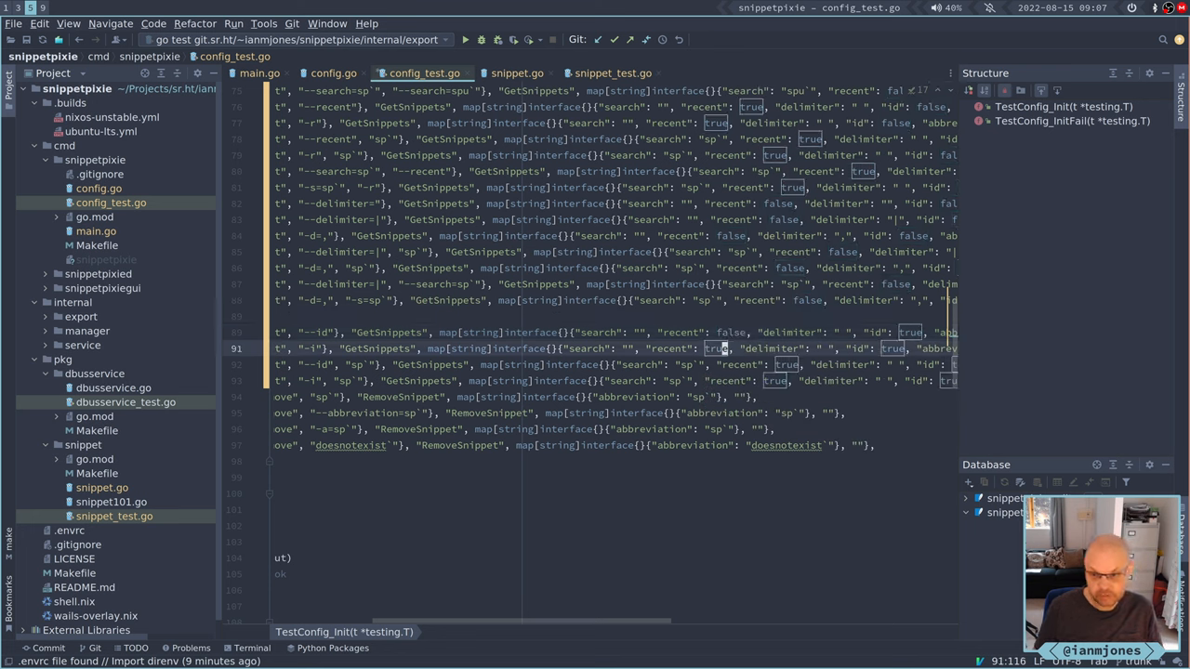
key("ctrl+Delete")
type("f")
key("Return")
left_click(729, 364)
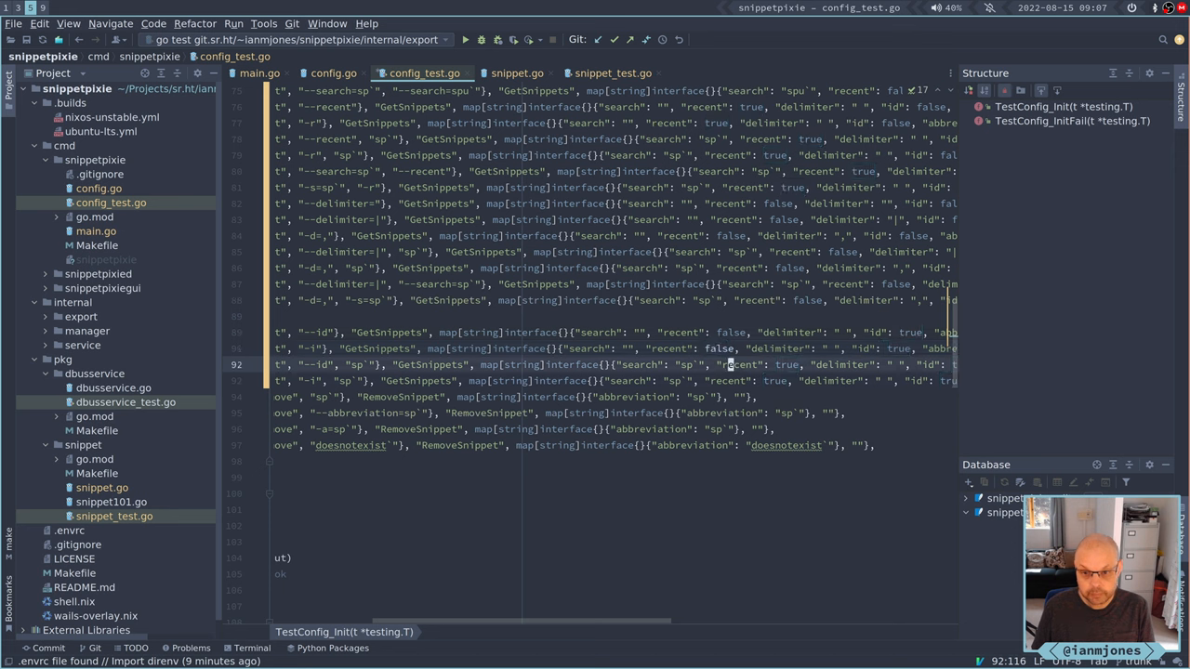
left_click(778, 365)
key("ctrl+Delete")
type("f")
key("Return")
left_click(782, 381)
key("ctrl+Delete")
type("fals")
key("Return")
left_click(789, 364)
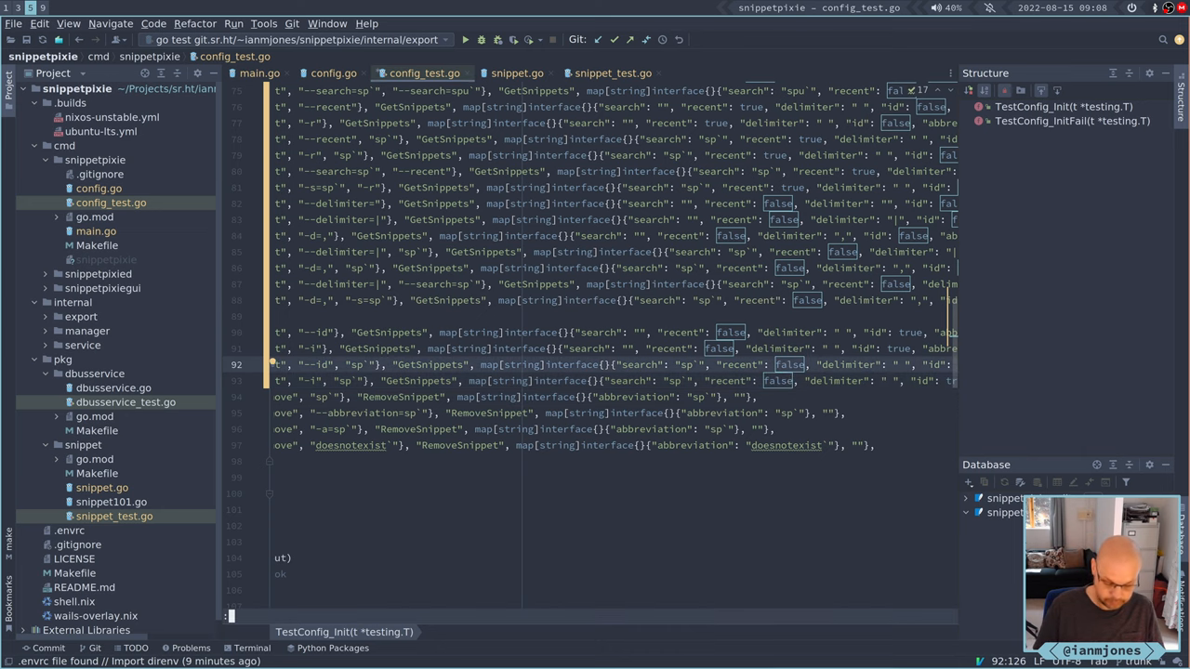
Step: Rerun make test in Alacritty, see it pass, and return to the test file
key("super+1")
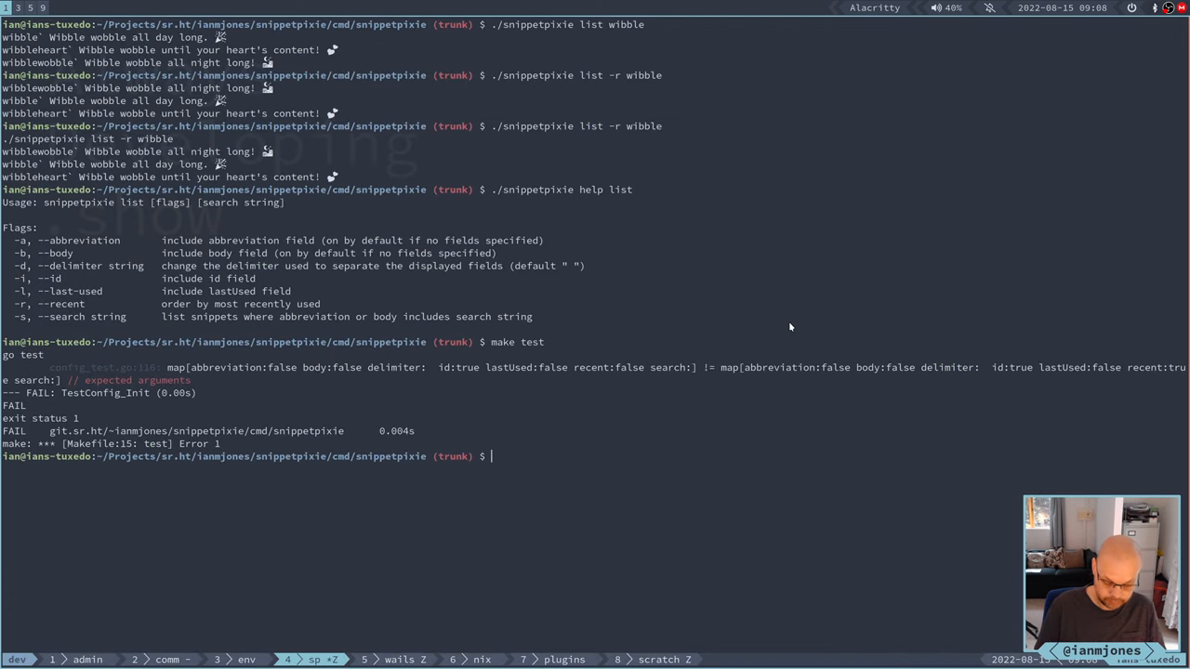
key("Up")
key("Return")
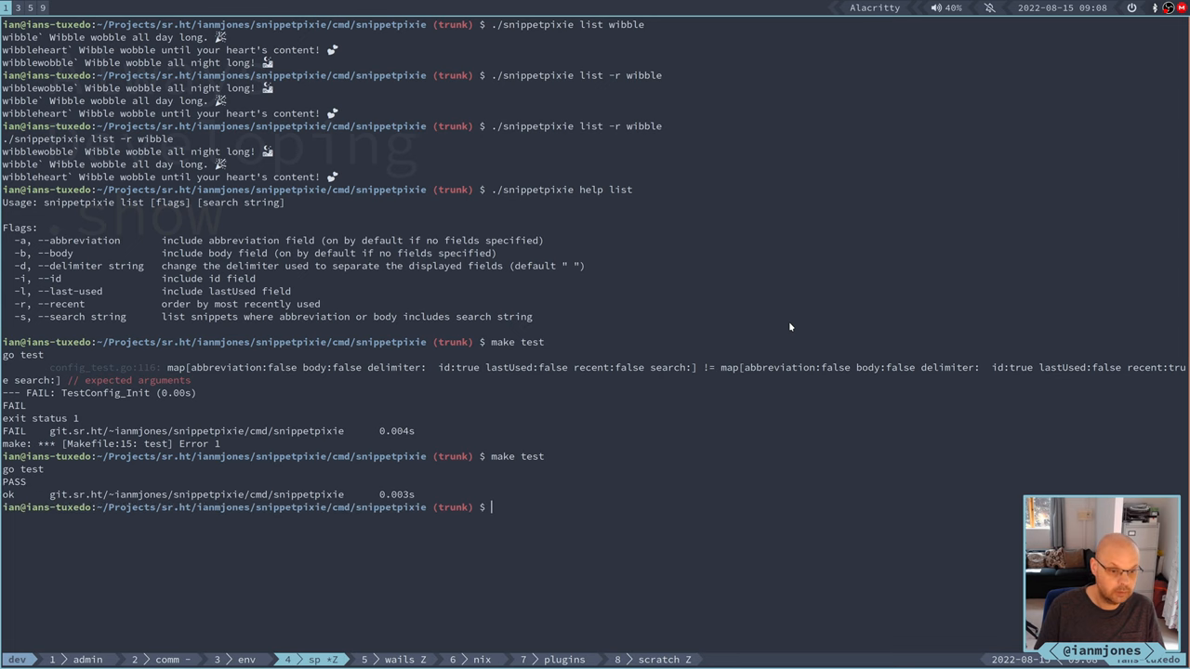
key("super+5")
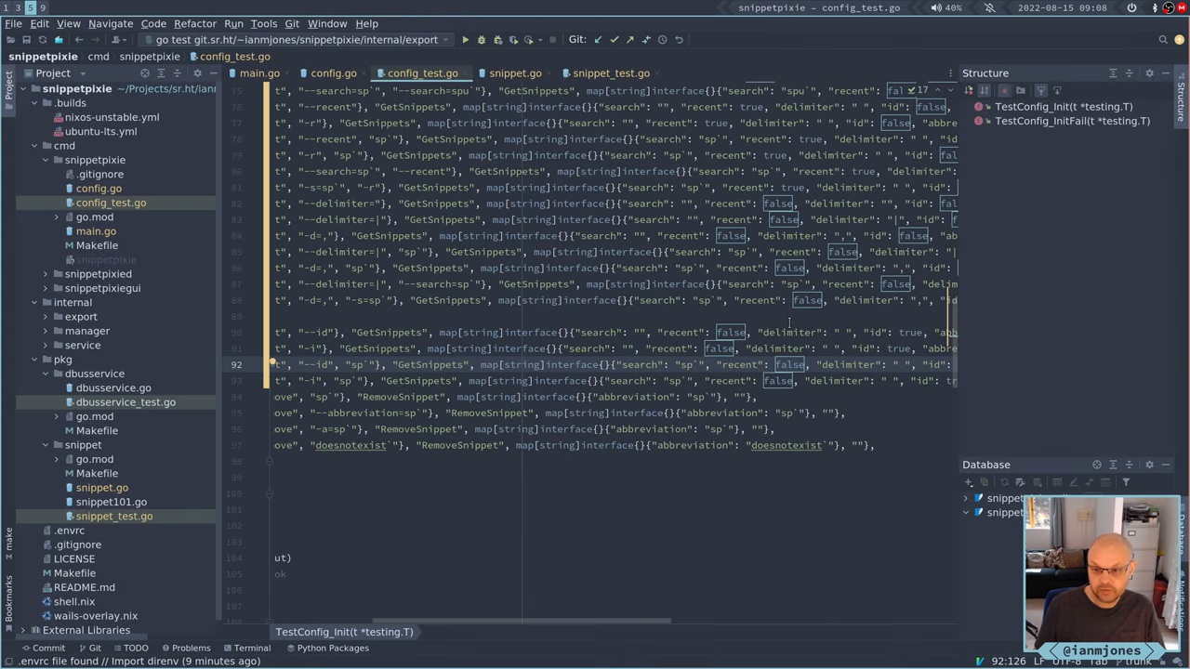
Step: Change the expected id value on line 93 to false, then switch to the terminal
key("Down")
key("Right")
key("Right")
key("Right")
key("Right")
key("Right")
key("Right")
key("Right")
key("Right")
key("Right")
key("Left")
key("Left")
key("Left")
key("Left")
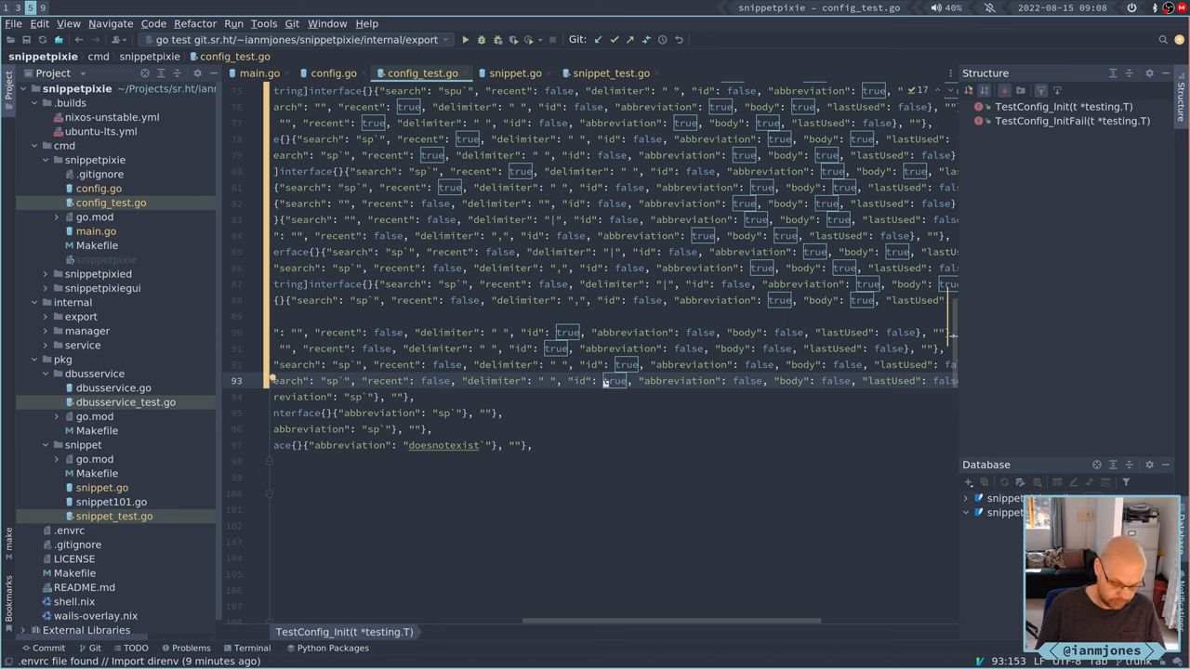
key("Delete")
key("Delete")
key("Delete")
type("false")
key("Left")
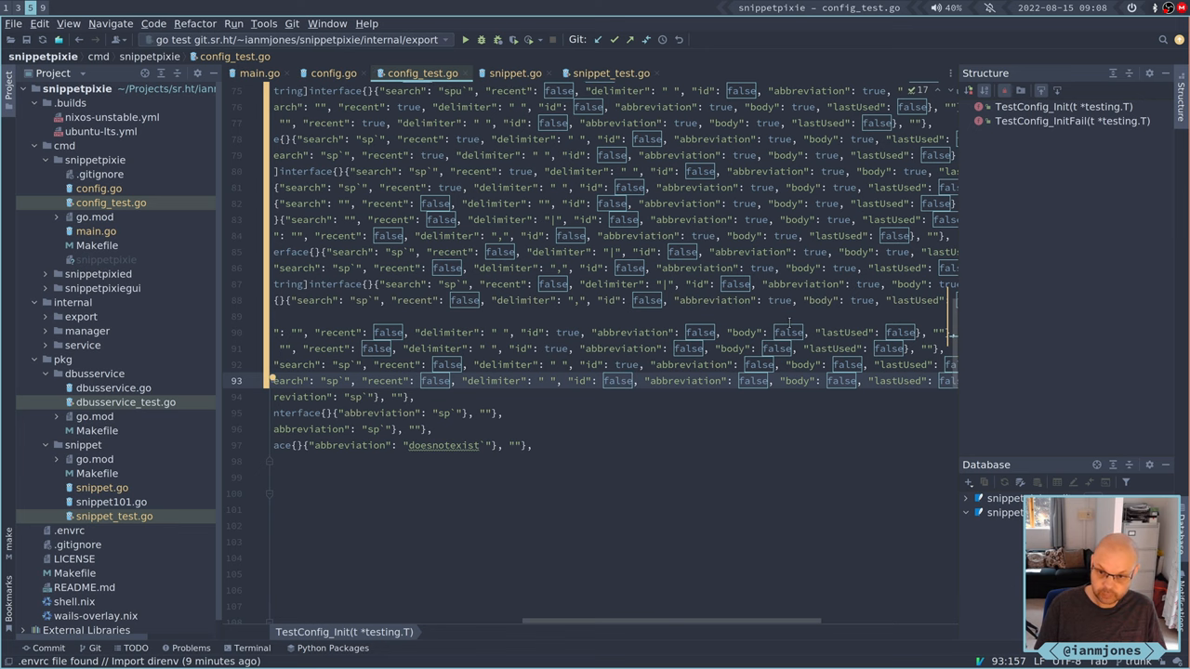
key("super+3")
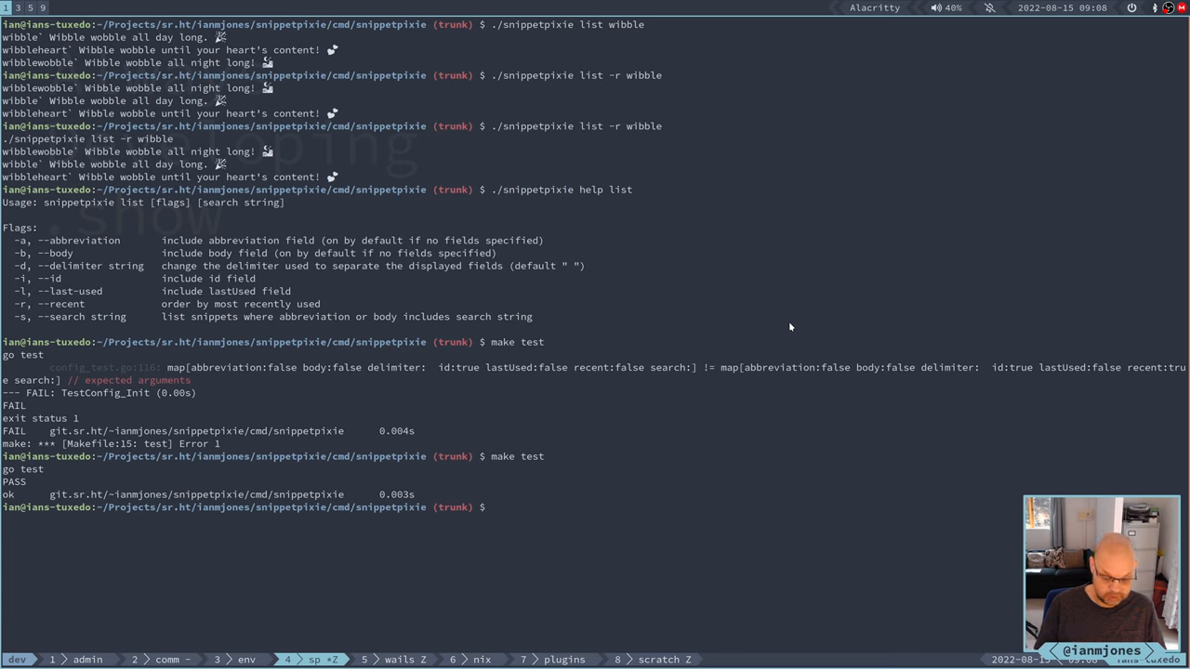
Step: Rerun make test, inspect the mismatched id value in the failure output, clear the terminal and return to GoLand
key("Up")
key("Return")
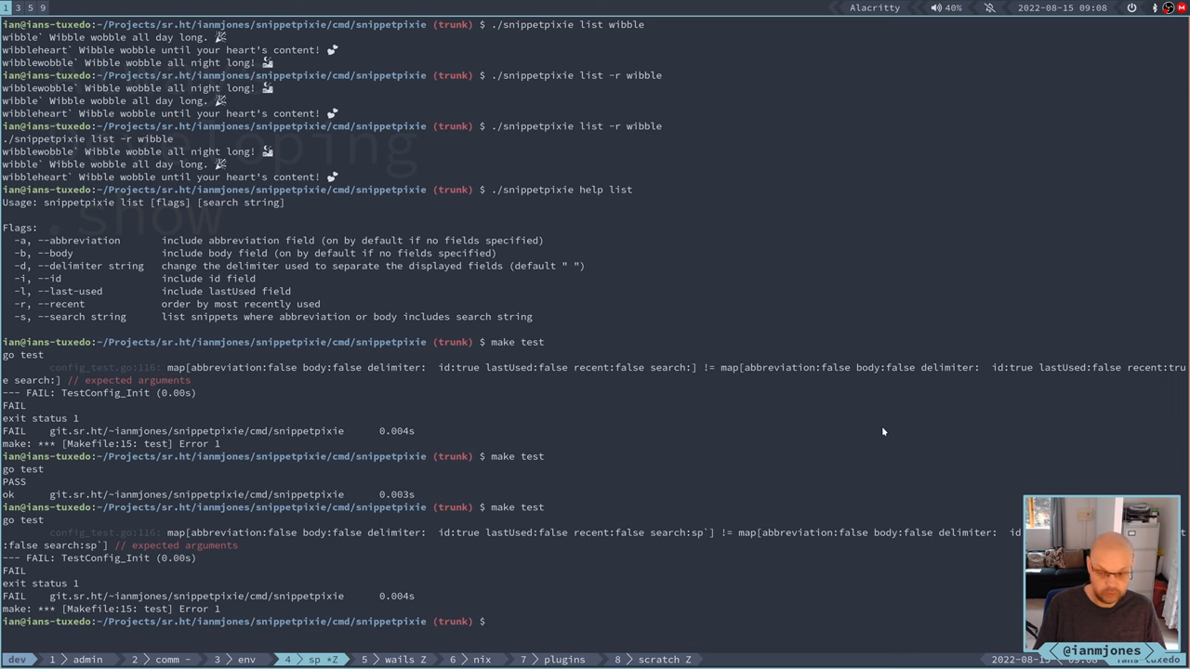
key("Return")
key("Return")
key("Return")
key("Return")
key("Return")
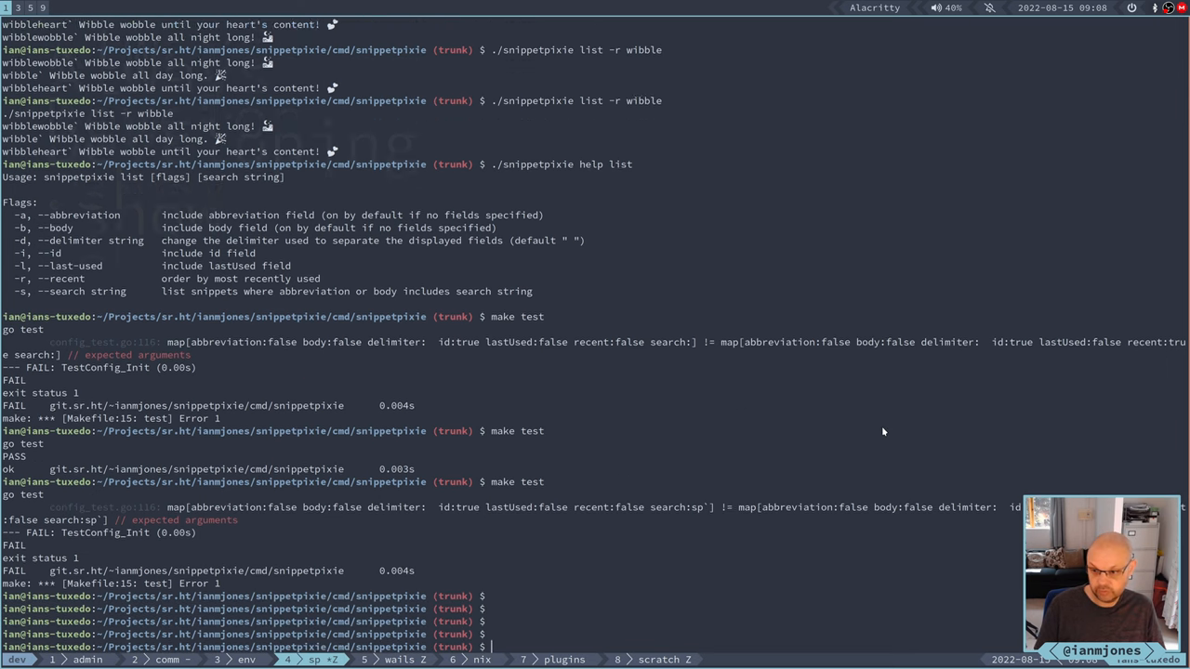
key("Return")
key("Return")
key("Return")
key("Return")
key("Return")
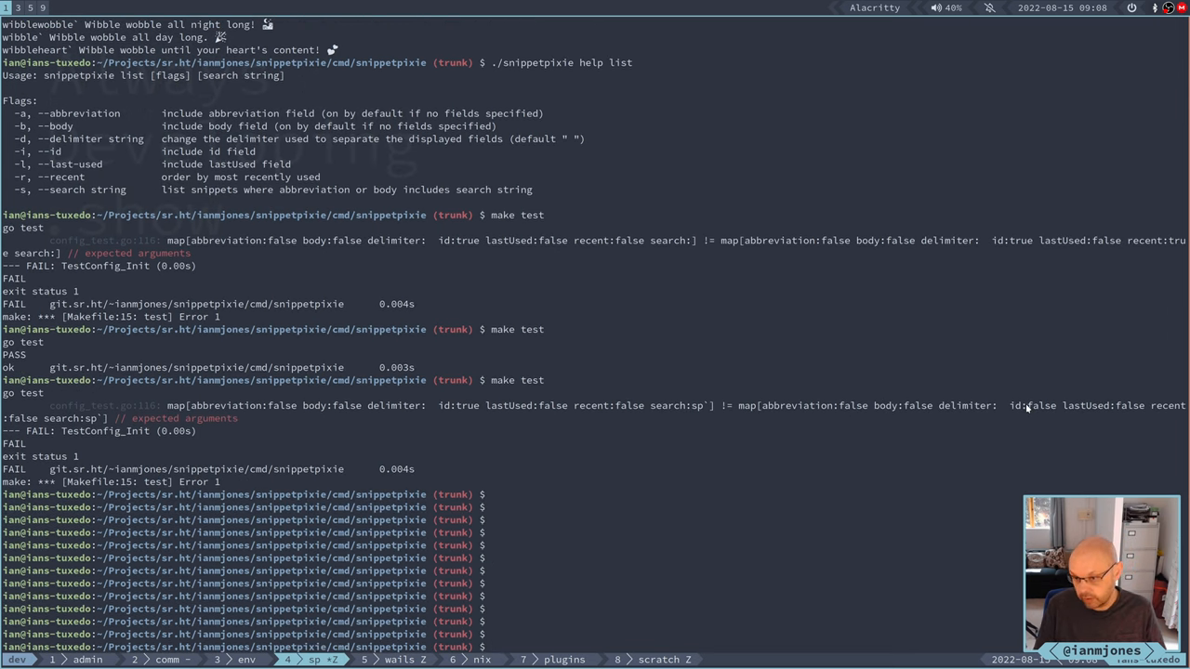
left_click_drag(1011, 406, 1067, 406)
left_click(1065, 405)
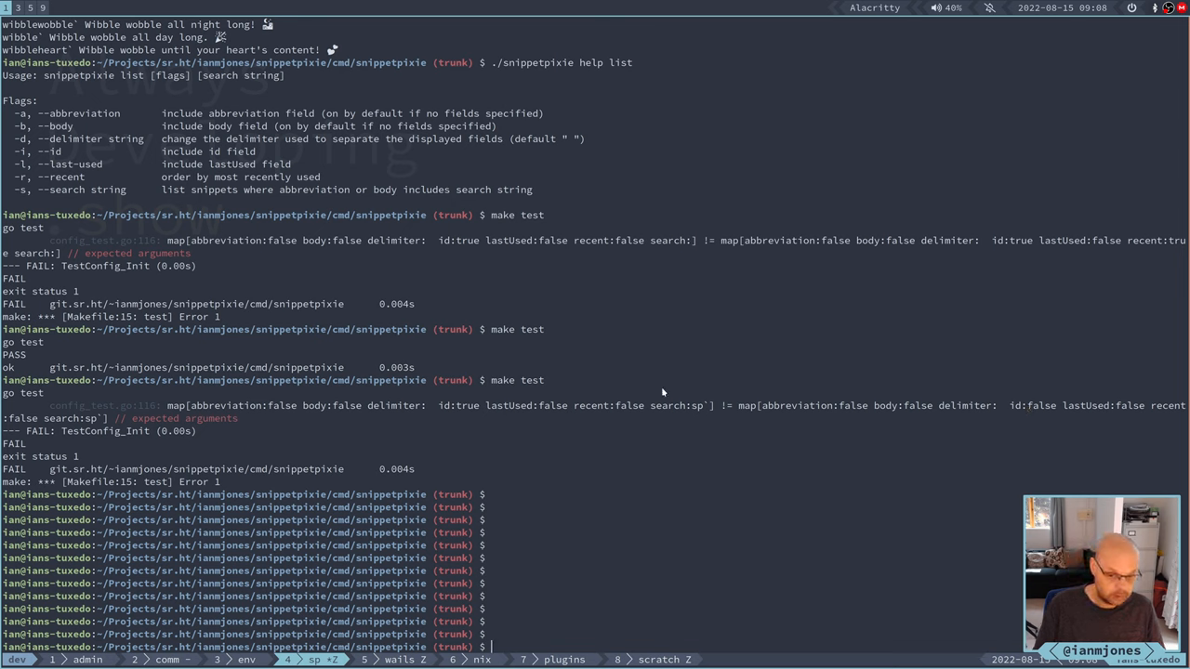
type("c")
type("ear")
key("Return")
key("super+5")
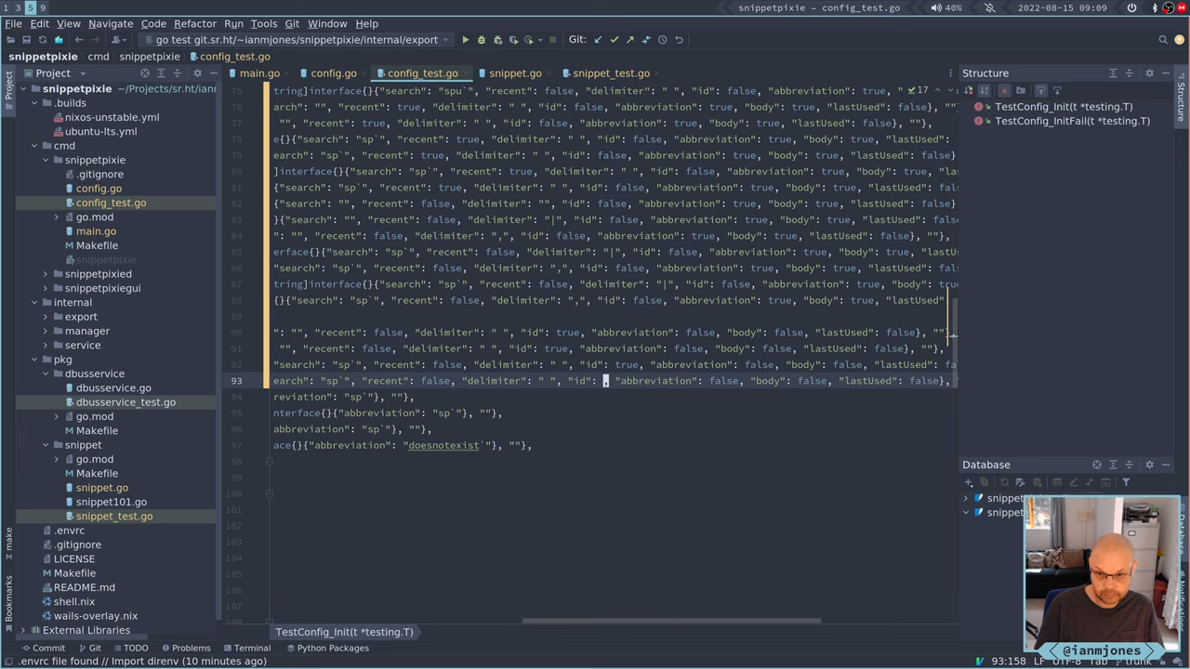
type("true")
Step: Set line 93's expected id back to true, delete the TODO: test new fields line, and paste a copy of the four id test cases
key("Up")
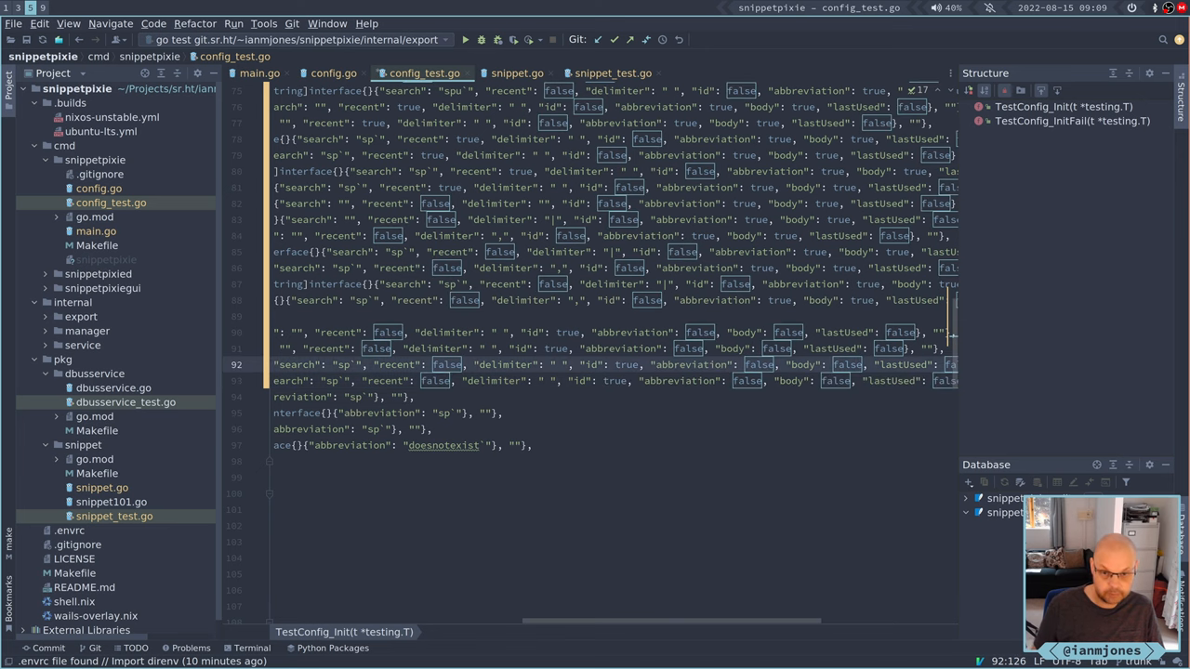
key("Home")
key("Up")
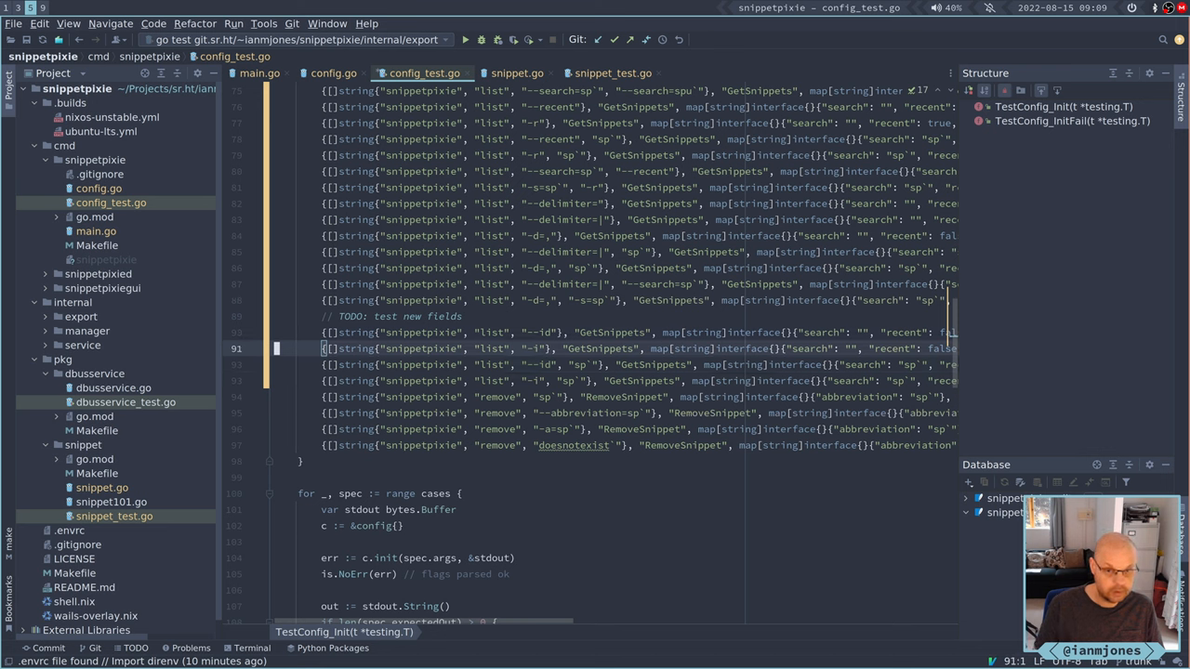
key("Up")
key("Up")
key("ctrl+y")
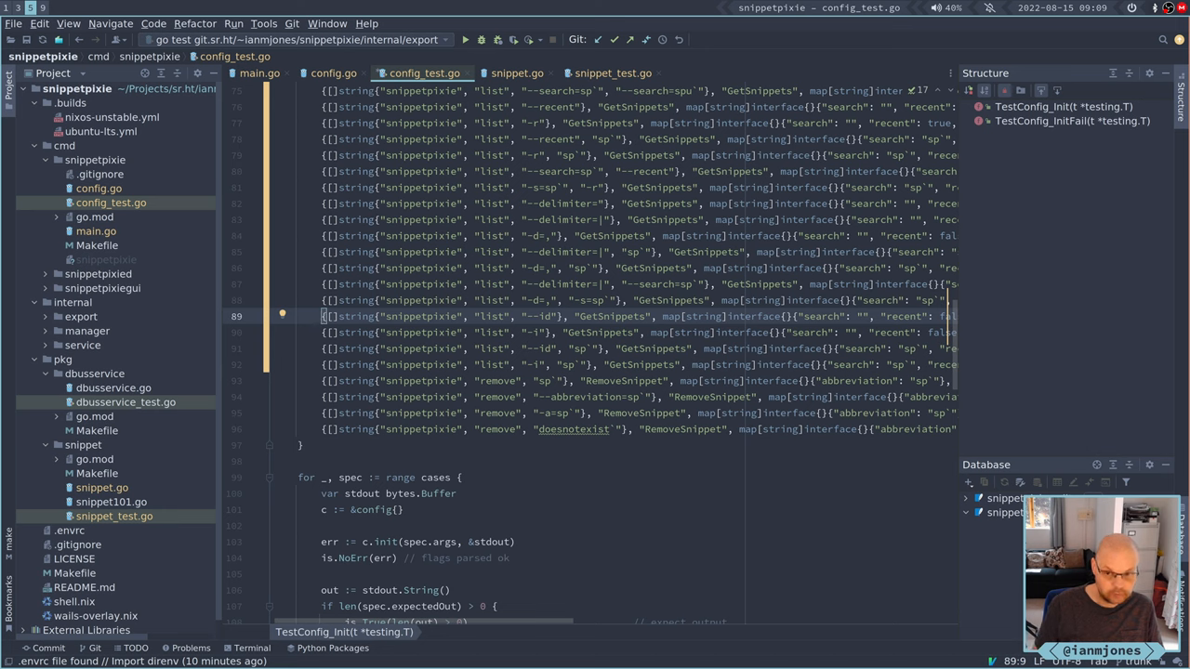
key("Down")
key("Down")
key("Down")
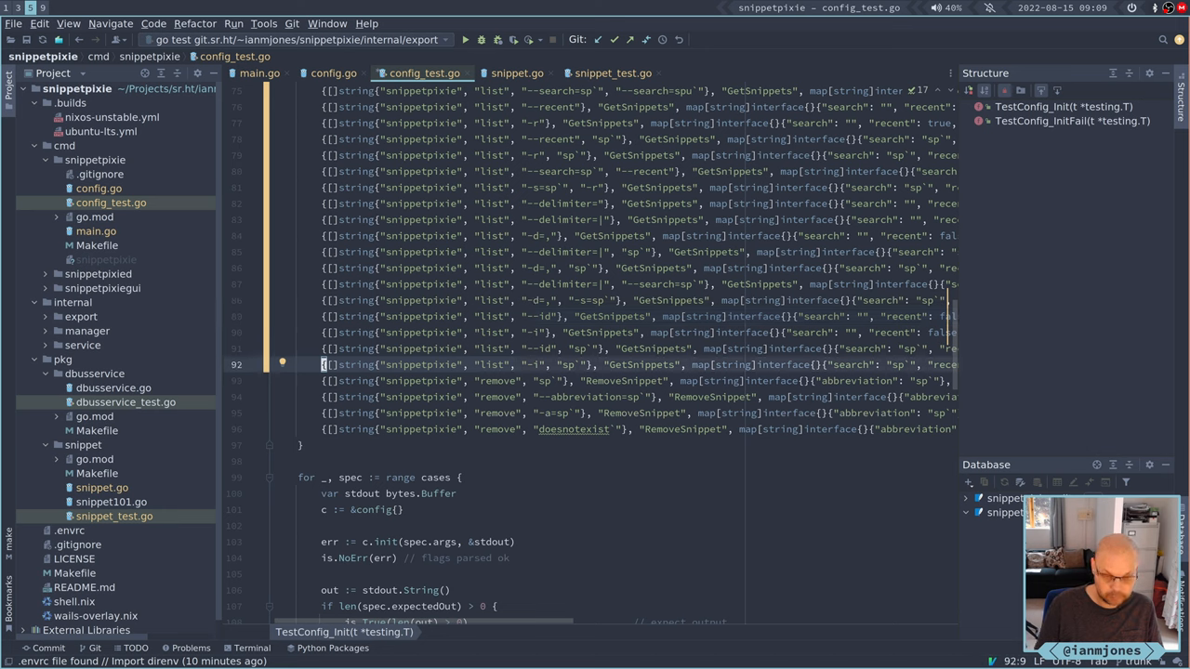
key("ctrl+v")
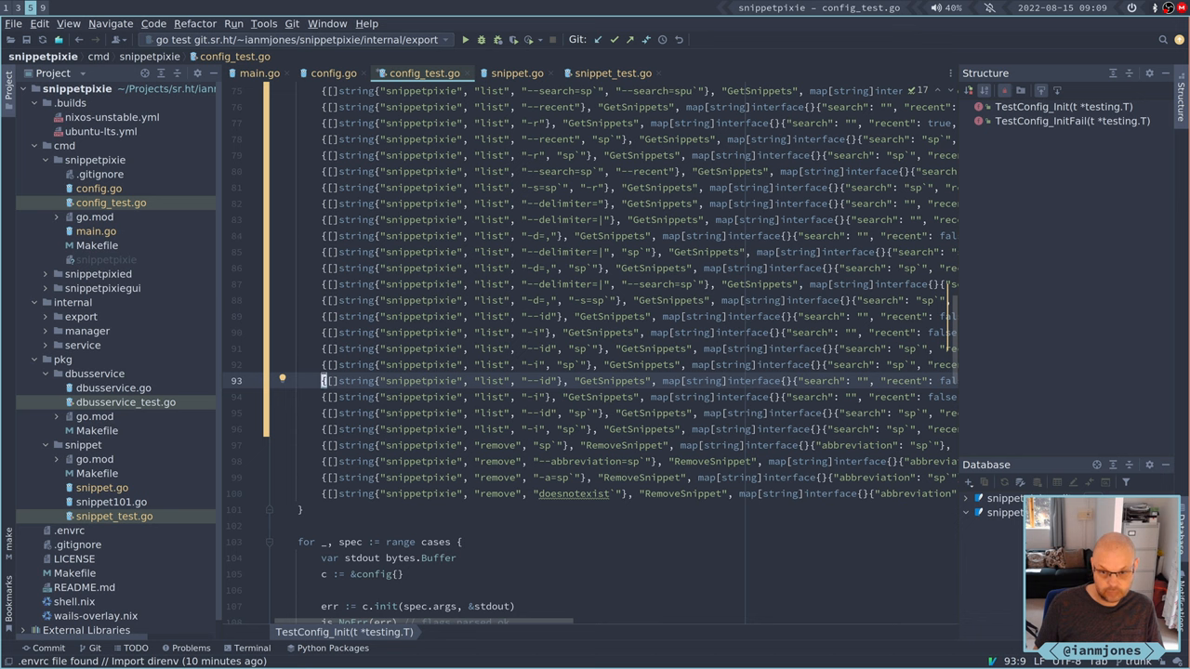
Step: Rename the copied cases' flags from --id/-i to --abbreviation/-a on lines 93–96
key("w")
key("w")
key("w")
key("w")
key("w")
key("w")
key("l")
type("llcwabbreviation")
key("Escape")
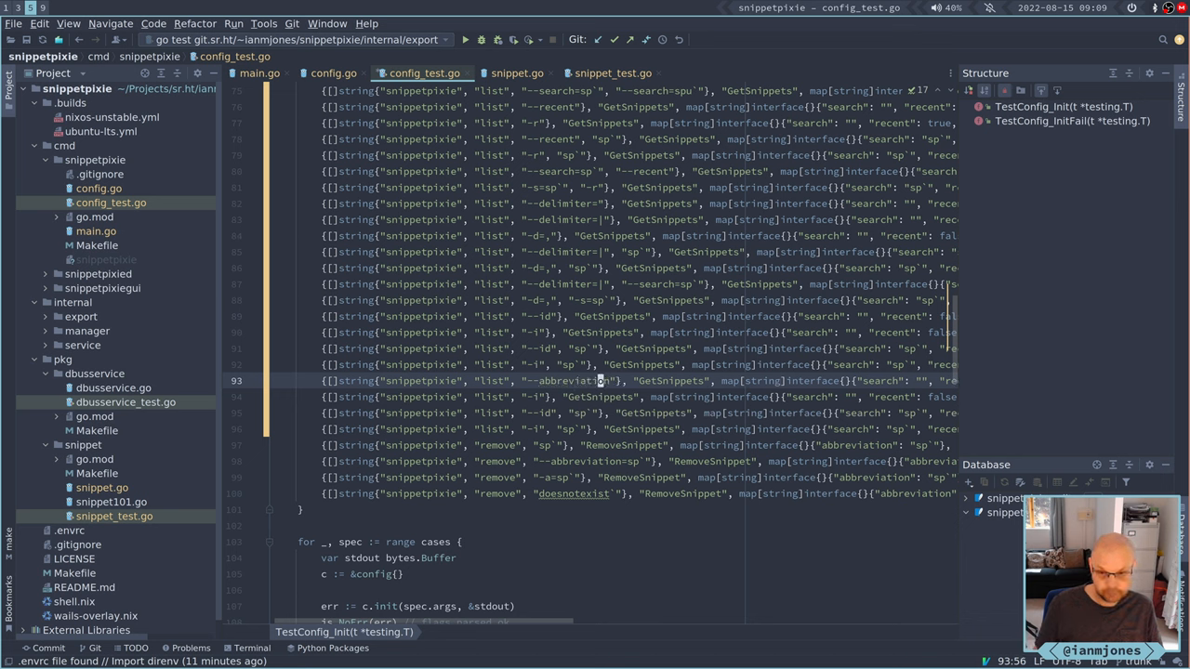
key("h")
key("h")
key("h")
key("b")
key("j")
key("j")
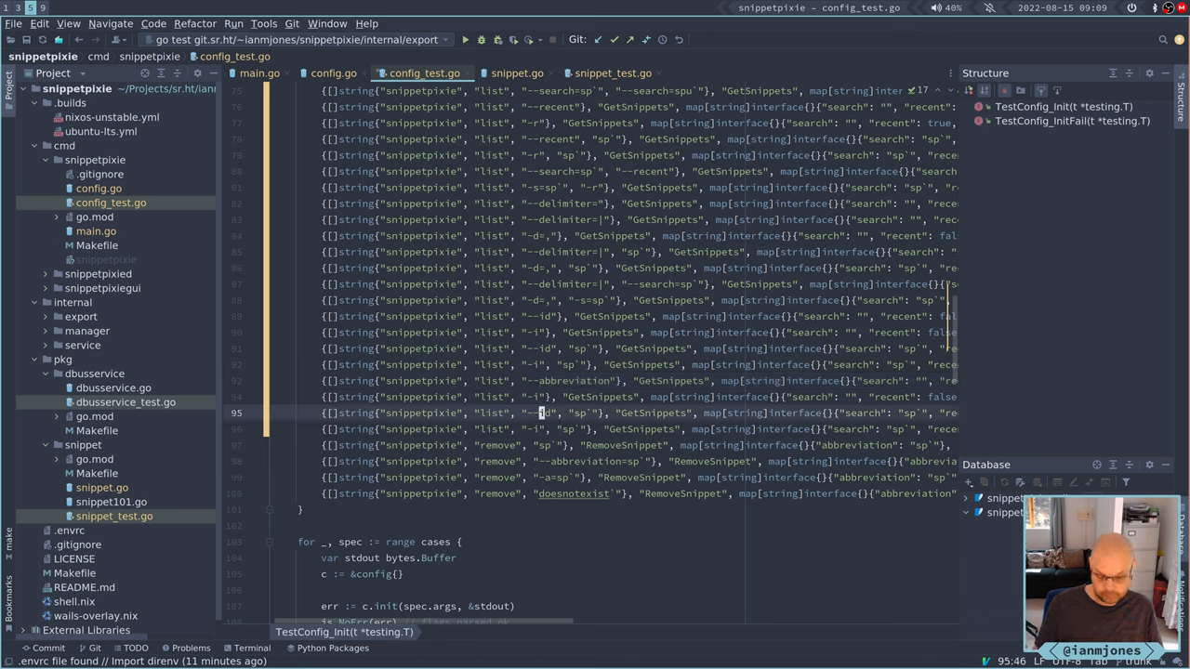
key("period")
key("k")
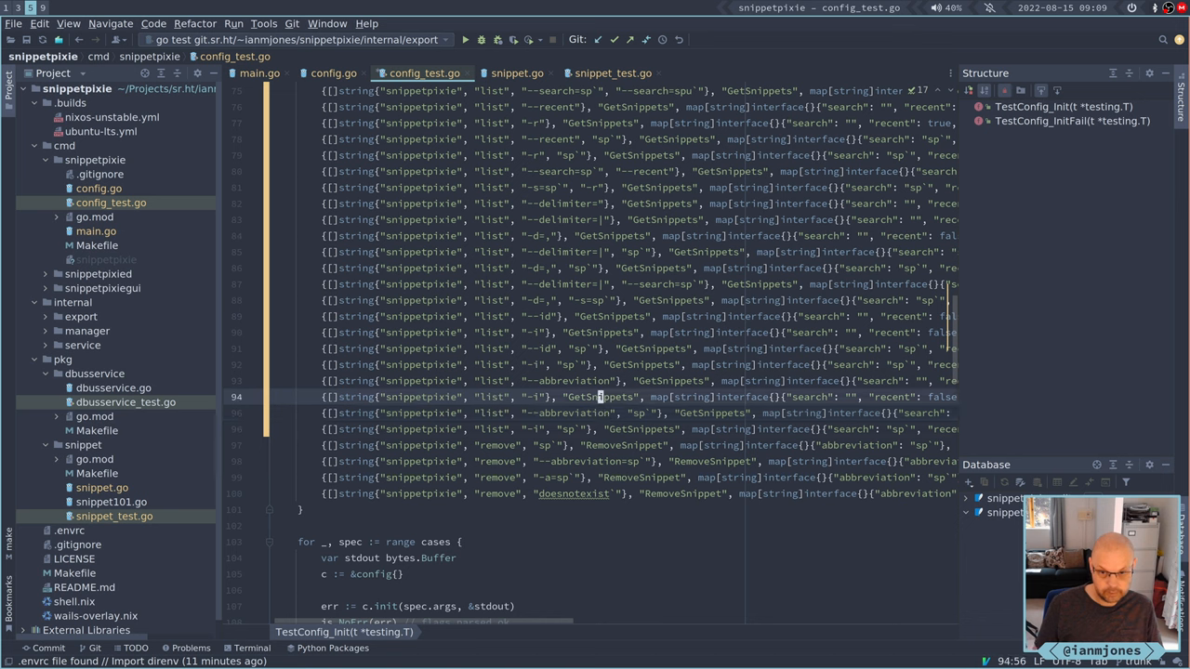
key("b")
key("b")
key("b")
key("r")
key("a")
key("j")
key("j")
key("period")
key("k")
key("k")
key("k")
type("a")
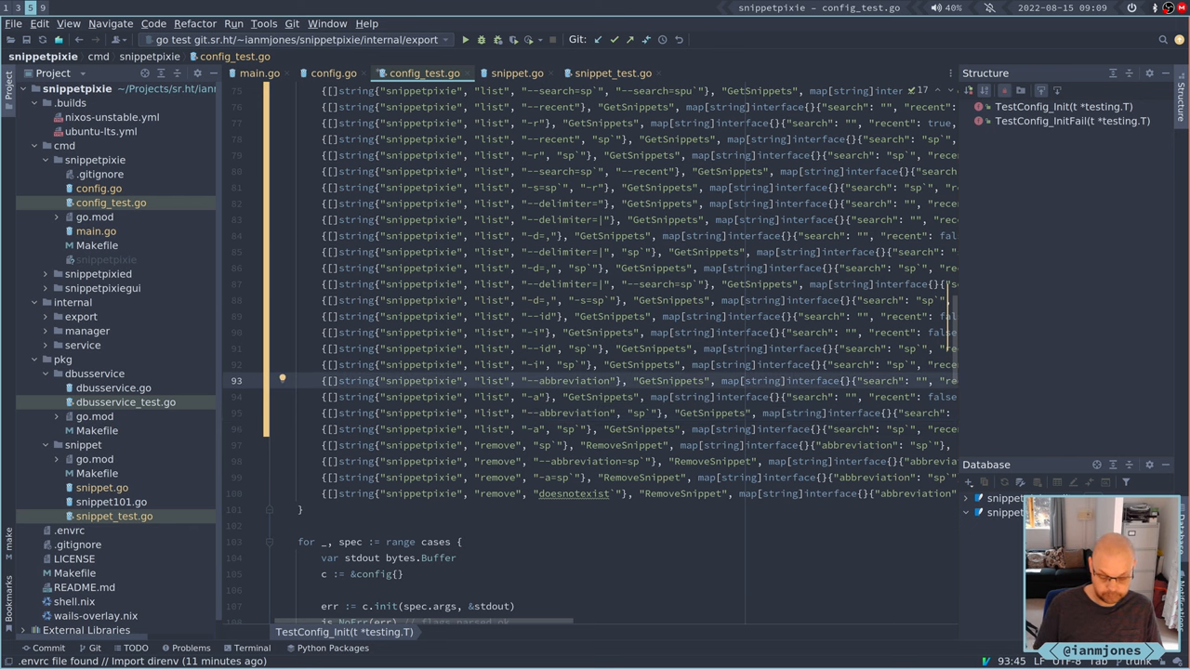
Step: With carets on lines 93–96, clear the expected id value true from all four cases
key("dollar")
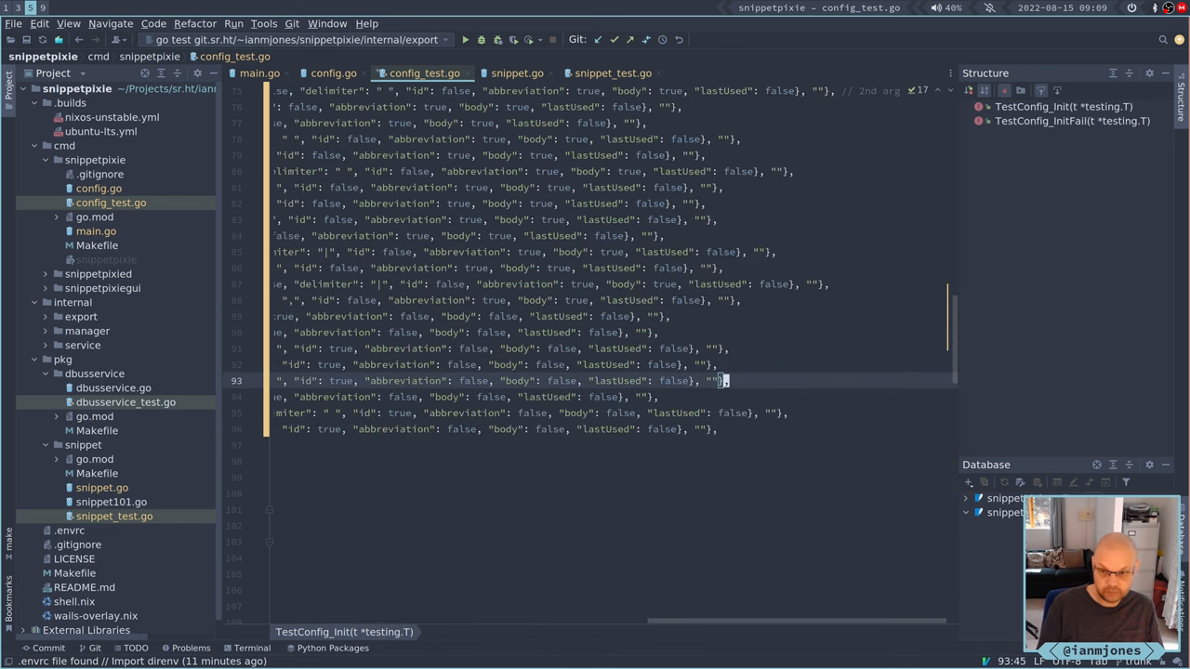
key("h")
key("h")
key("h")
key("h")
key("h")
key("h")
key("h")
key("h")
key("h")
key("h")
key("h")
key("h")
key("h")
key("h")
key("h")
key("h")
key("h")
key("h")
key("h")
key("h")
key("h")
key("h")
key("h")
key("l")
key("l")
key("l")
key("l")
key("l")
key("l")
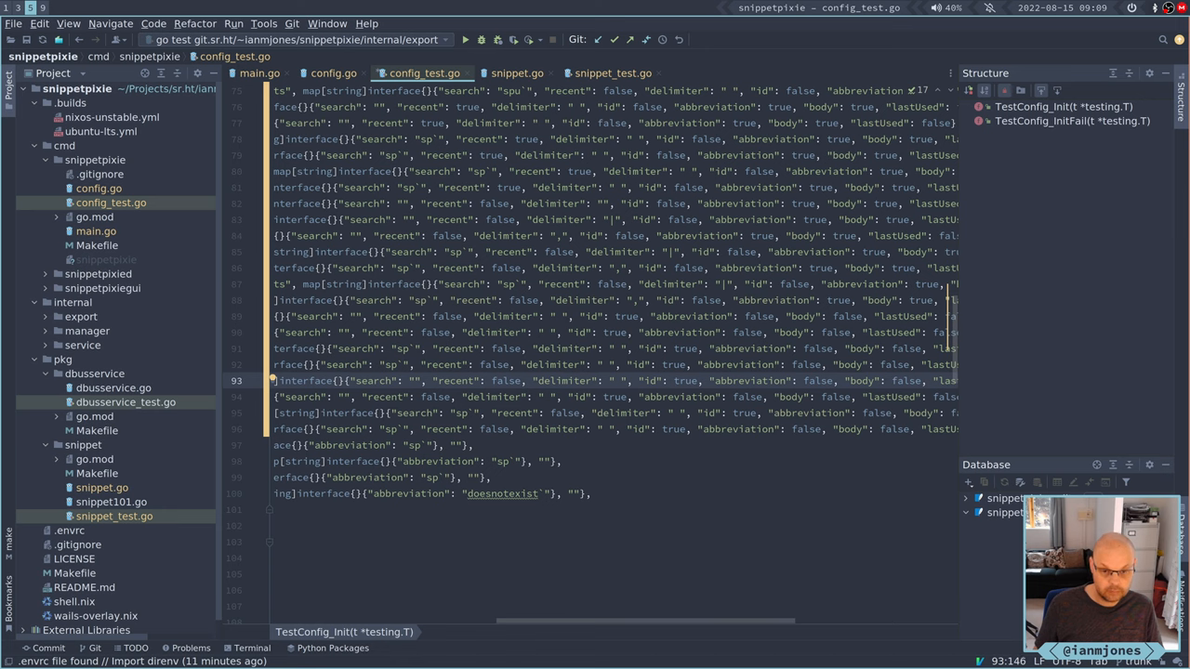
key("0")
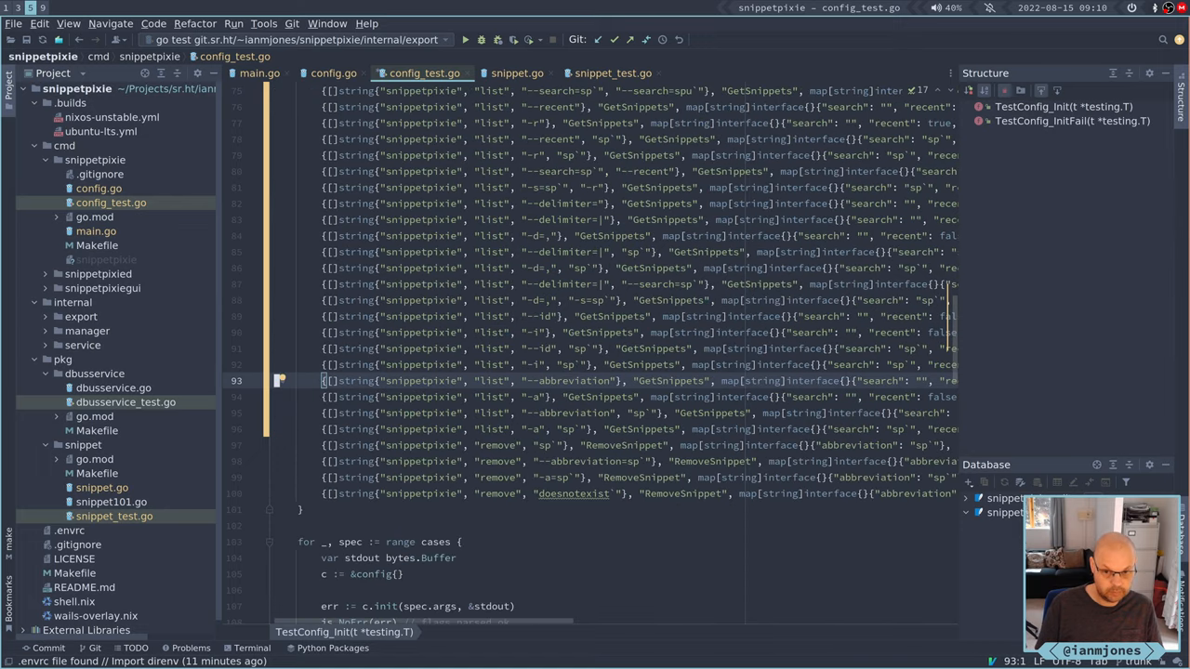
key("e")
key("e")
key("e")
key("e")
key("e")
key("e")
key("e")
key("e")
key("e")
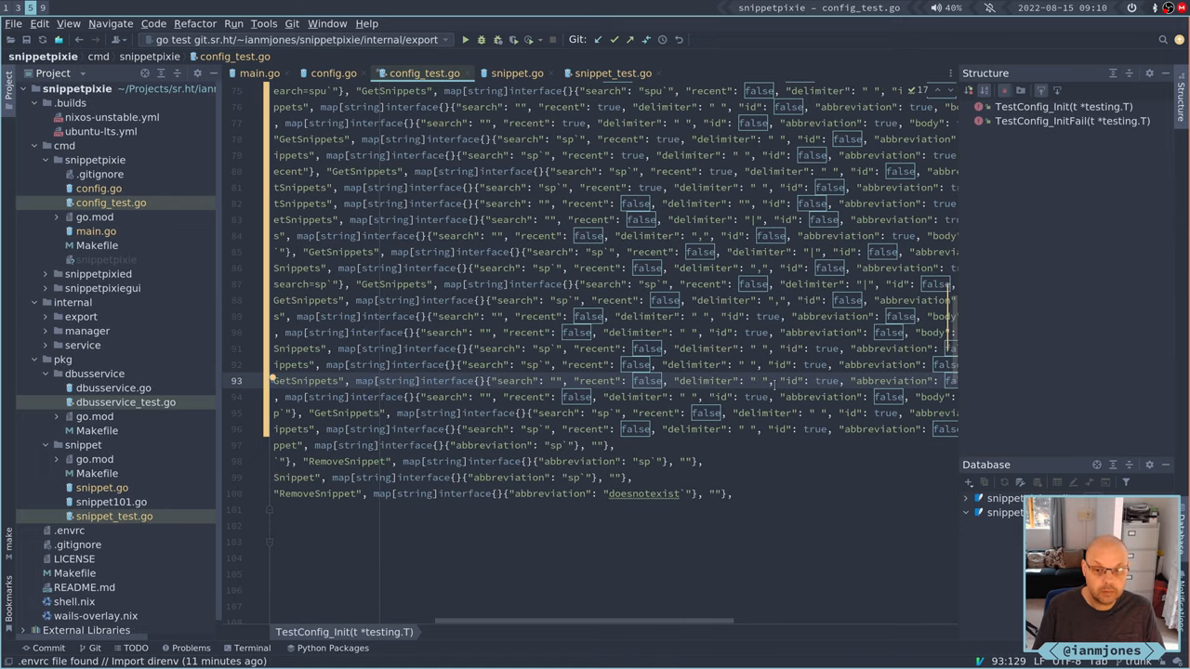
key("e")
key("e")
key("e")
key("e")
key("e")
key("e")
key("e")
key("e")
key("w")
key("w")
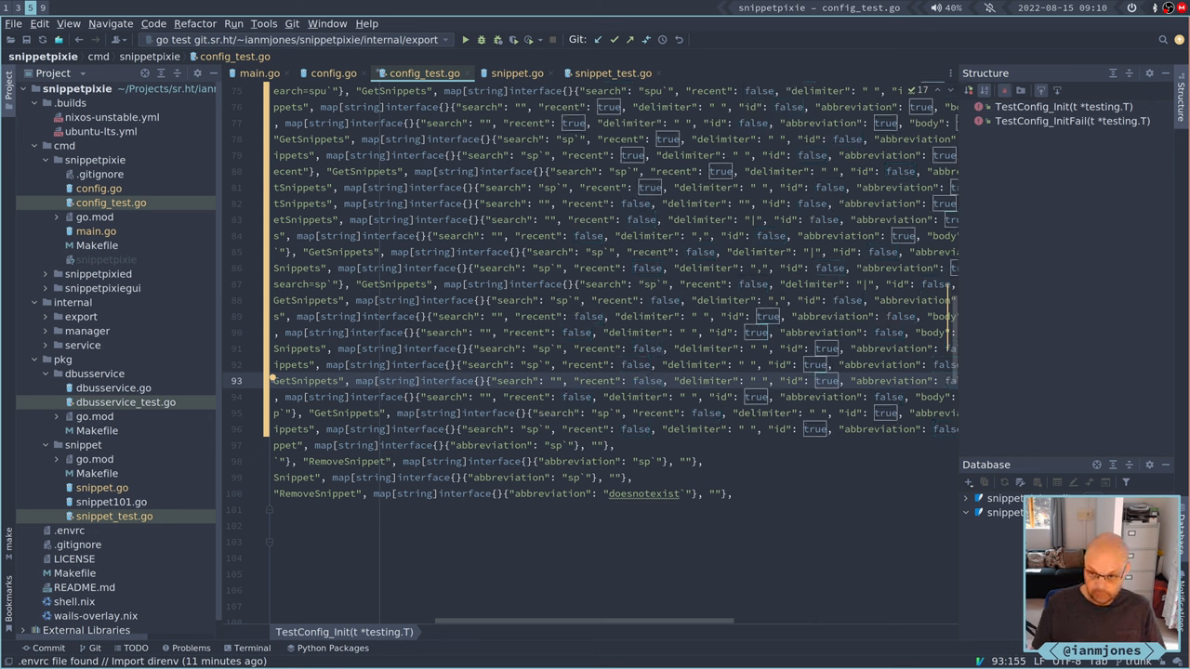
scroll(840, 359, "right", 3)
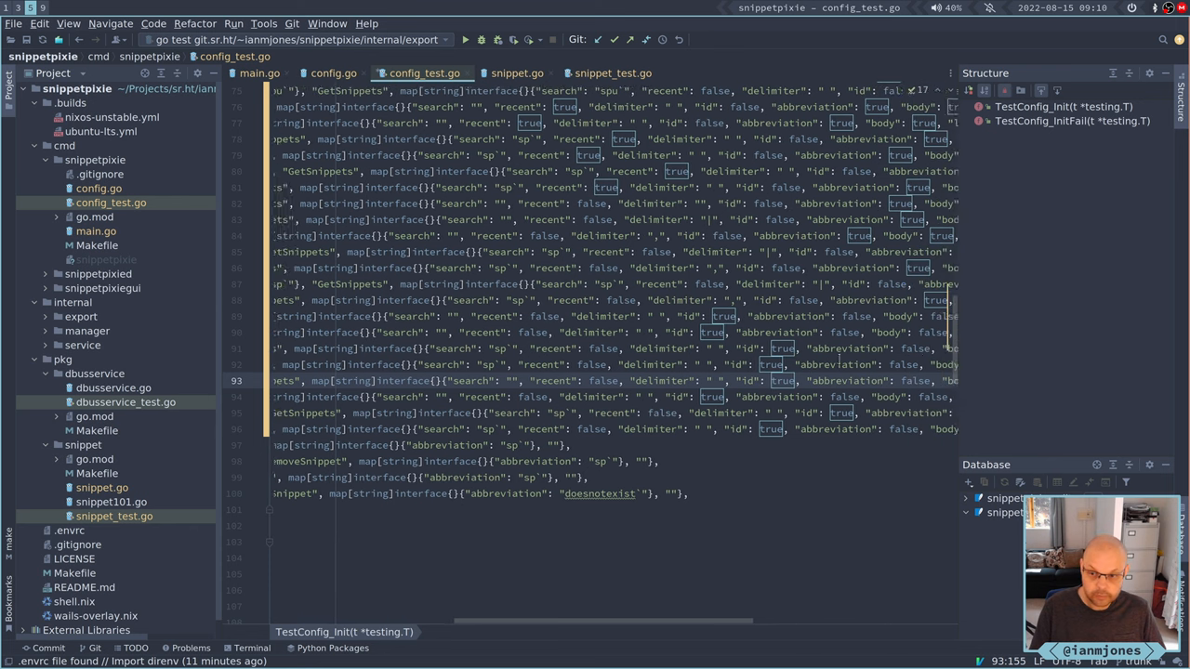
scroll(840, 358, "right", 3)
scroll(840, 359, "right", 3)
scroll(839, 359, "right", 3)
scroll(839, 359, "left", 2)
scroll(651, 326, "left", 1)
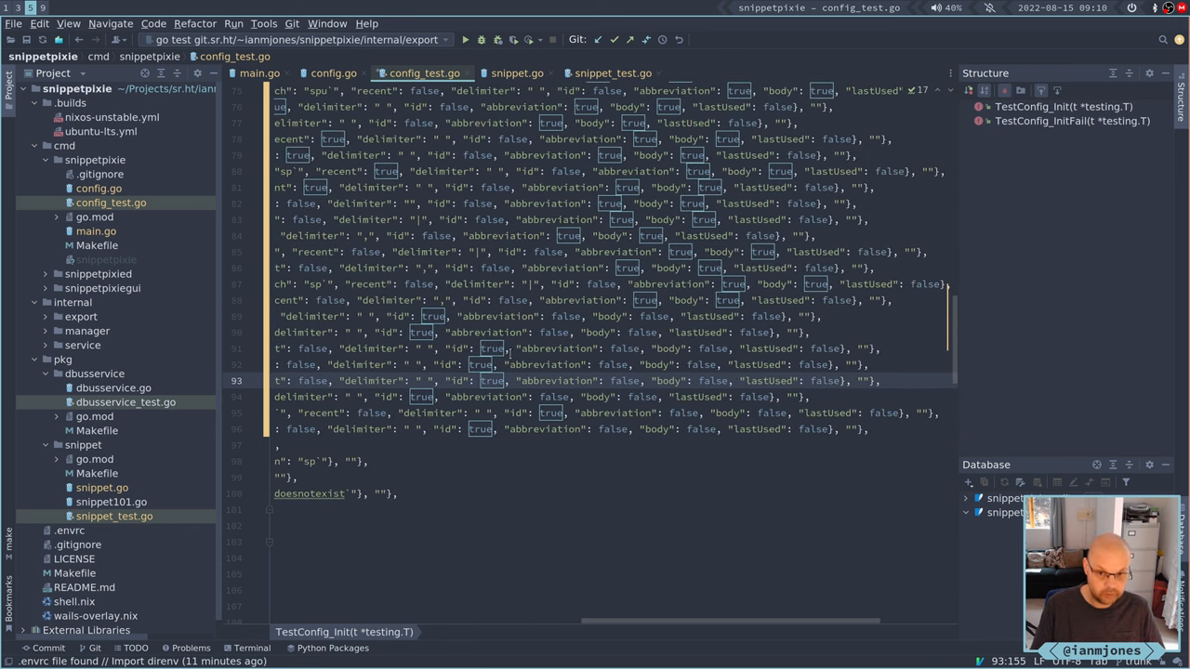
left_click(410, 397, "alt+shift")
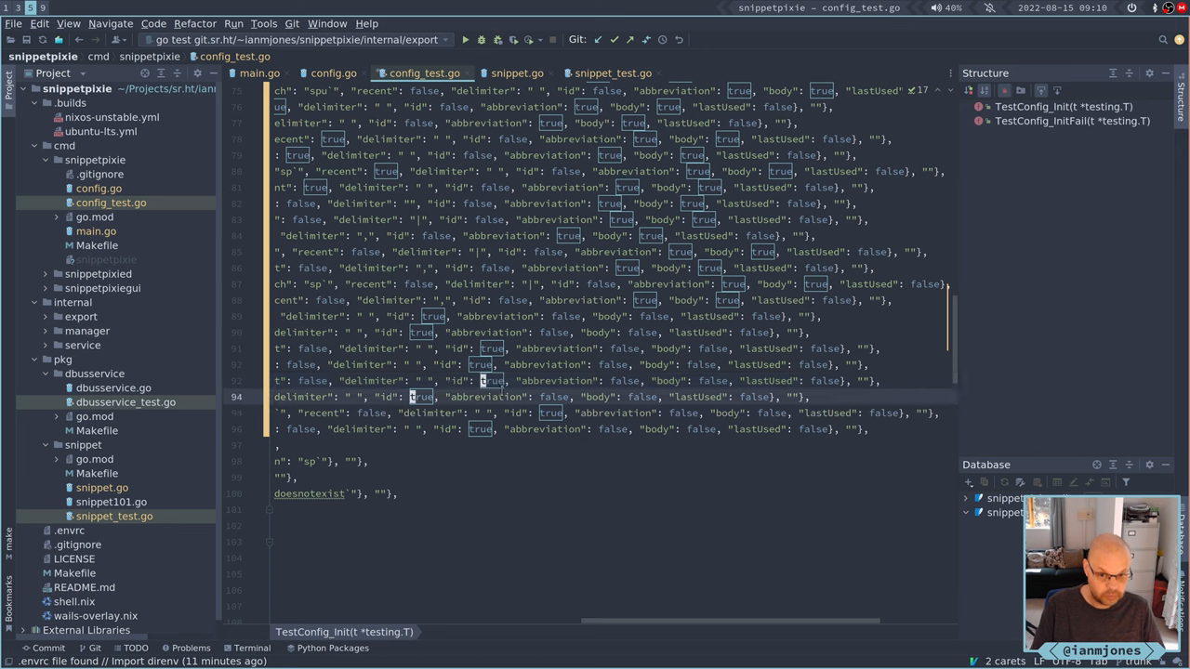
left_click(541, 413, "alt+shift")
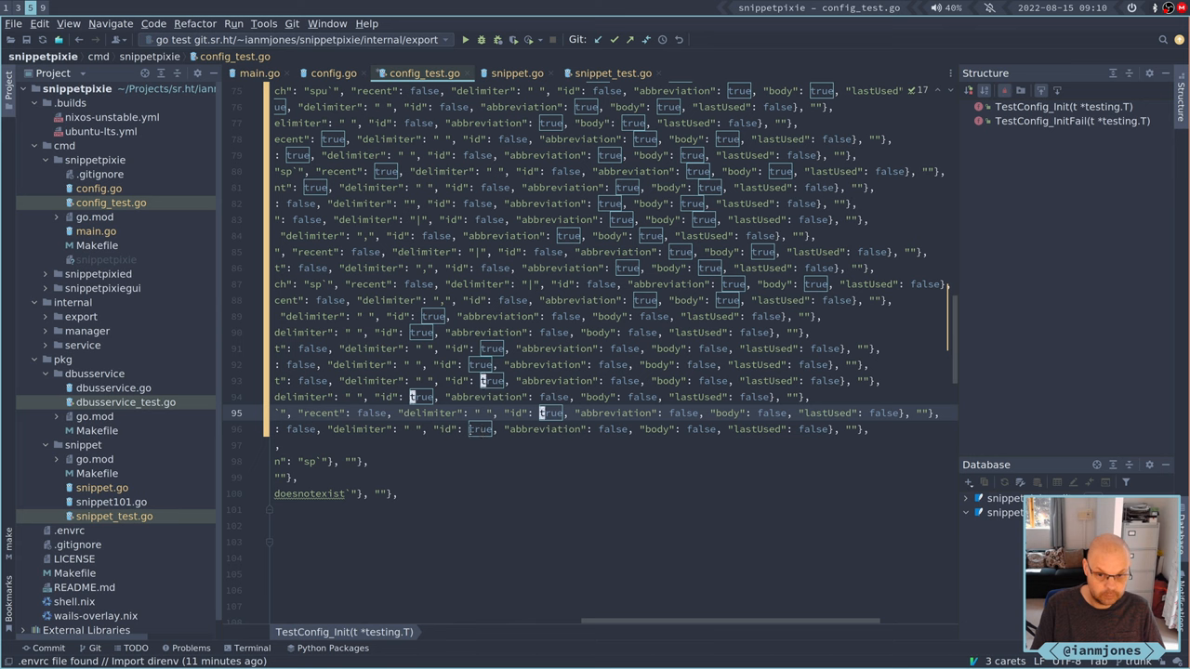
left_click(470, 429, "alt+shift")
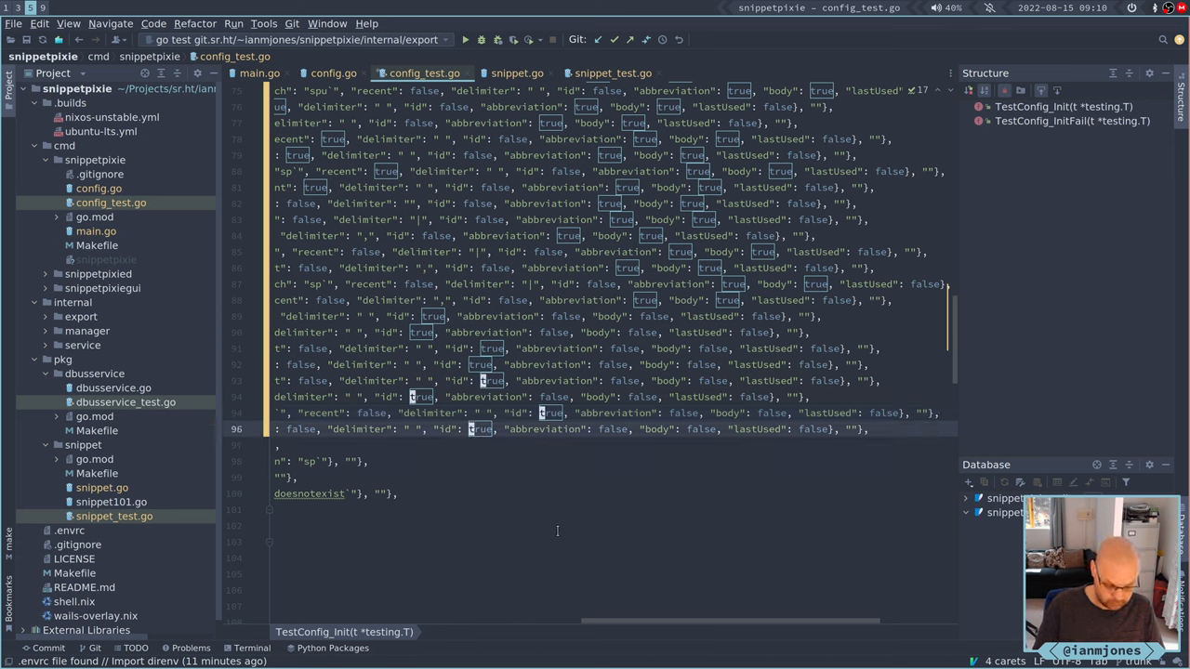
key("ctrl+Delete")
type("false")
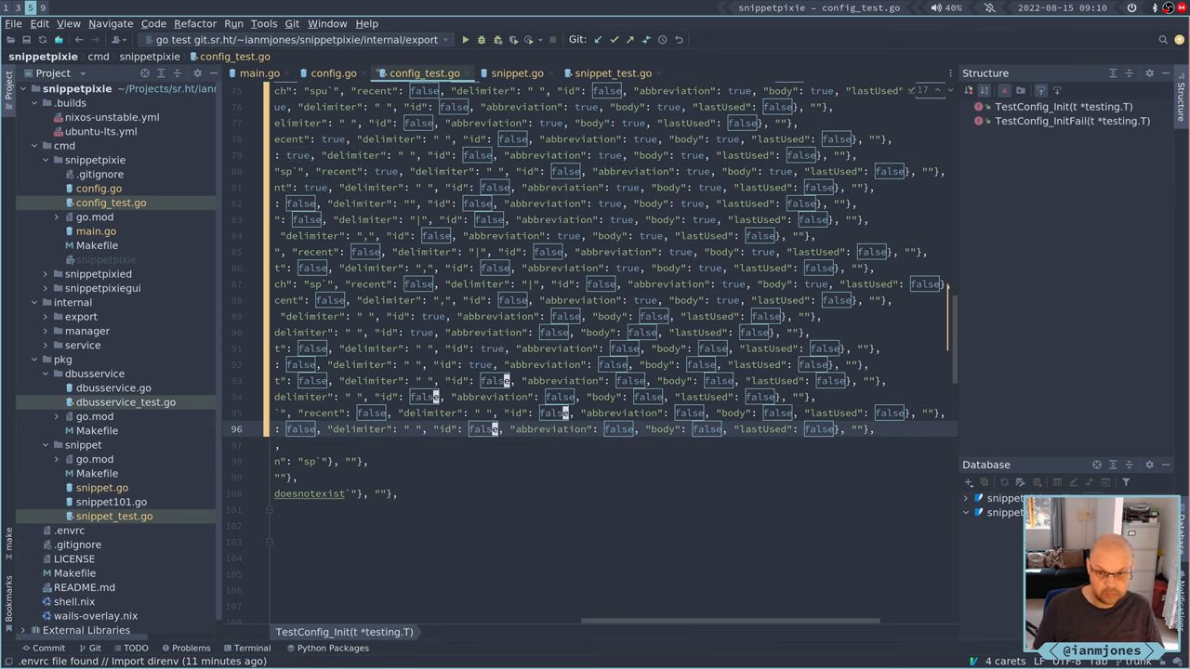
key("Escape")
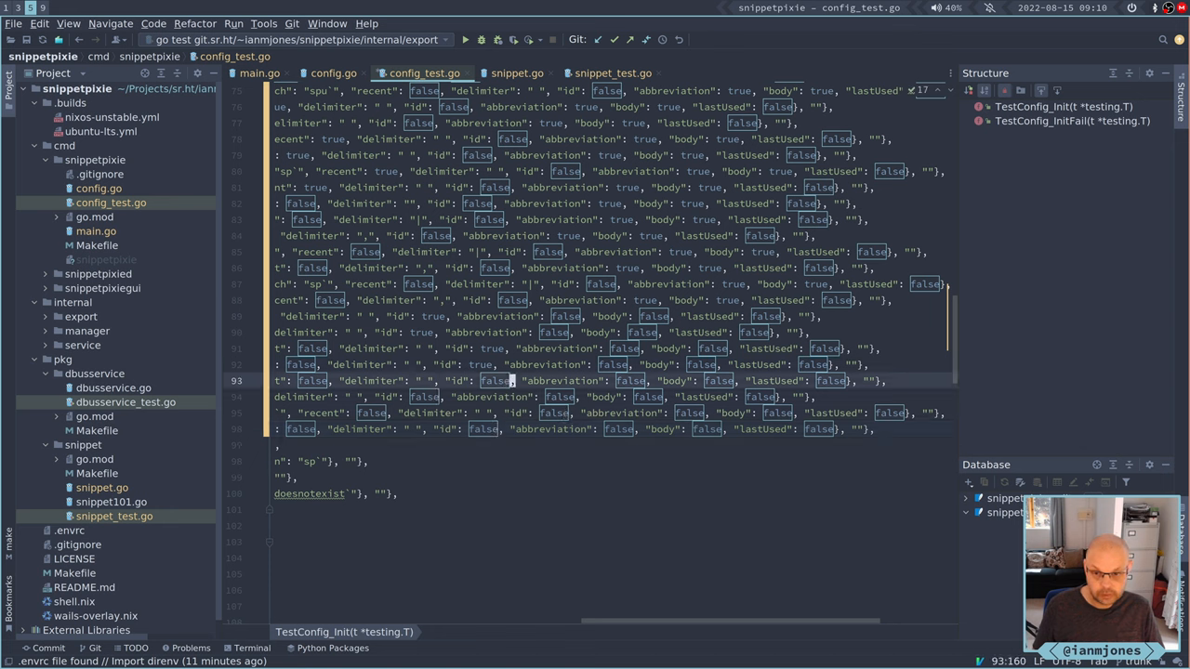
Step: With carets on lines 93–96, set the expected abbreviation value to true in all four cases
key("Right")
key("Right")
key("Right")
key("Right")
key("Right")
key("Right")
key("Right")
key("Right")
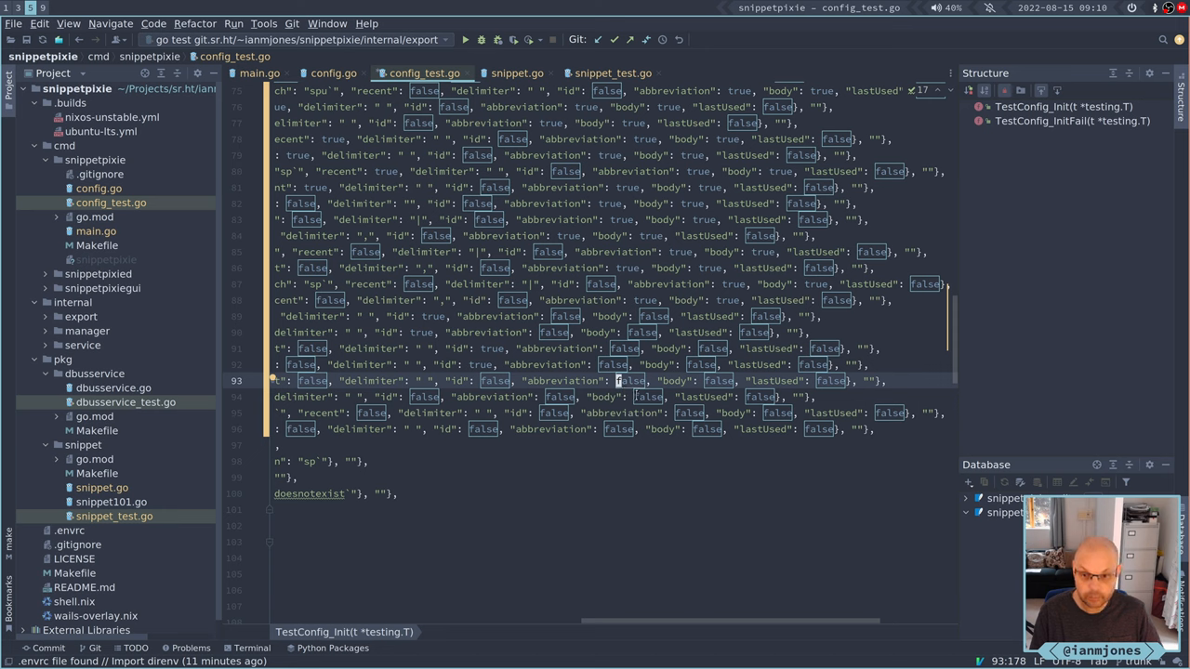
left_click(636, 398, "alt")
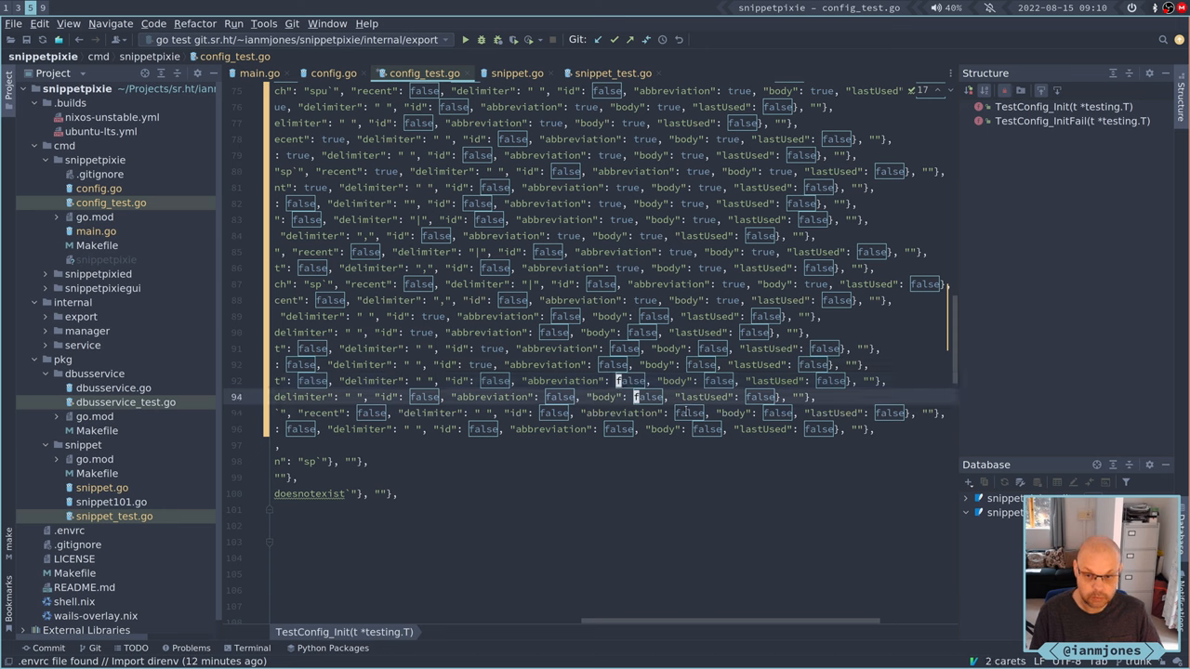
key("Escape")
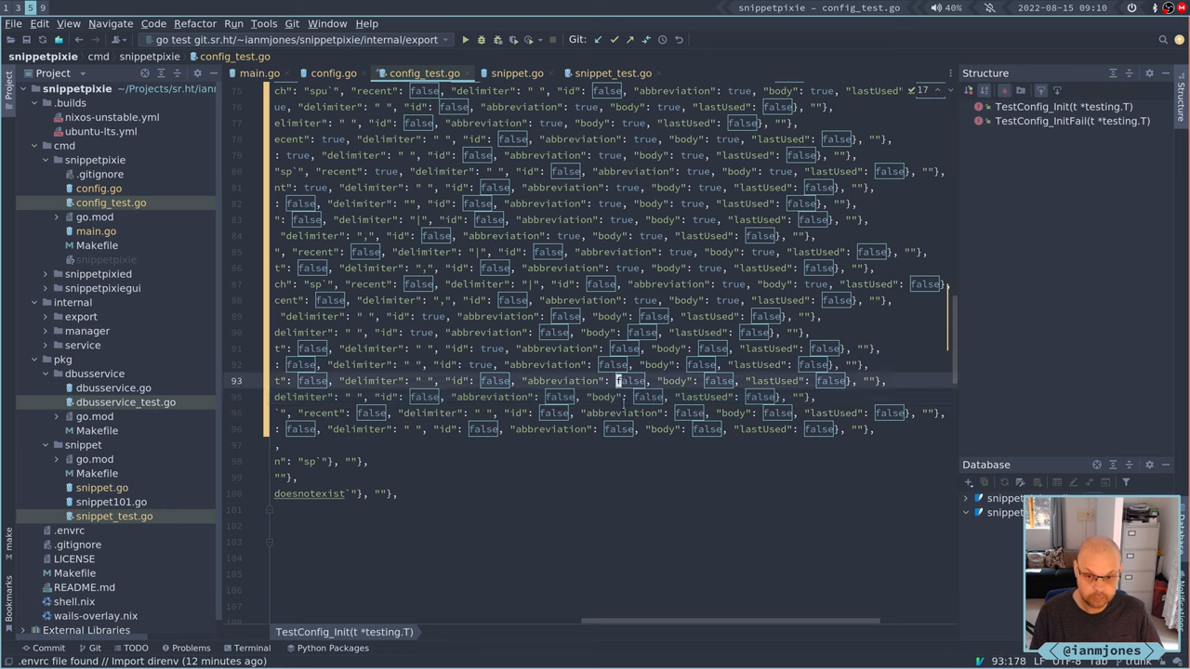
left_click(547, 397, "alt+shift")
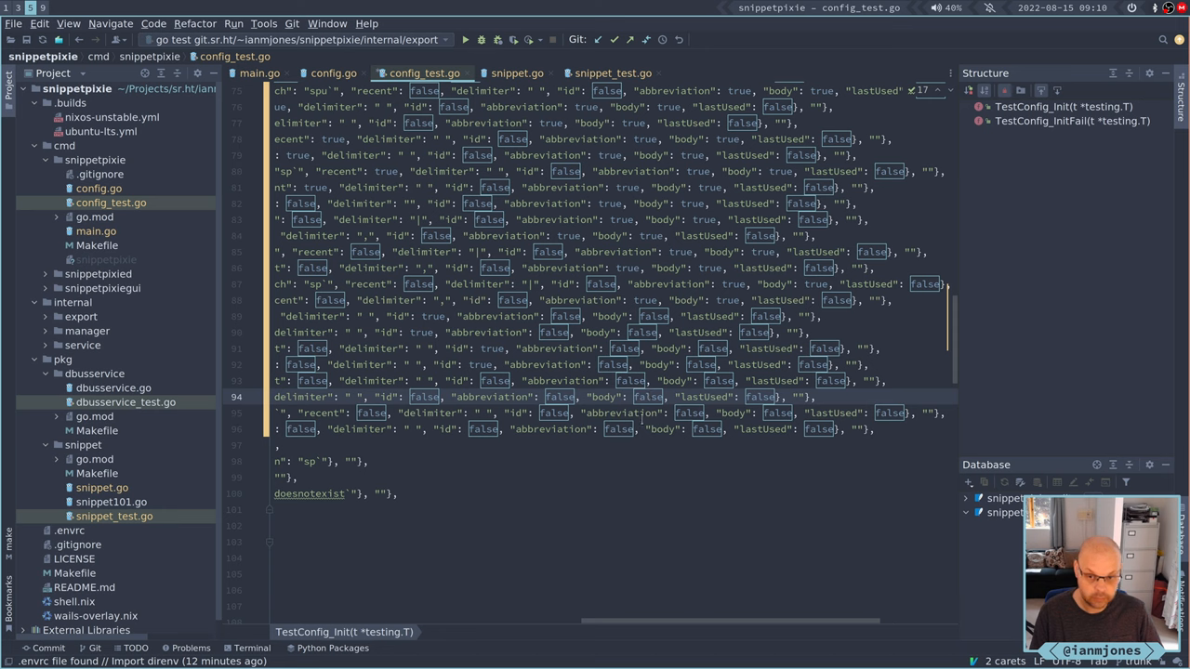
left_click(679, 413, "alt+shift")
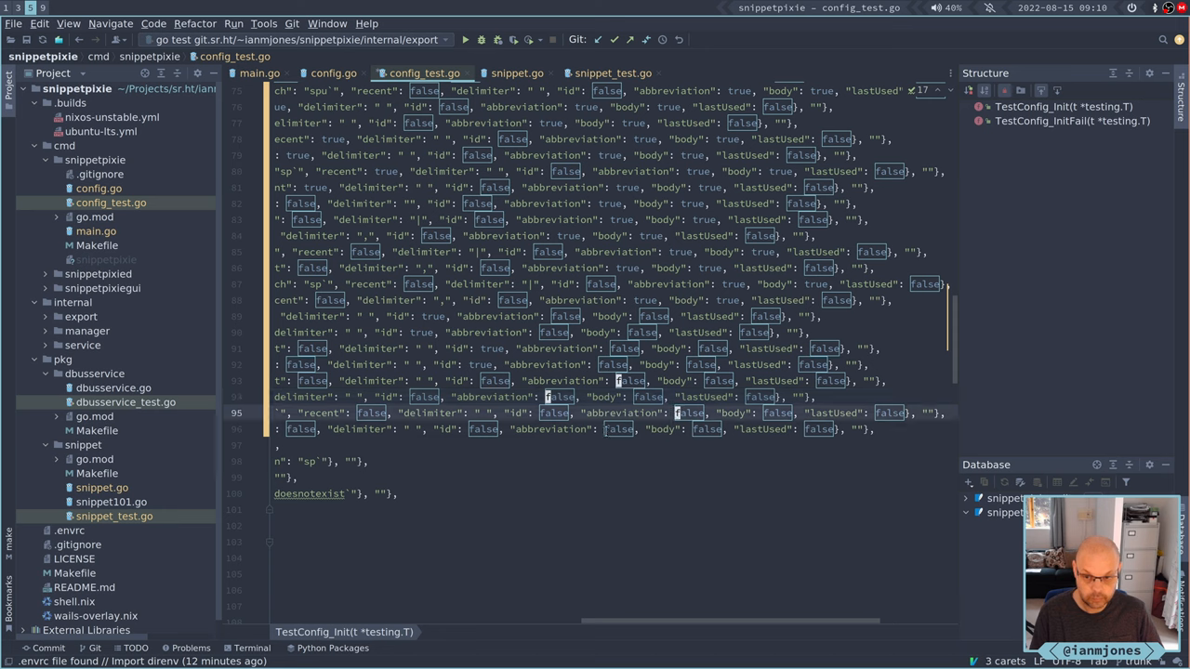
left_click(606, 433, "alt+shift")
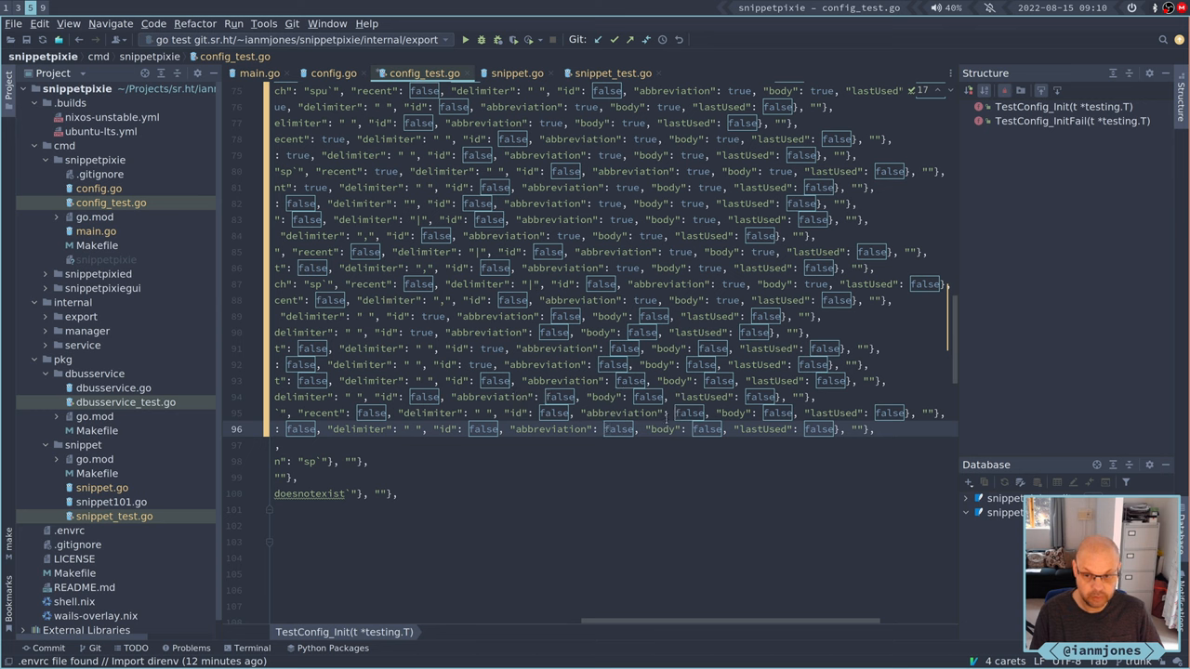
key("ctrl+Delete")
type("tr")
key("Return")
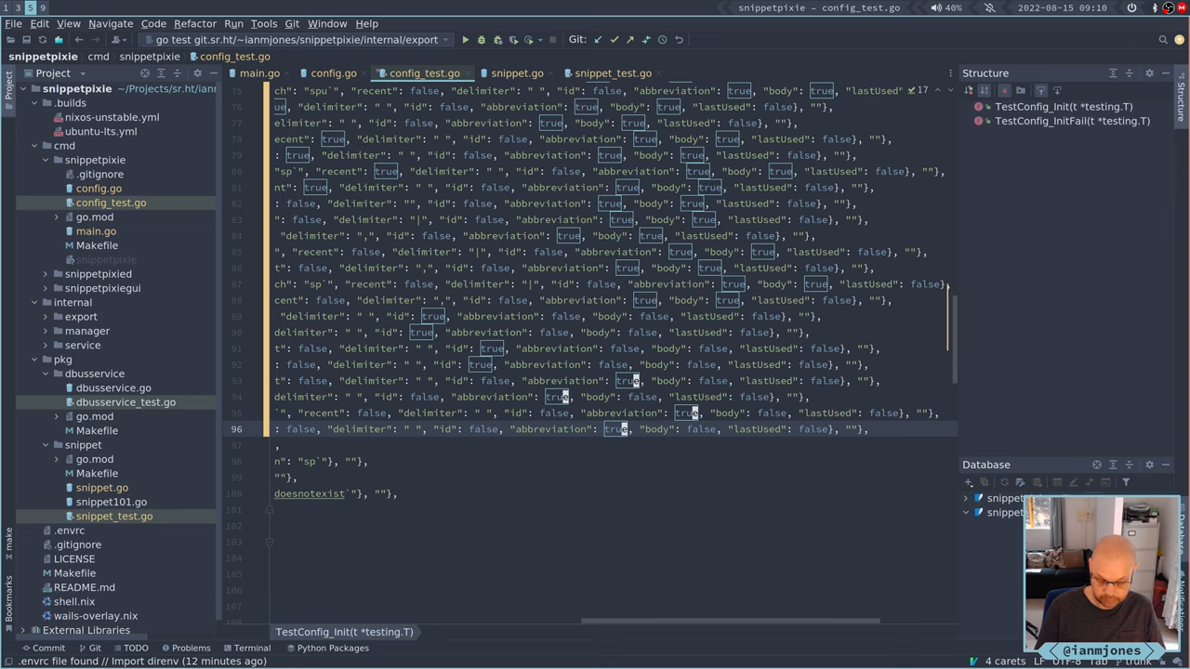
left_click(636, 381)
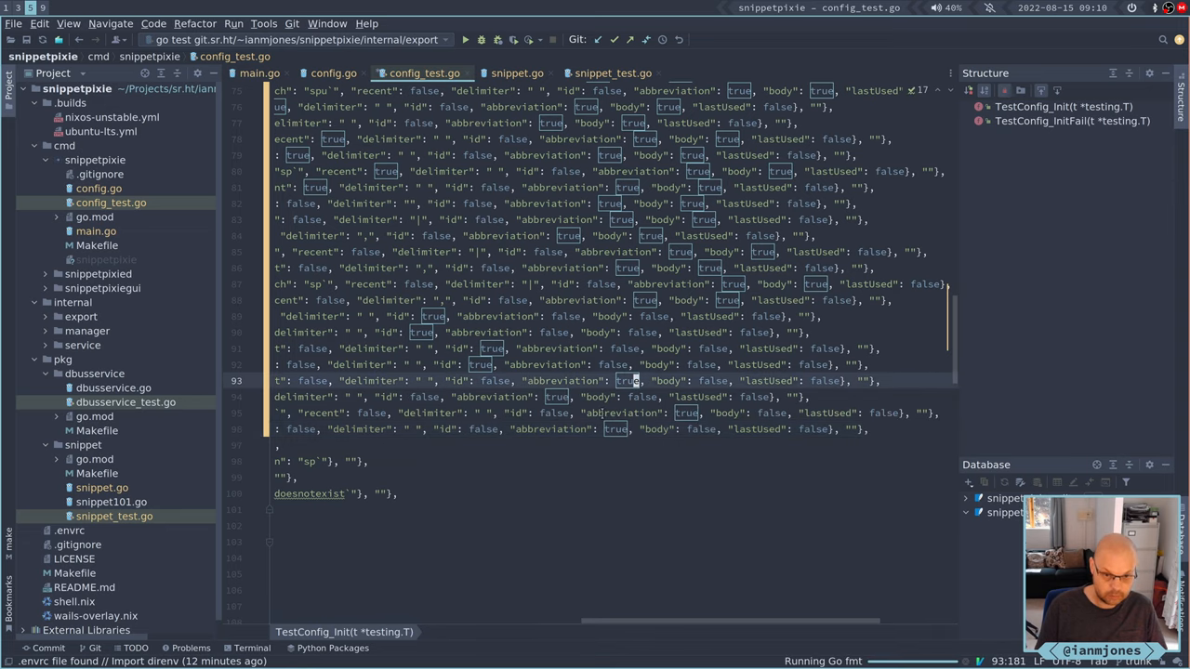
Step: Run make test in Alacritty, confirm it passes, and return to GoLand
key("super+1")
type("make test")
key("Return")
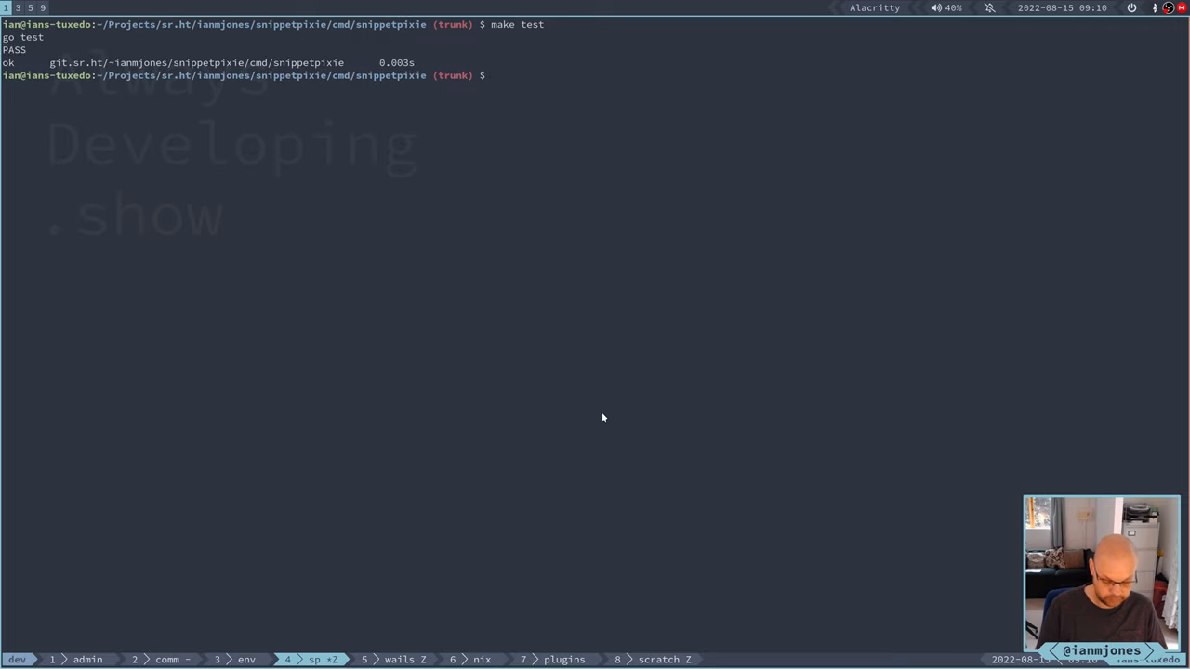
key("super+5")
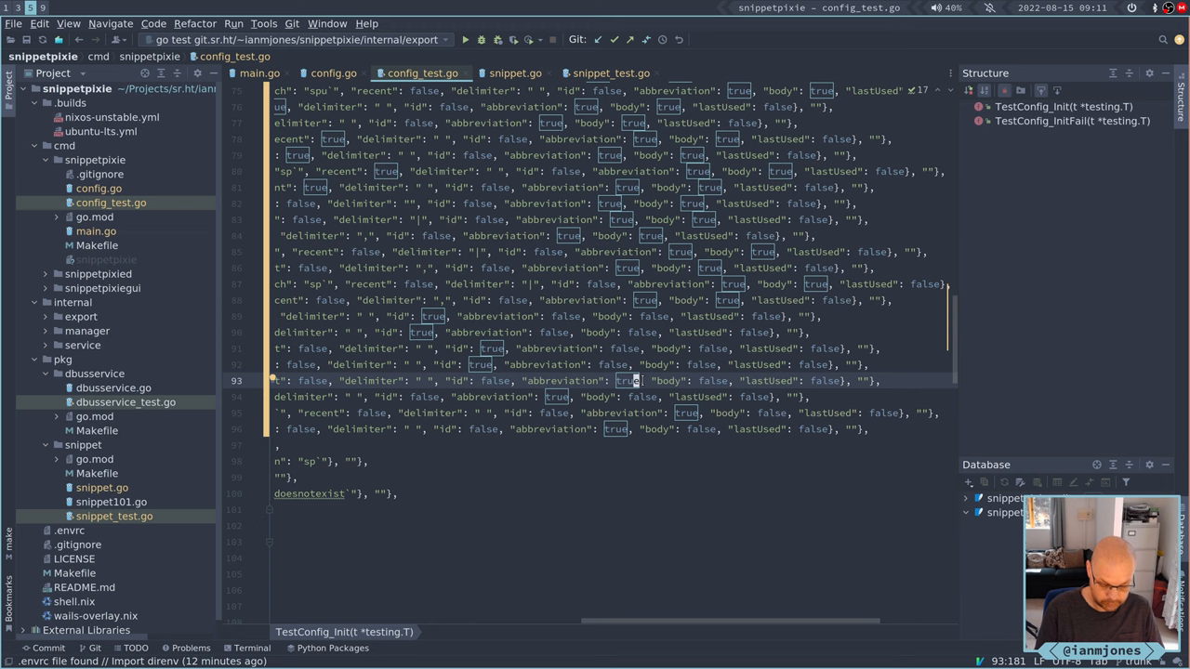
Step: Rename the flags on lines 97–100 from --abbreviation/-a to --body/-b
key("Down")
key("Down")
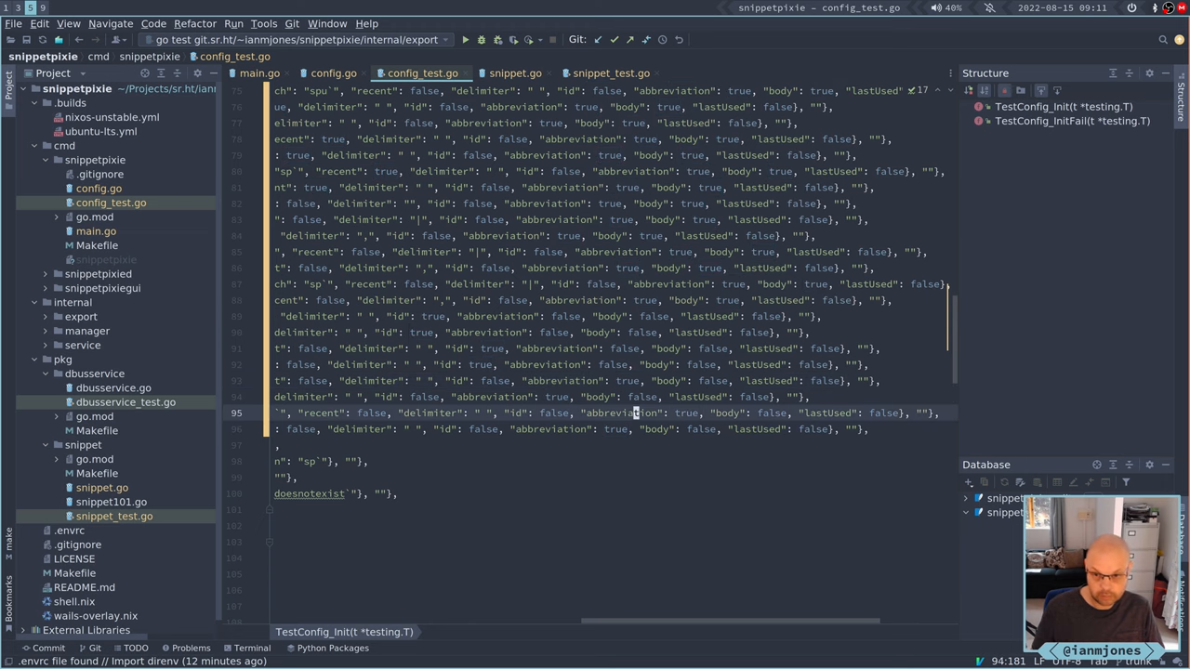
key("Down")
key("Down")
key("Home")
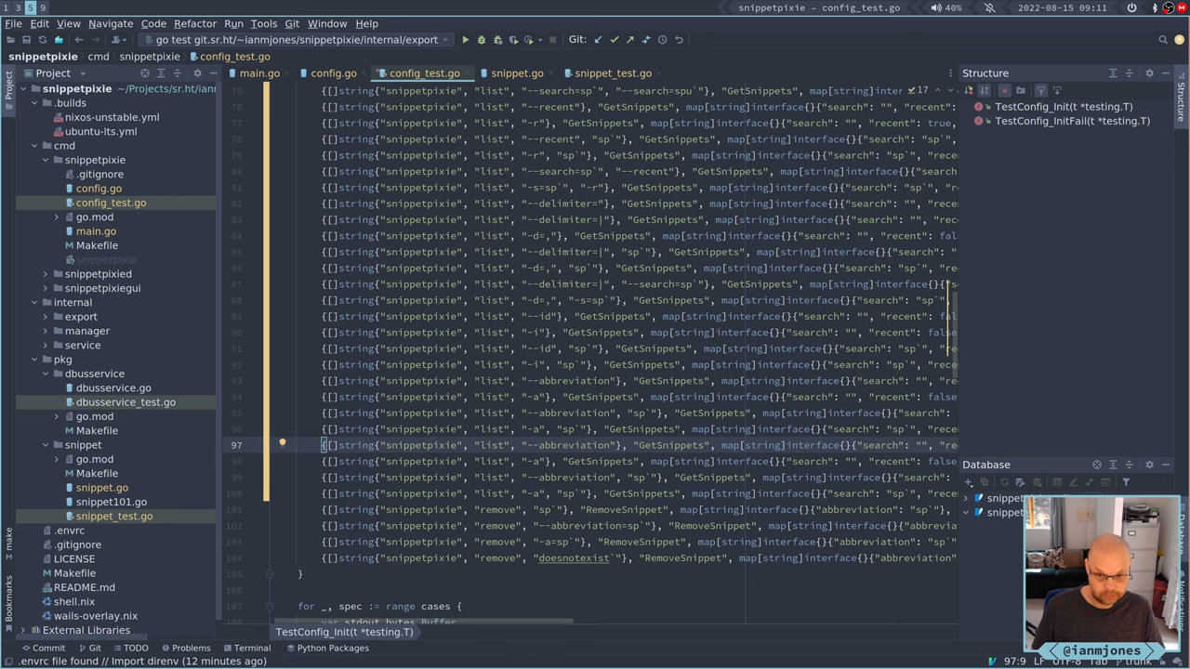
key("w")
key("w")
key("w")
key("w")
key("w")
key("w")
key("w")
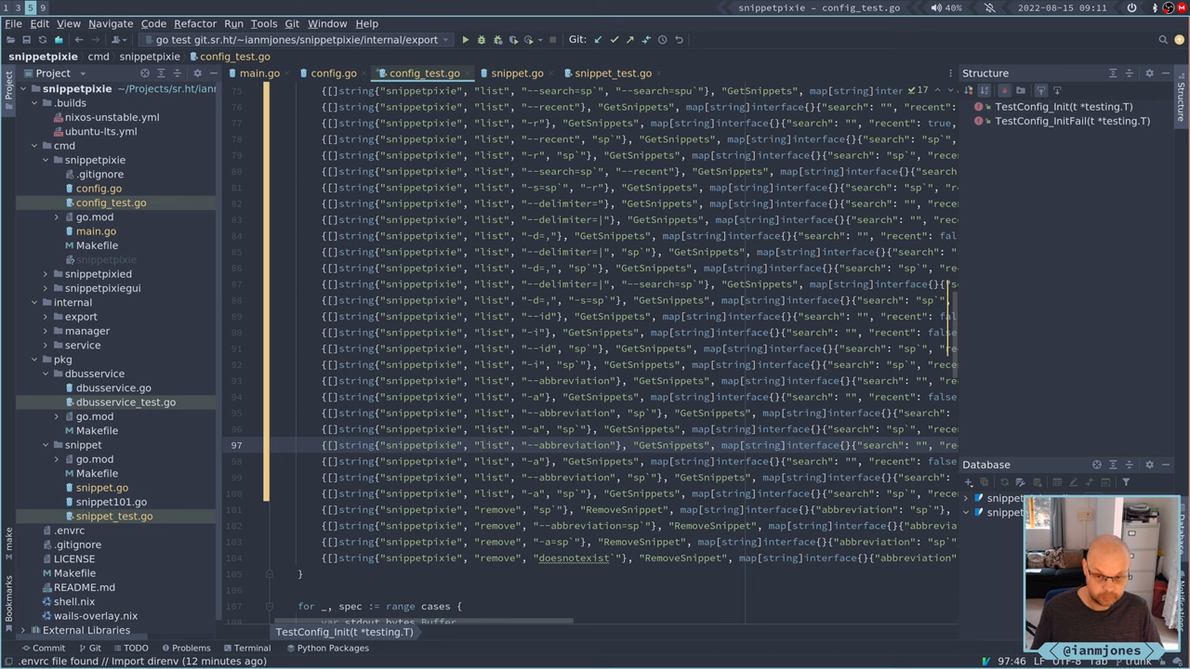
type("cwbo")
type("dy")
key("Escape")
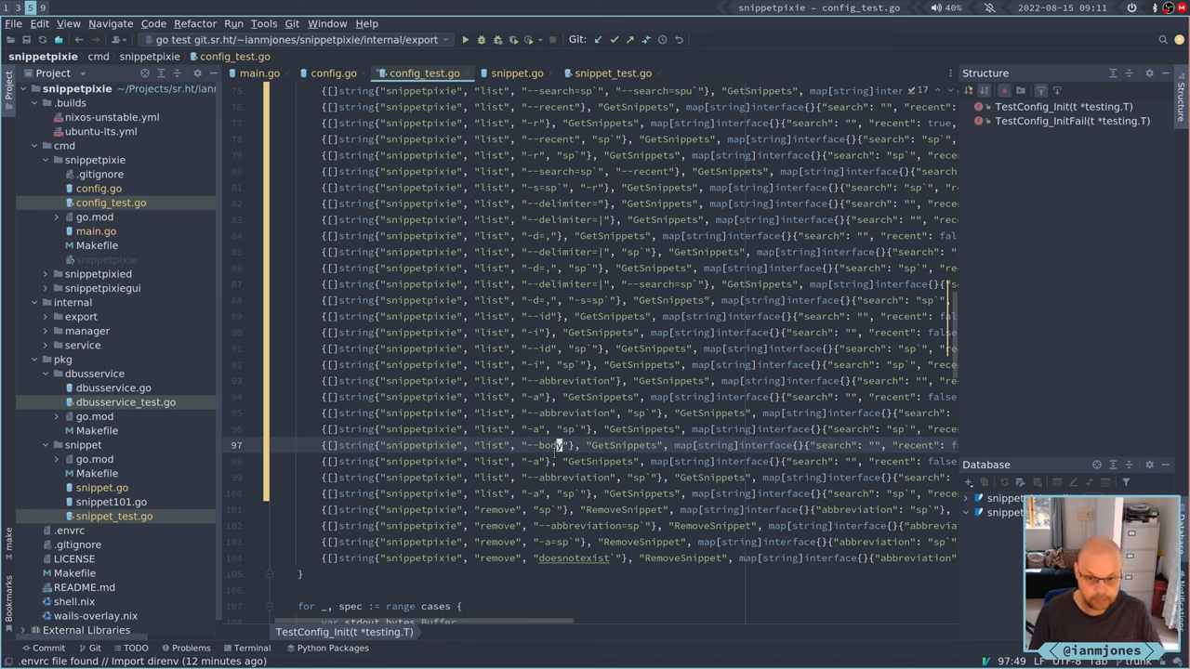
left_click(539, 480)
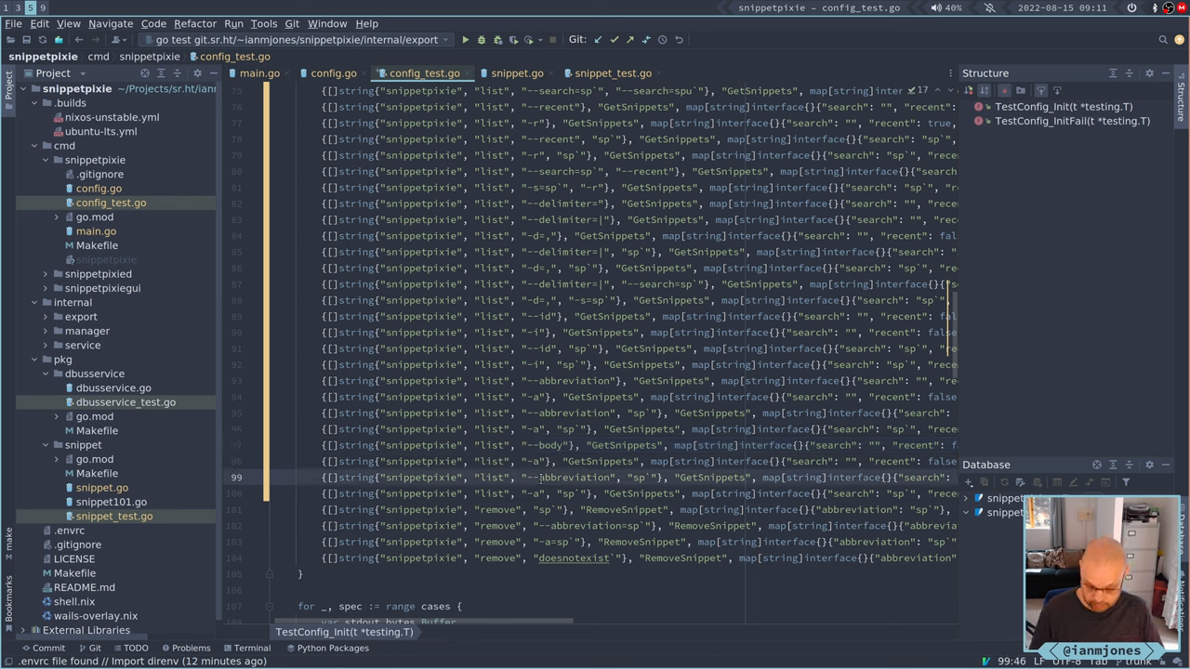
key("period")
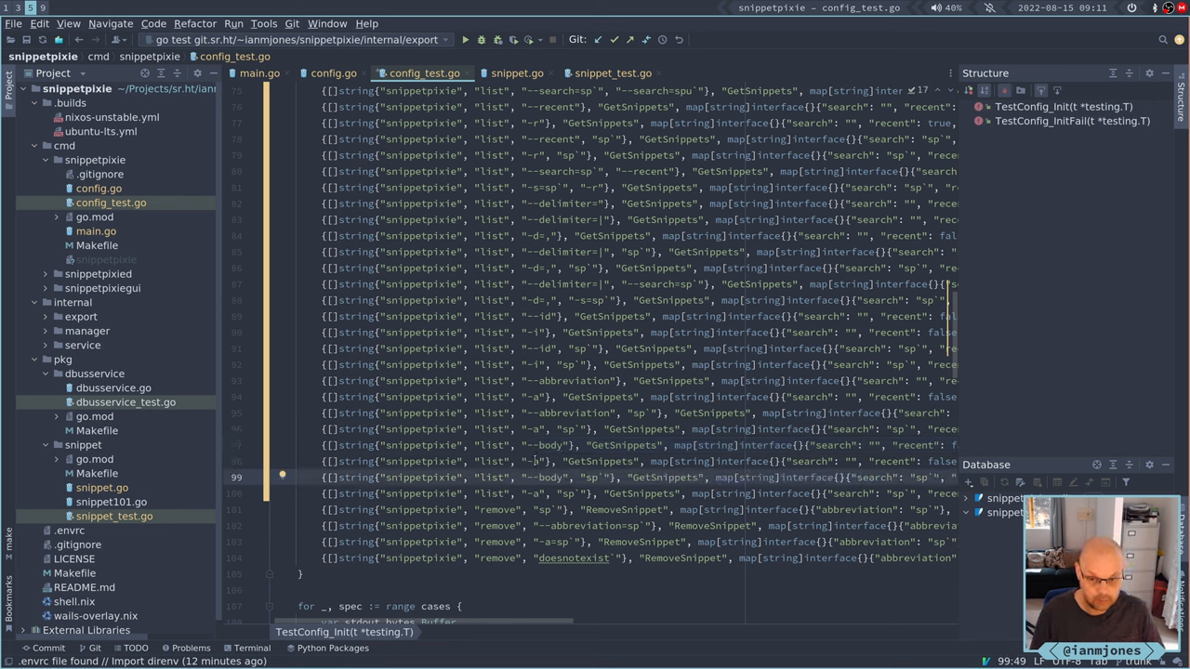
left_click(535, 461)
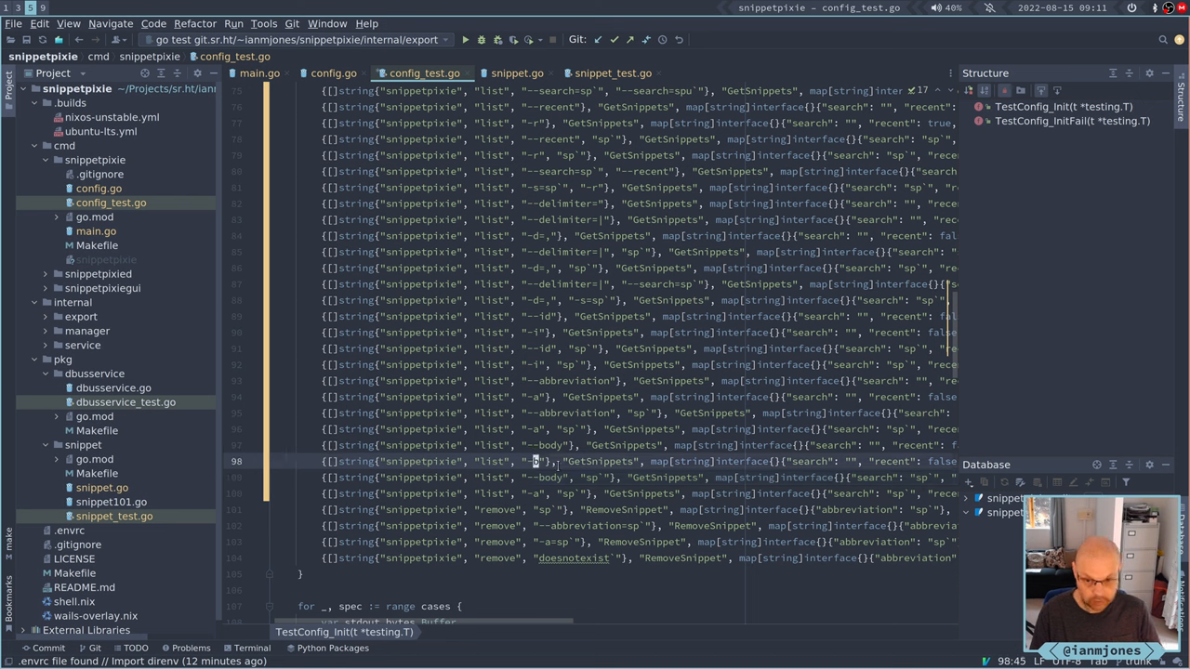
type("b")
left_click(535, 494)
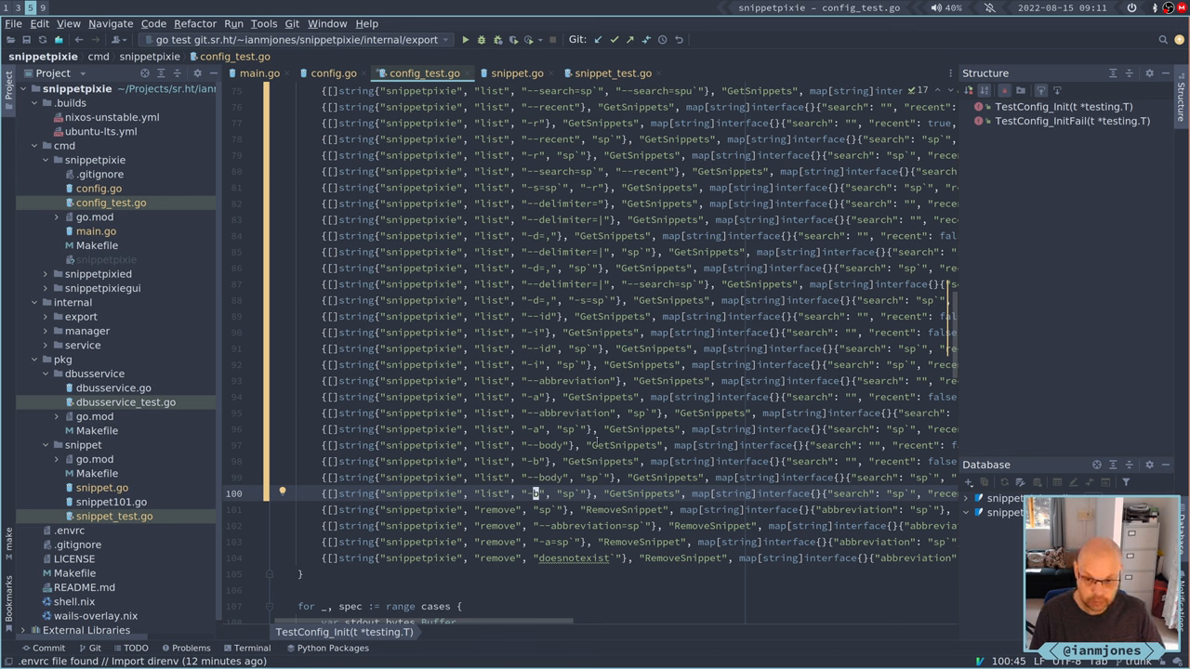
scroll(596, 444, "right", 2)
scroll(596, 443, "right", 2)
scroll(596, 443, "right", 2)
scroll(596, 443, "right", 1)
scroll(596, 443, "right", 2)
scroll(596, 443, "right", 2)
scroll(596, 444, "right", 2)
scroll(596, 443, "right", 1)
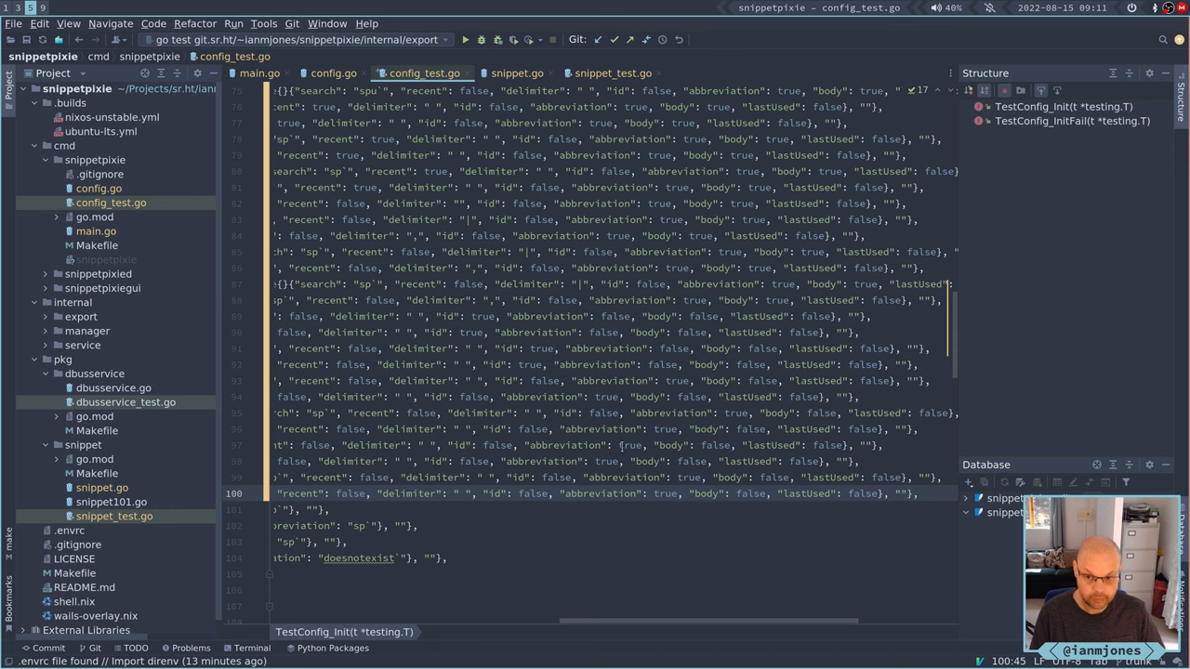
mouse_move(632, 445)
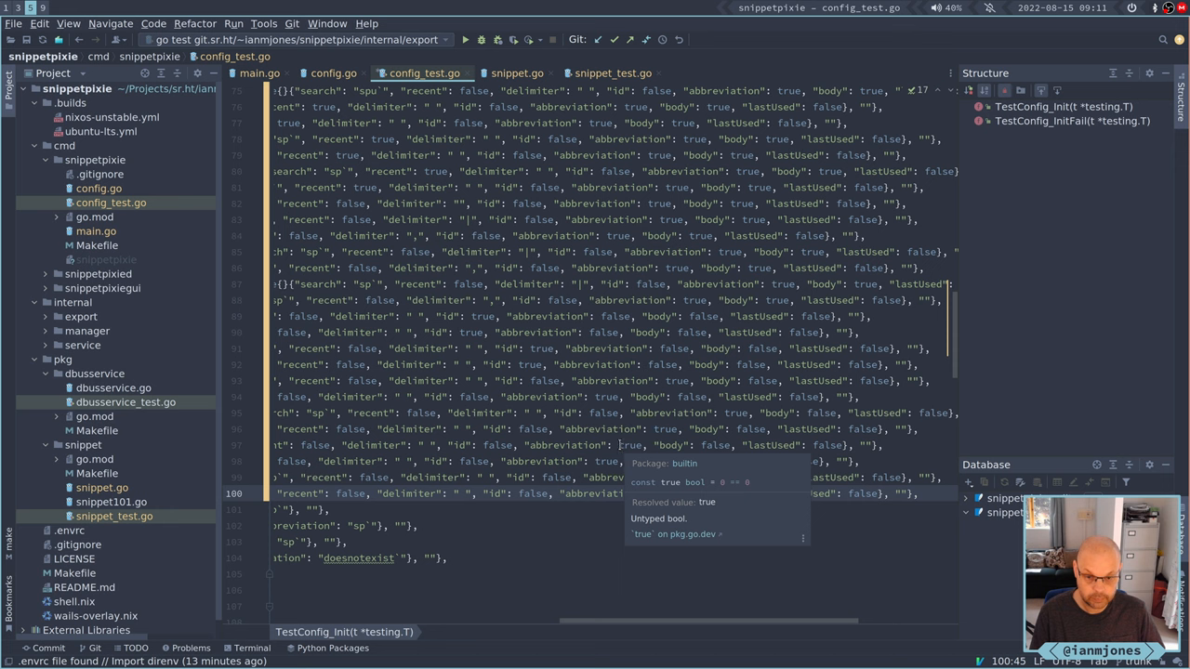
Step: With carets on lines 97–100, set the expected abbreviation value to false in all four cases
left_click(619, 445)
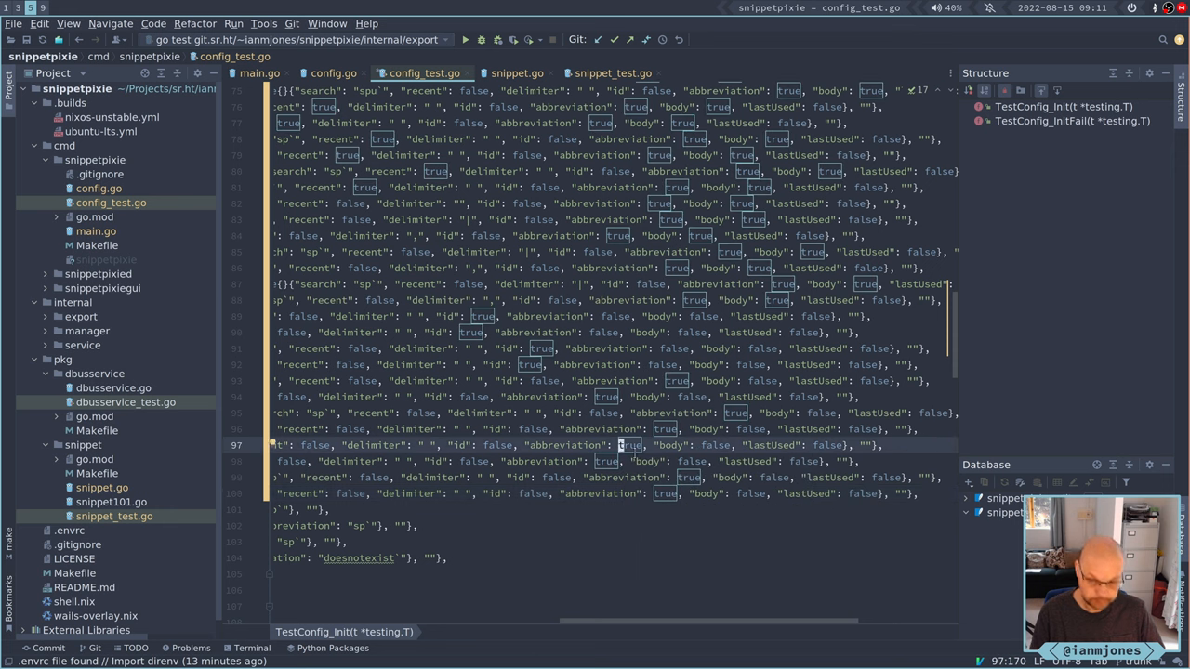
left_click(599, 462, "alt+shift")
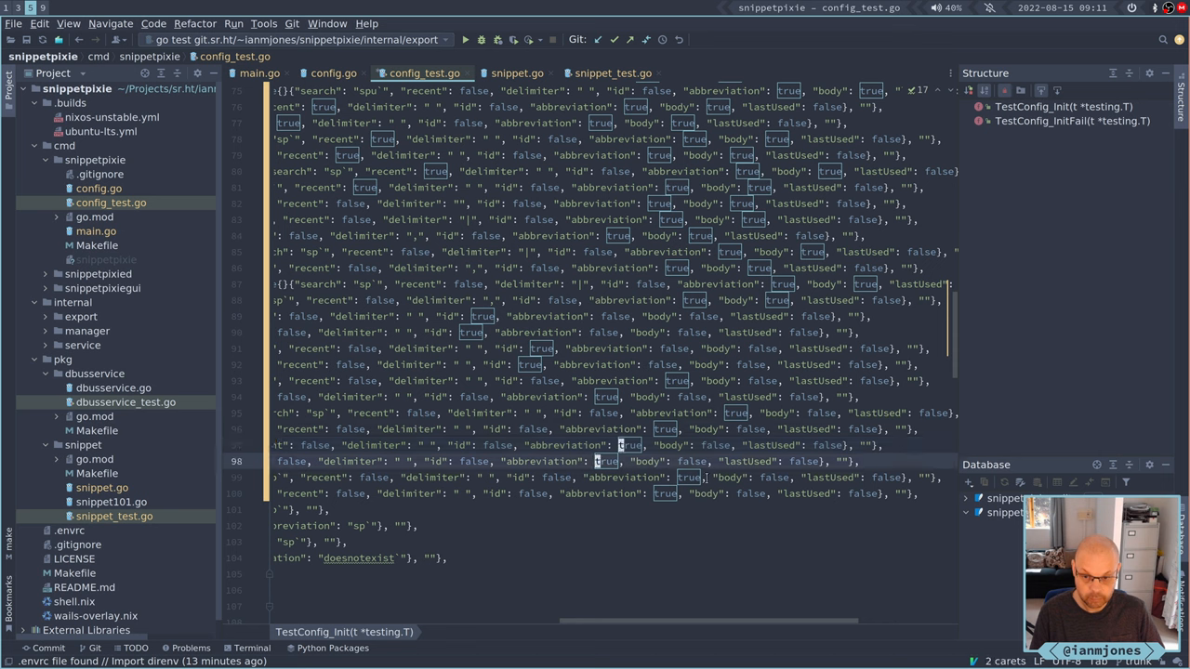
left_click(680, 478, "alt+shift")
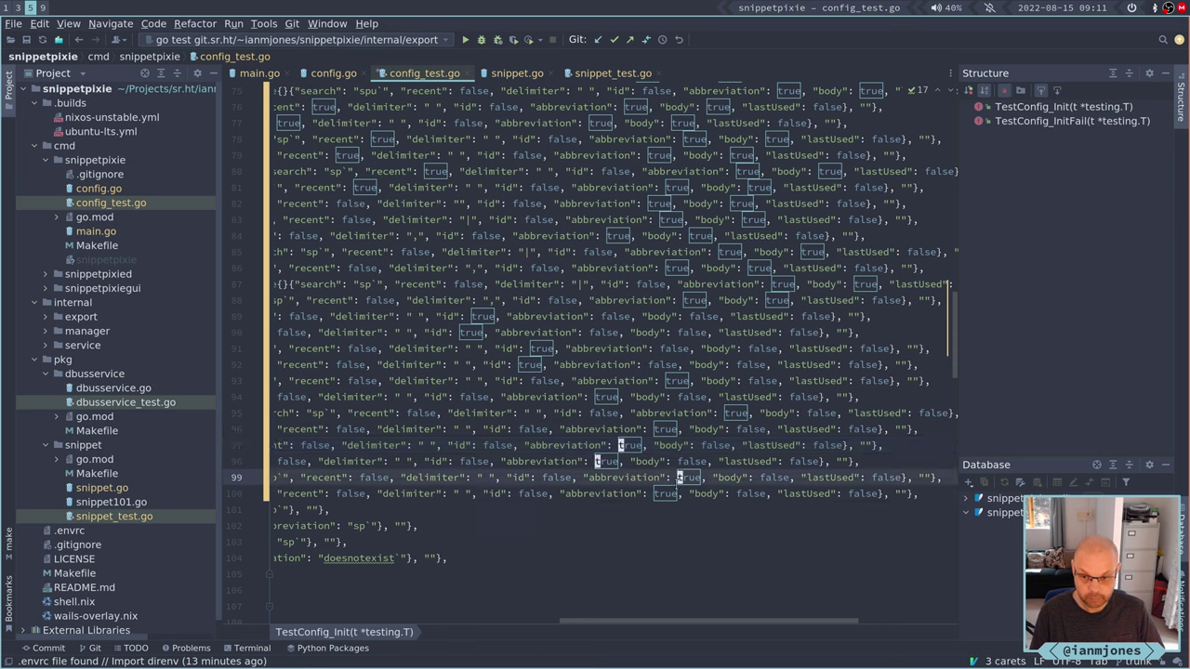
left_click(656, 494, "alt+shift")
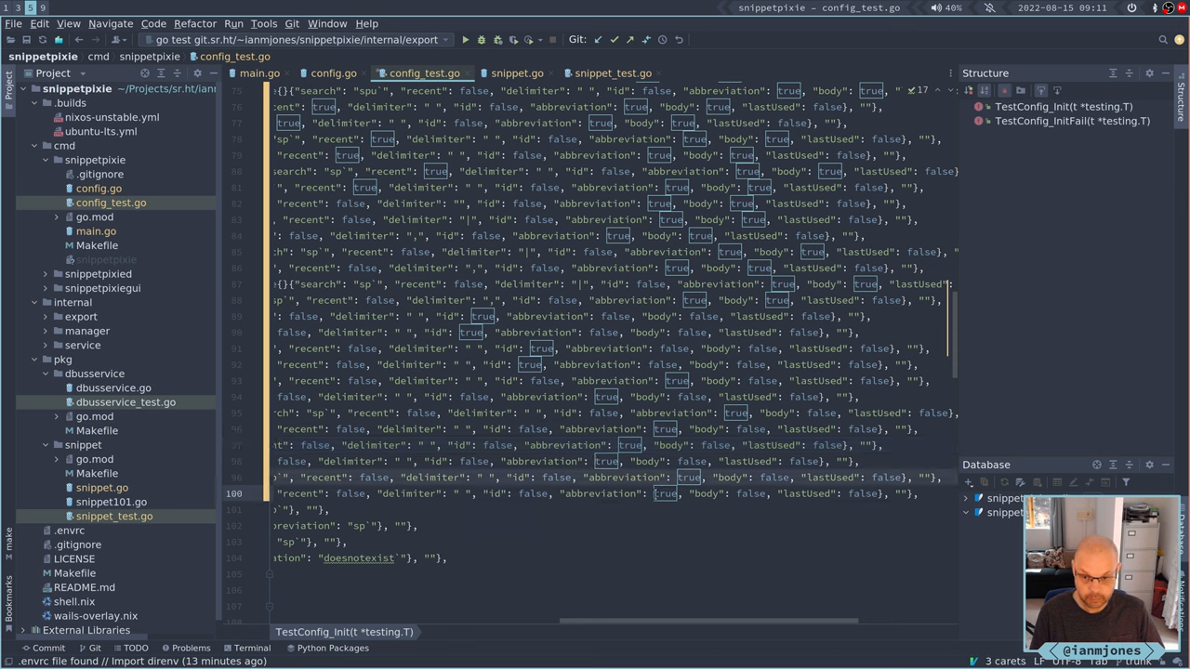
key("ctrl+w")
type("false")
key("Escape")
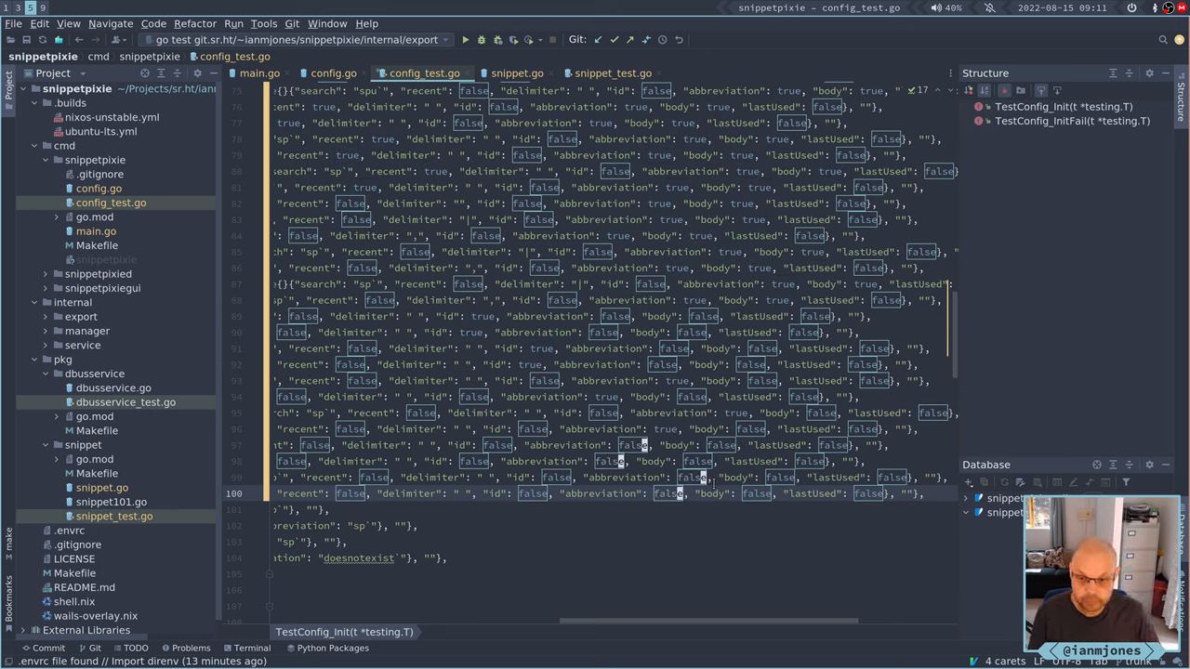
key("Escape")
Step: With carets on lines 97–100, set the expected body value to true, then review the body cases
key("ctrl+Right")
key("ctrl+Right")
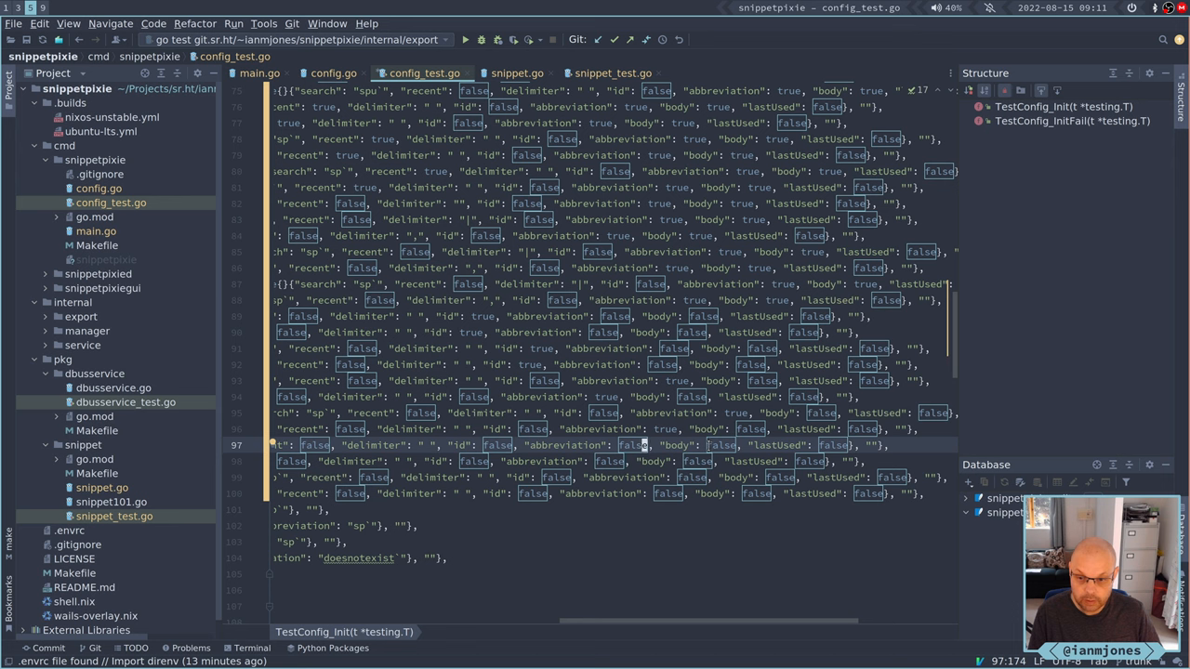
left_click(709, 446)
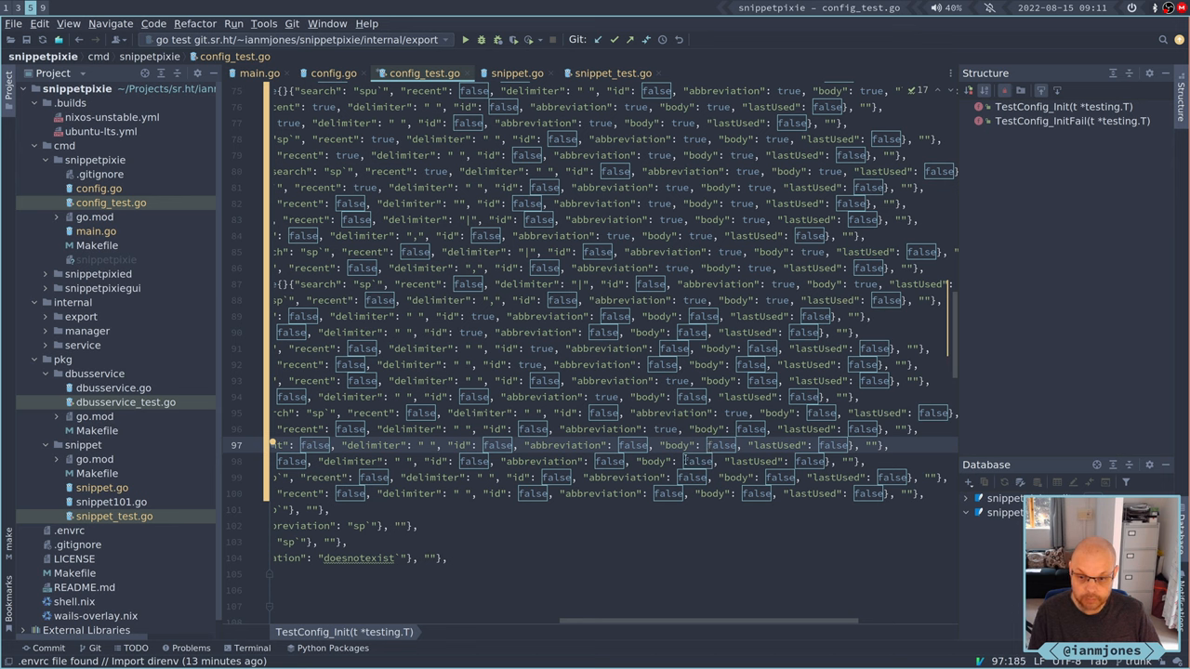
left_click(689, 462, "alt+shift")
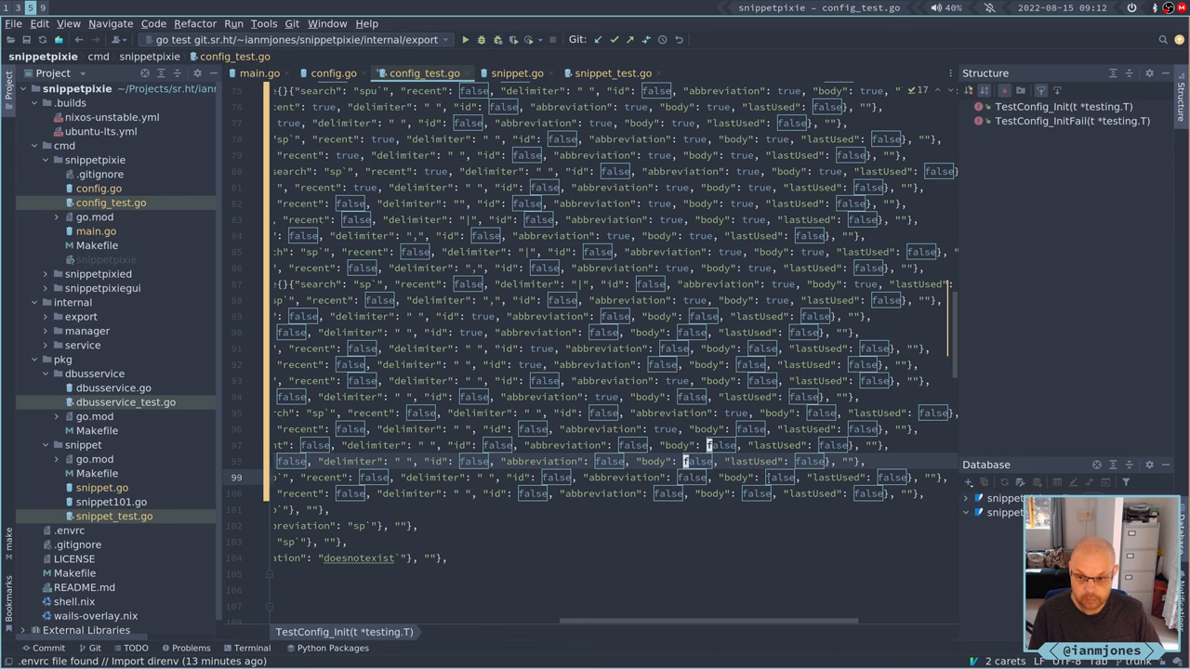
left_click(770, 477, "alt+shift")
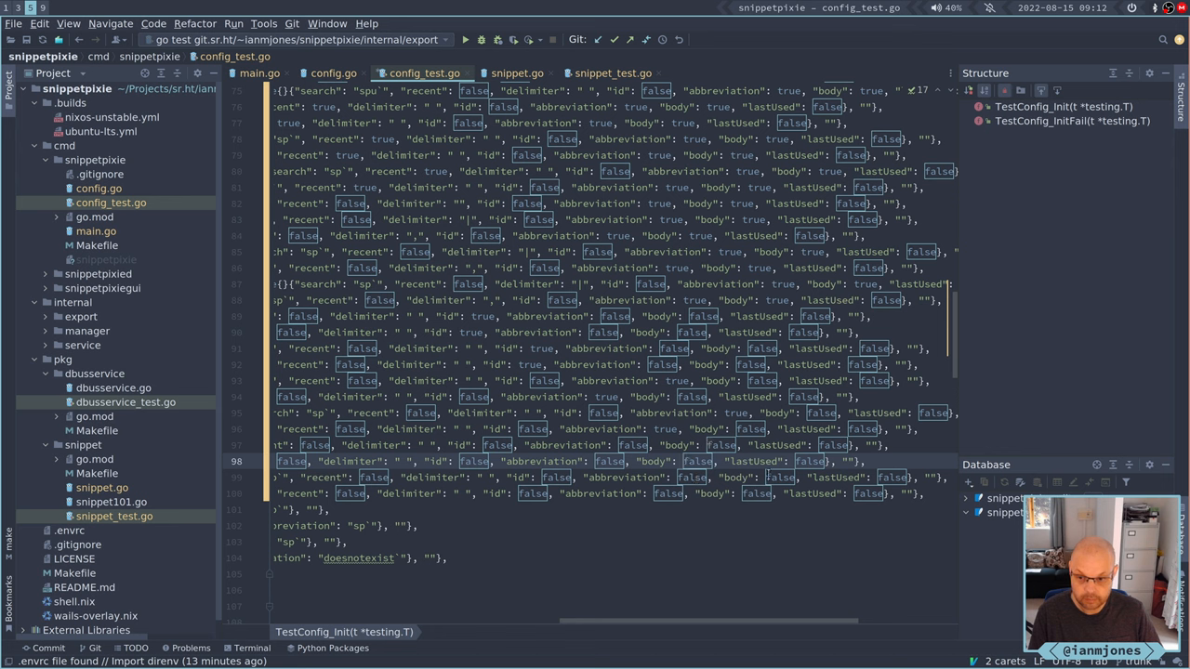
left_click(743, 494, "alt+shift")
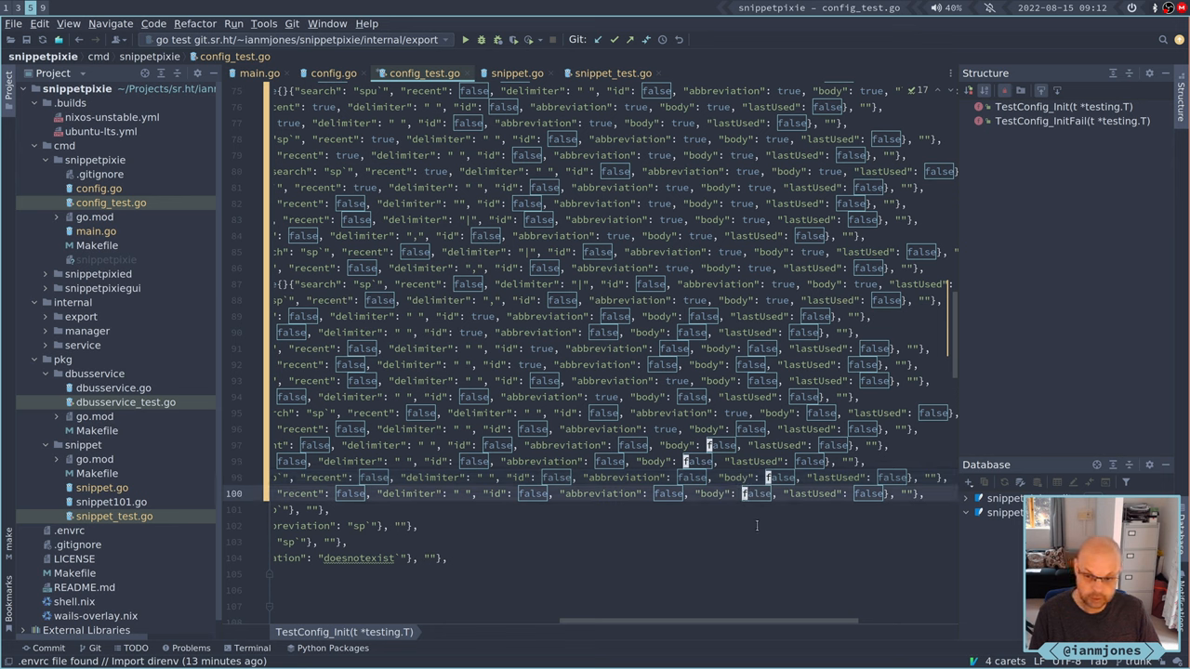
key("ctrl+Delete")
type("true")
key("Escape")
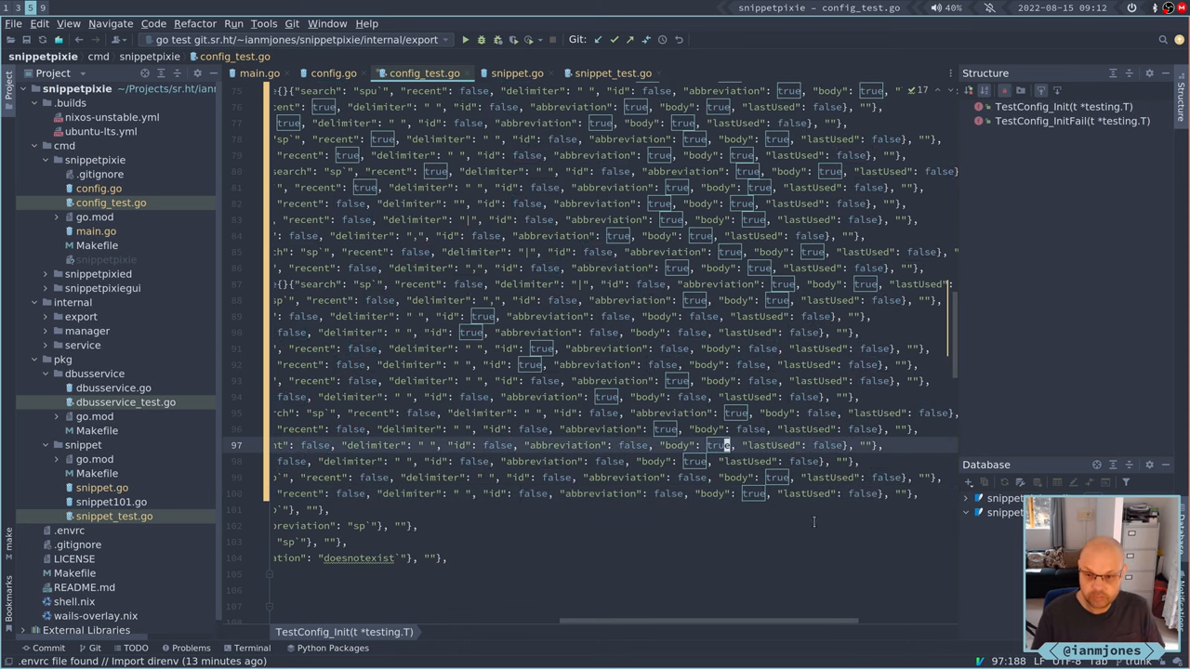
key("Home")
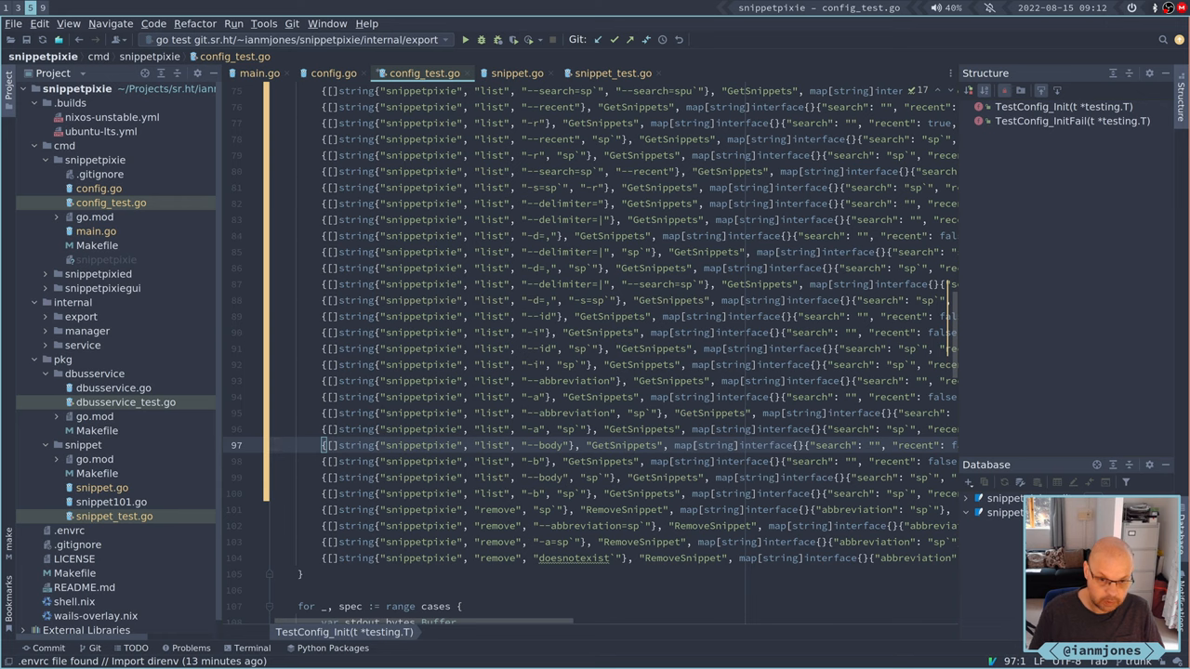
key("End")
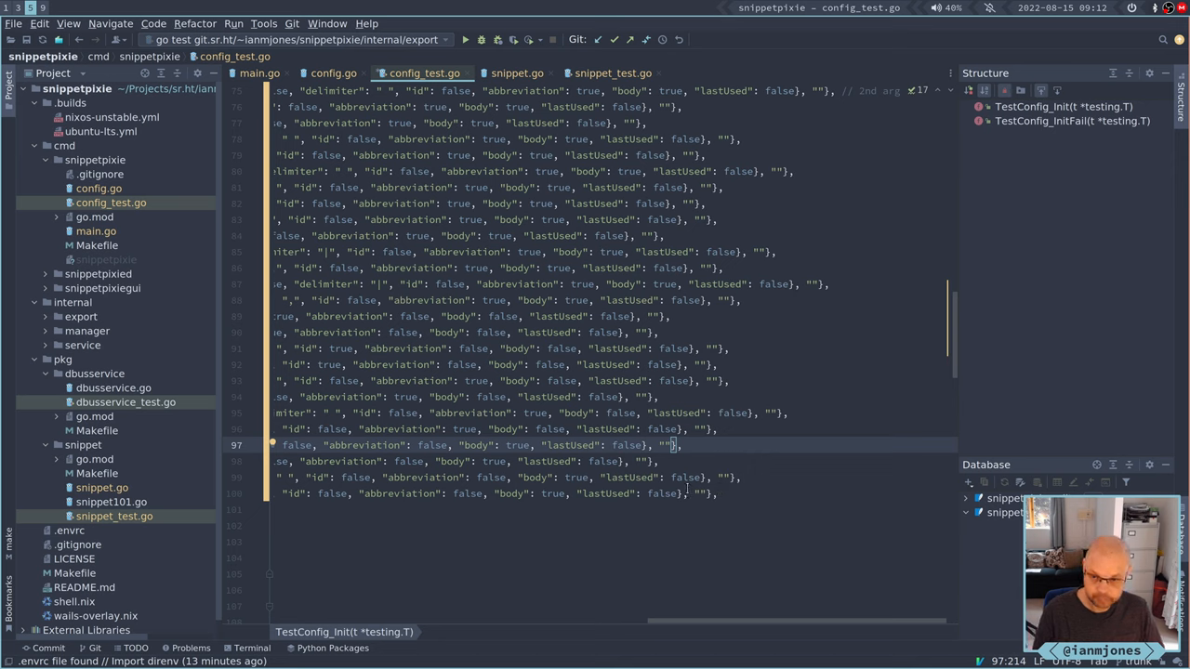
key("Down")
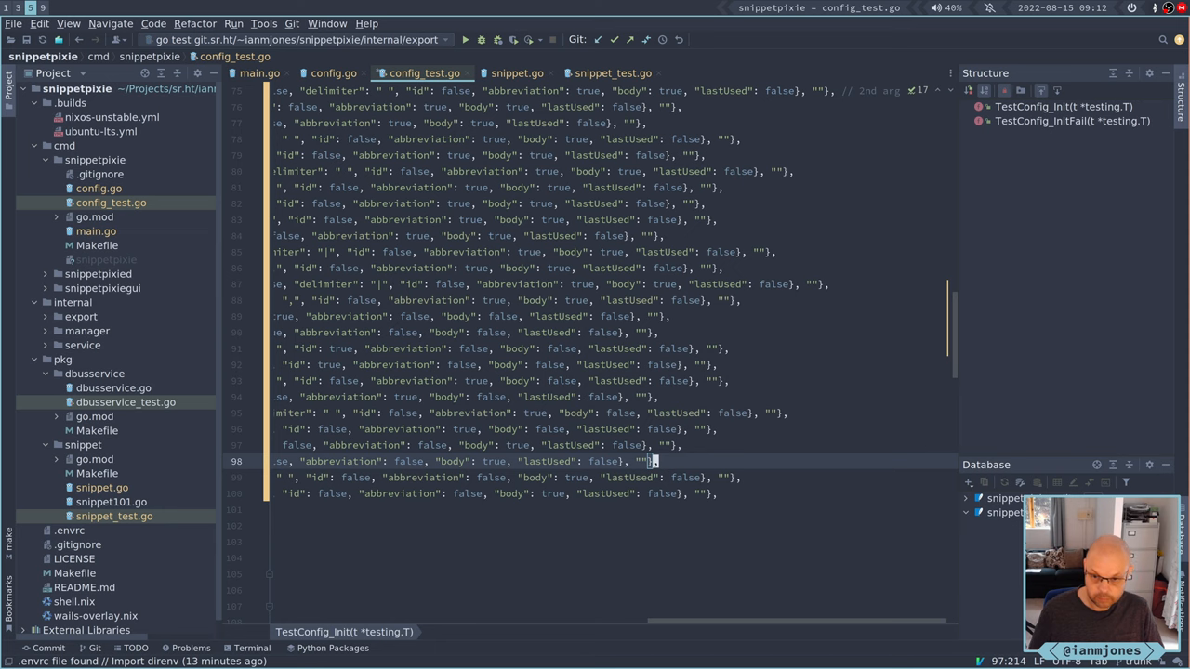
key("Down")
key("Down")
key("Down")
Step: Duplicate the body cases and rename their flags to --last-used/-l on lines 101–104
key("Home")
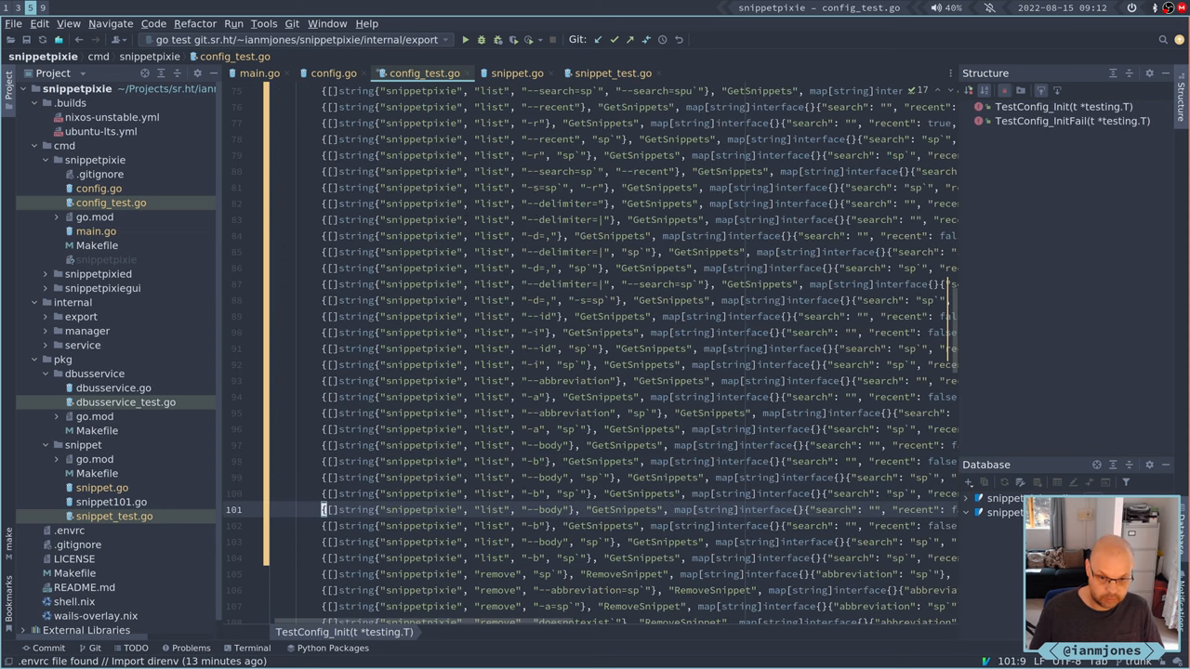
key("ctrl+Right")
key("ctrl+Right")
key("ctrl+Right")
key("ctrl+Right")
key("ctrl+Right")
key("ctrl+Right")
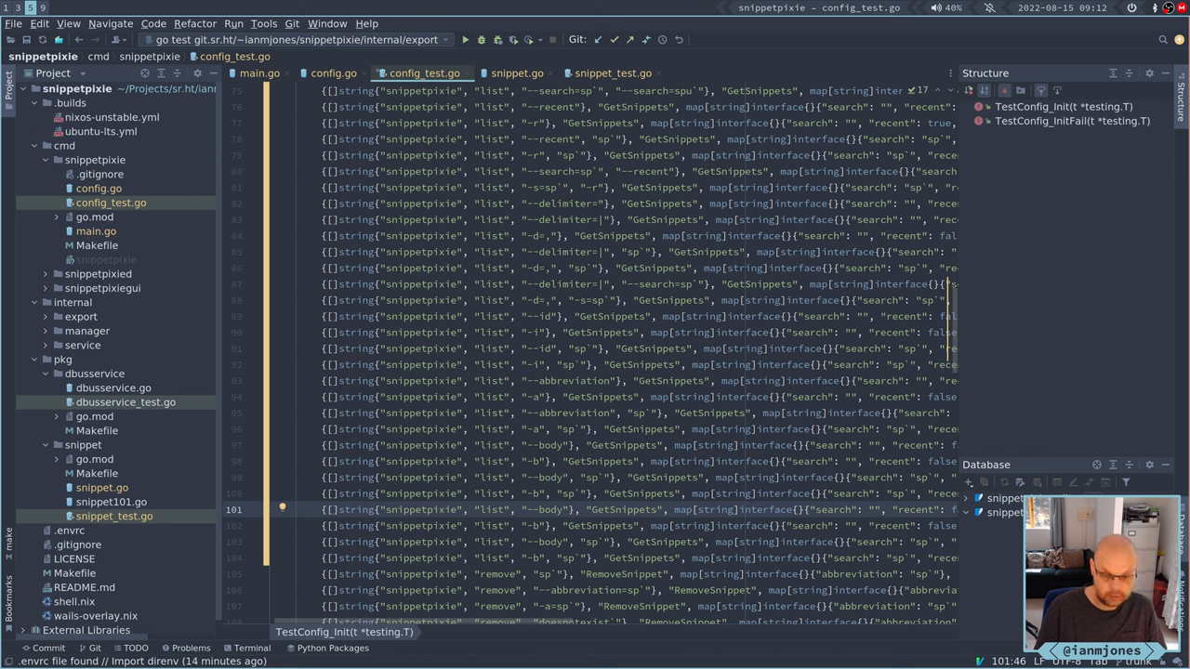
key("Delete")
key("Delete")
key("Delete")
type("last-use")
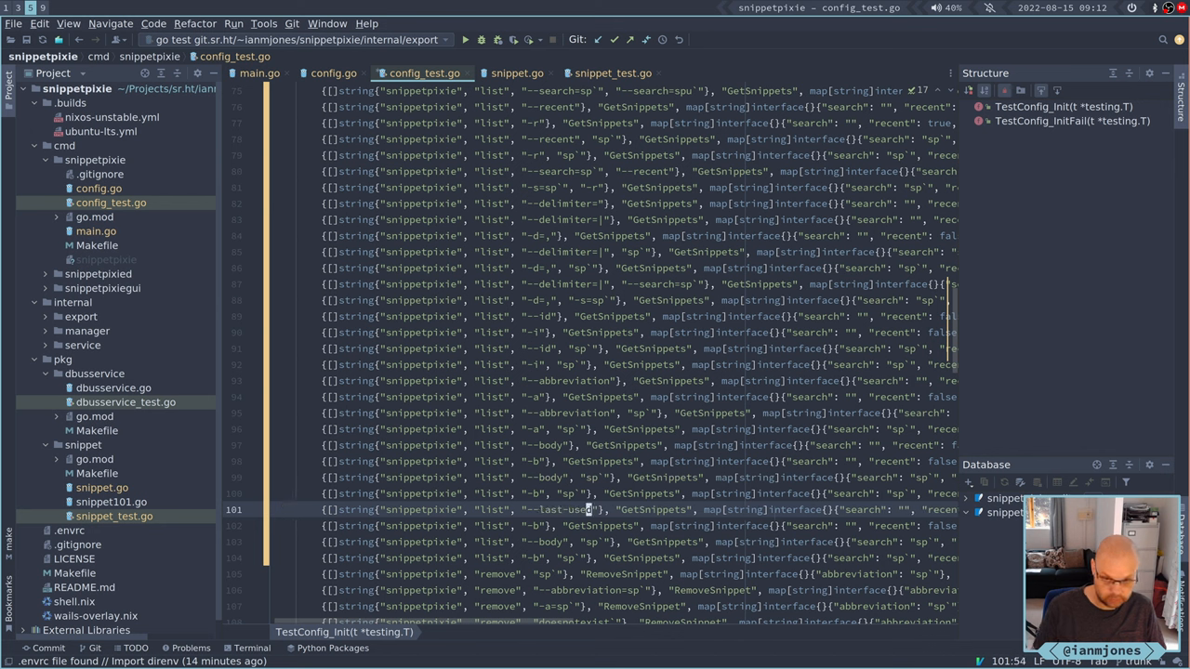
key("Down")
key("Down")
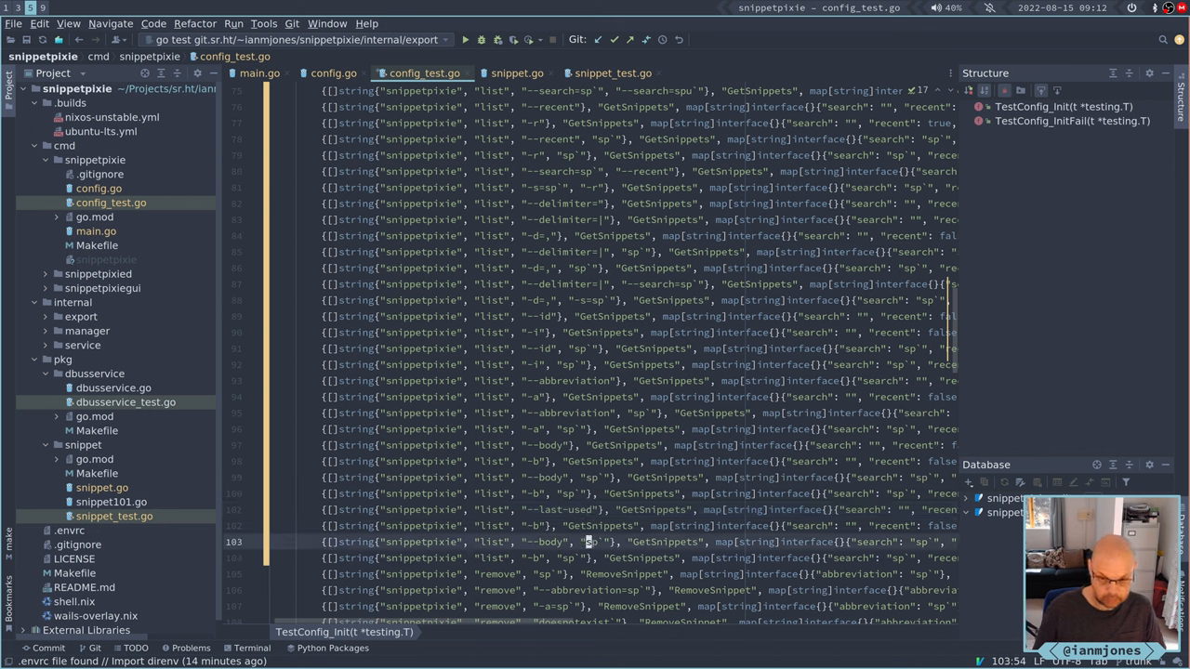
key("Left")
key("Left")
key("Left")
key("ctrl+shift+Left")
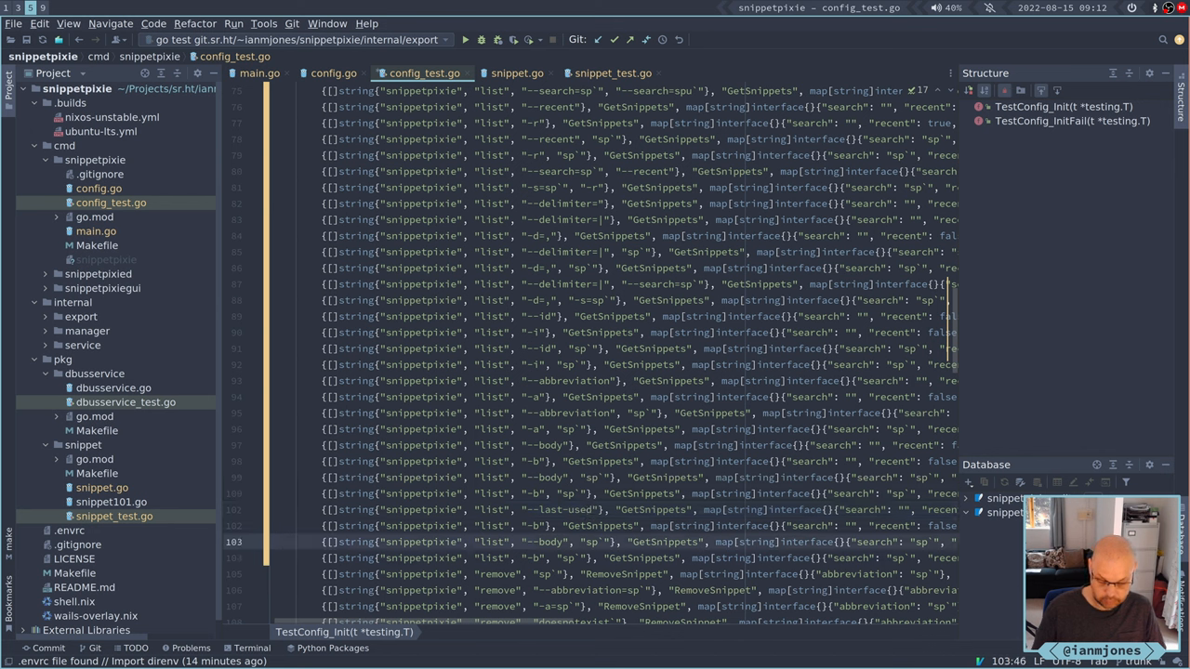
type("last-used")
key("Up")
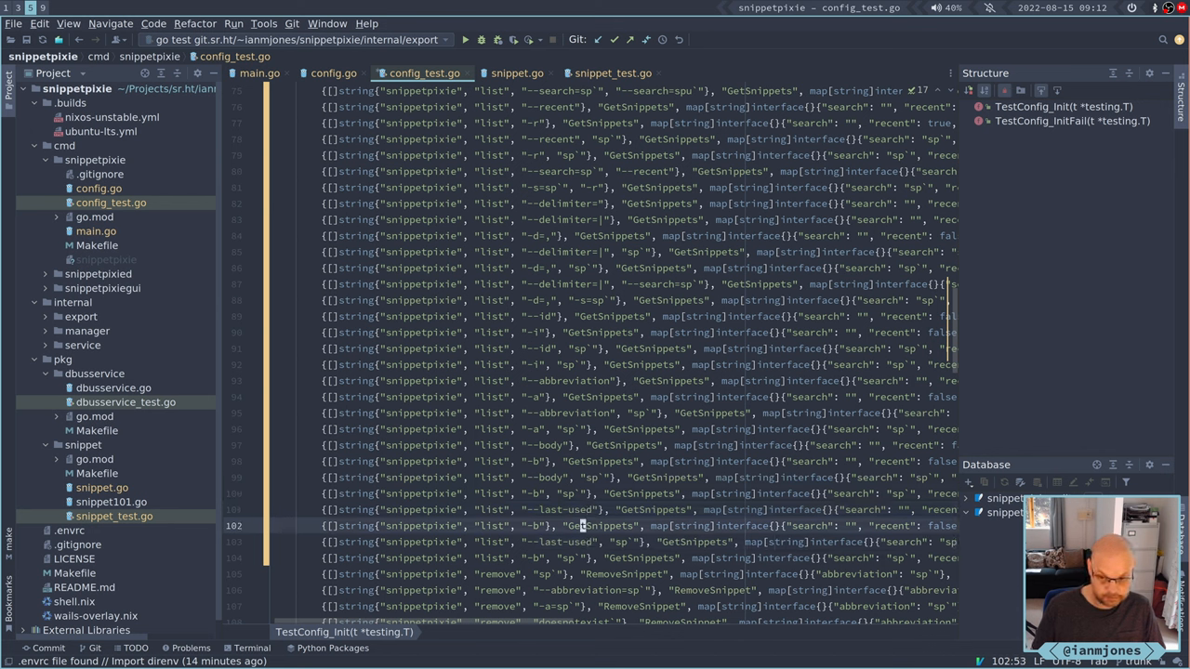
key("Left")
key("Left")
key("Left")
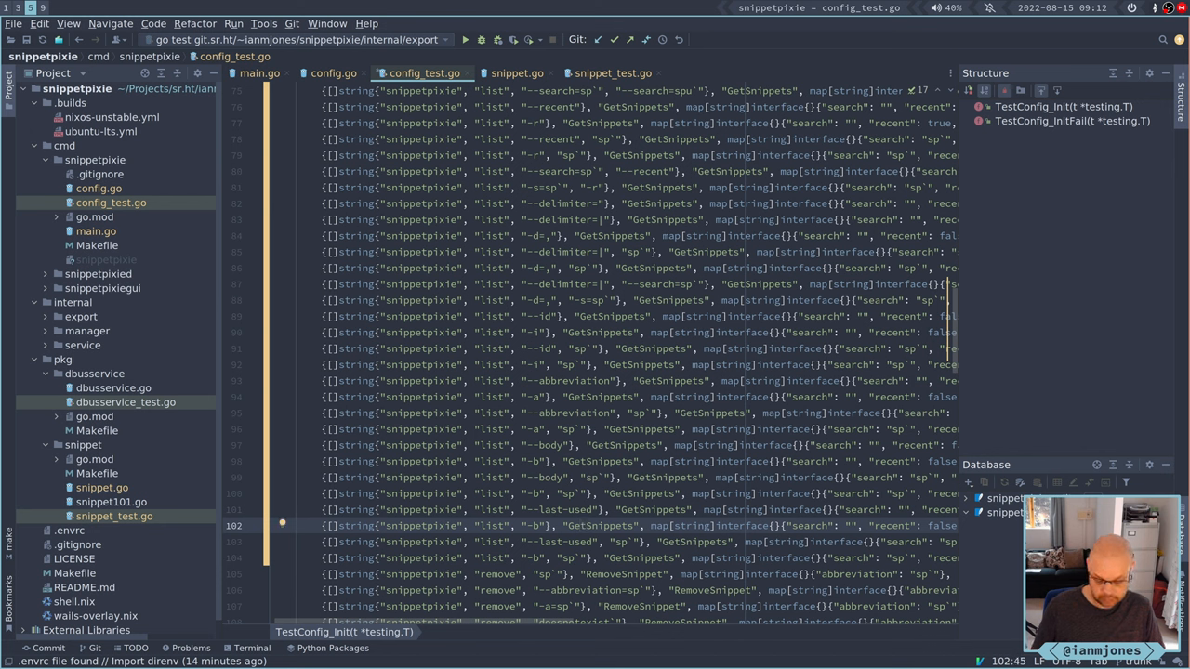
type("l")
key("Down")
key("Down")
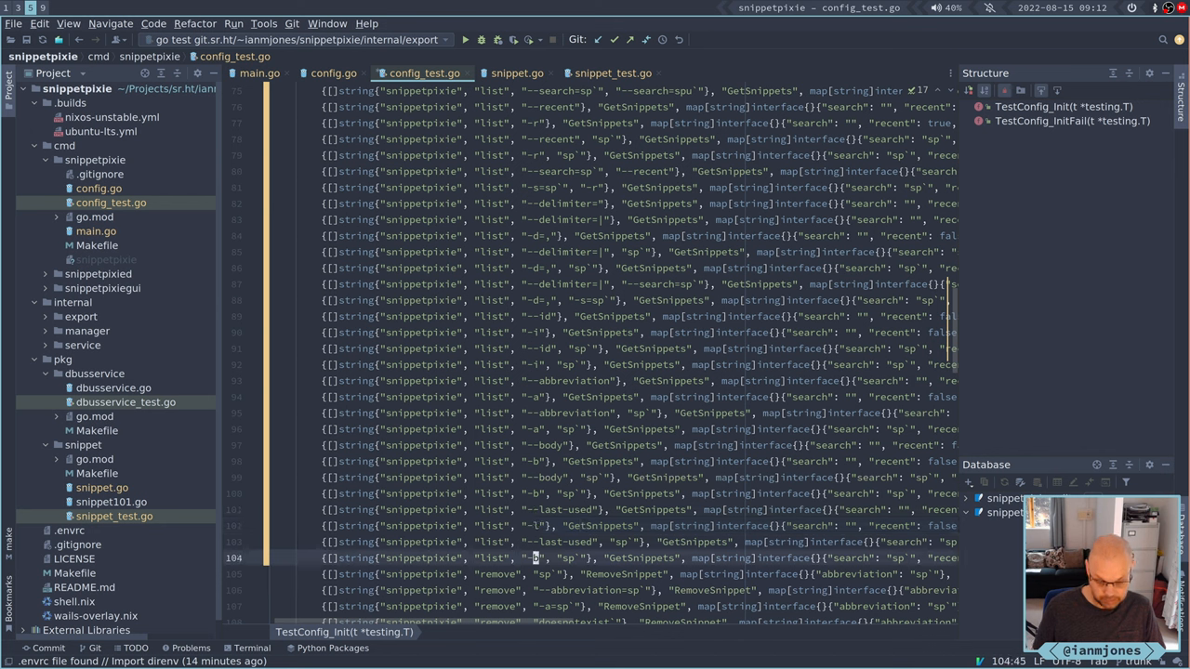
type("l")
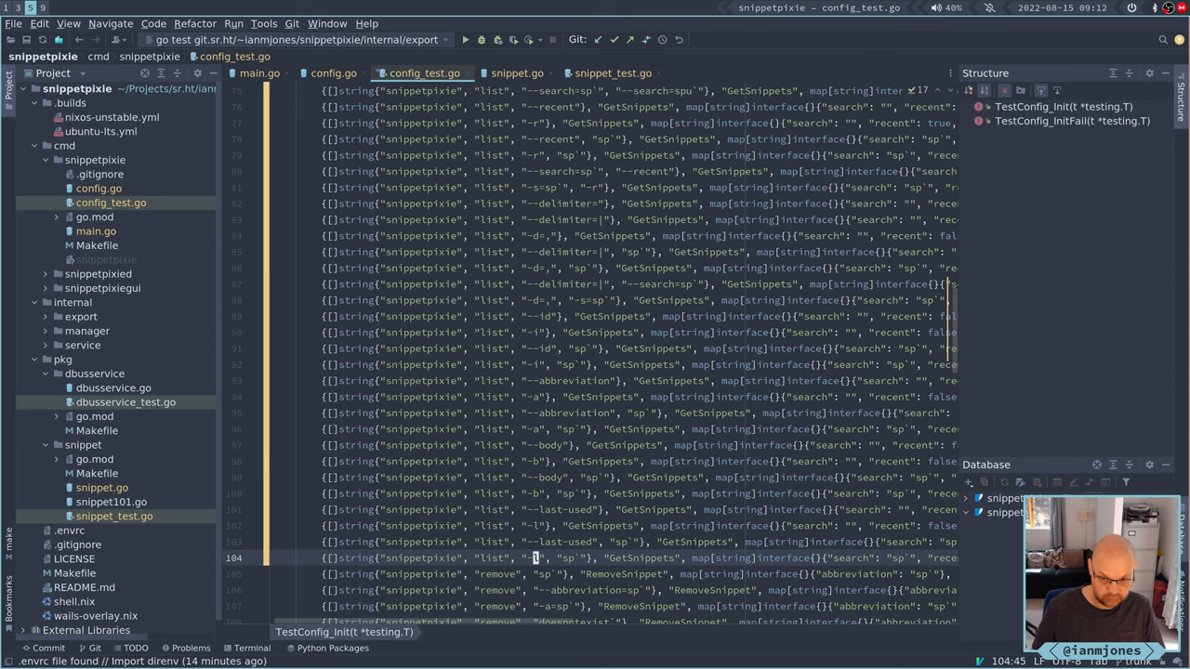
key("Up")
key("Up")
key("Up")
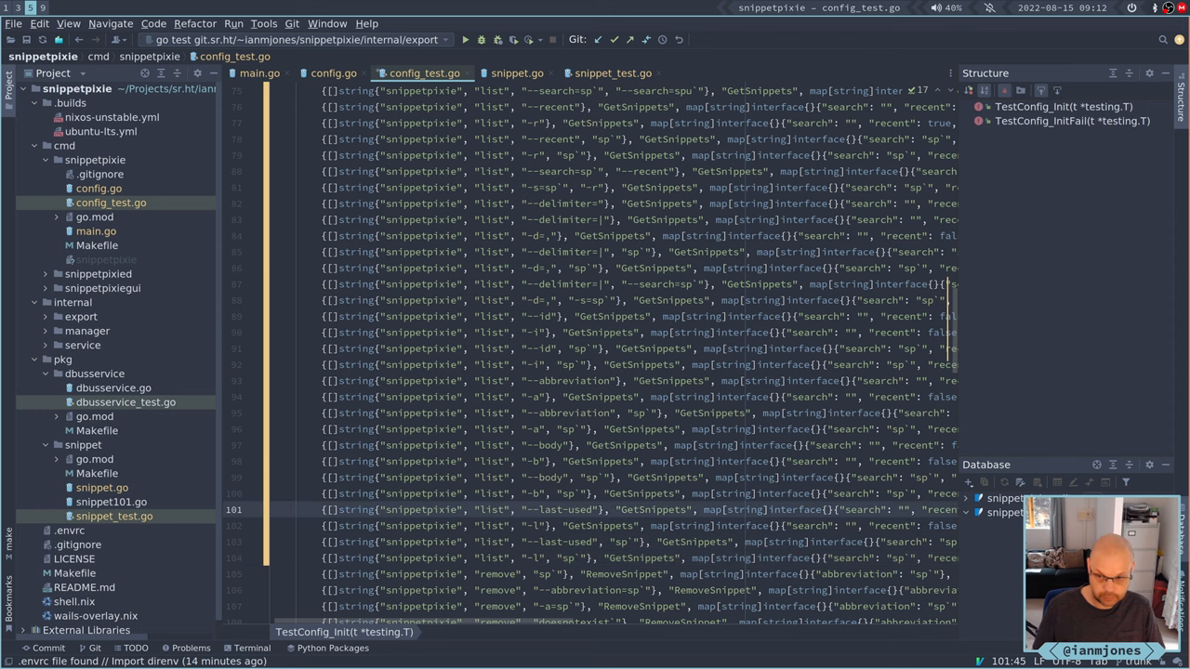
Step: With carets on lines 101–104, set body to false and lastUsed to true in all four cases
key("ctrl+Right")
key("ctrl+Right")
key("ctrl+Right")
key("ctrl+Right")
key("ctrl+Right")
key("ctrl+Right")
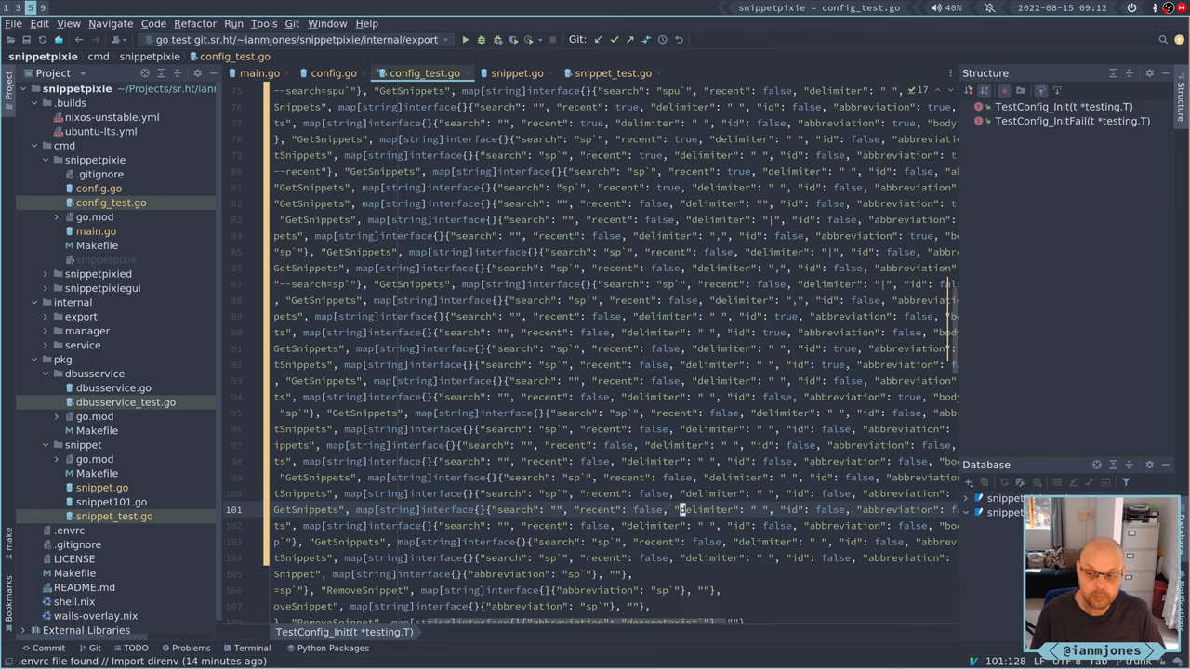
key("ctrl+Right")
key("ctrl+Right")
key("ctrl+Right")
key("ctrl+Right")
key("ctrl+Right")
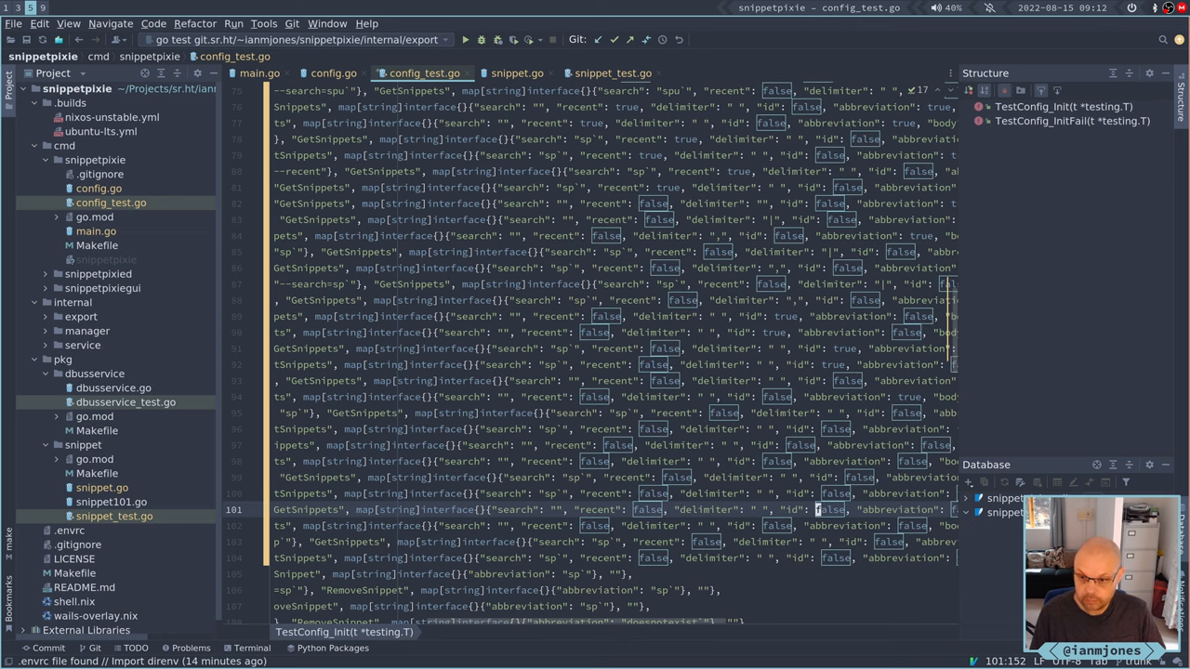
key("ctrl+Right")
key("ctrl+Right")
key("ctrl+Right")
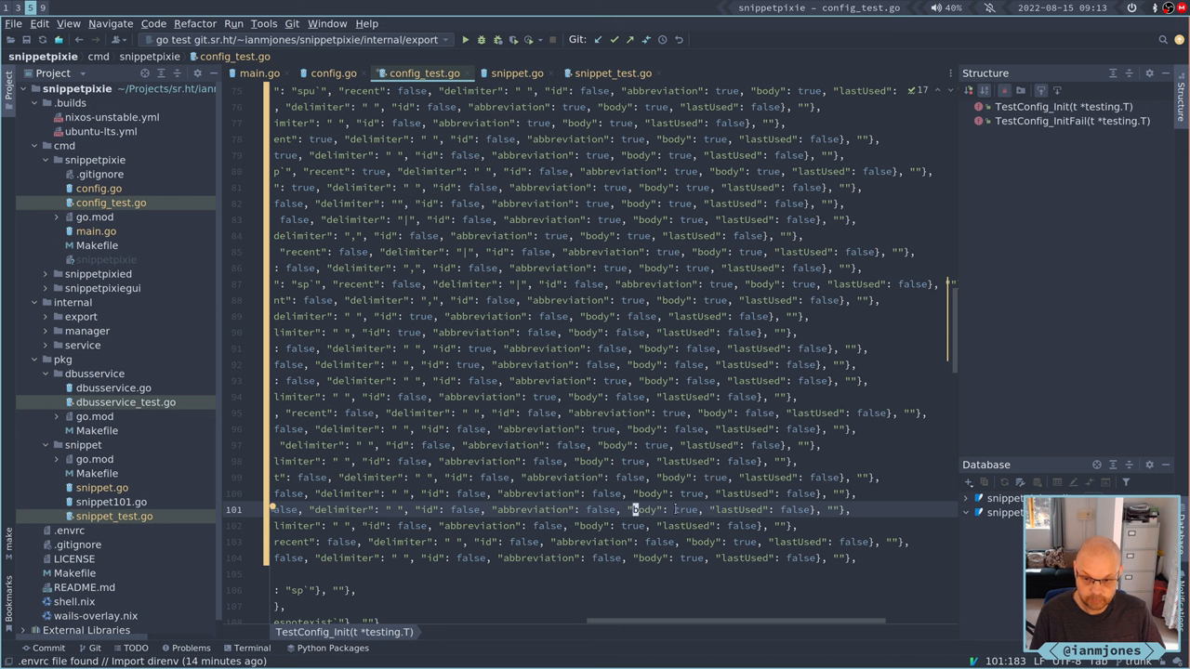
left_click(692, 510)
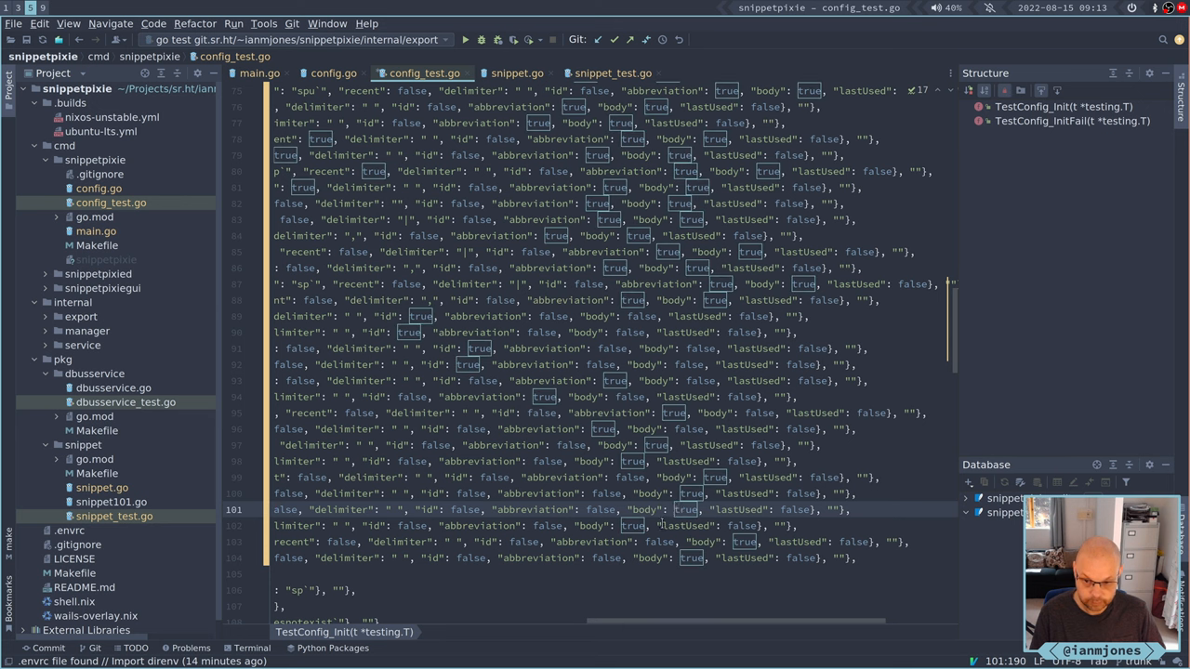
left_click(622, 526, "alt+shift")
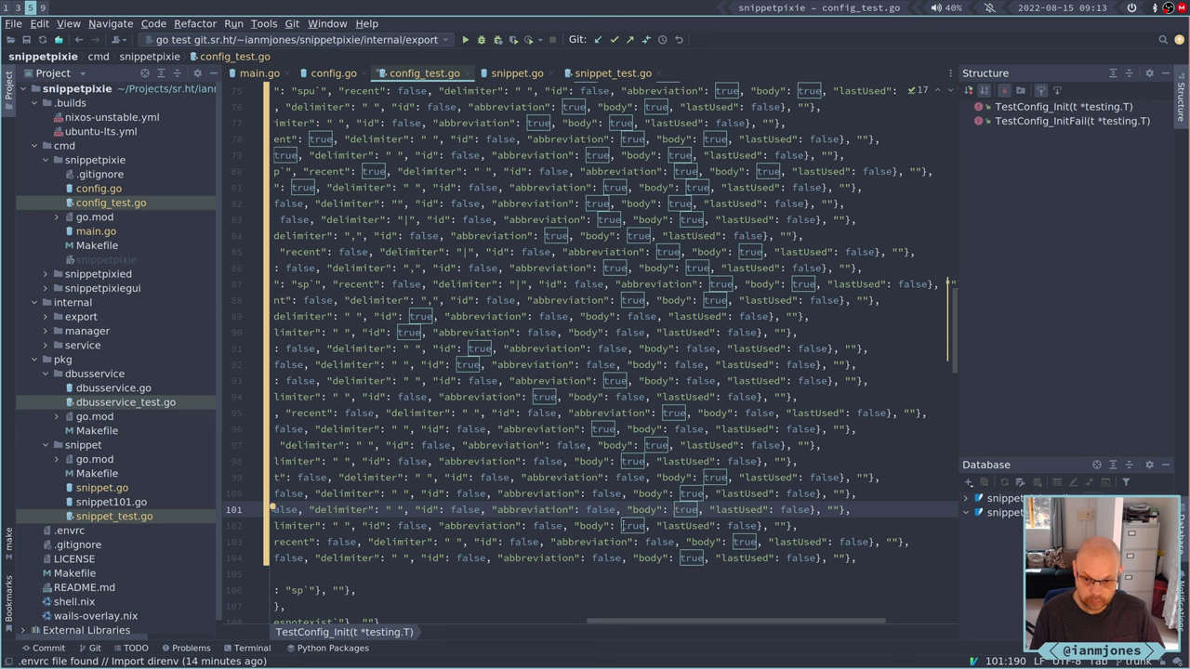
left_click(734, 542, "alt+shift")
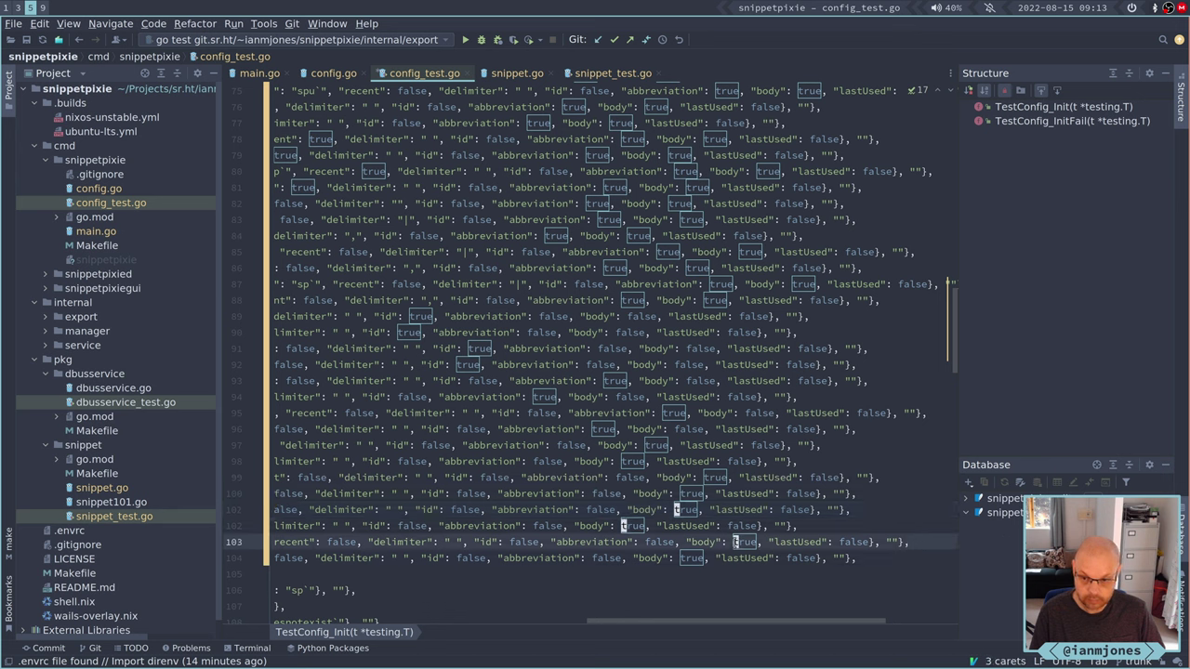
left_click(682, 558, "alt+shift")
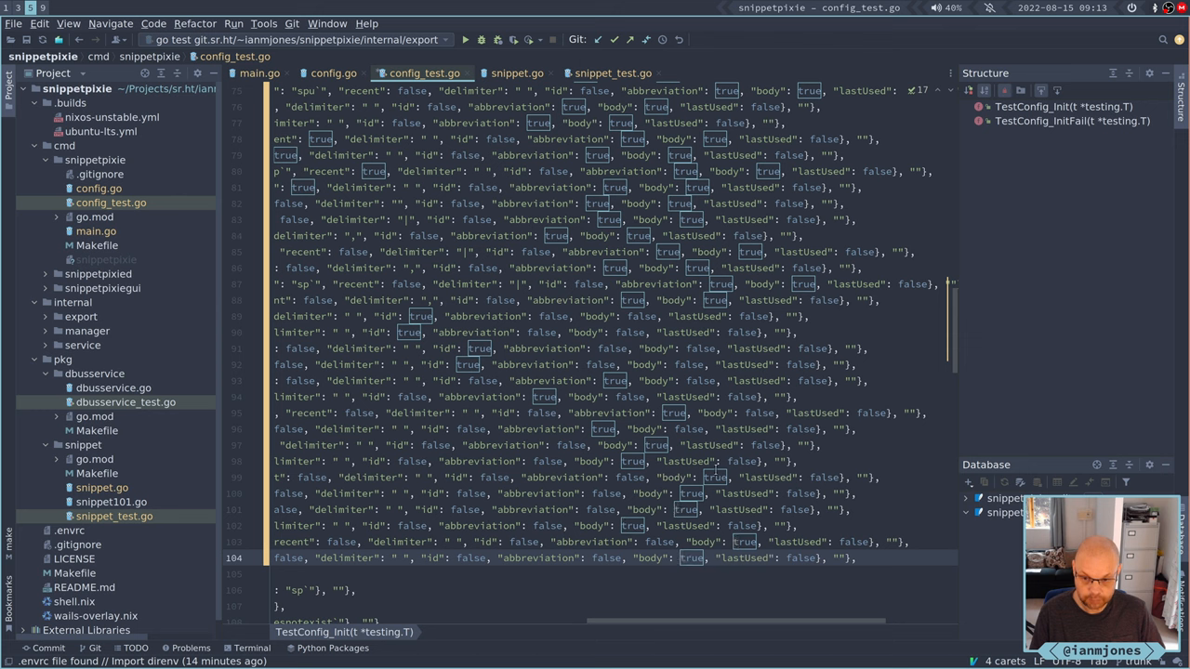
key("ctrl+w")
type("fals")
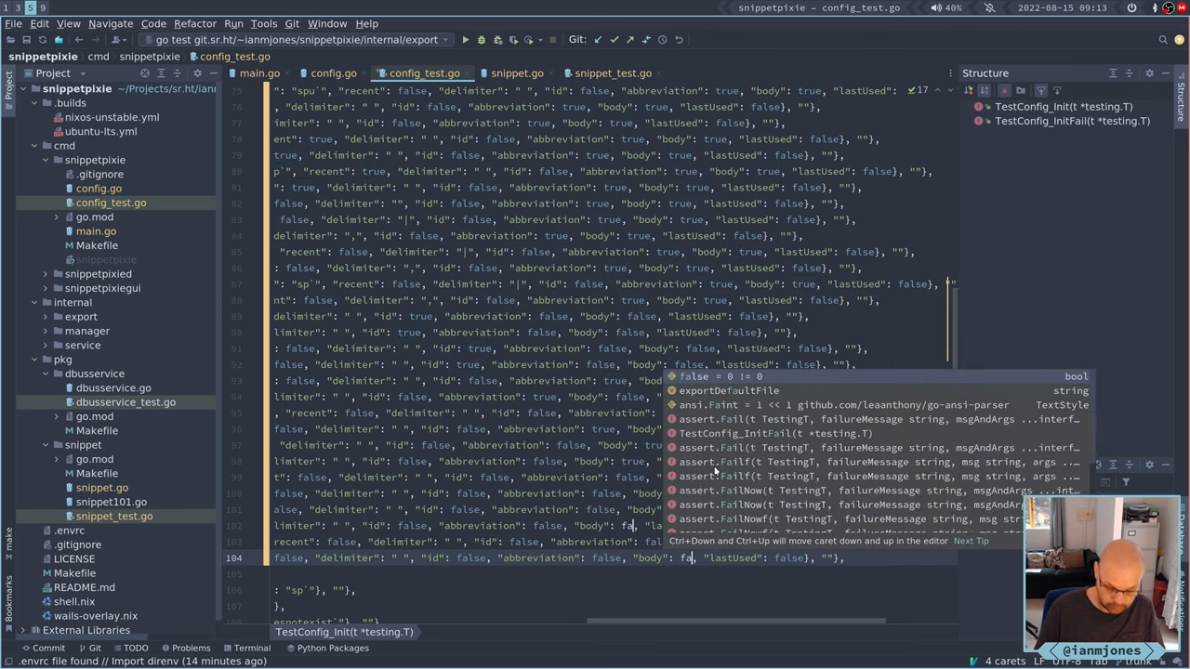
key("Return")
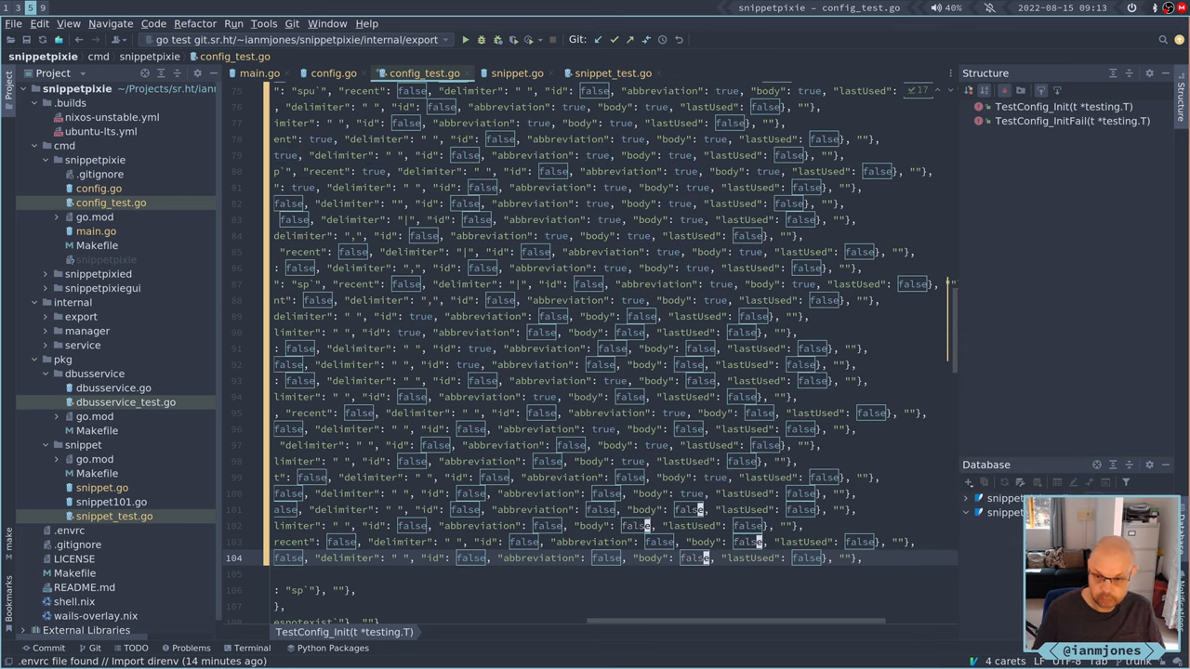
key("w")
key("w")
key("w")
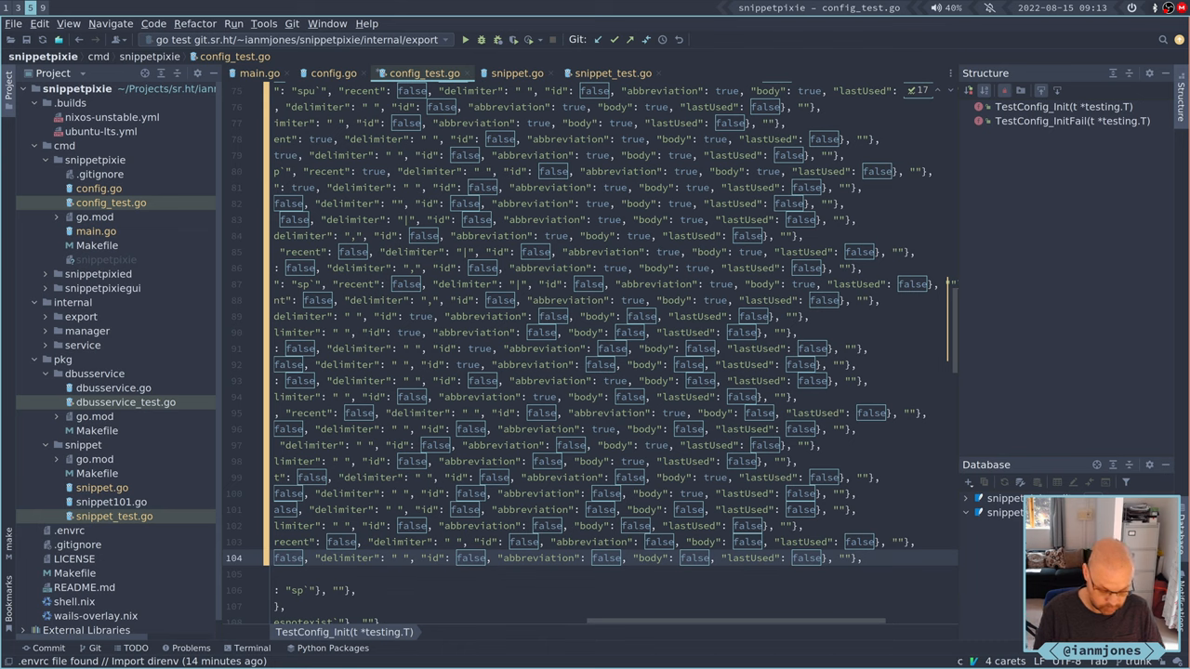
type("cwtrue")
key("Escape")
key("Escape")
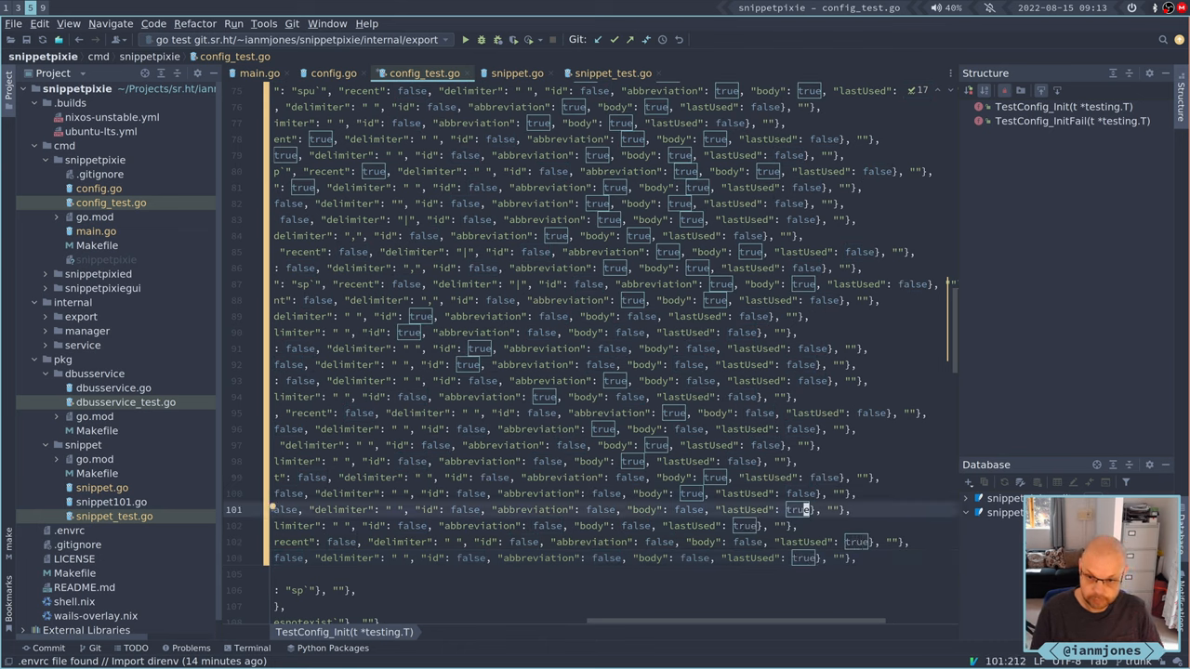
key("asciicircum")
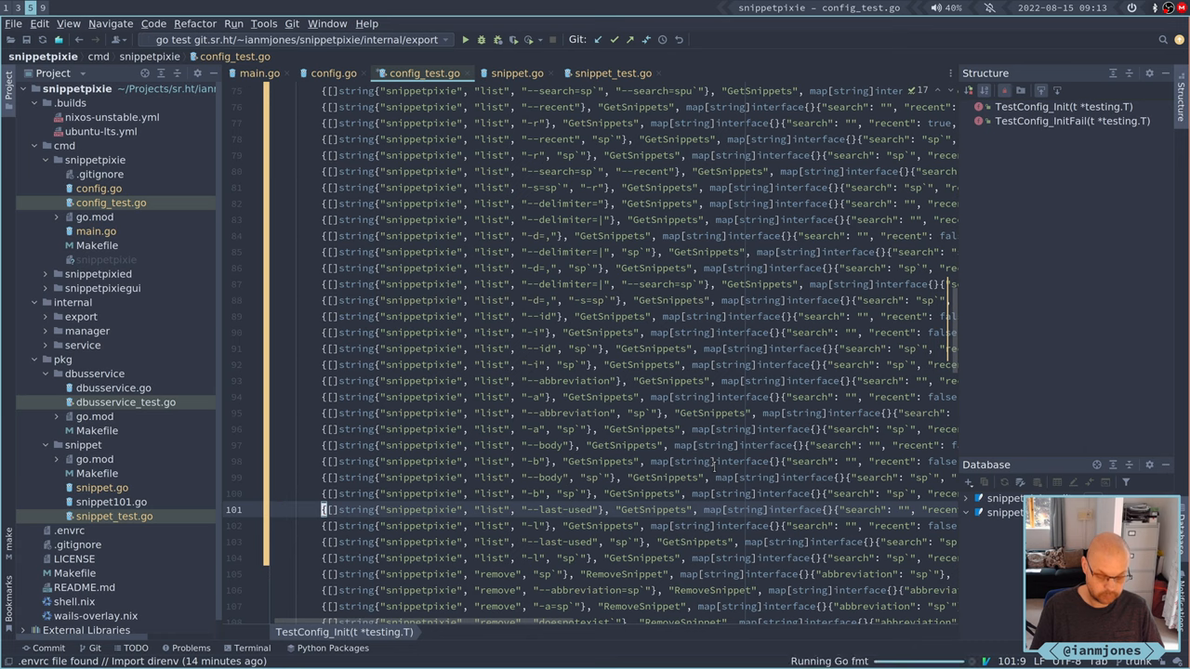
Step: Rerun make test and make test-verbose for the cmd/snippetpixie package in the terminal
key("super+1")
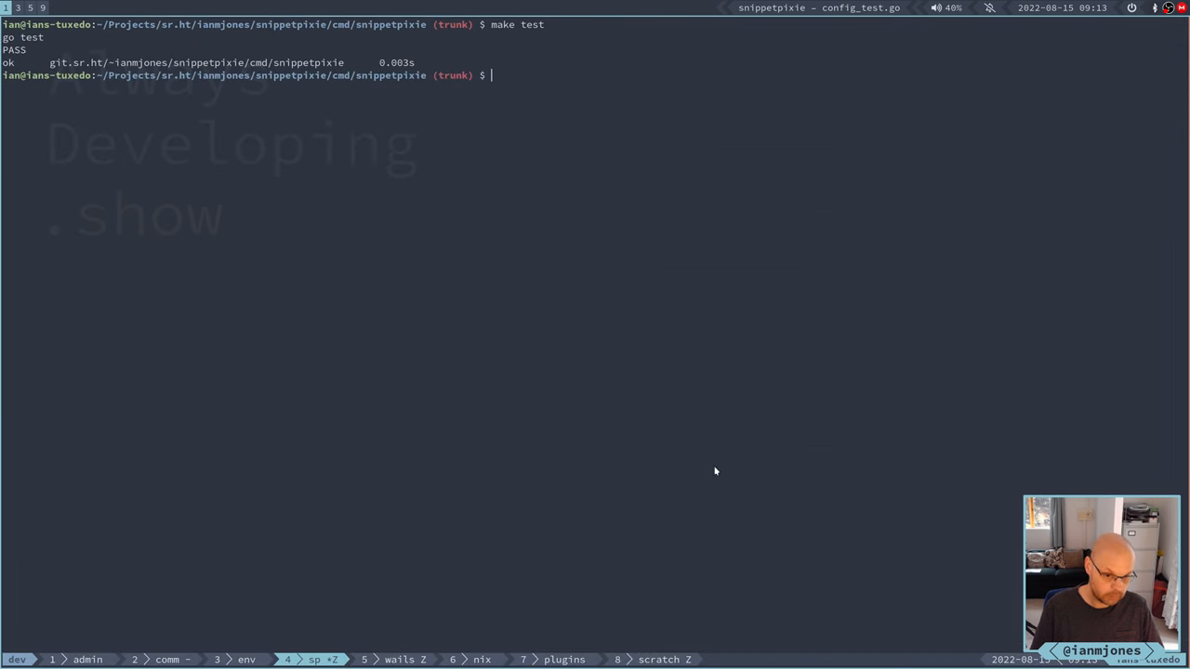
key("Up")
key("Return")
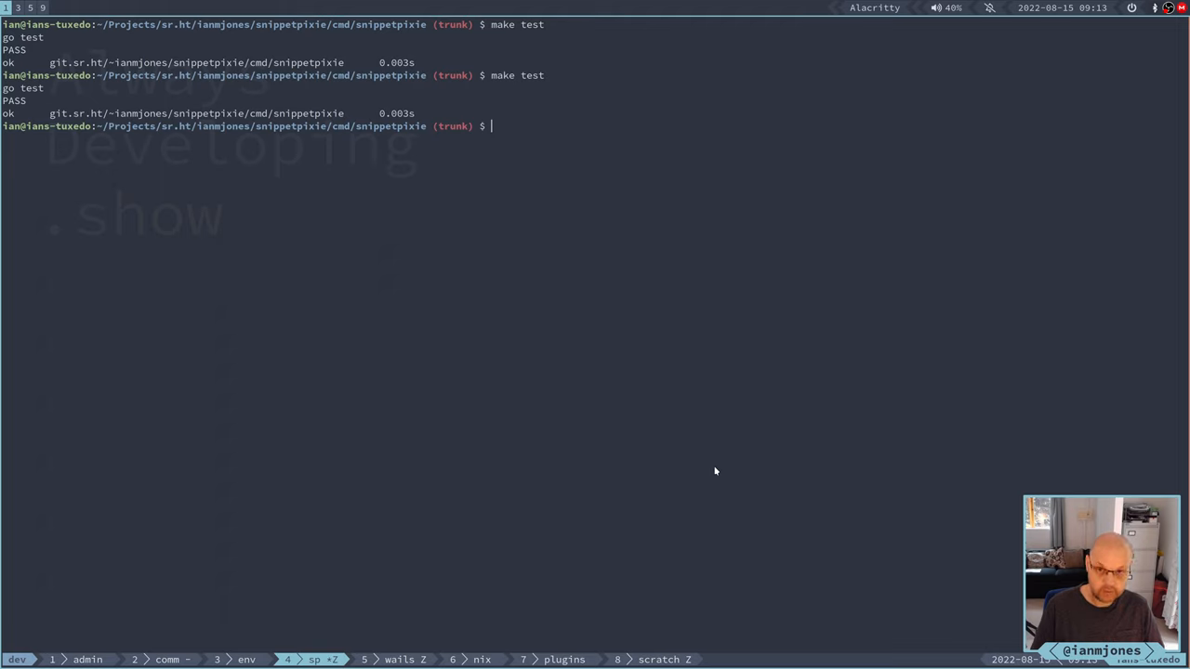
key("Up")
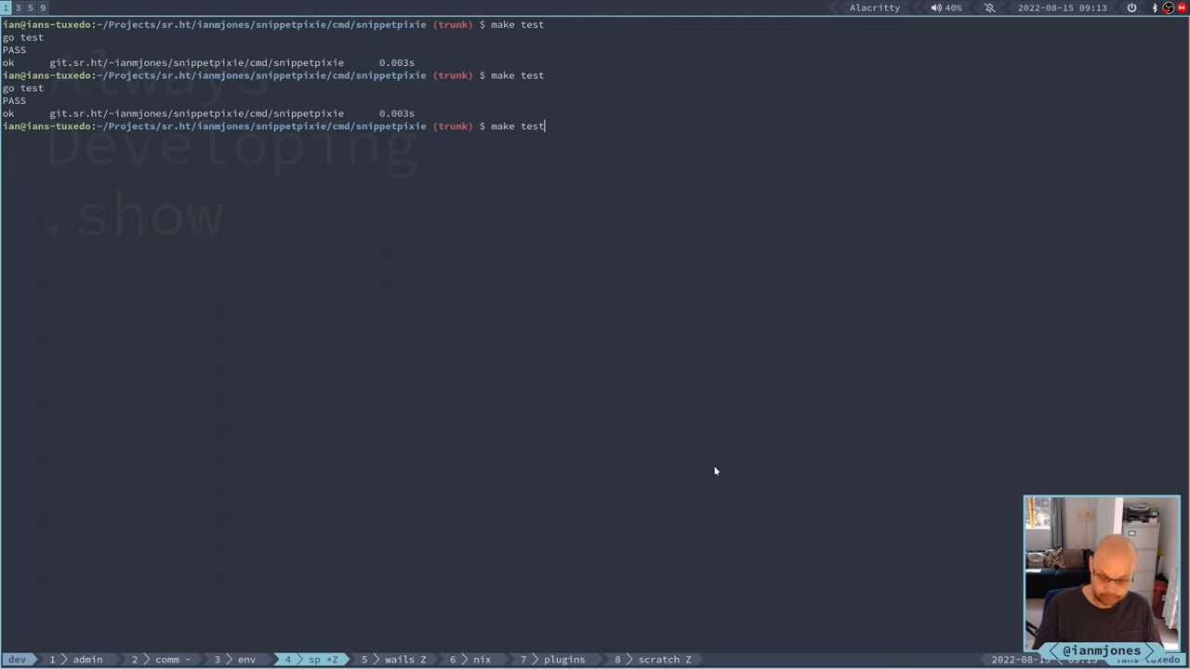
type("-verbose")
key("Return")
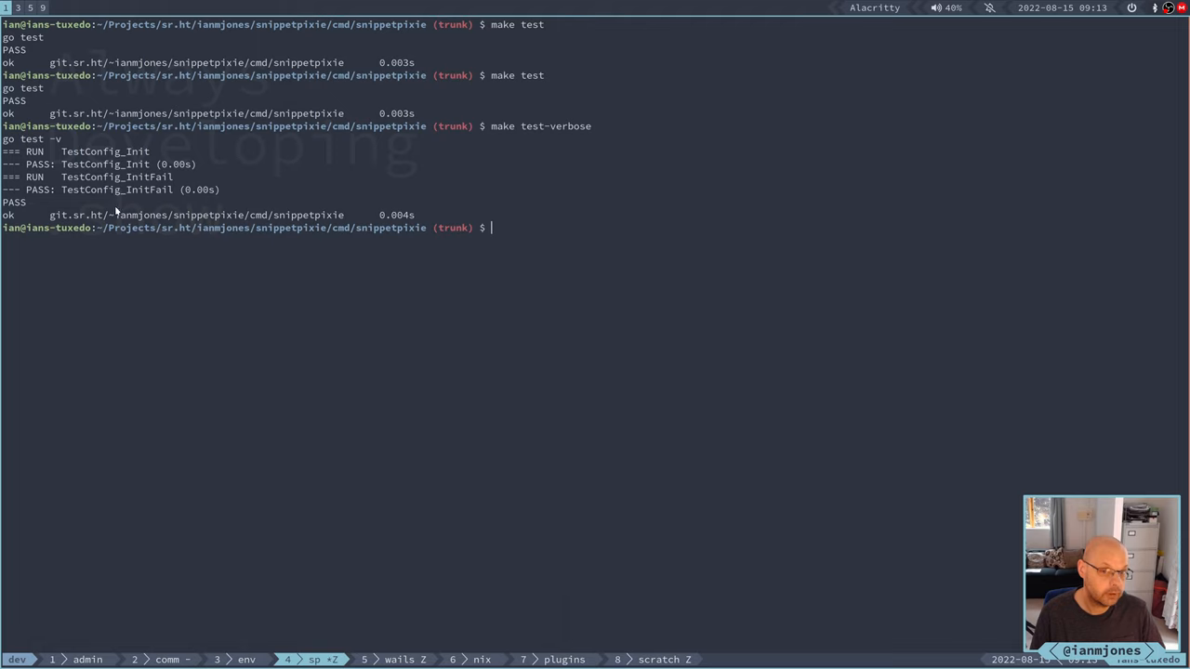
type("cd ../..")
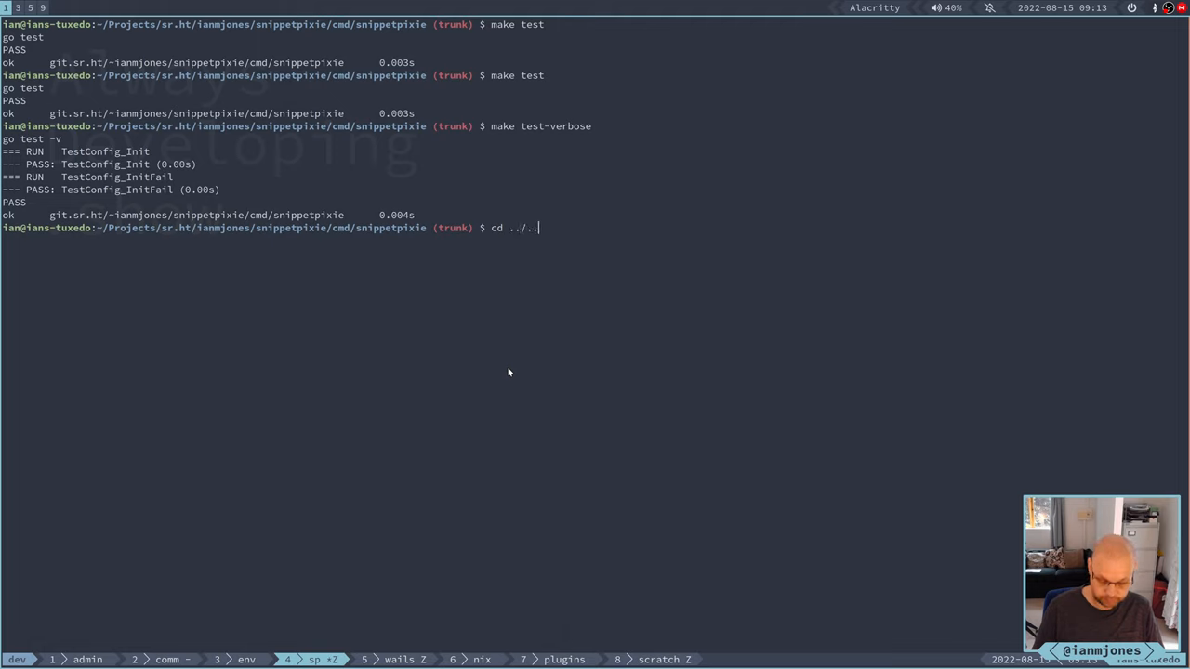
type("/pkg/snip")
Step: Run make test-verbose in pkg/snippet, then cd back to cmd/snippetpixie
key("Tab")
key("Return")
type("ake test-verbose")
key("Return")
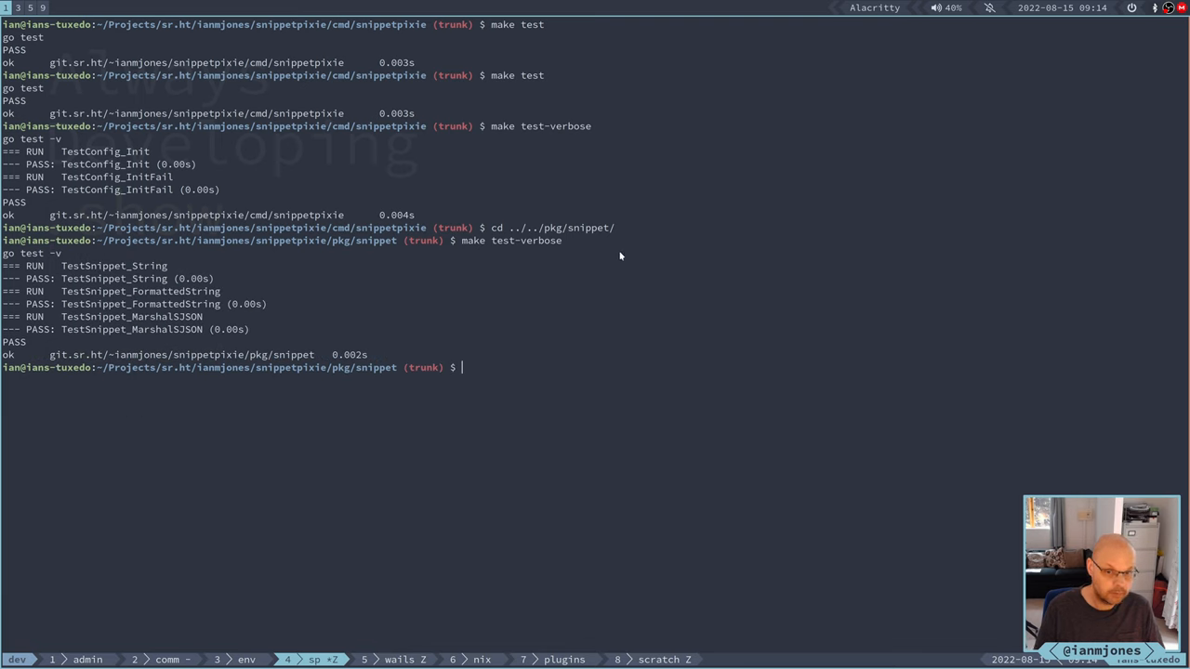
type("cd -")
key("Return")
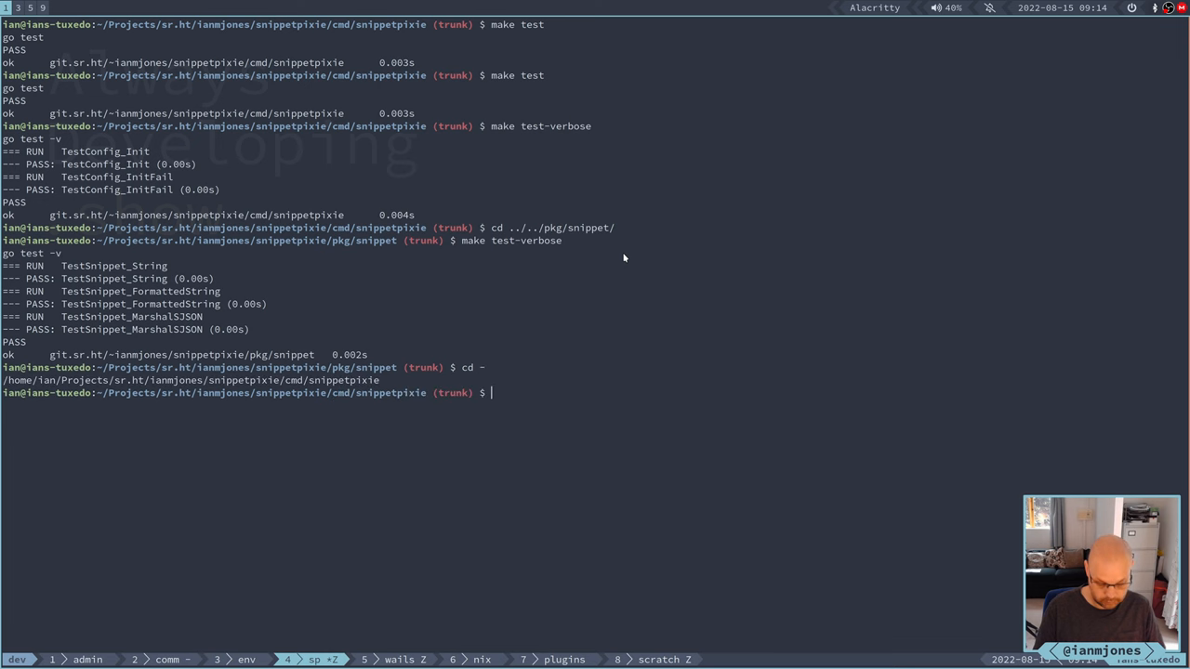
key("super+5")
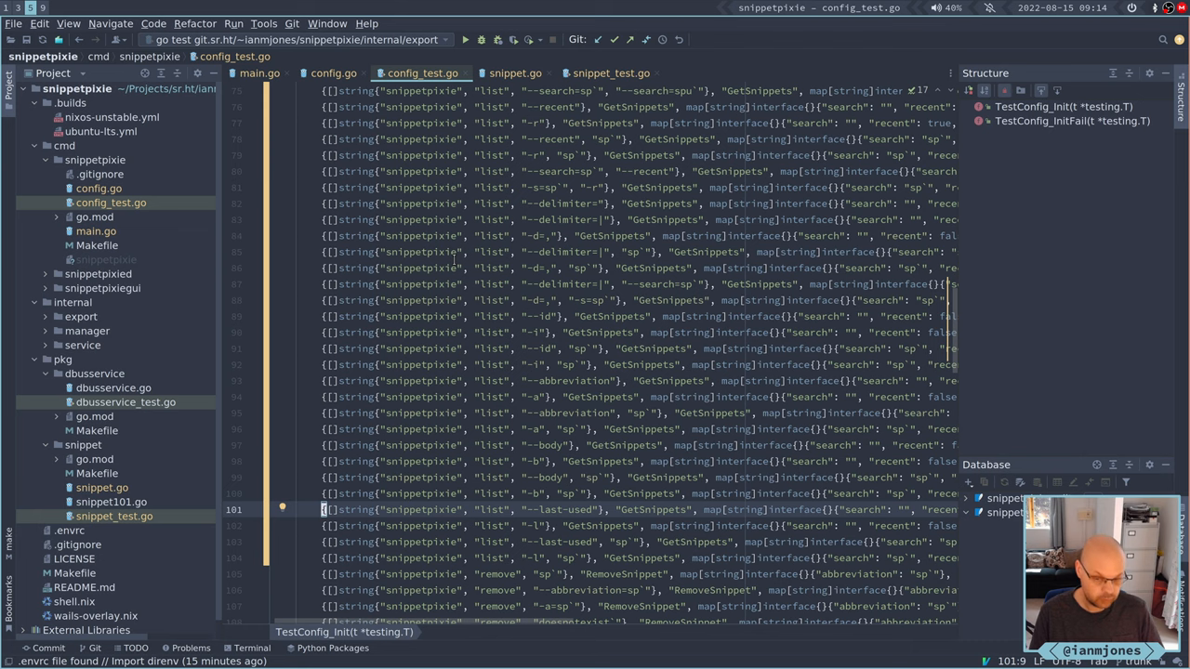
key("super+1")
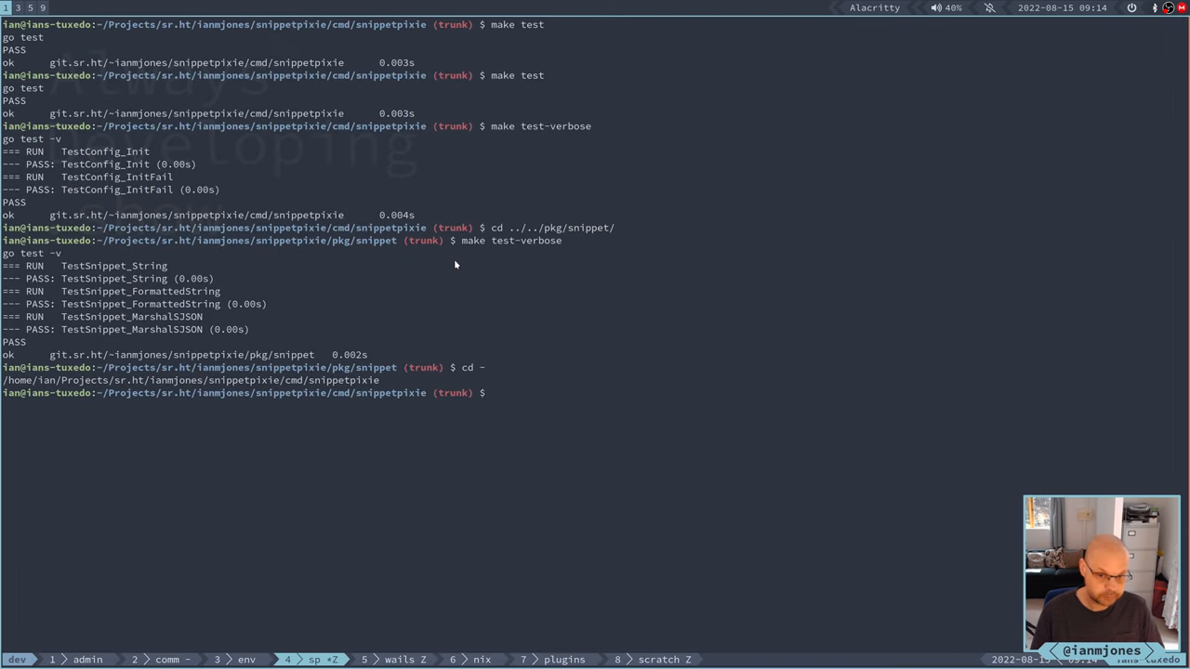
type("make")
Step: Run make to format and rebuild snippetpixie, then clear and enlarge the terminal
key("Return")
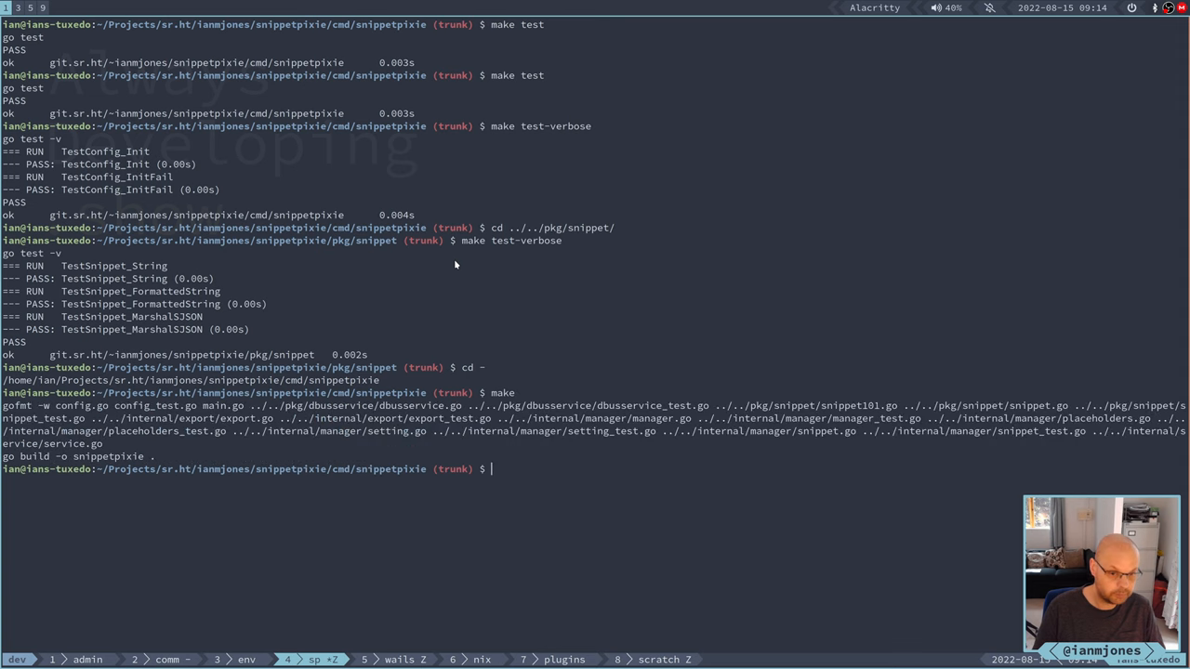
type("clear")
key("Return")
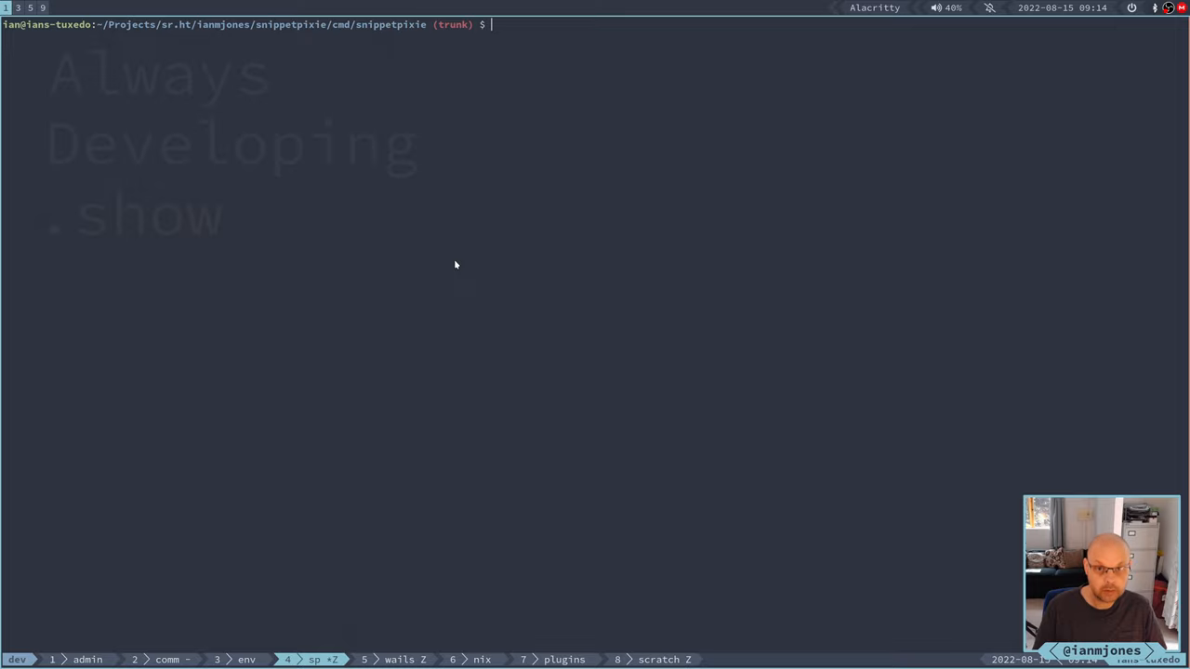
key("ctrl+equal")
key("ctrl+equal")
key("ctrl+equal")
key("ctrl+equal")
key("ctrl+equal")
key("ctrl+equal")
type("c")
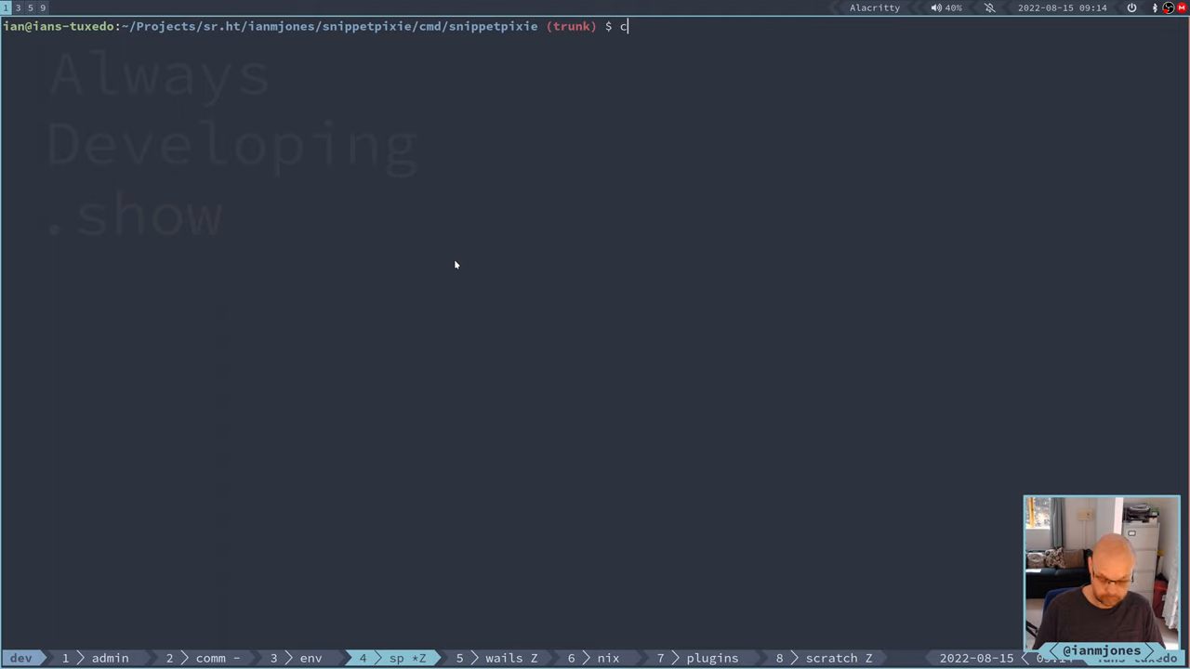
type("lear")
key("Return")
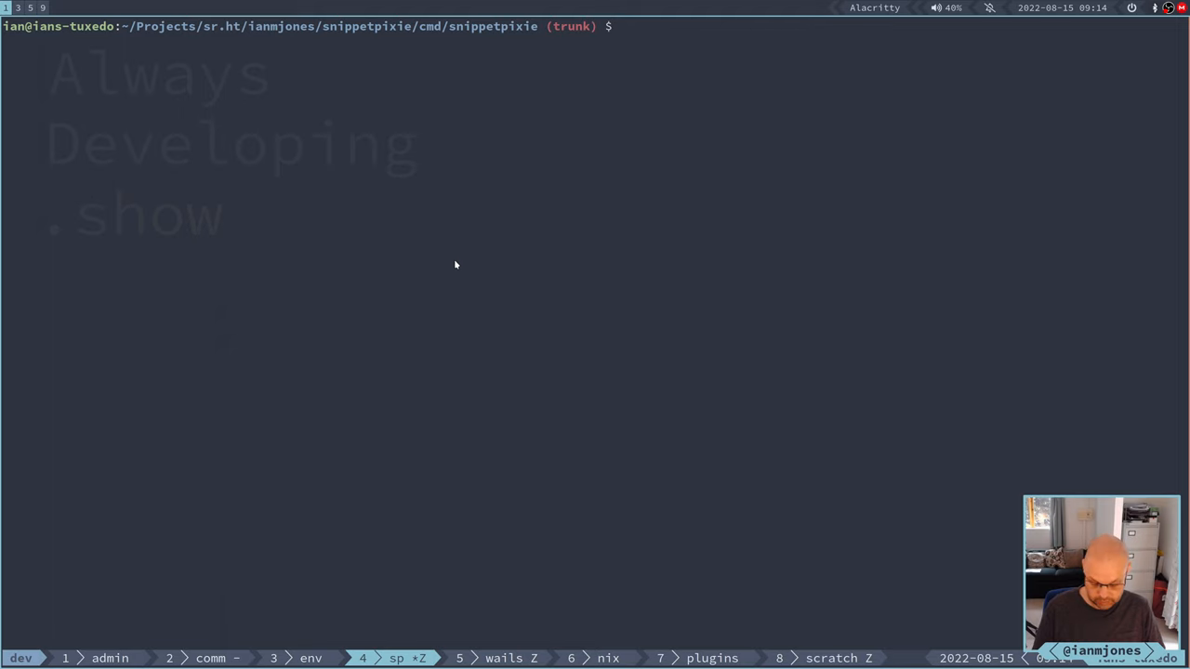
type("./snip")
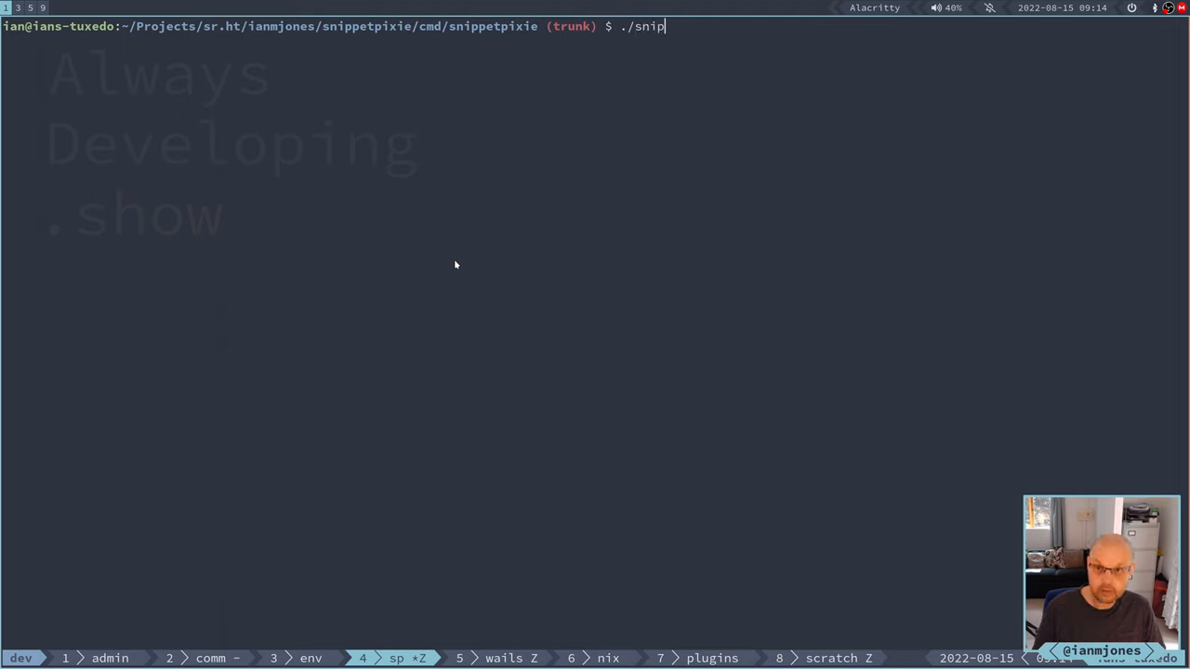
Step: Run ./snippetpixie list --body wibble, then return to GoLand's recent files switcher
key("Tab")
type("ist ")
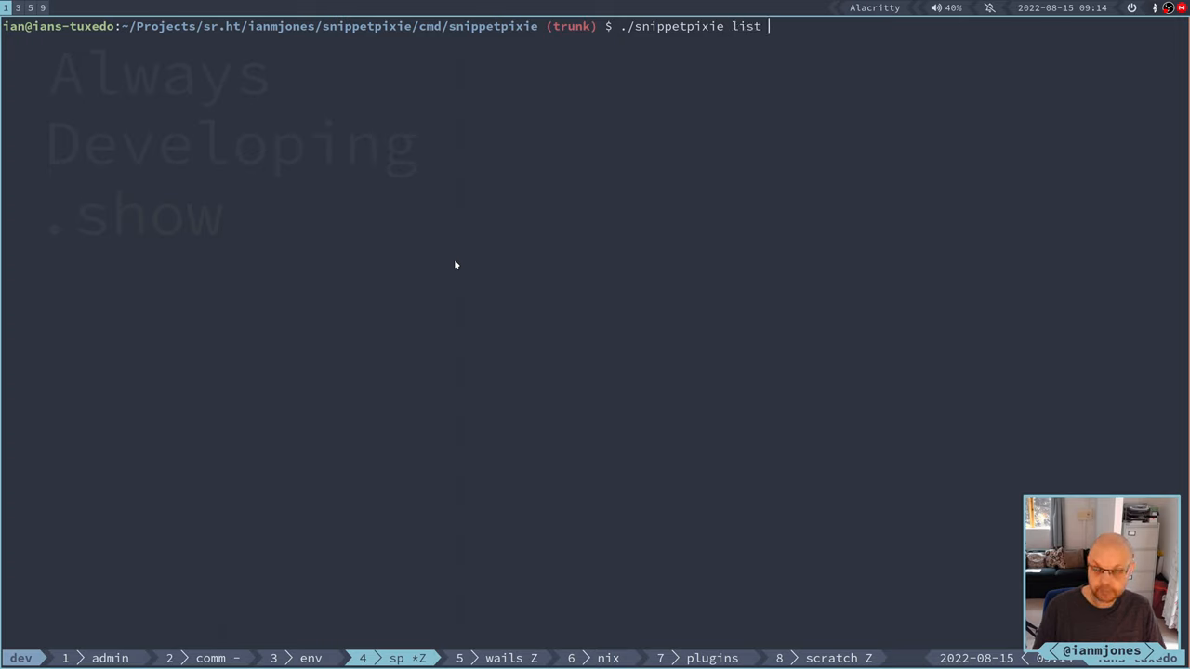
type("--")
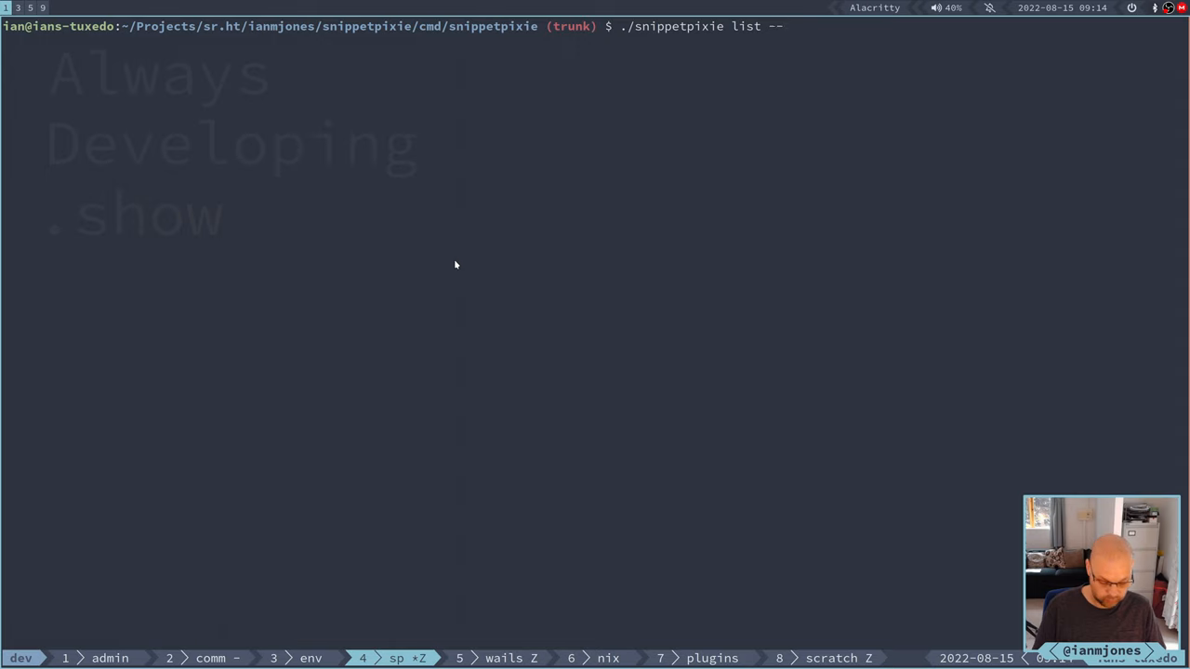
type("body wibble")
key("Return")
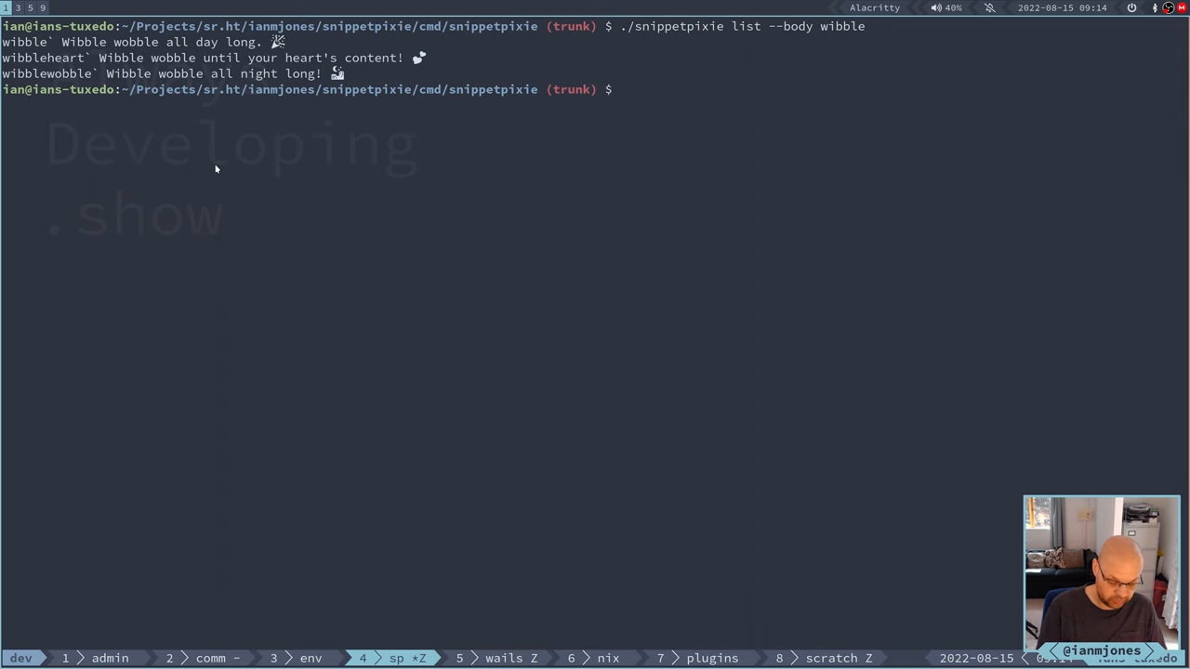
key("super+5")
key("ctrl+Tab")
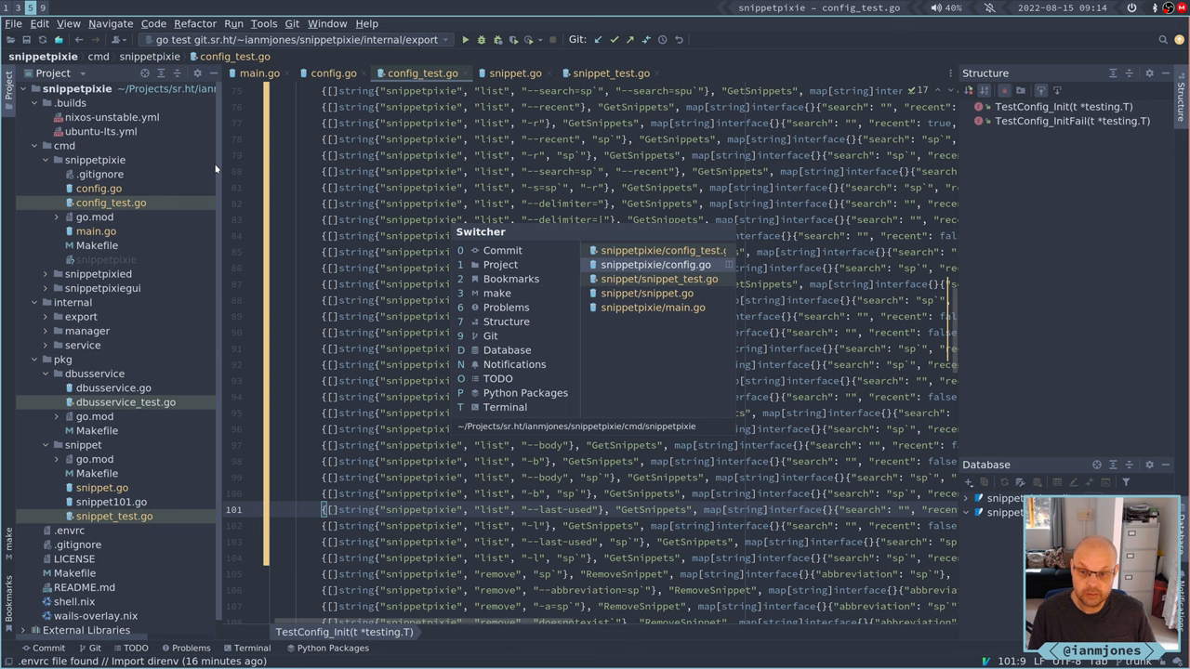
Step: Switch to main.go and review the GetSnippets case, selecting the c.Args["recent"].(bool) lookup
key("ctrl+Tab")
key("ctrl+Tab")
key("ctrl+Tab")
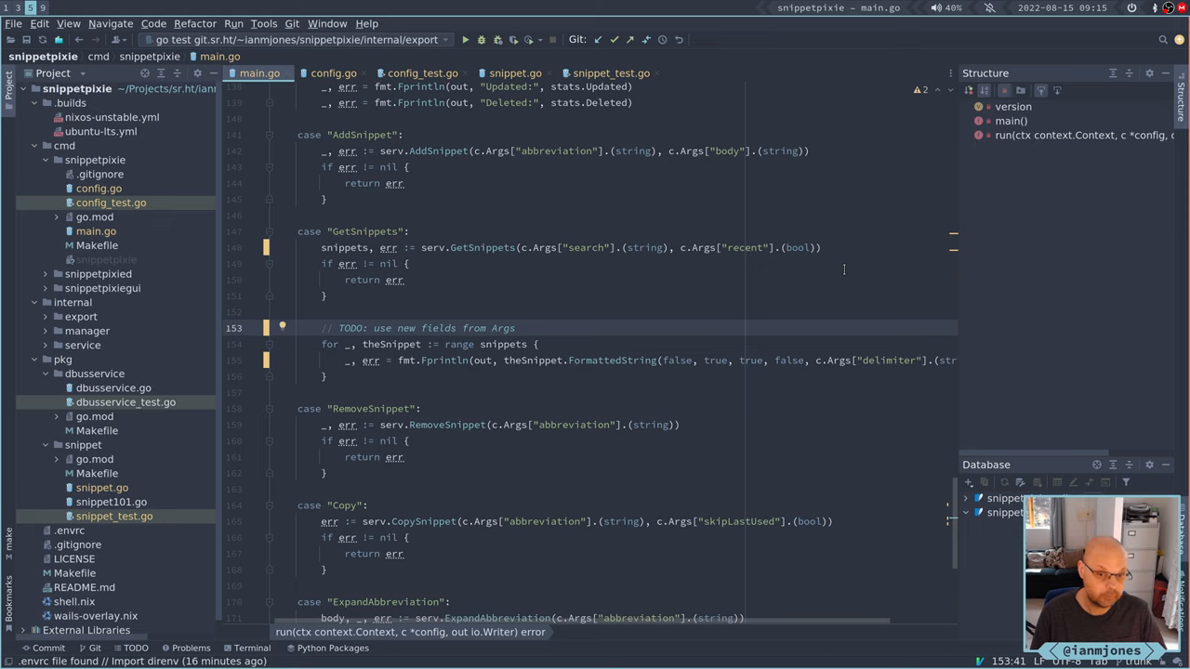
left_click(364, 232)
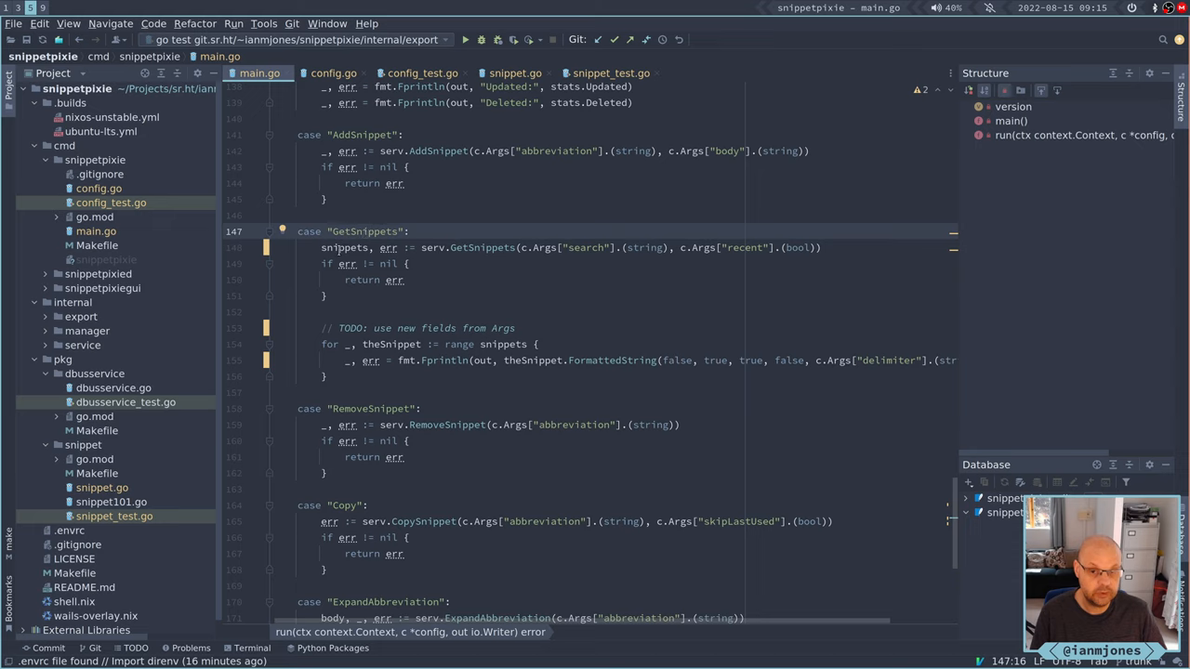
left_click(581, 248)
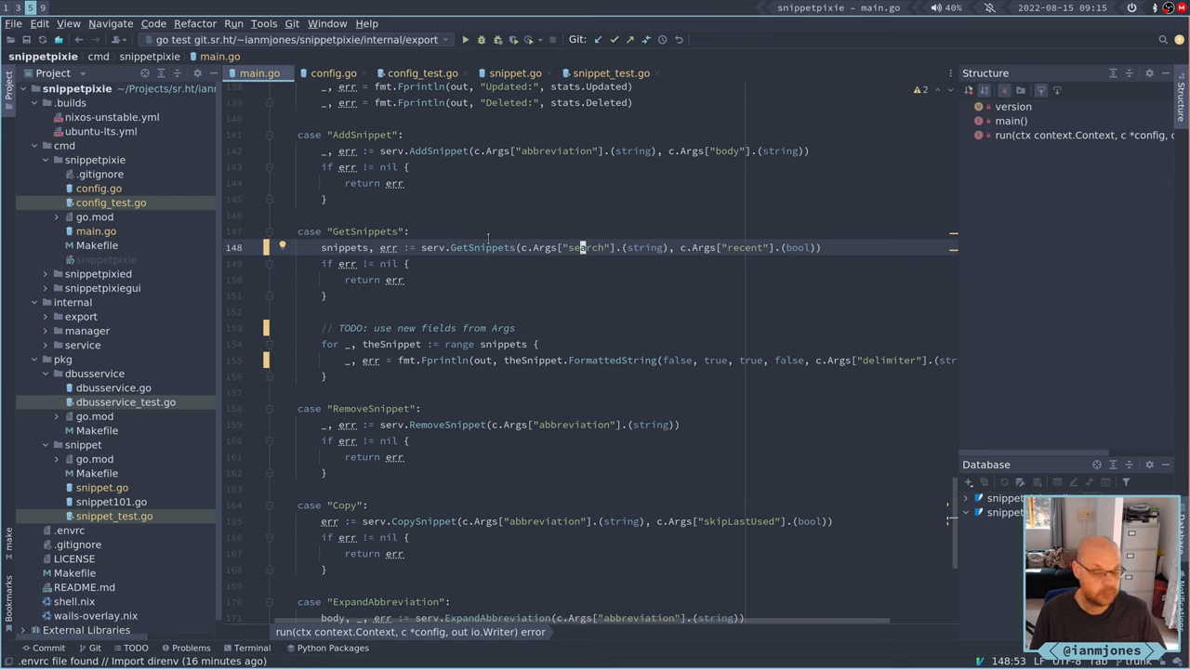
left_click(435, 363)
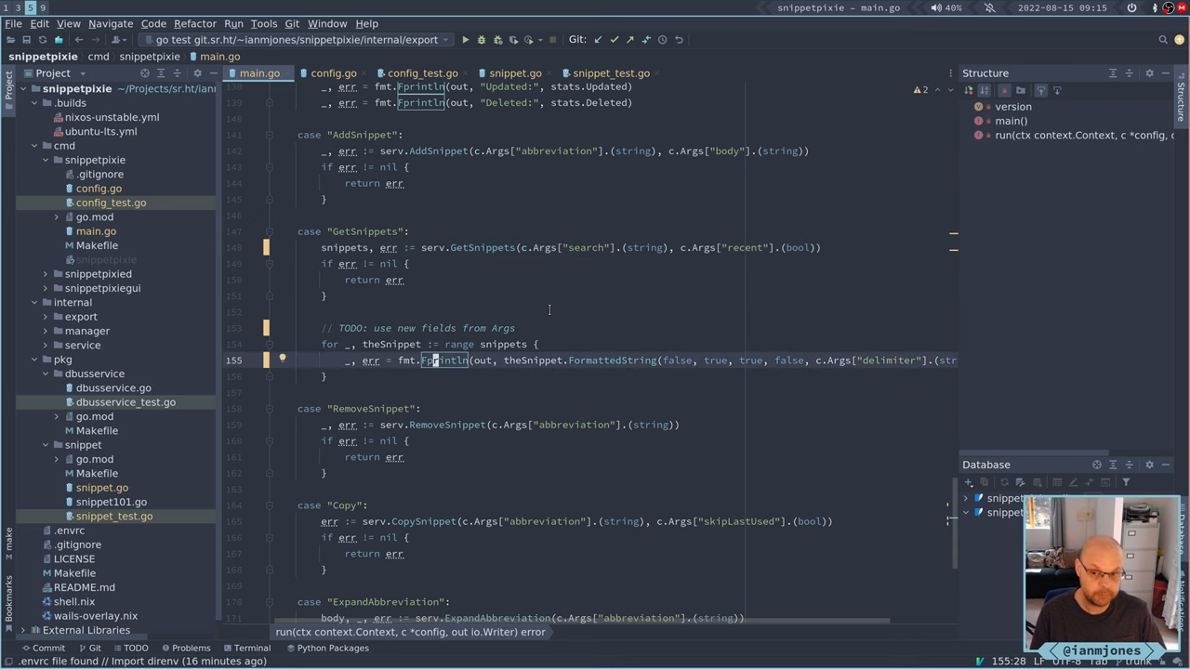
scroll(549, 310, "down", 1)
scroll(550, 311, "right", 3)
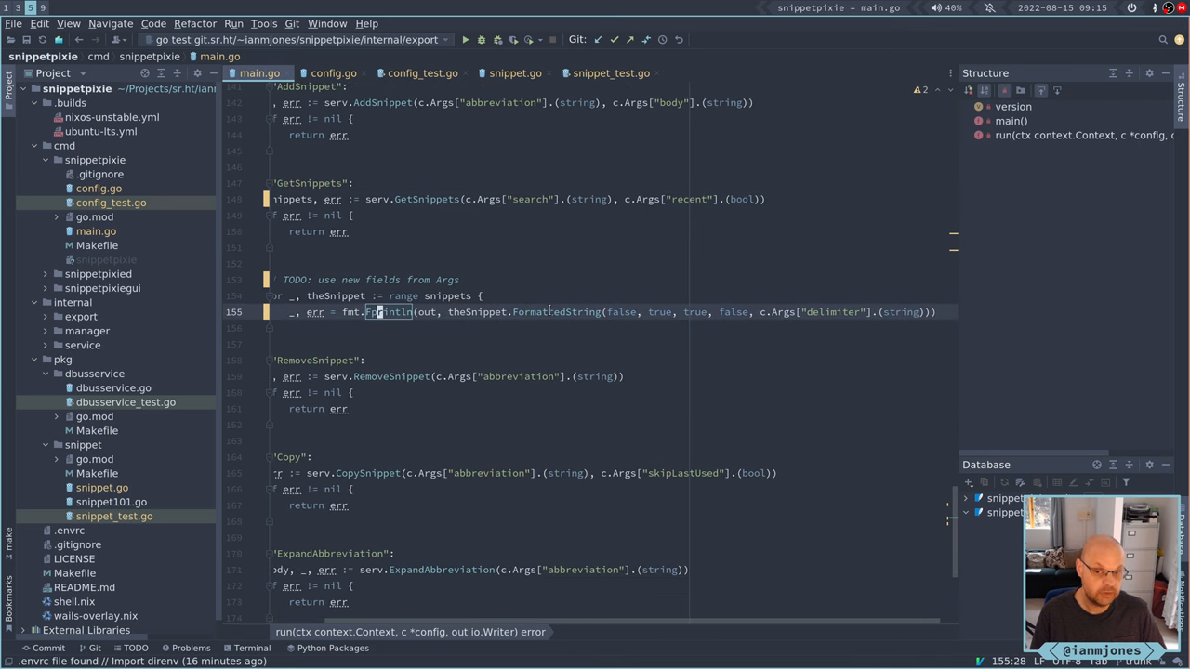
left_click(558, 312)
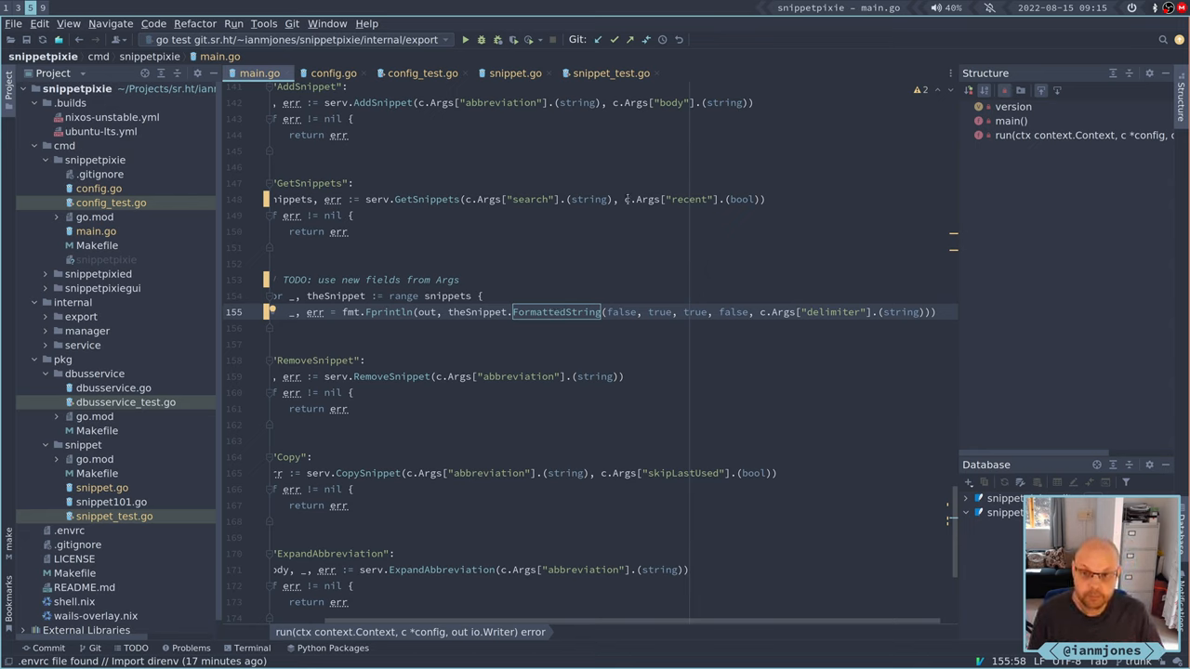
left_click_drag(628, 199, 752, 199)
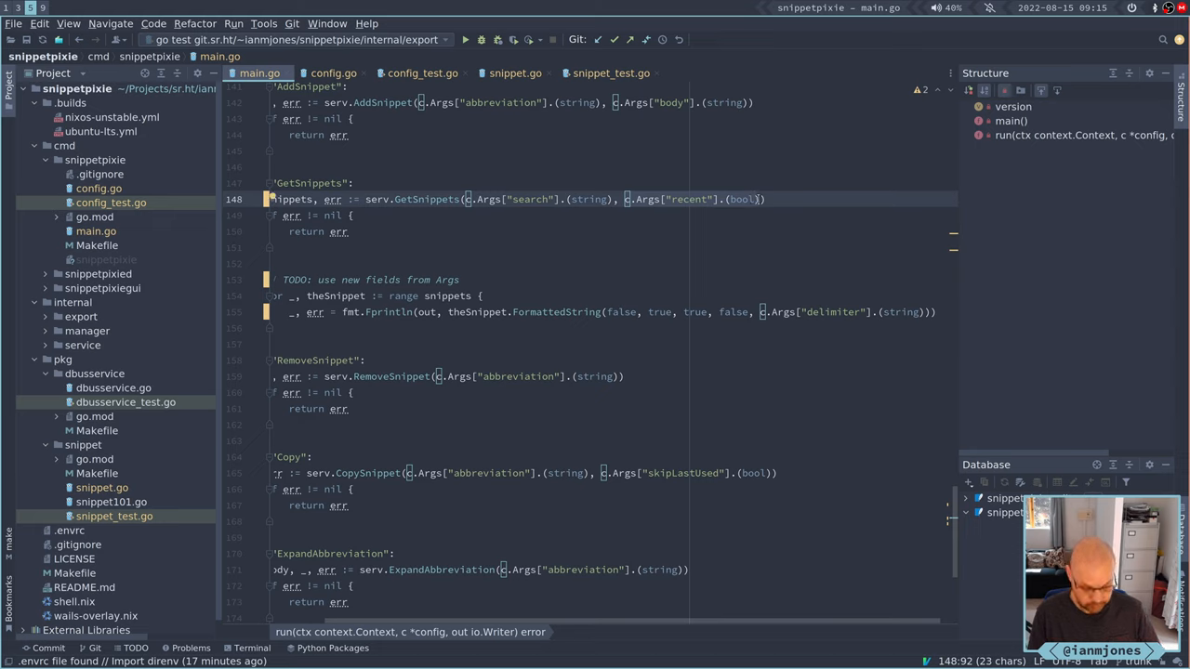
Step: Replace FormattedString's four boolean literals on line 155 with pasted c.Args lookups
left_click(606, 312)
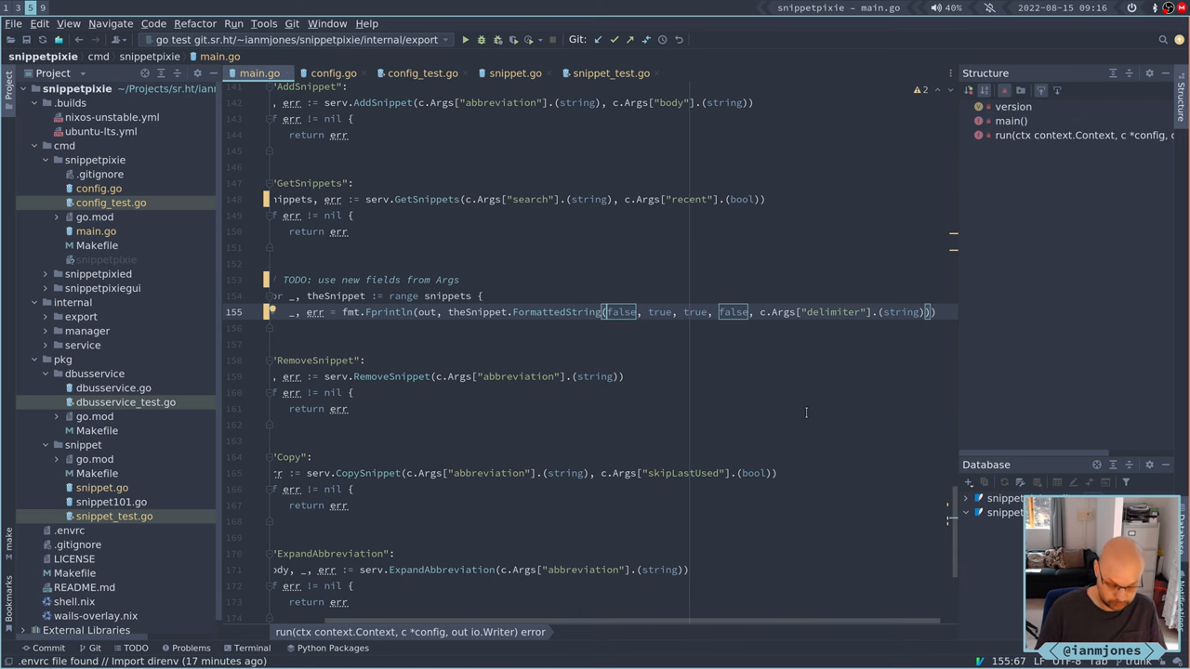
key("ctrl+Delete")
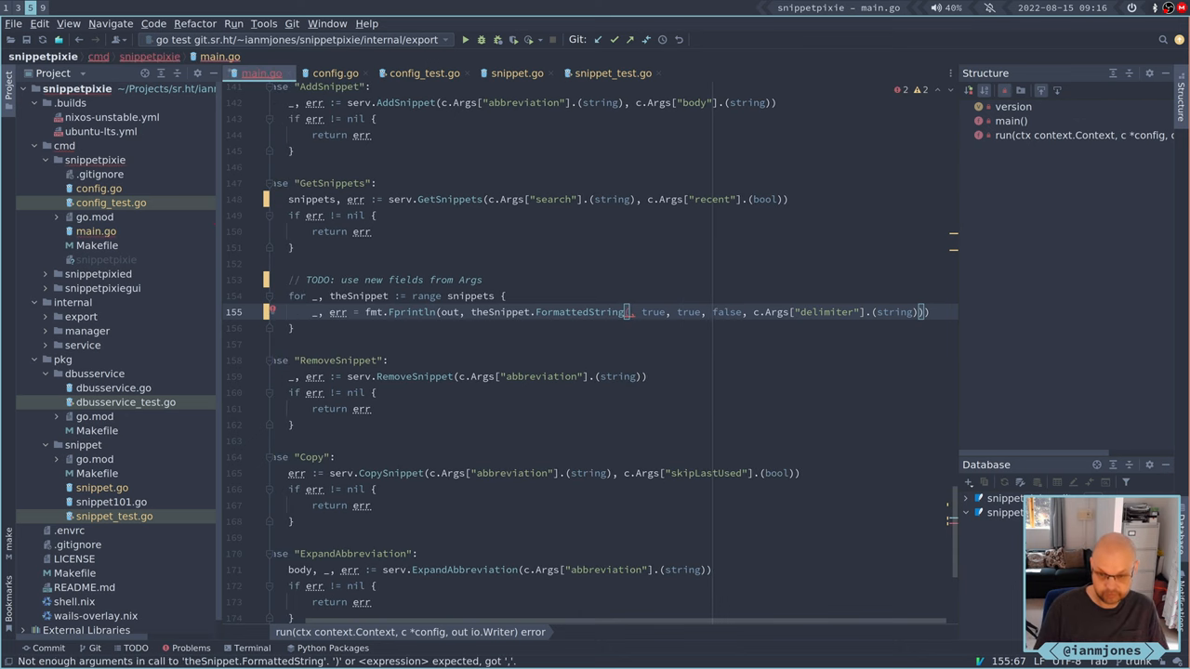
type("c.Args[\"recent\"].(bool)")
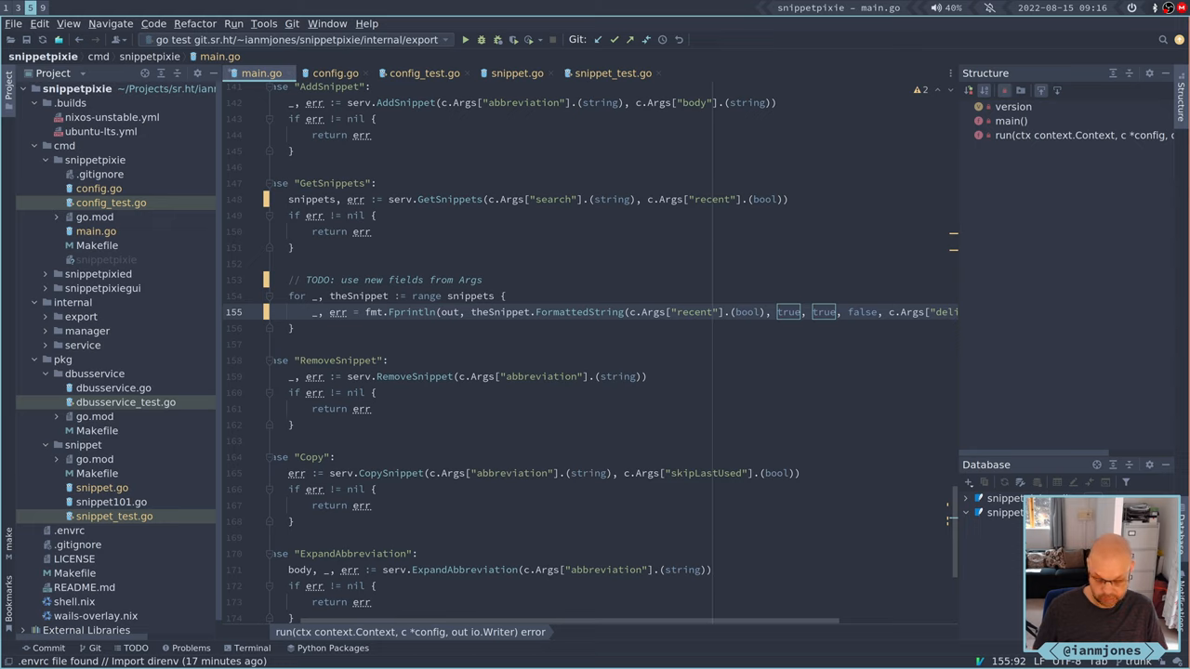
type("c.Args[\"recent\"].(bool)")
type("c.Args[\"recent\"].(bool)")
key("Right")
key("Right")
key("ctrl+shift+Right")
type("c.Args[\"recent\"].(bool)")
key("Left")
key("Left")
key("Left")
key("Left")
key("Left")
key("Left")
key("Left")
key("Left")
key("Left")
key("Left")
key("Left")
key("Left")
key("Left")
key("Left")
key("Left")
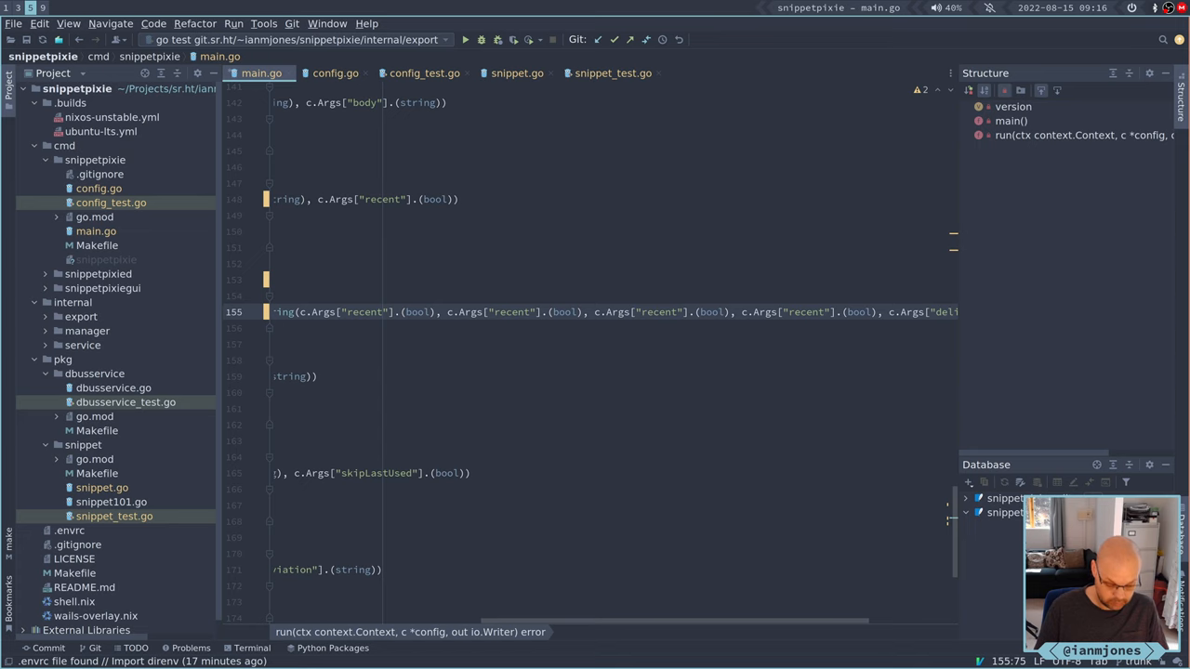
Step: Rename the pasted keys to id, abbreviation, body and lastUsed and review the call
key("ctrl+Delete")
type("id")
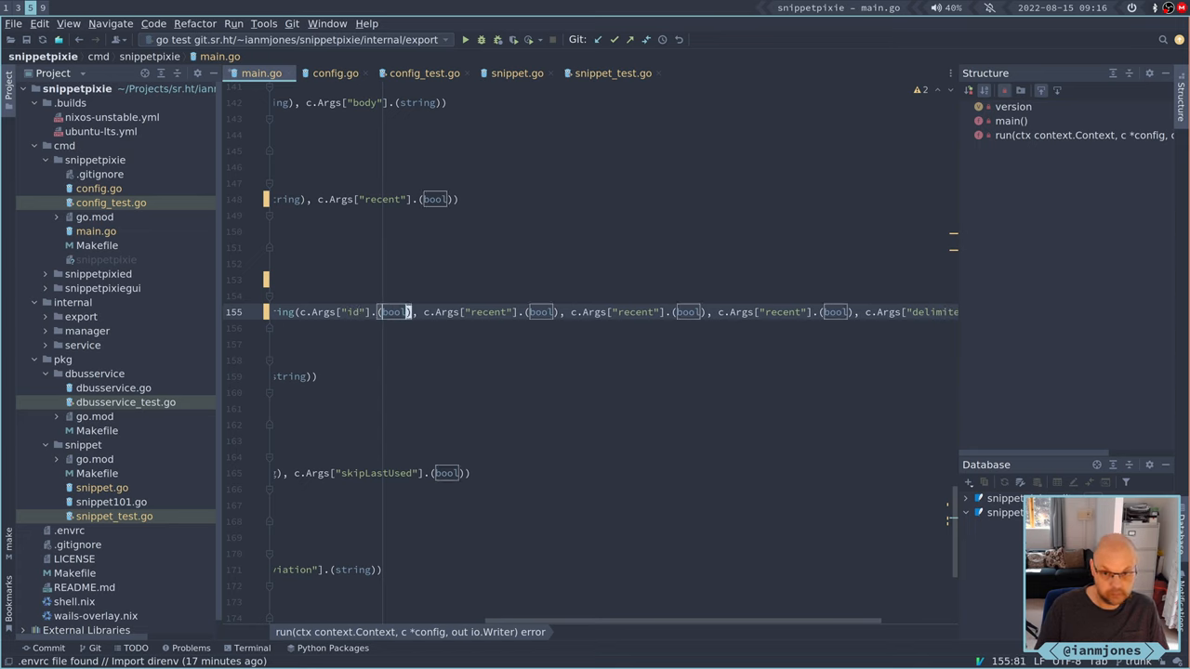
key("Right")
key("Right")
key("Right")
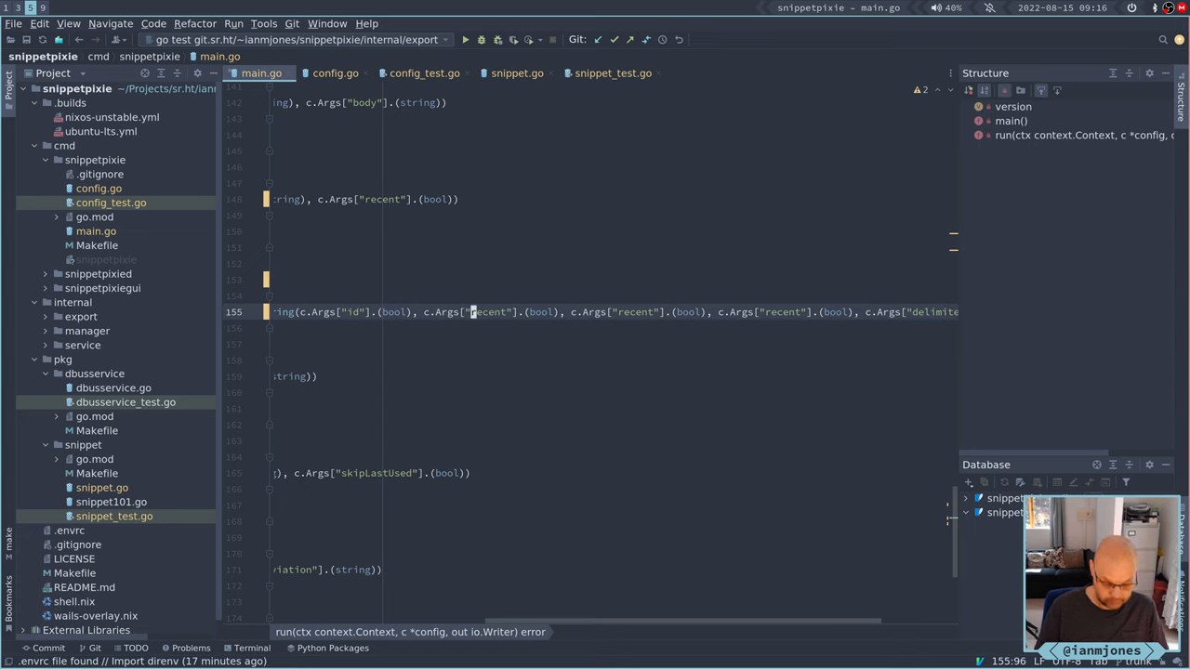
key("ctrl+Delete")
type("abbreviatio")
key("ctrl+Right")
key("ctrl+Right")
key("ctrl+Right")
key("ctrl+Right")
key("ctrl+Right")
key("ctrl+Right")
key("ctrl+Right")
key("ctrl+Right")
key("ctrl+Delete")
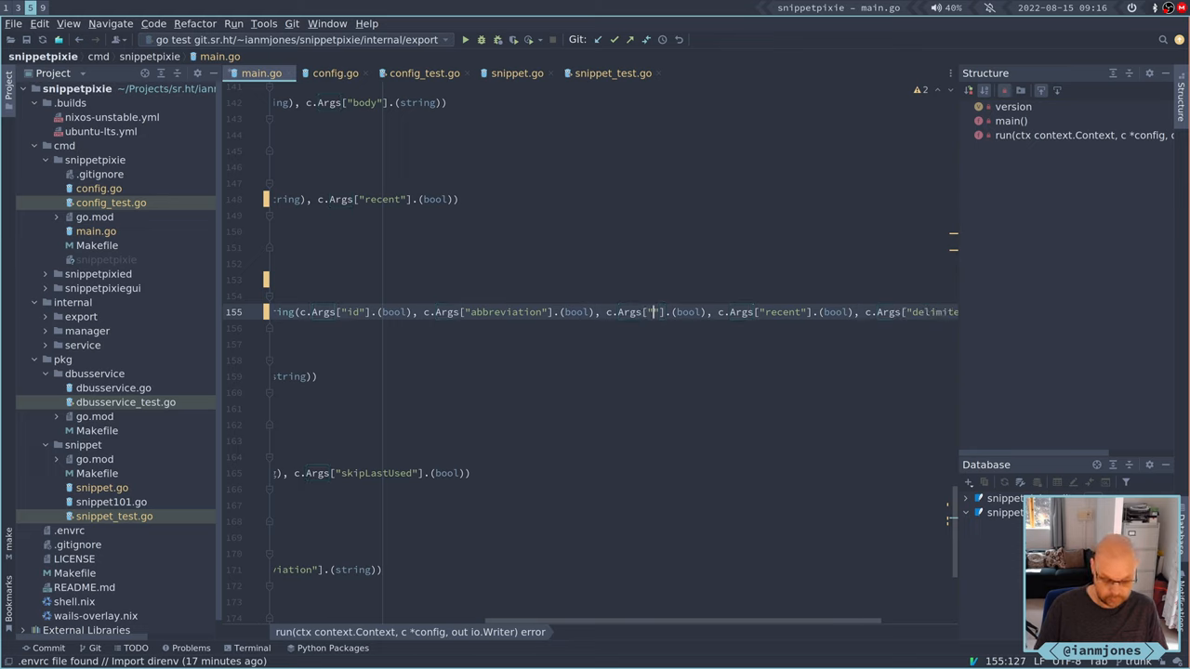
type("body")
key("ctrl+Right")
key("ctrl+Right")
key("ctrl+Right")
key("ctrl+Right")
key("ctrl+Right")
key("ctrl+Right")
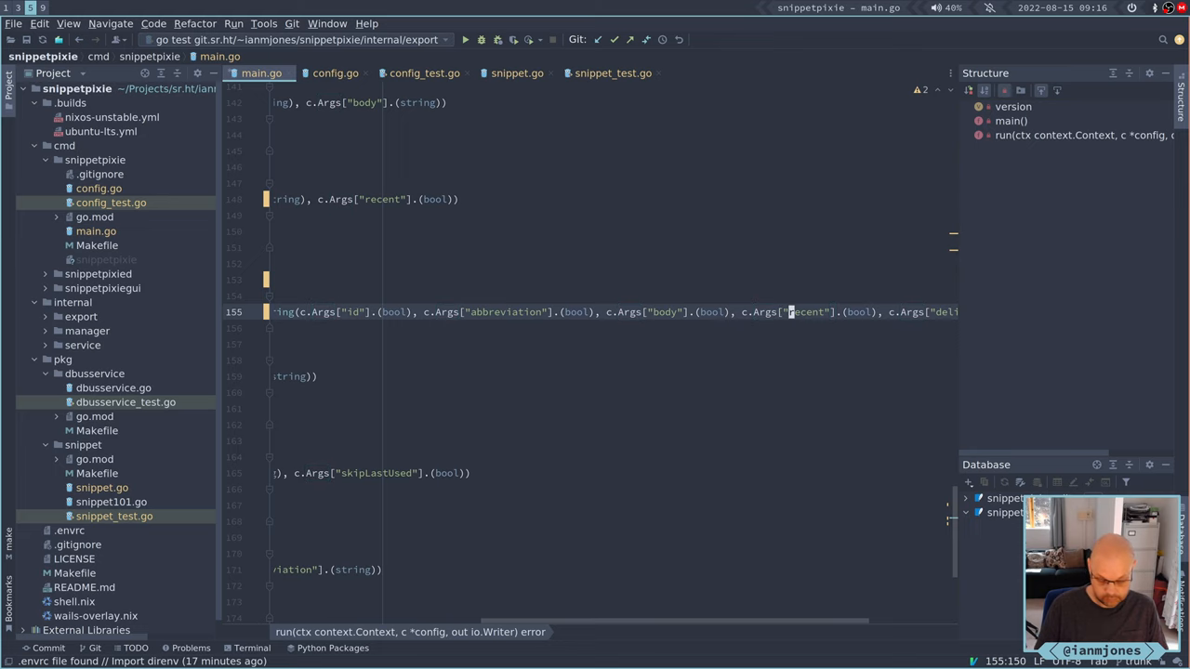
key("ctrl+Delete")
type("lastUsed")
key("Escape")
key("0")
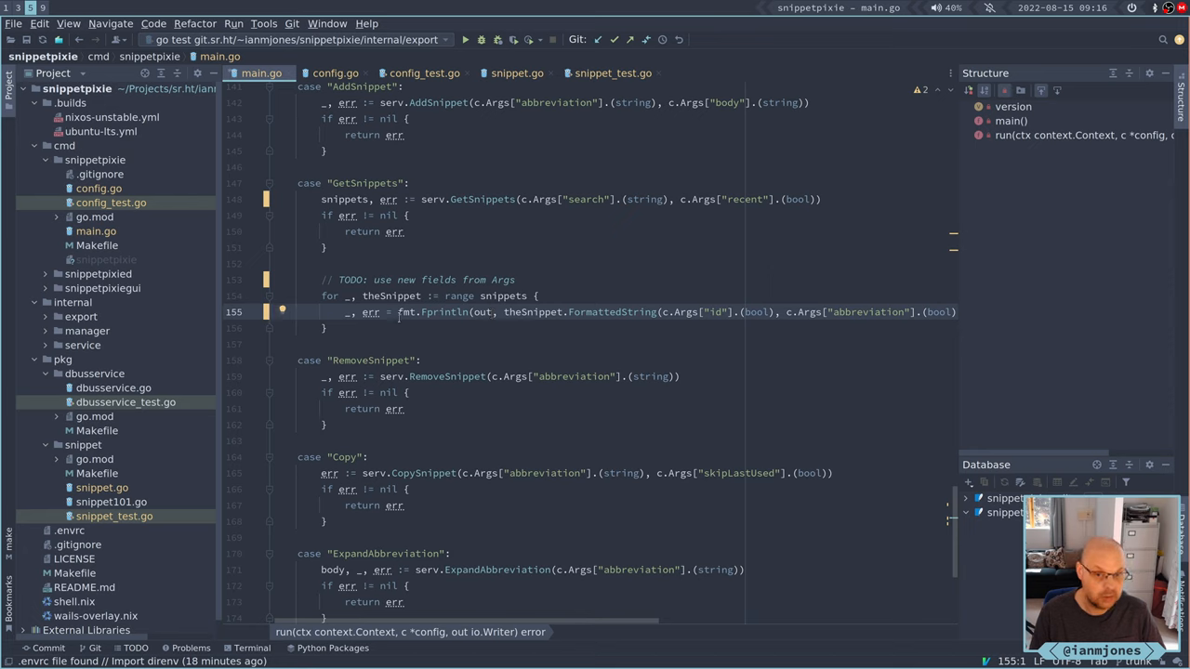
left_click(600, 313)
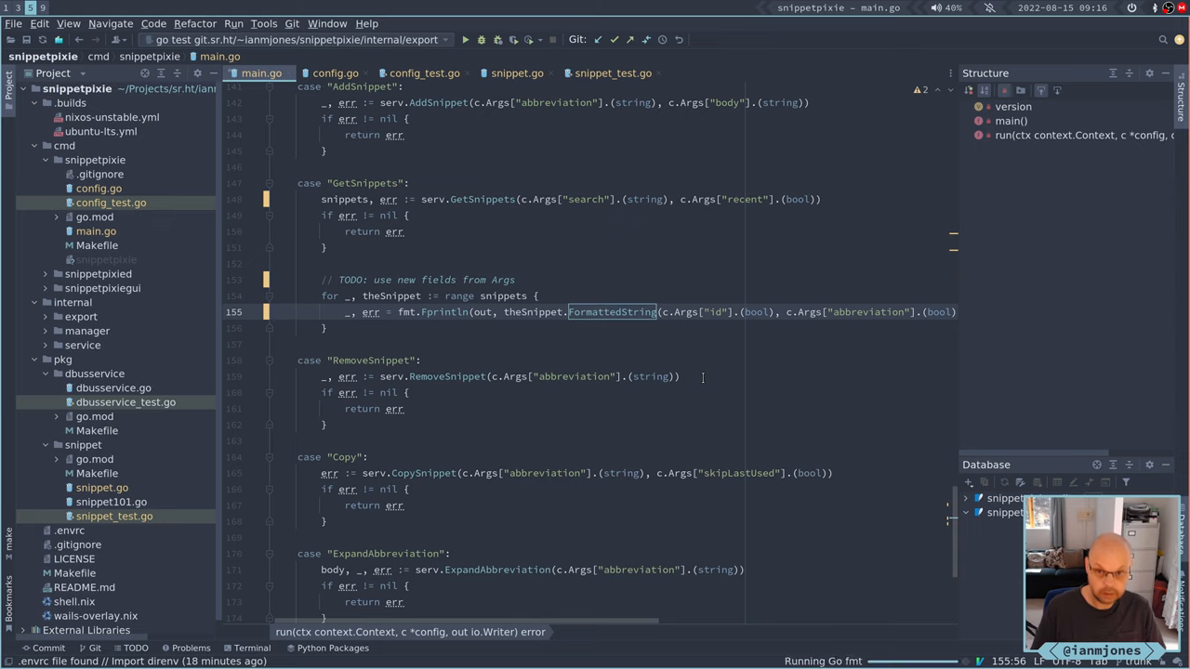
Step: Run make, then rerun ./snippetpixie list --body wibble to see only snippet bodies
key("super+3")
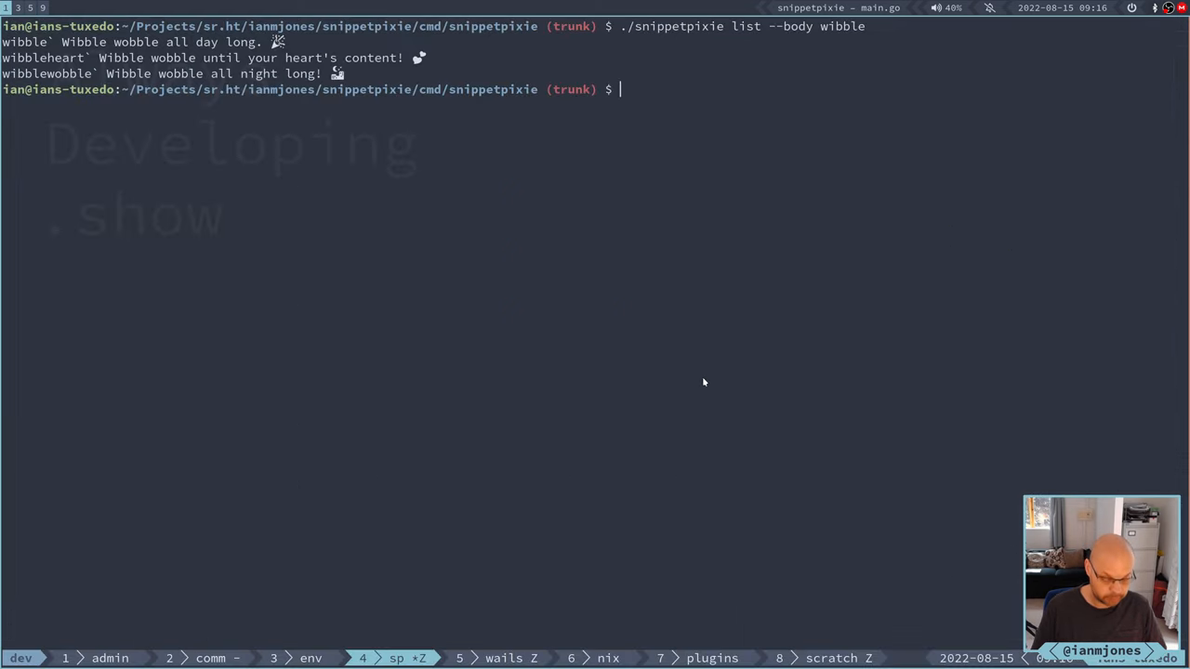
type("make")
key("Return")
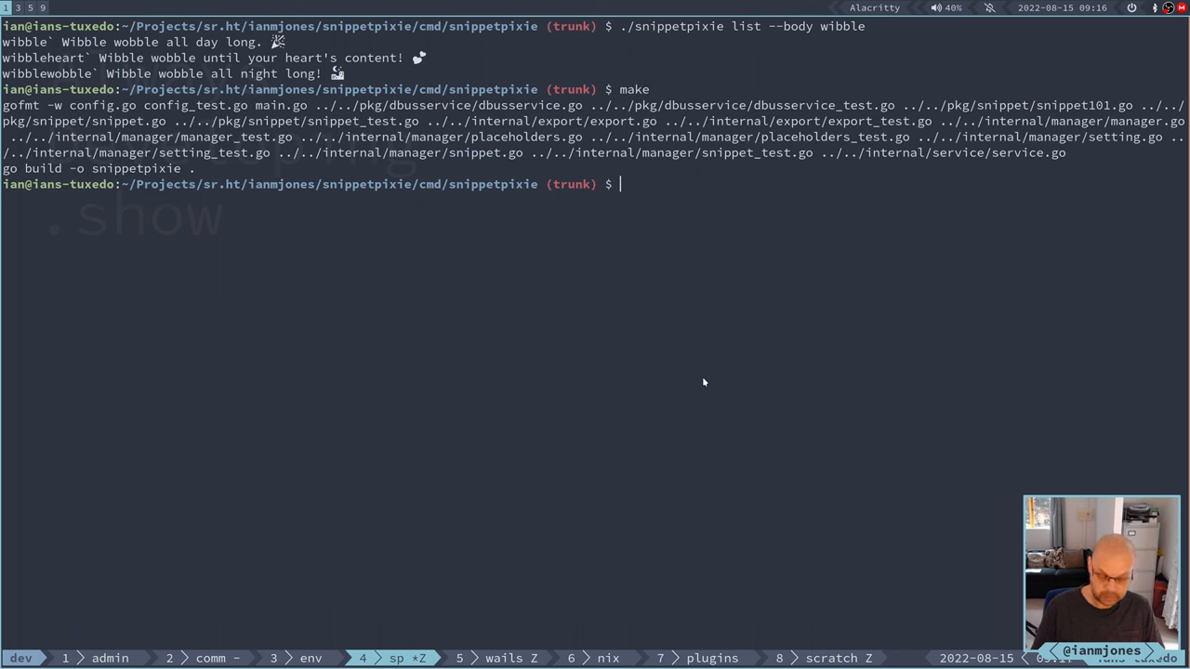
key("Up")
key("Up")
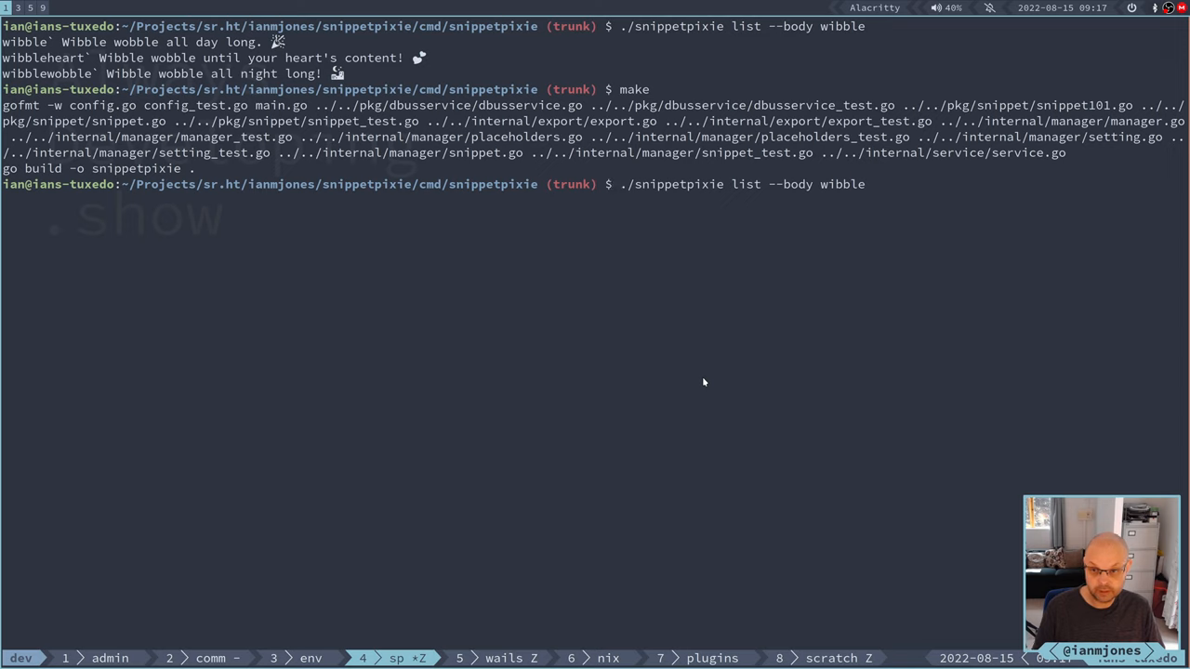
key("ctrl+a")
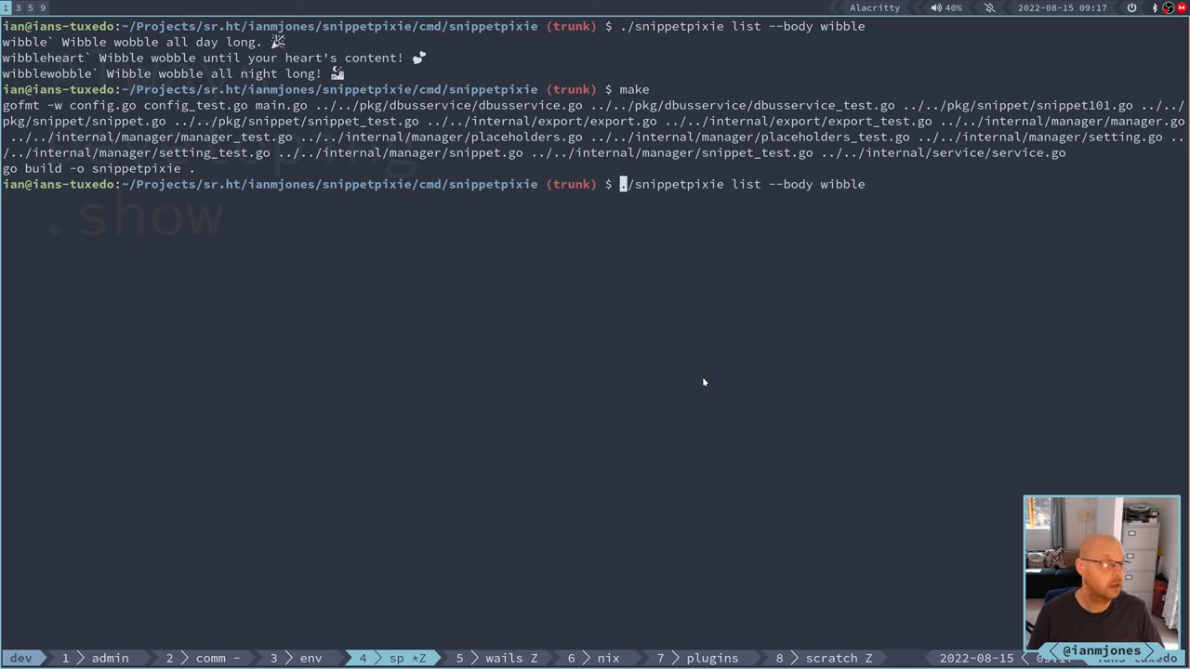
key("Return")
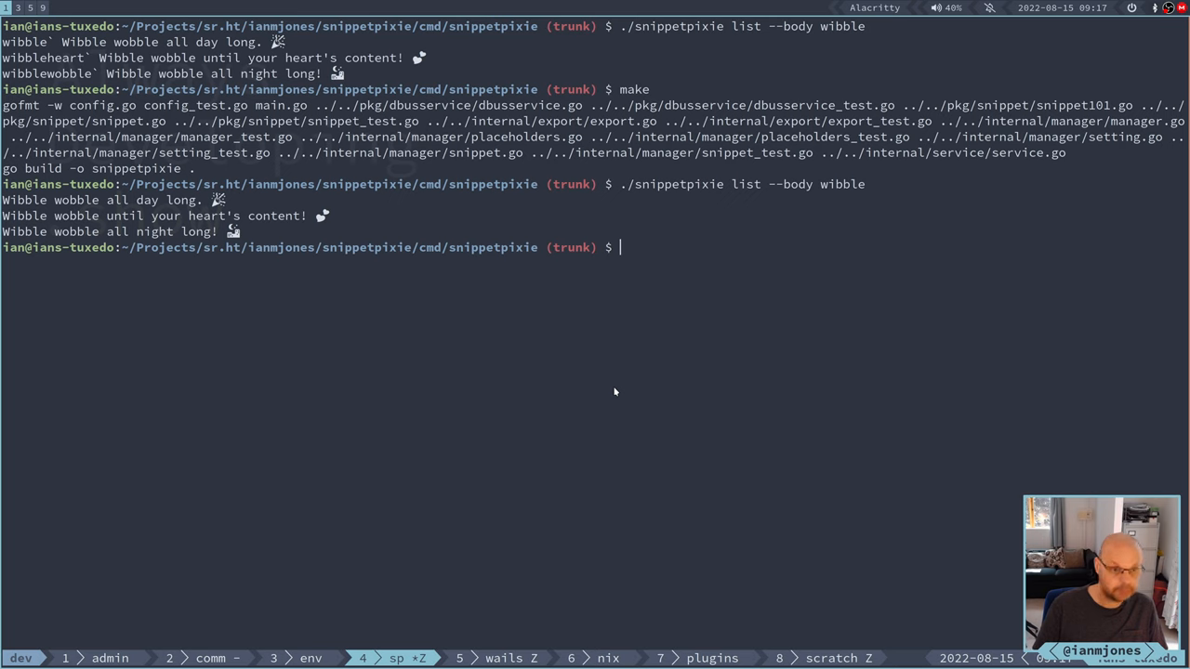
Step: List the wibble snippets with --id, then with --abbreviation
key("Up")
key("Home")
key("Right")
key("Right")
key("ctrl+Right")
key("ctrl+Right")
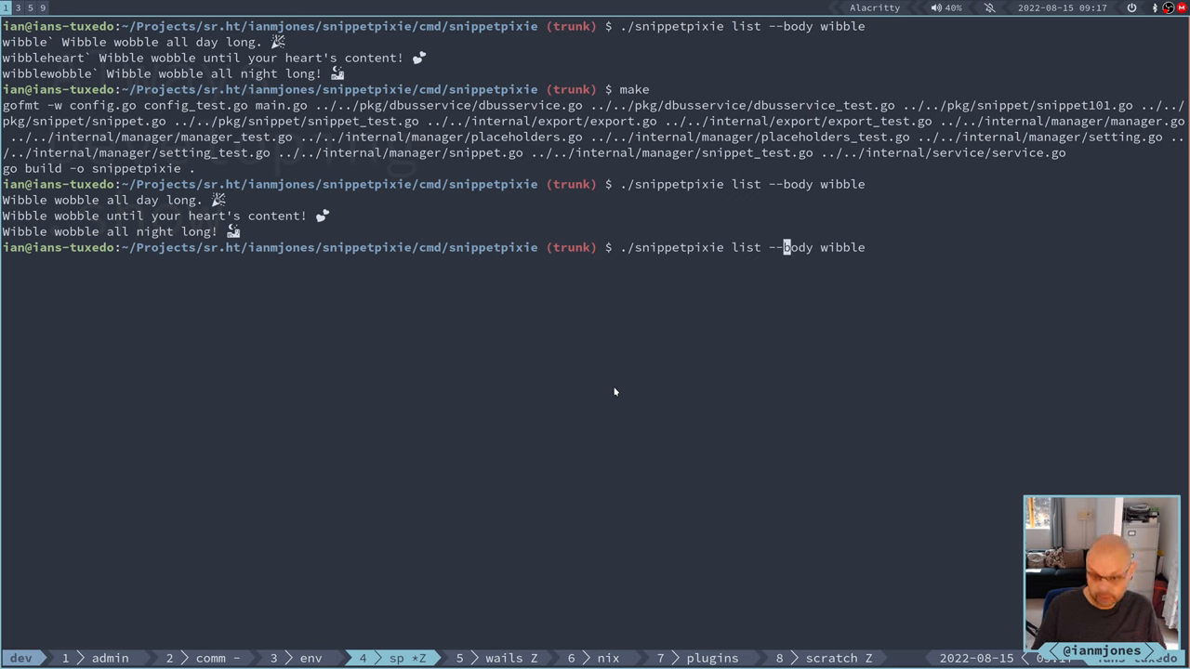
key("alt+d")
type("id")
key("Return")
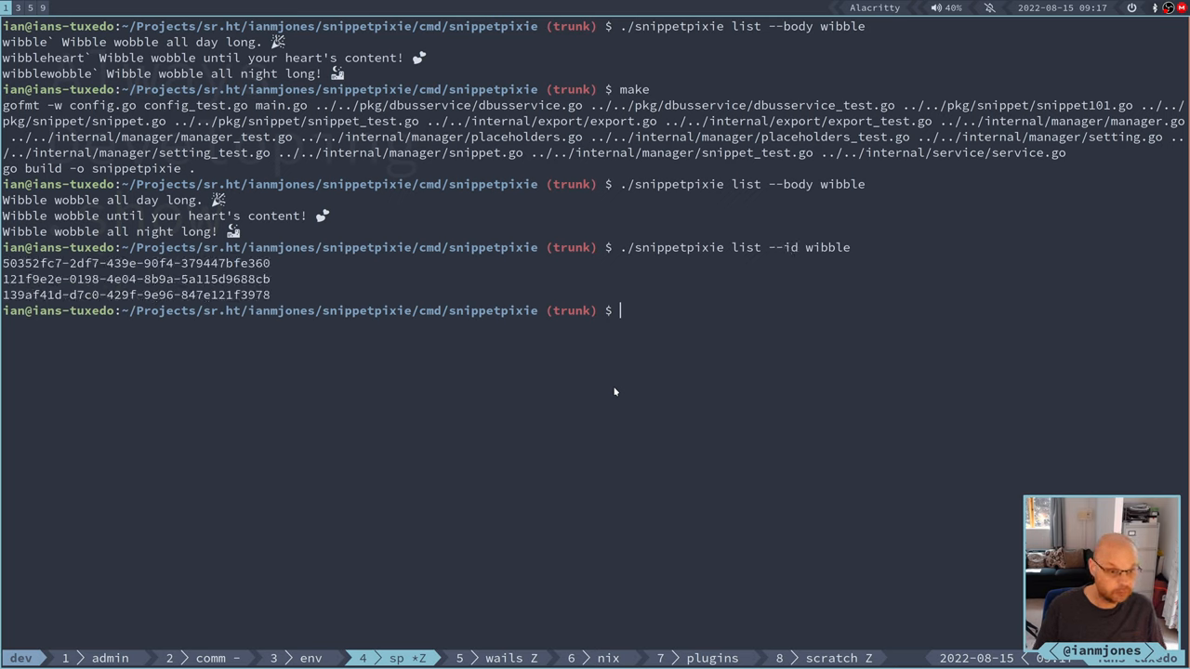
key("Up")
key("Home")
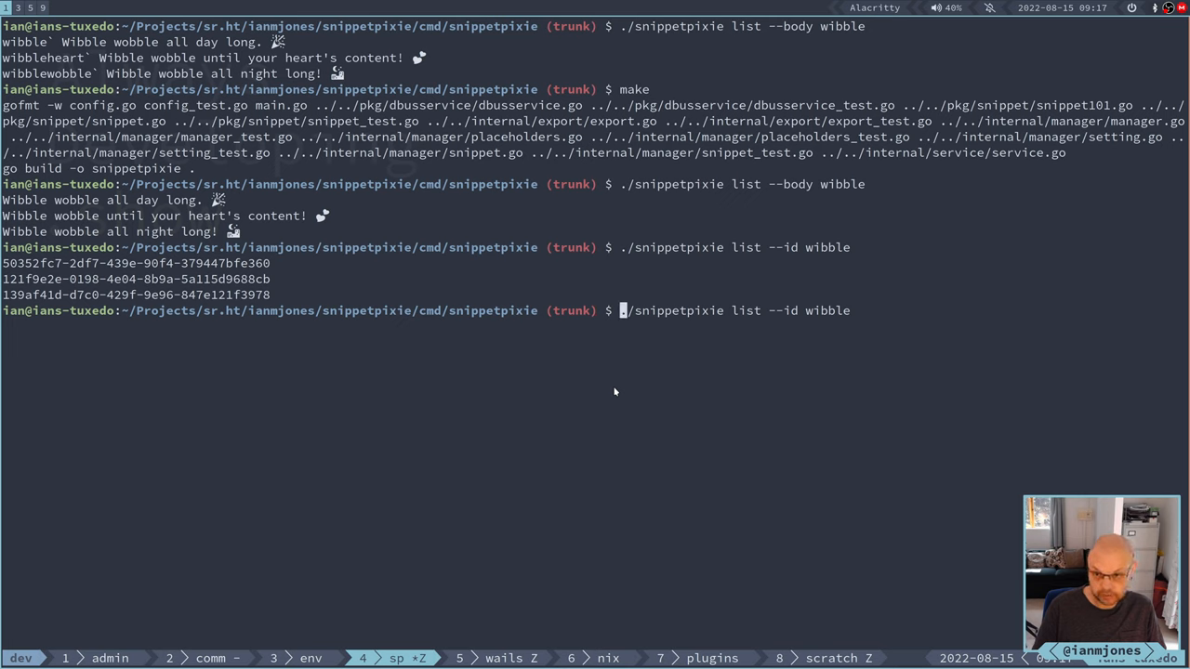
key("Right")
key("Right")
key("ctrl+Right")
key("ctrl+Right")
key("Right")
key("Right")
key("alt+d")
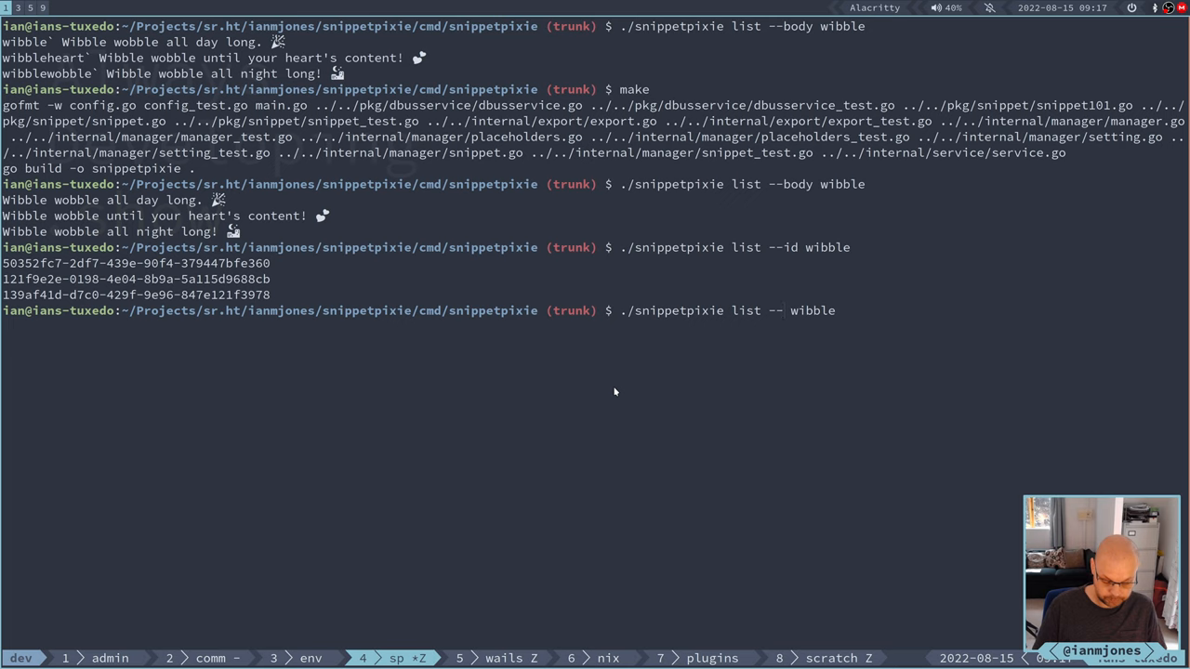
type("abbreviation")
key("Return")
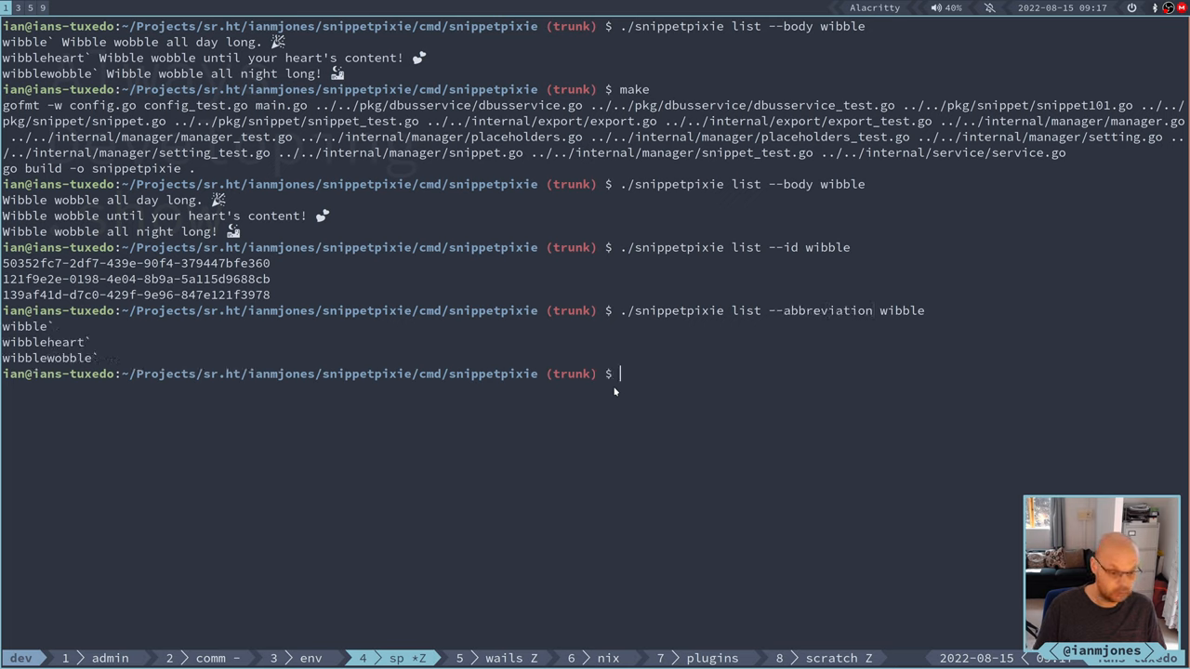
Step: List with --last-used, then --abbreviation --last-used --recent wibble, and start a fresh line
key("Up")
key("ctrl+a")
key("alt+f")
key("alt+f")
key("alt+f")
key("alt+f")
key("alt+d")
type("last-used")
key("Return")
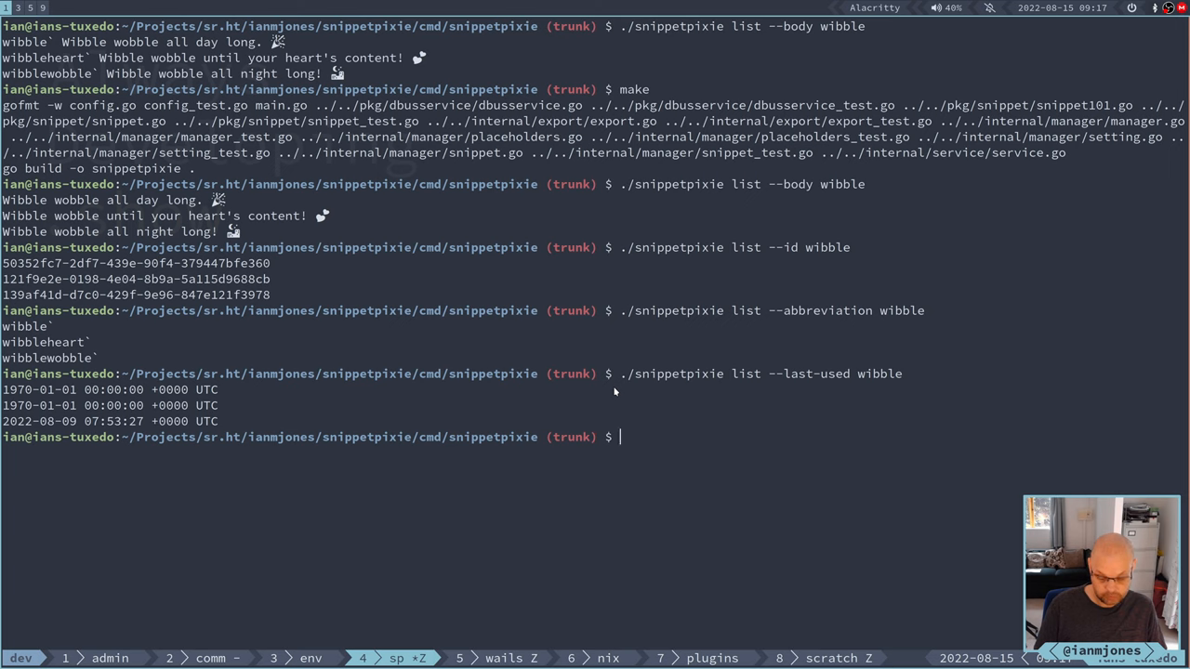
key("Up")
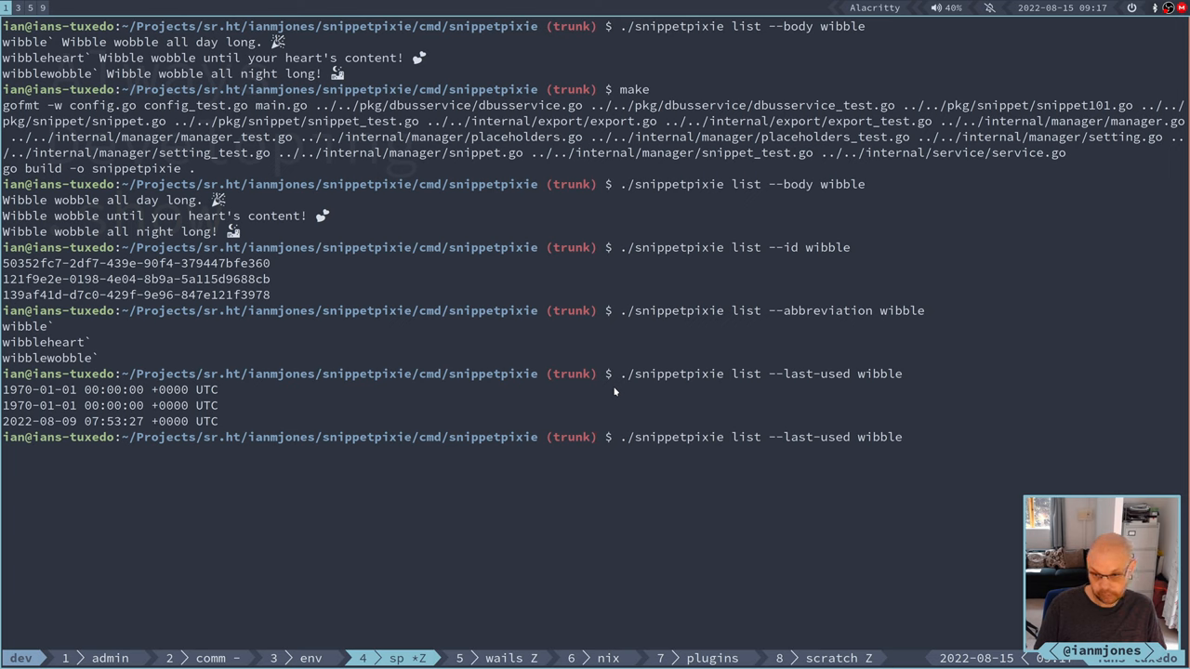
key("ctrl+Right")
key("ctrl+Right")
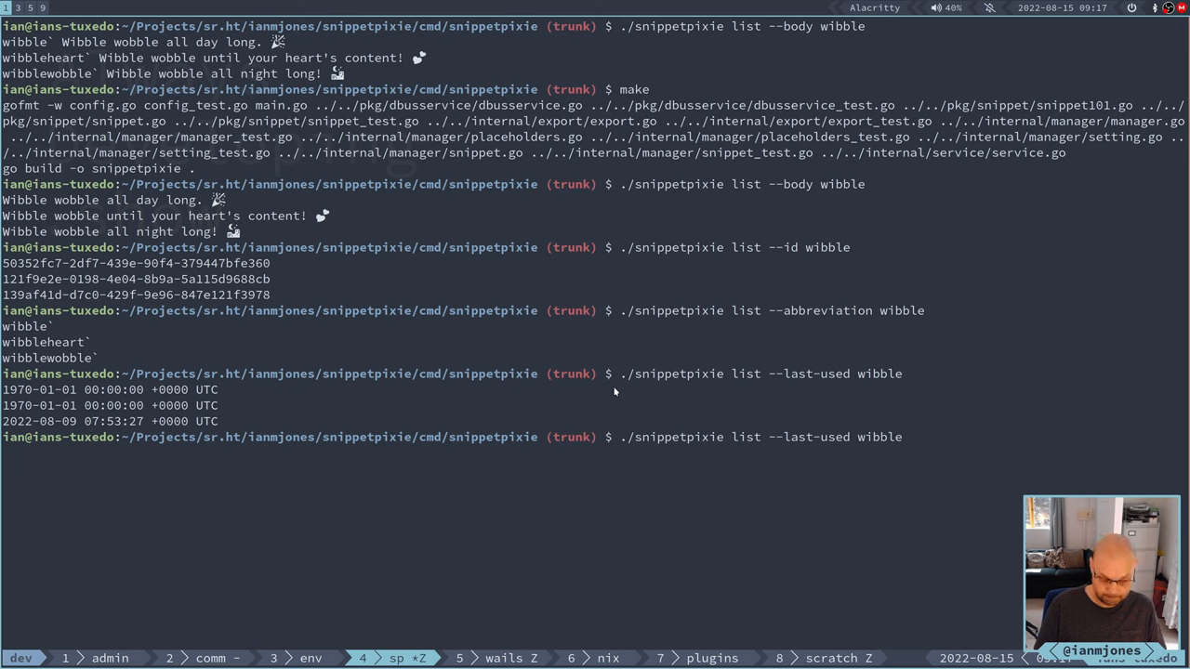
type("--abbreviation --")
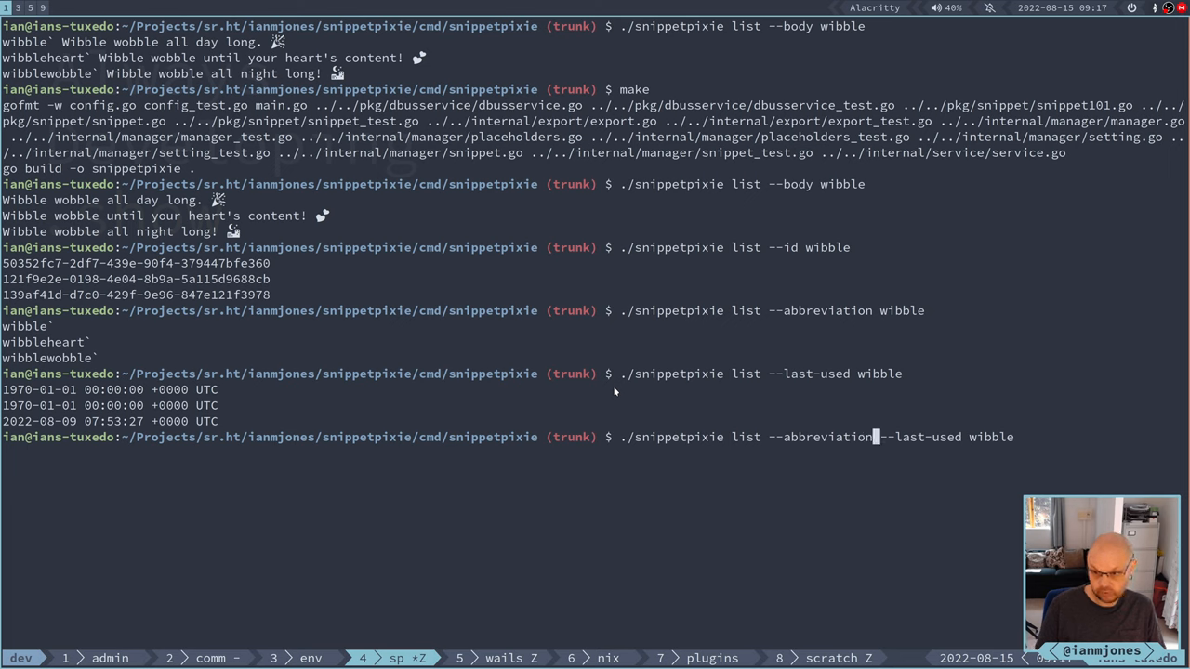
key("Right")
key("Right")
key("Right")
key("Right")
key("Right")
key("Right")
key("Right")
key("Right")
type("--re")
type("ent")
key("BackSpace")
key("BackSpace")
key("BackSpace")
type("c")
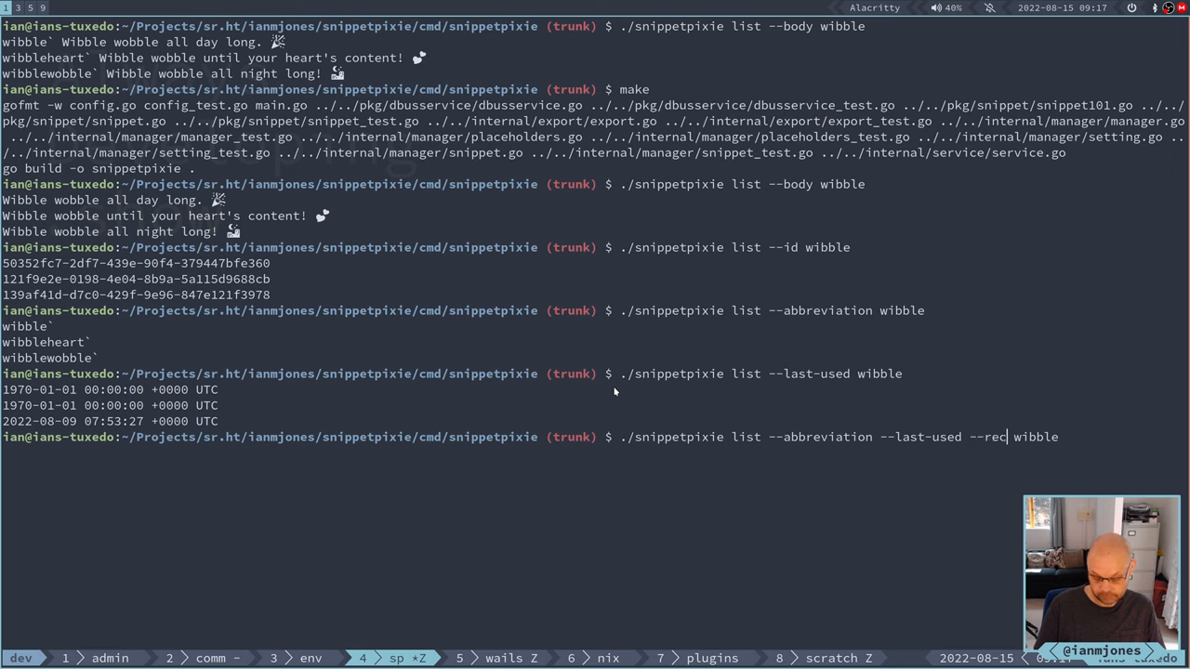
type("ent")
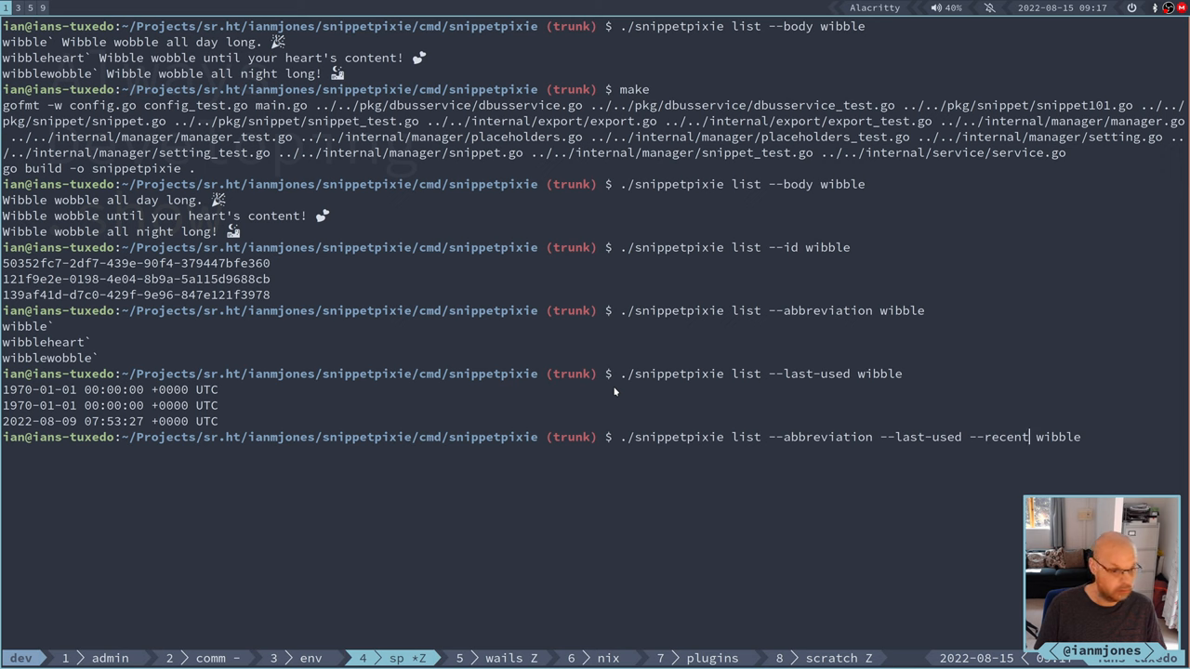
key("Return")
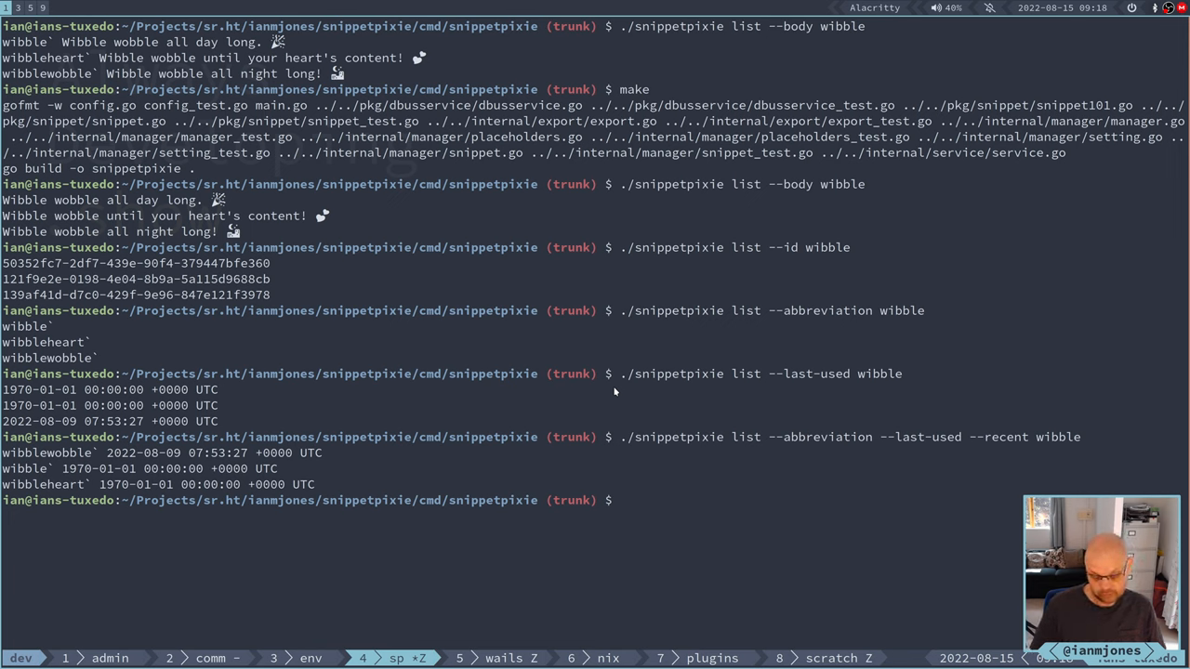
key("Up")
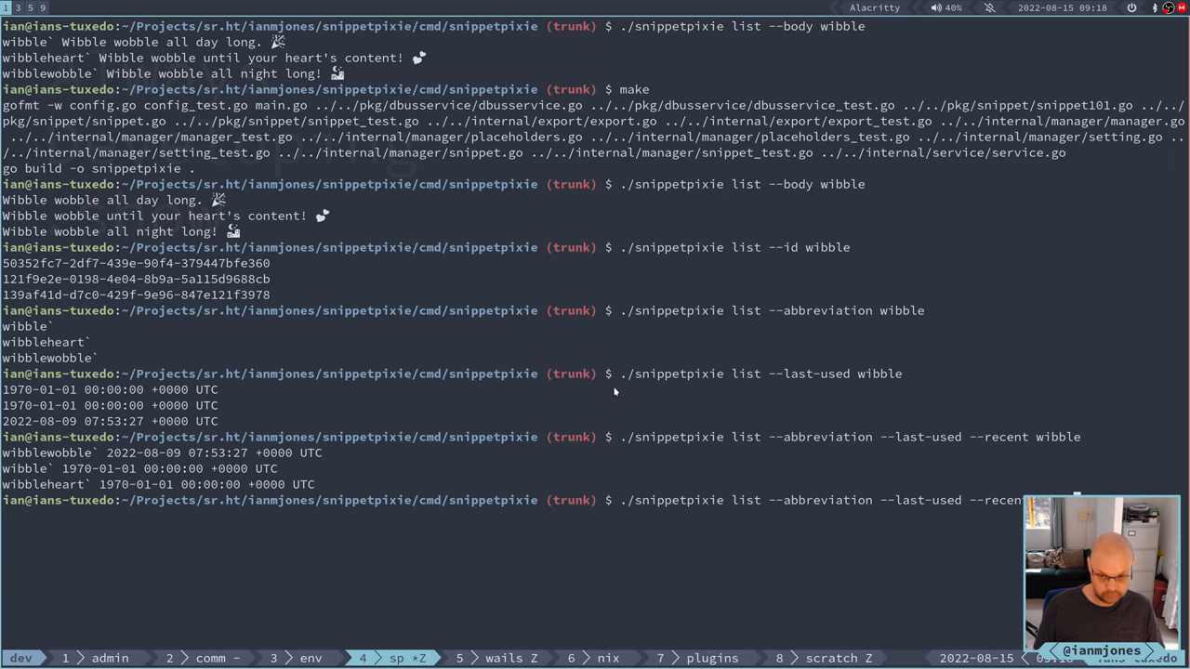
key("ctrl+c")
key("Return")
type("cle")
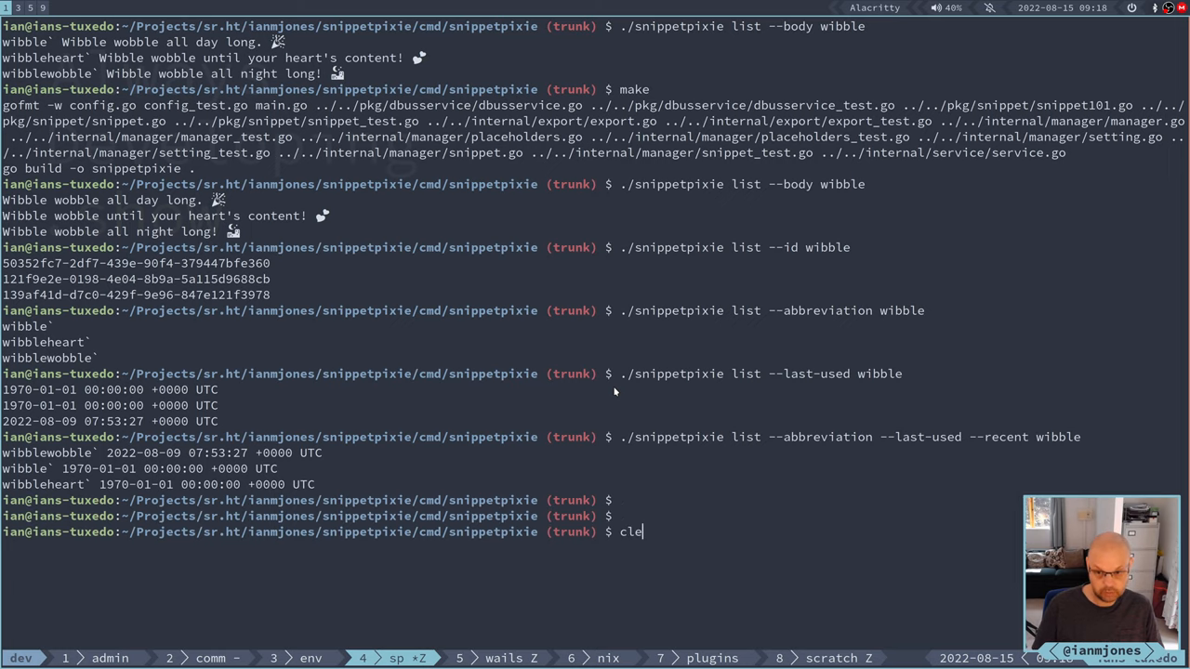
type("r")
Step: Clear, rerun the combined recent-first list, then pipe it through head -1 for the latest entry
key("Return")
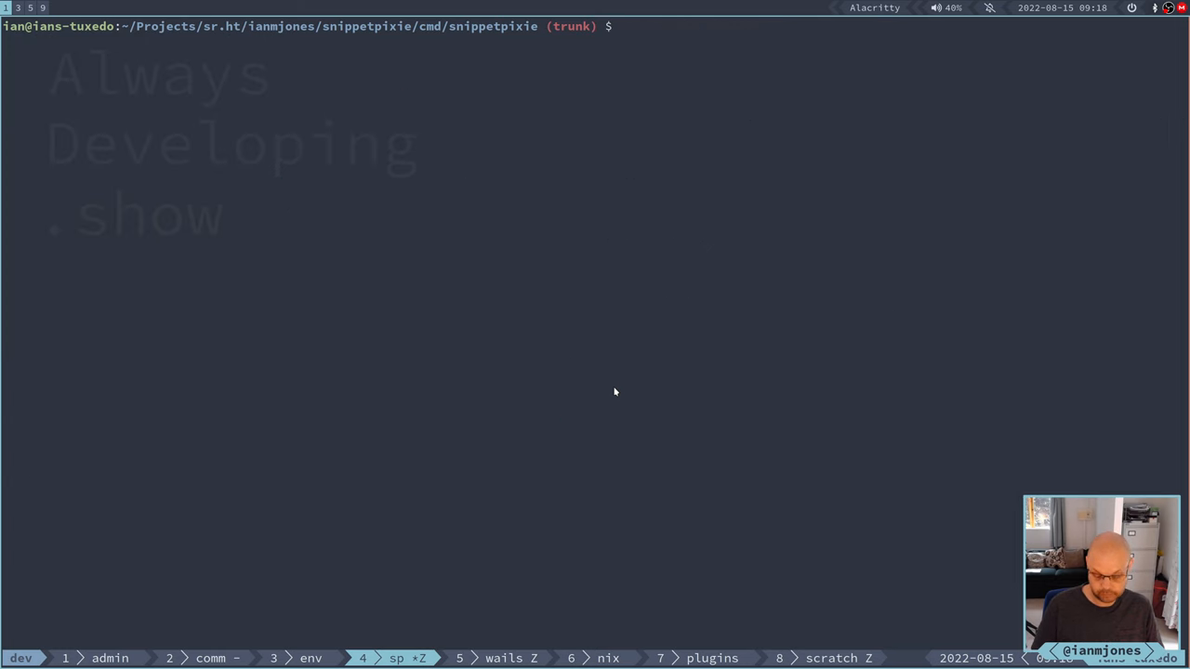
key("Up")
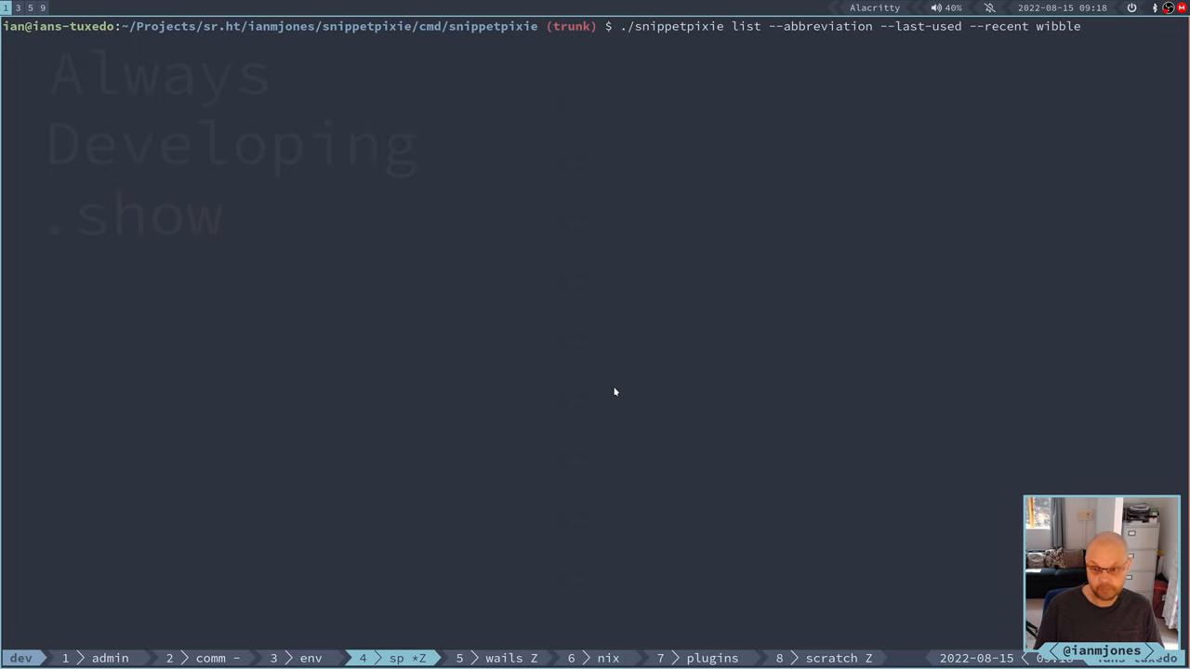
key("Return")
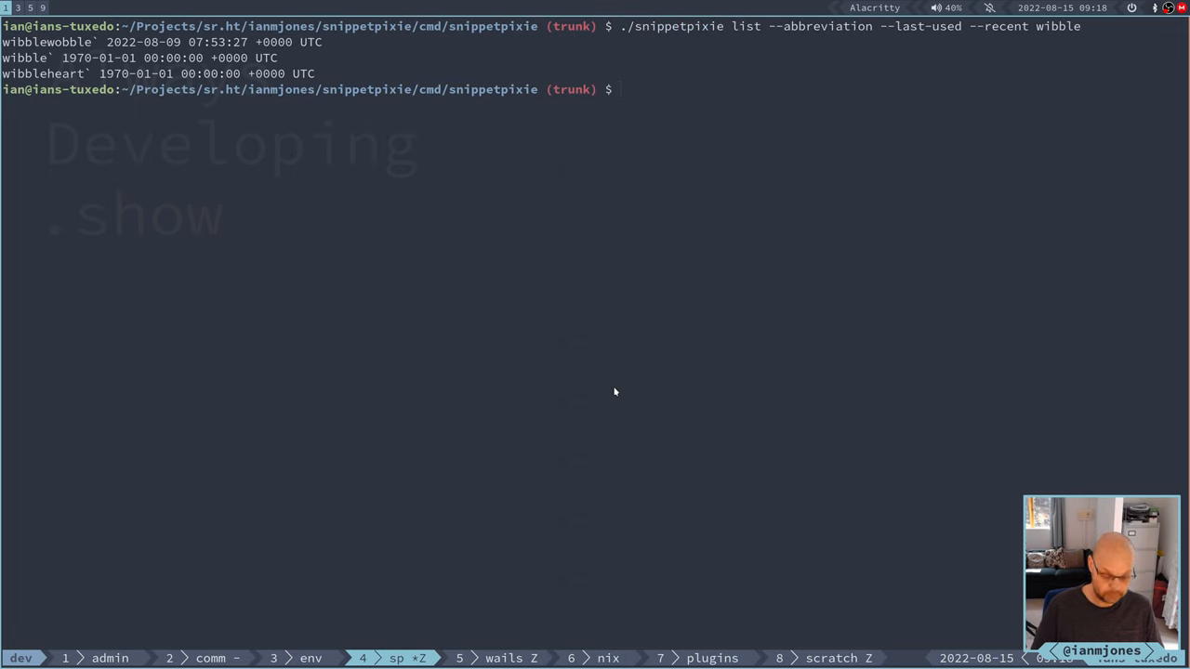
type("$")
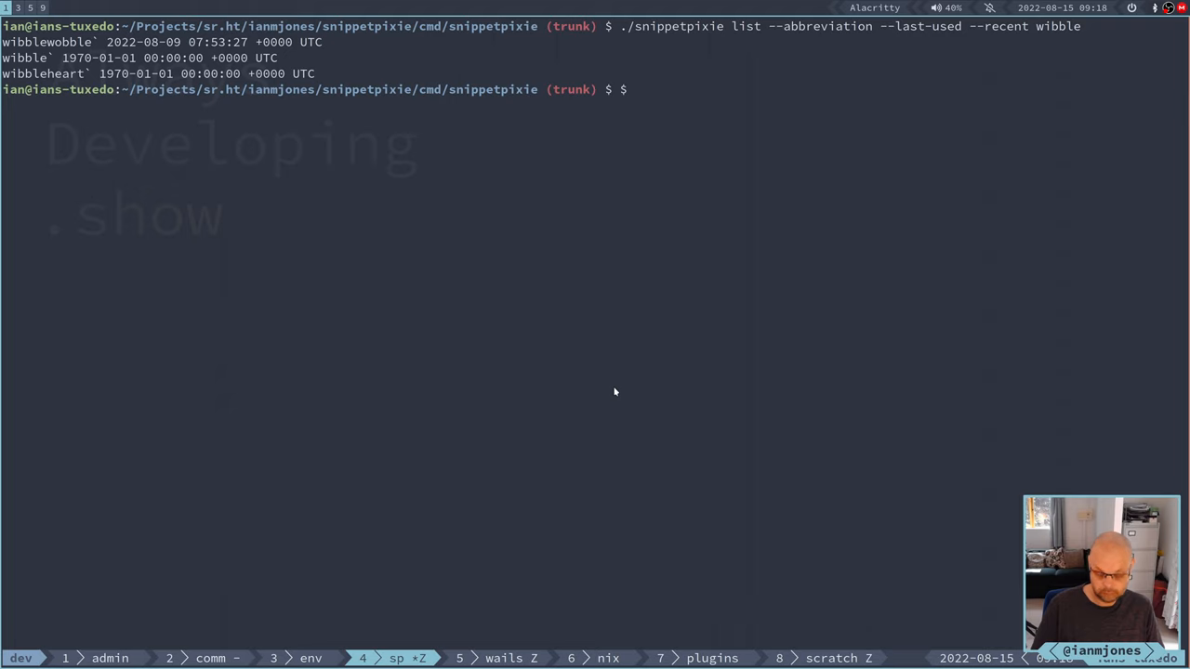
key("Left")
key("Delete")
key("Up")
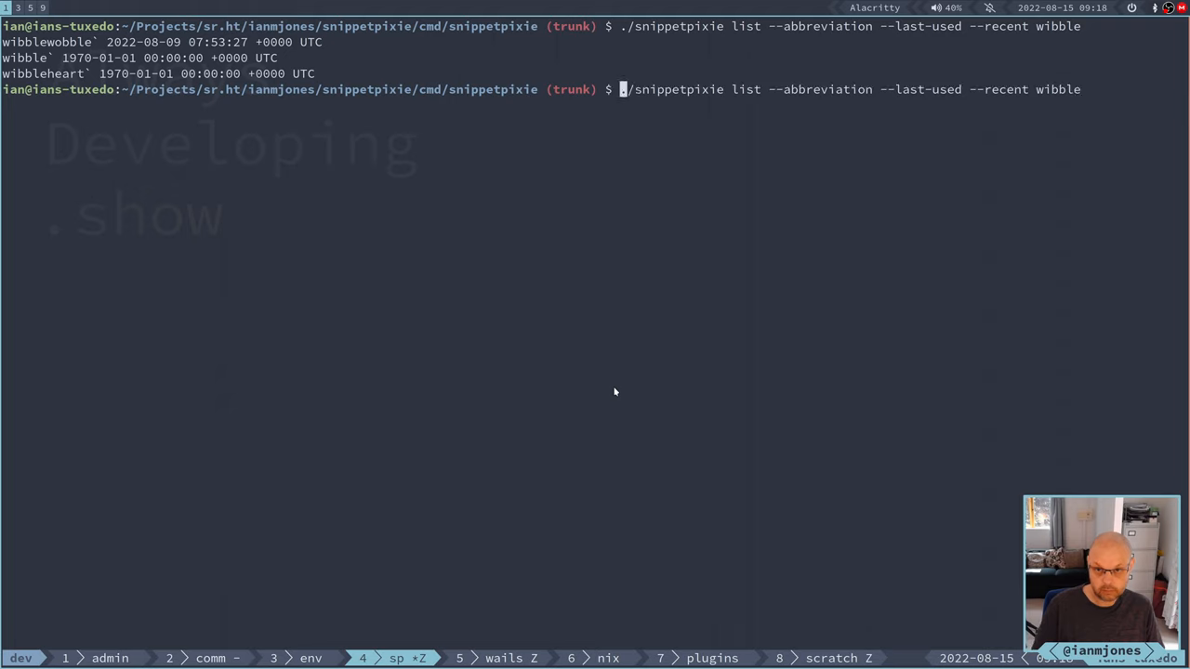
key("End")
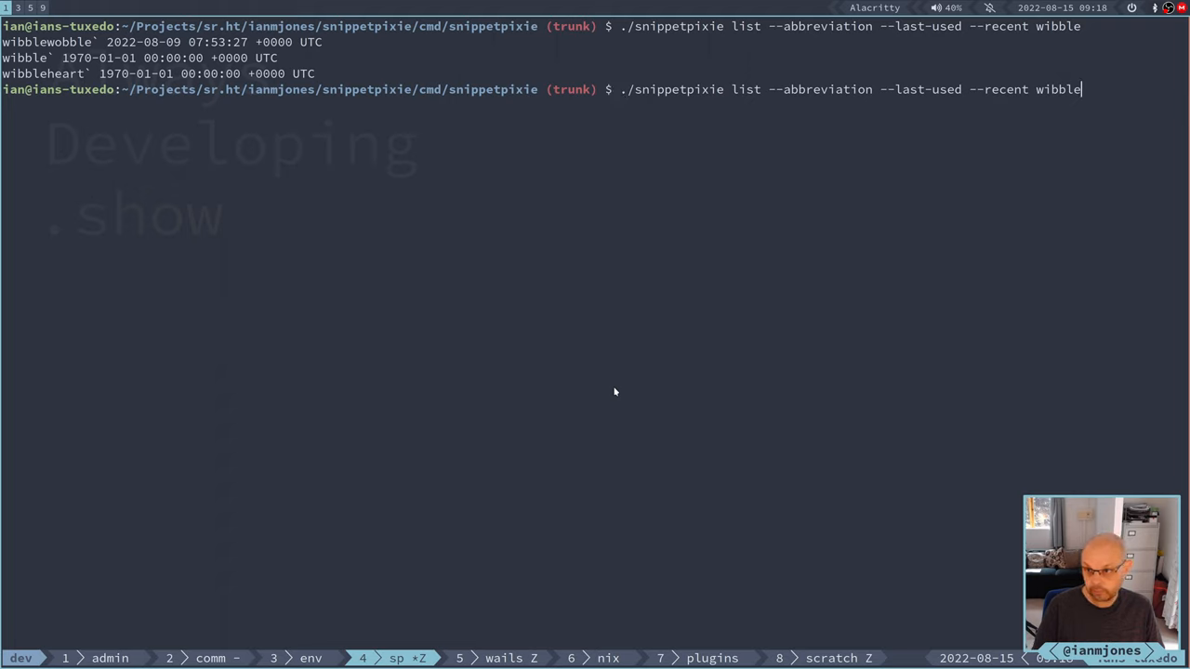
type("| head -1")
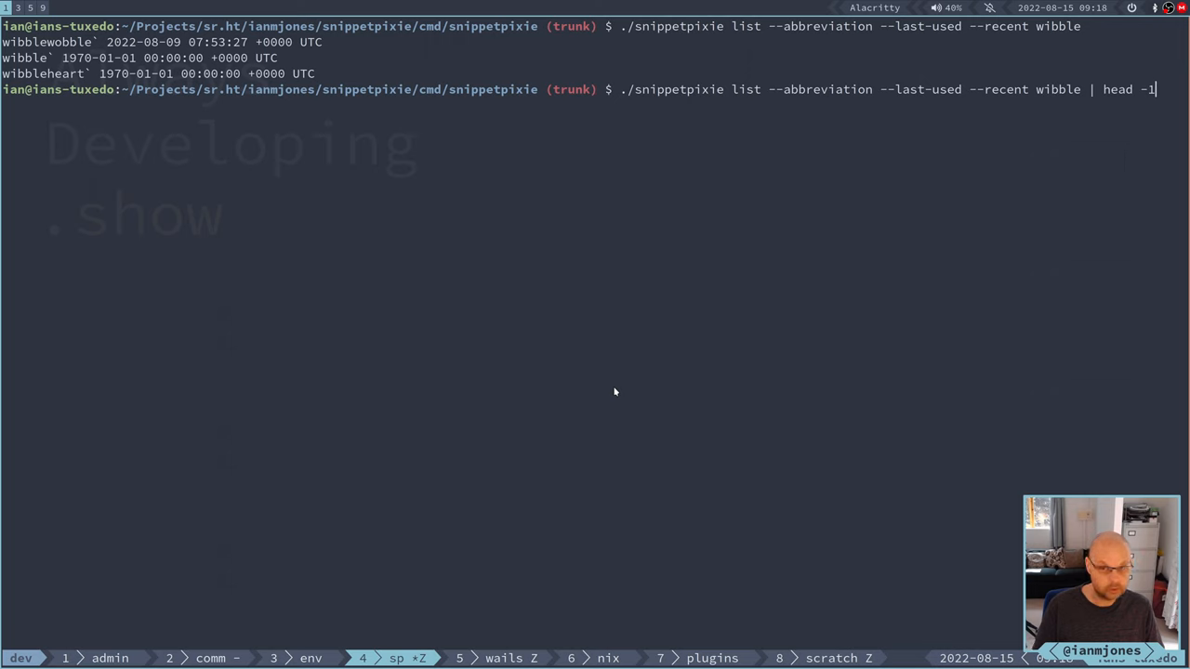
key("Return")
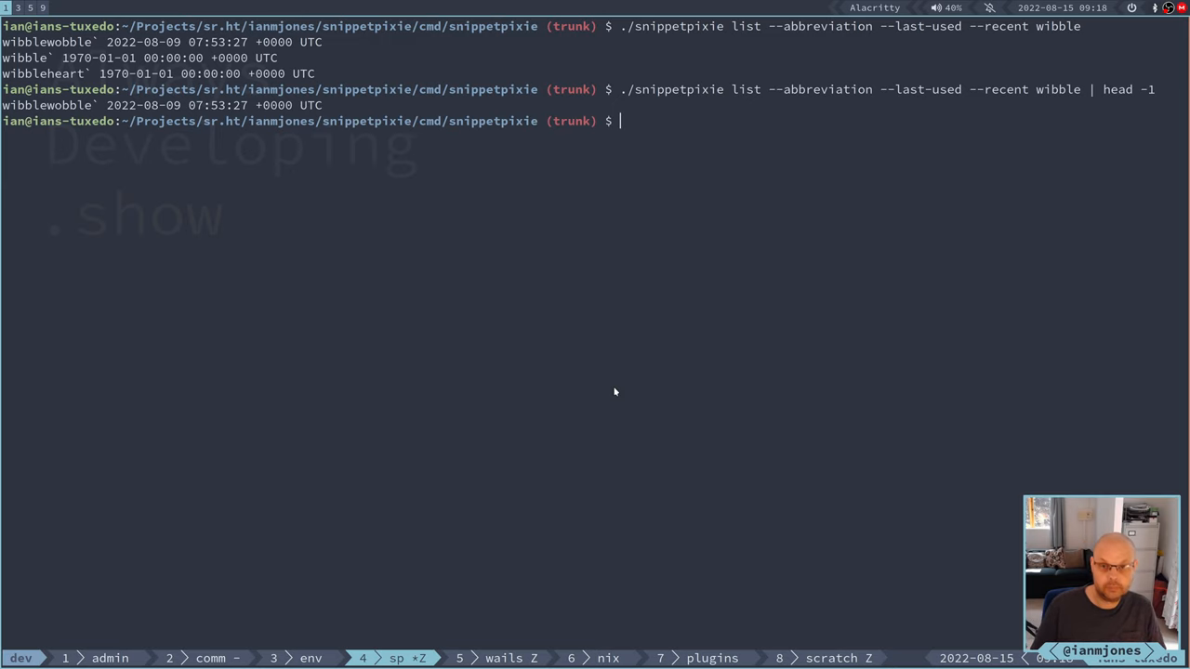
Step: Add cut -f1 -d" " to extract just the latest abbreviation, wibblewobble
key("Escape")
key("k")
key("dollar")
type("A| ")
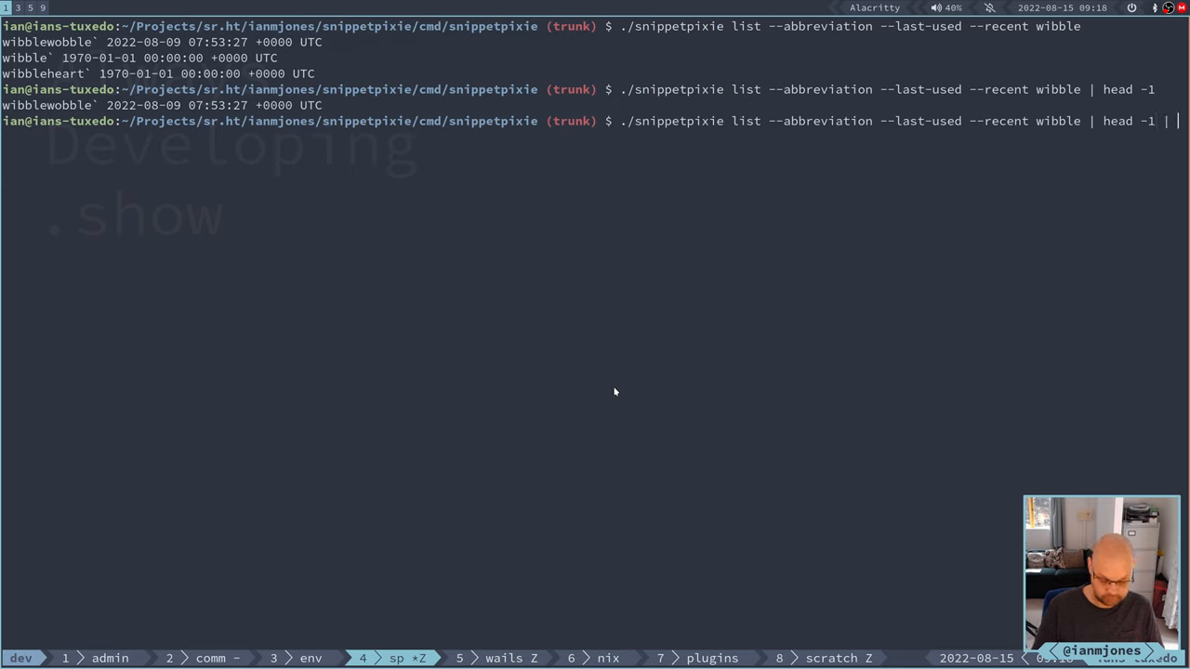
type("ut")
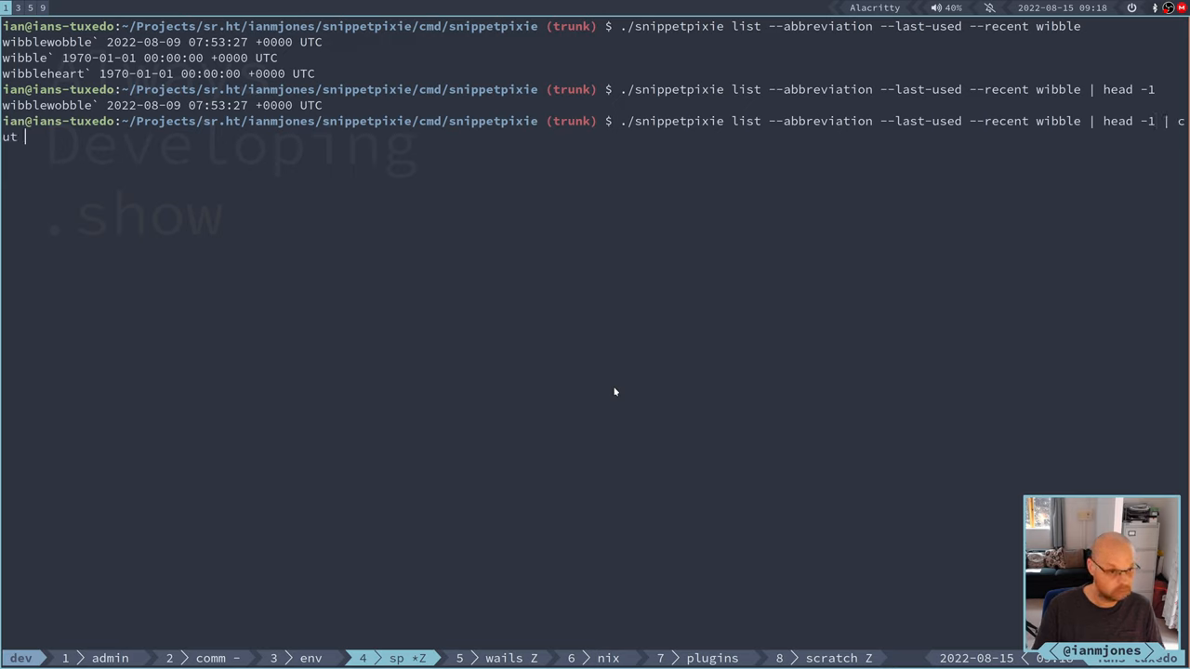
type("-f1")
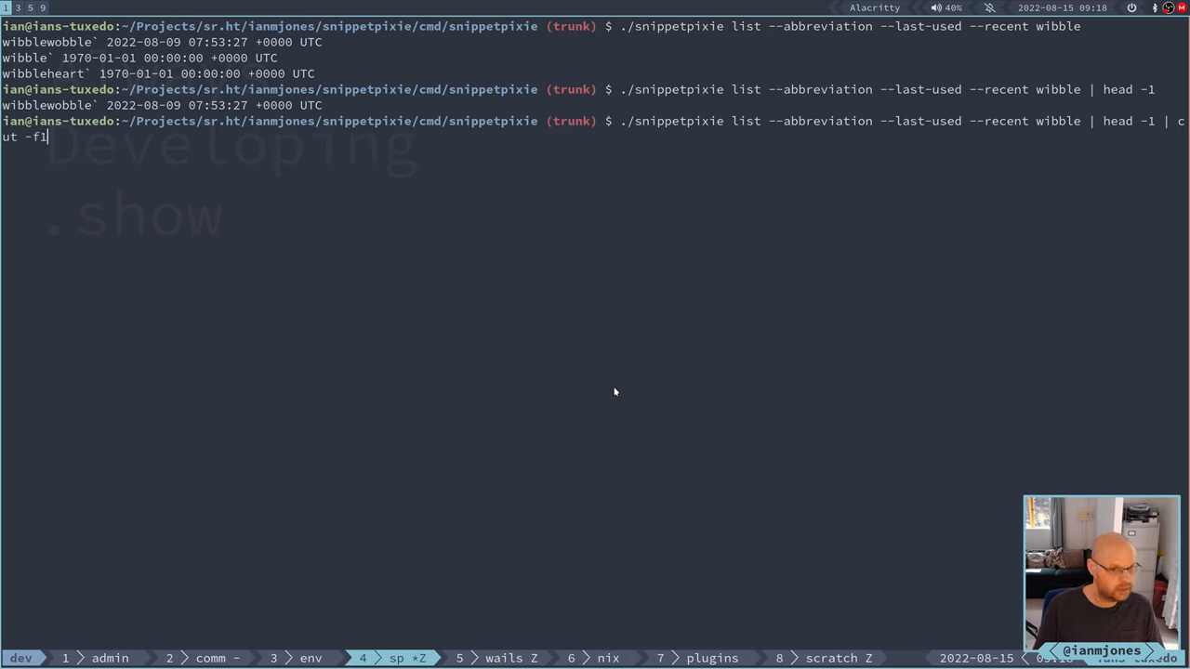
key("Return")
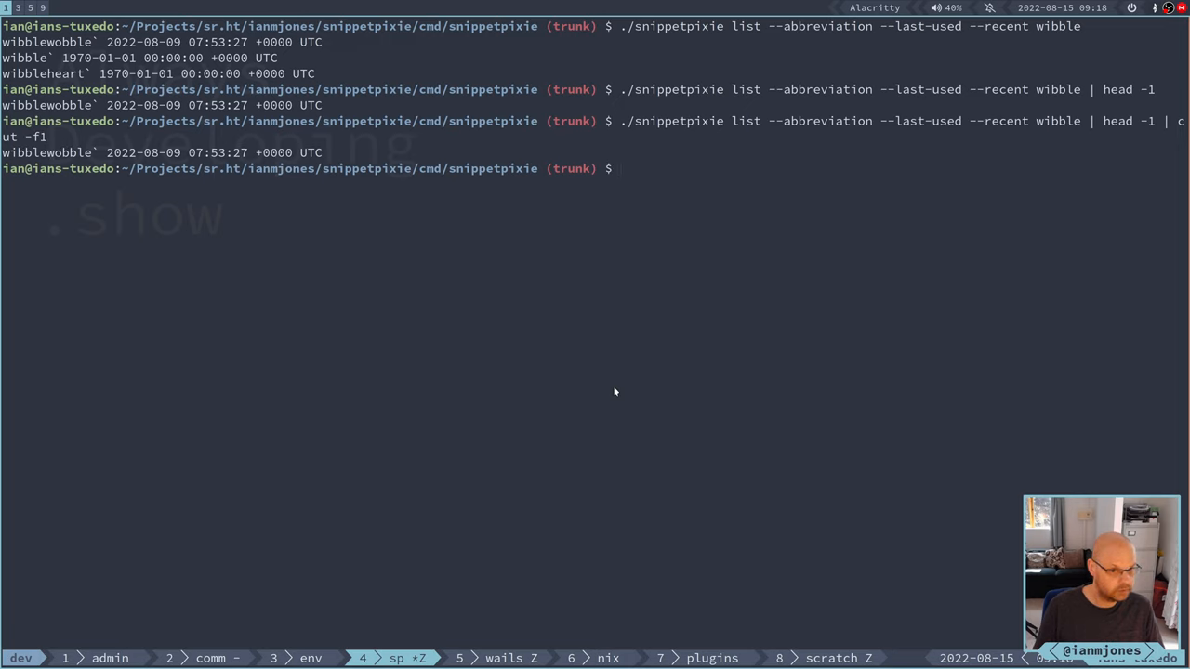
key("Up")
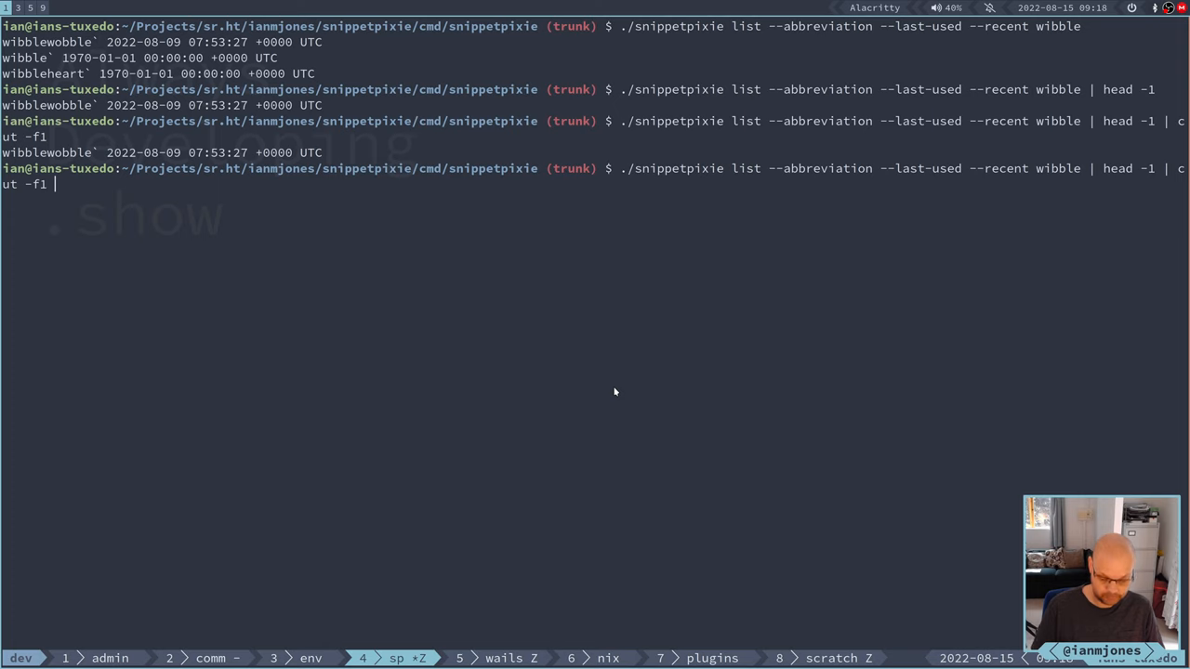
type("-d\" \"")
key("Return")
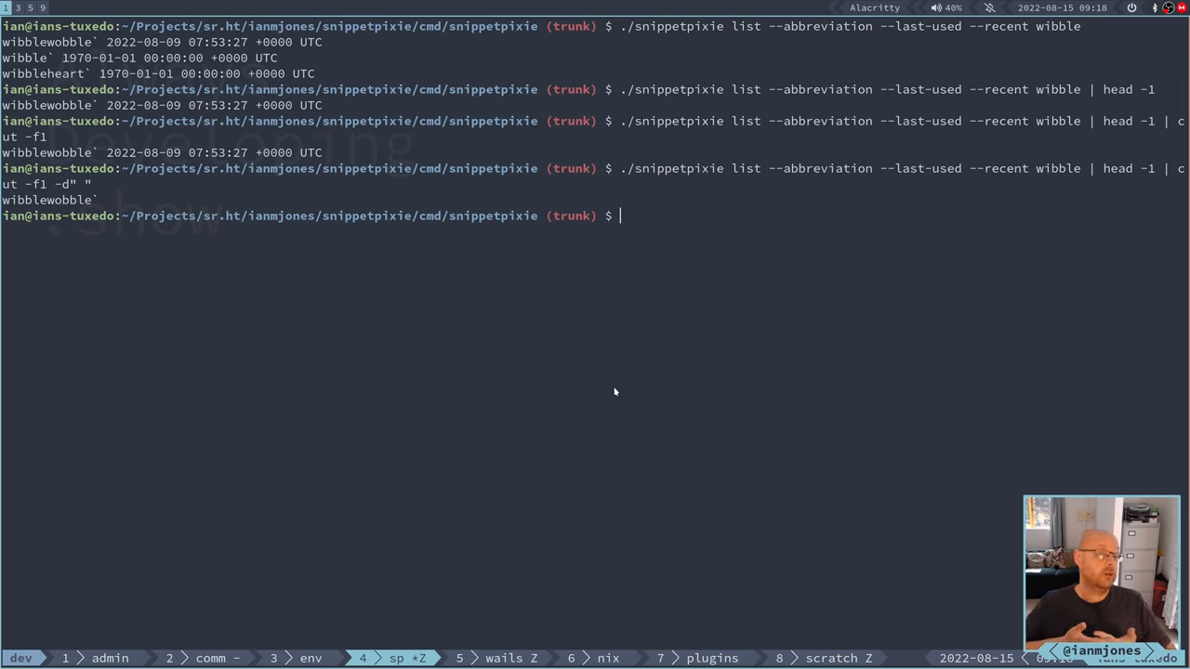
Step: Rerun head -1 without cut and without --last-used, clear, and switch workspaces
key("Up")
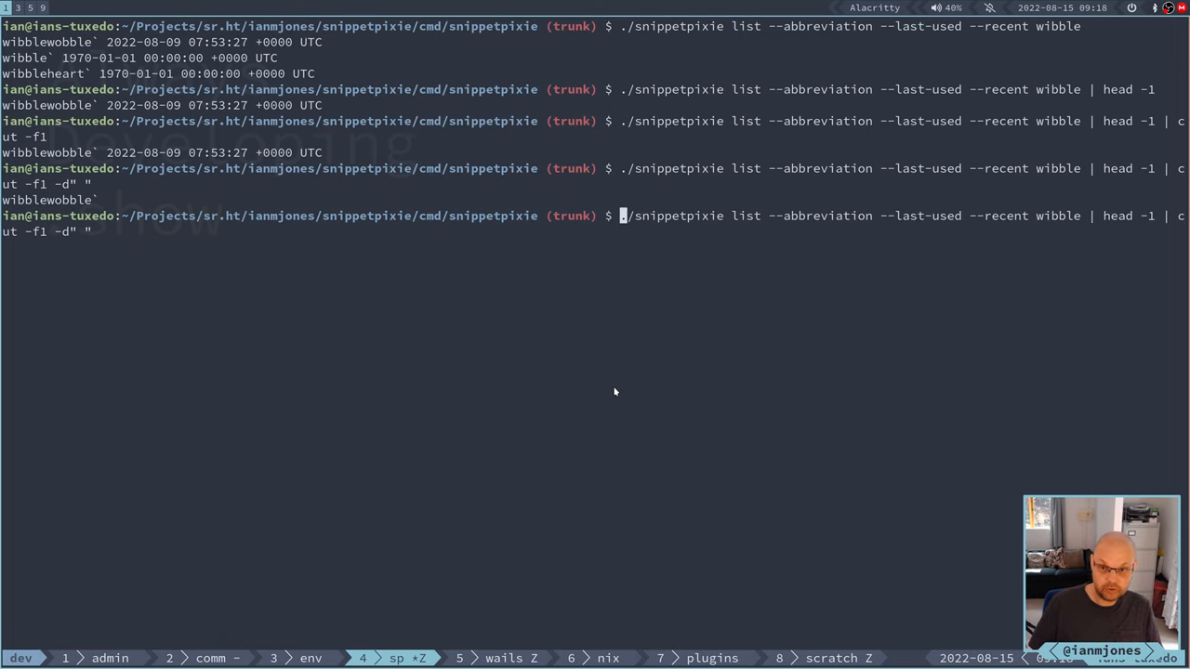
key("BackSpace")
key("BackSpace")
key("BackSpace")
key("BackSpace")
key("BackSpace")
key("BackSpace")
key("BackSpace")
key("BackSpace")
key("BackSpace")
key("BackSpace")
key("BackSpace")
key("BackSpace")
key("BackSpace")
key("BackSpace")
key("BackSpace")
key("Left")
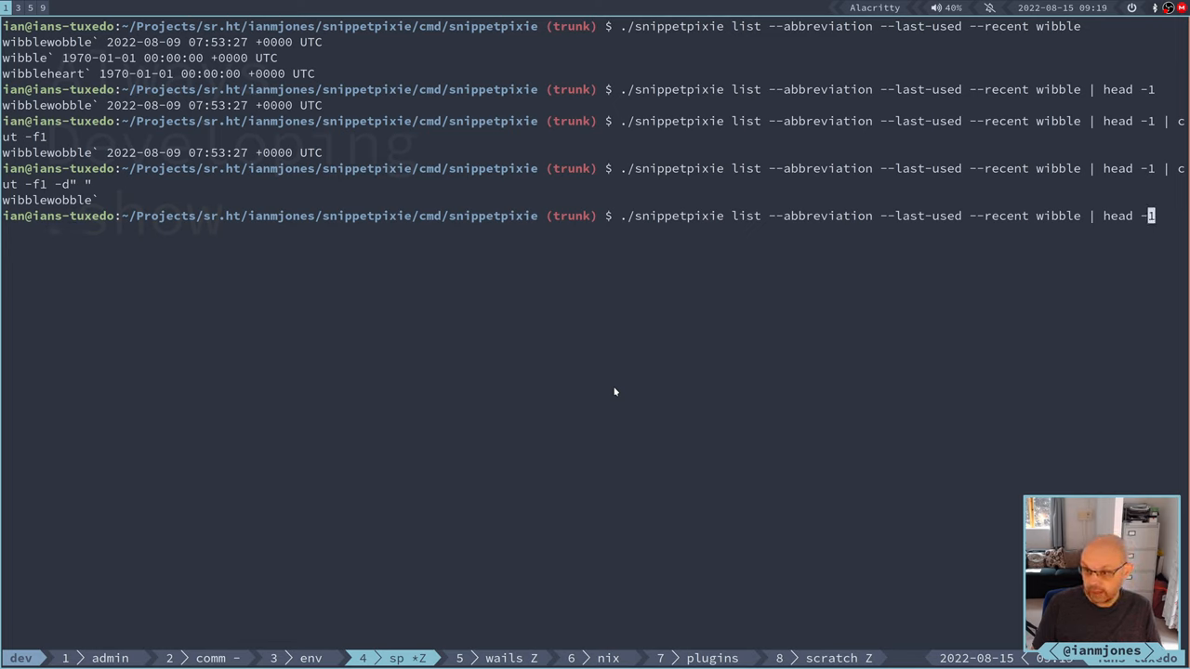
key("b")
key("b")
key("b")
key("b")
key("b")
key("b")
key("b")
key("b")
key("b")
key("b")
key("x")
key("x")
key("x")
key("x")
key("x")
key("x")
key("x")
key("x")
key("x")
key("x")
key("x")
key("Return")
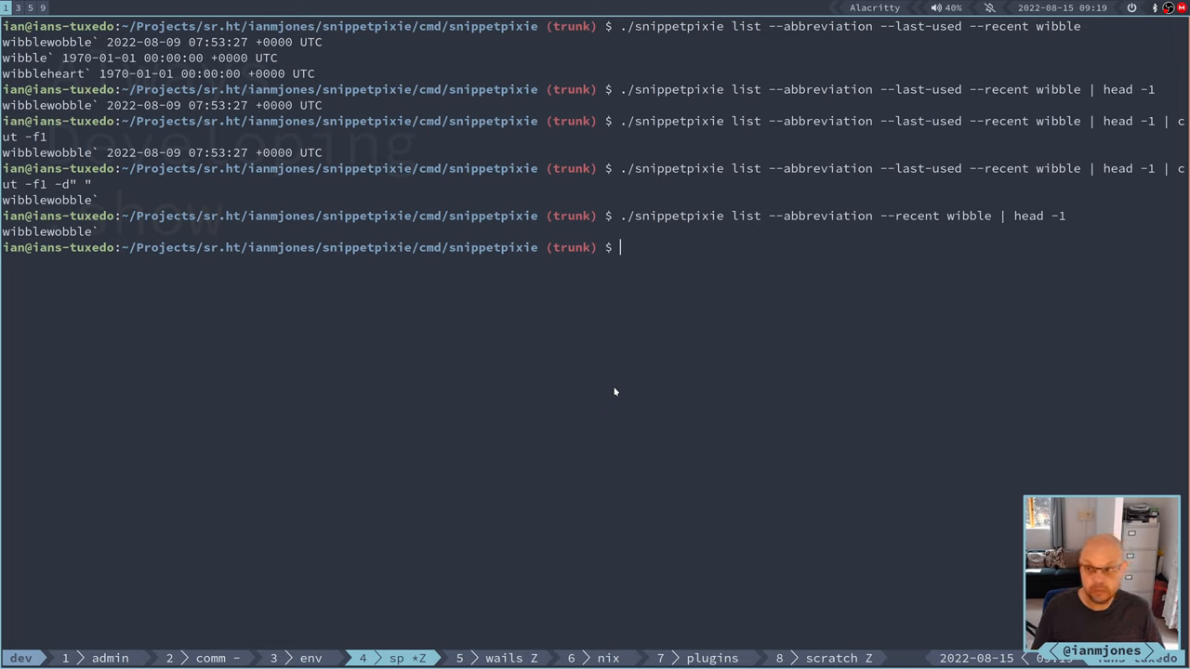
type("clear")
key("Return")
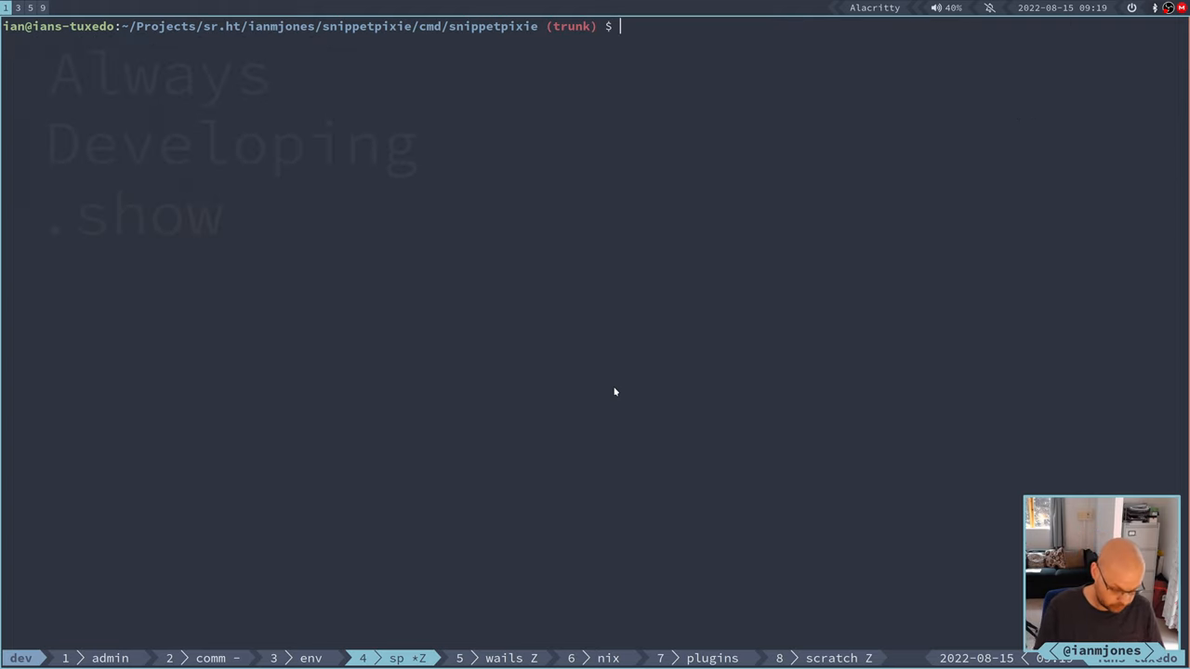
key("super+3")
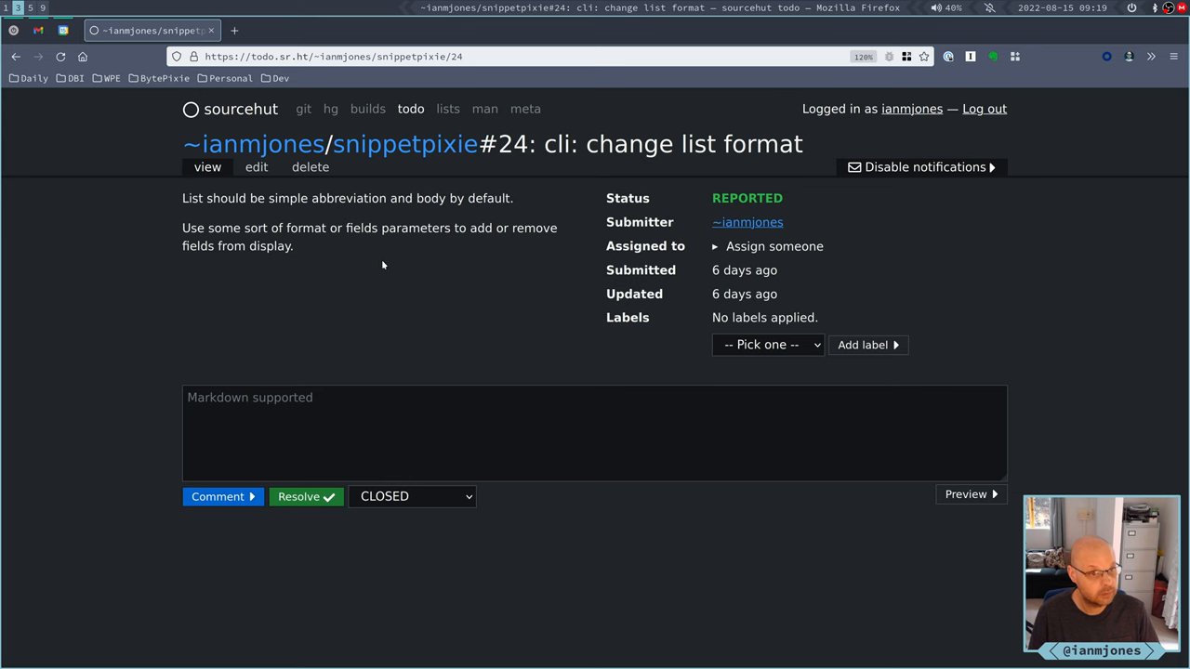
Step: Delete the outdated TODO in main.go and expand the remaining TODO items in placeholders.go and snippet_test.go
key("super+5")
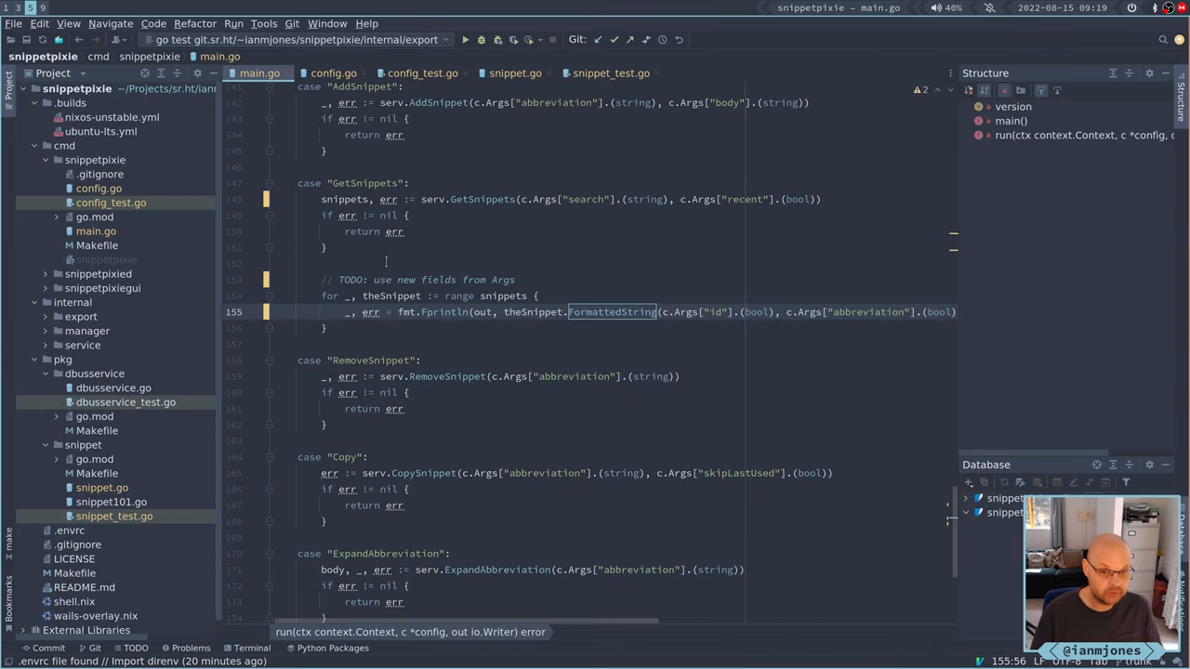
left_click(391, 279)
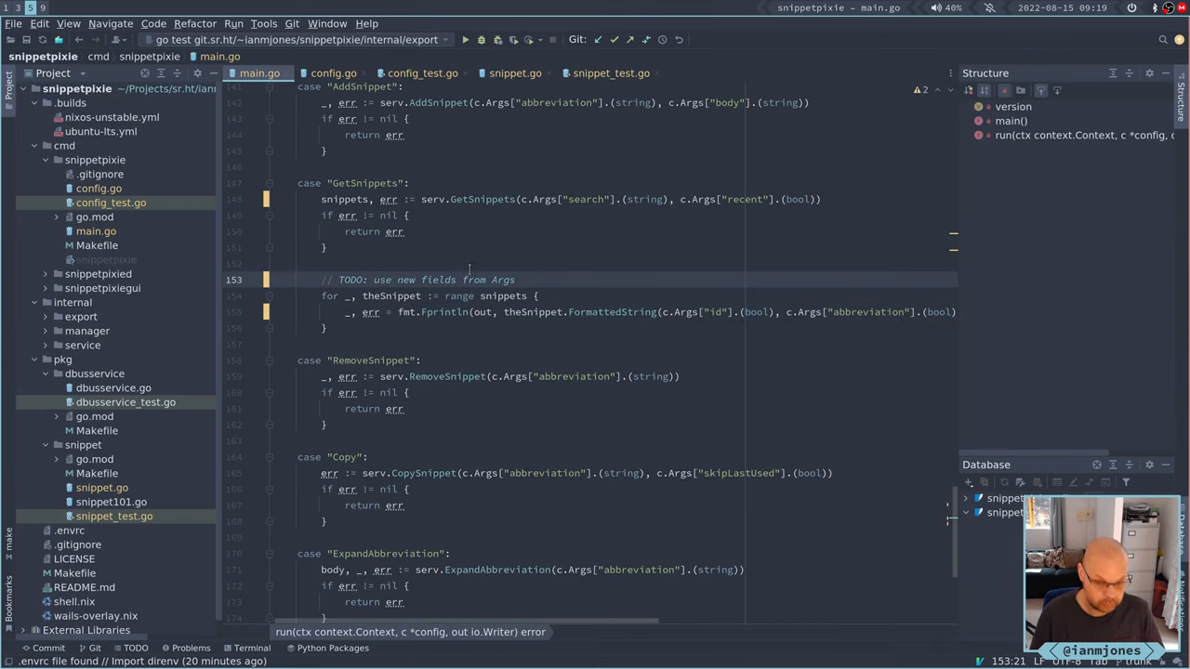
key("d")
key("d")
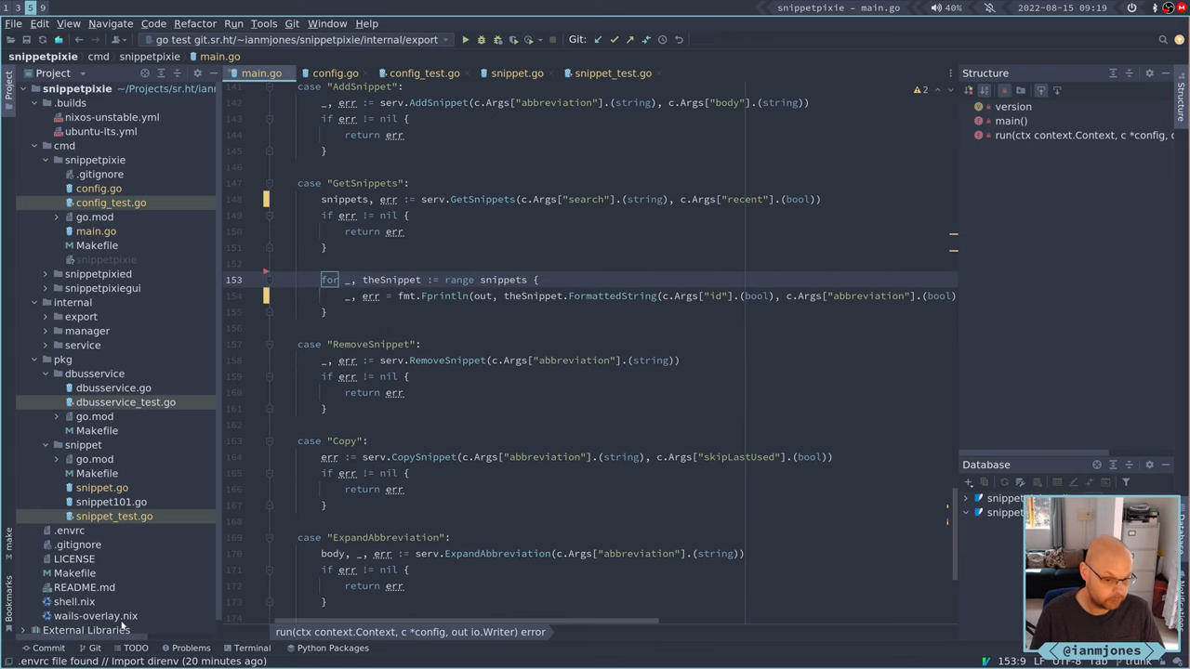
left_click(133, 650)
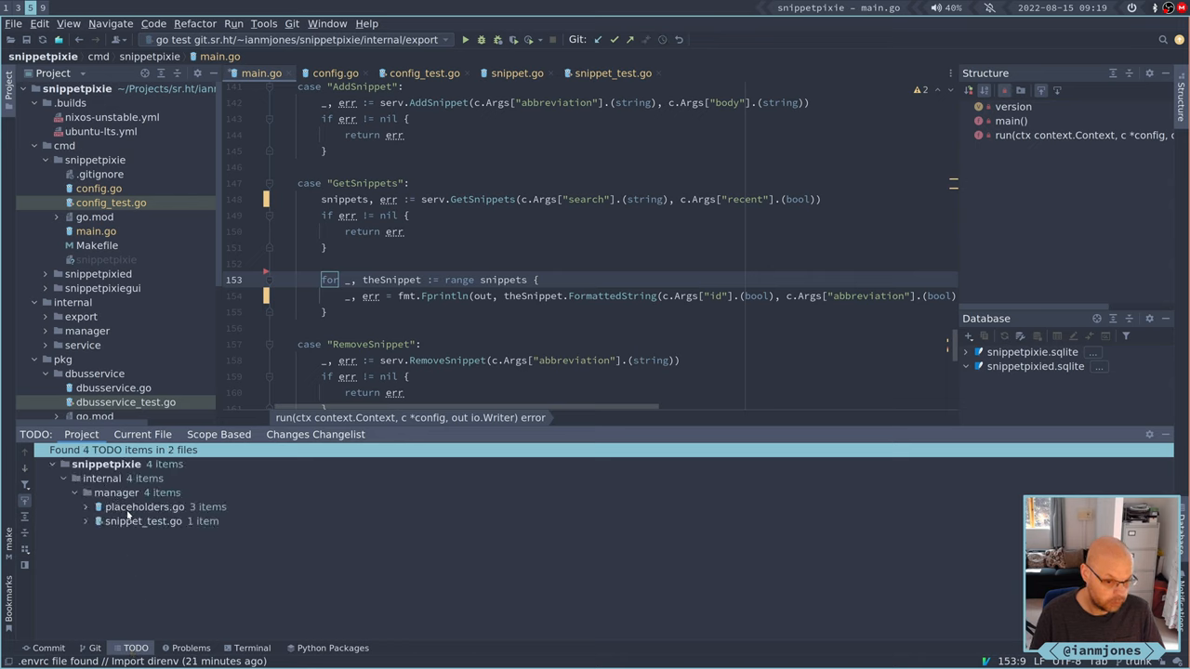
left_click(87, 508)
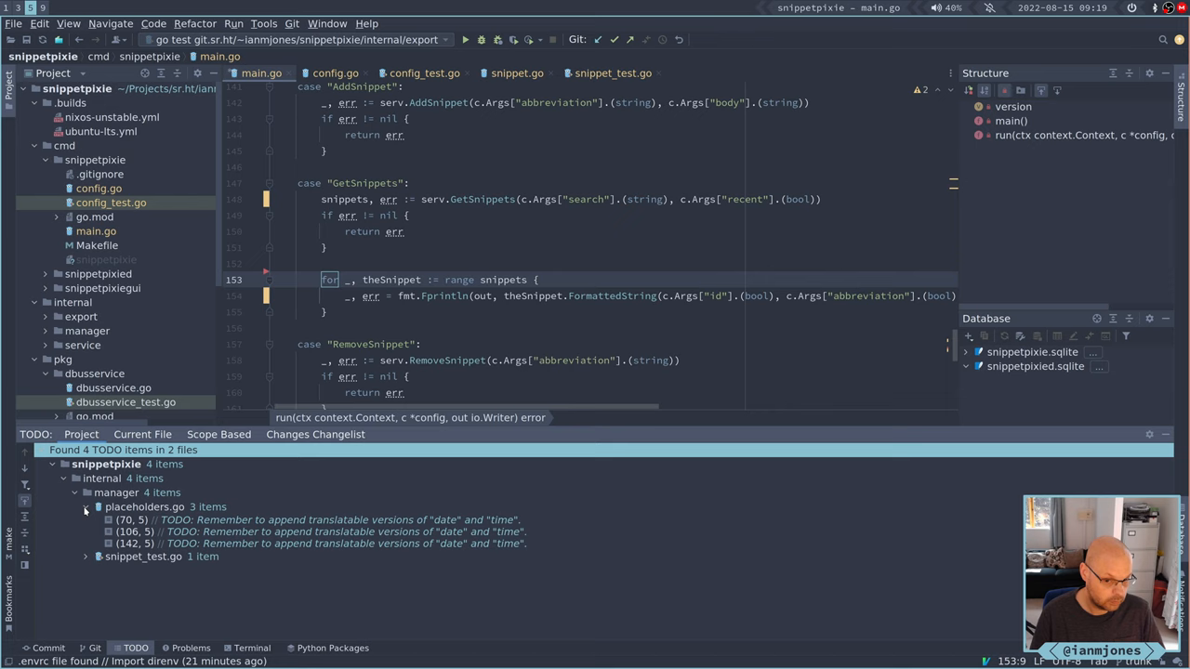
left_click(85, 557)
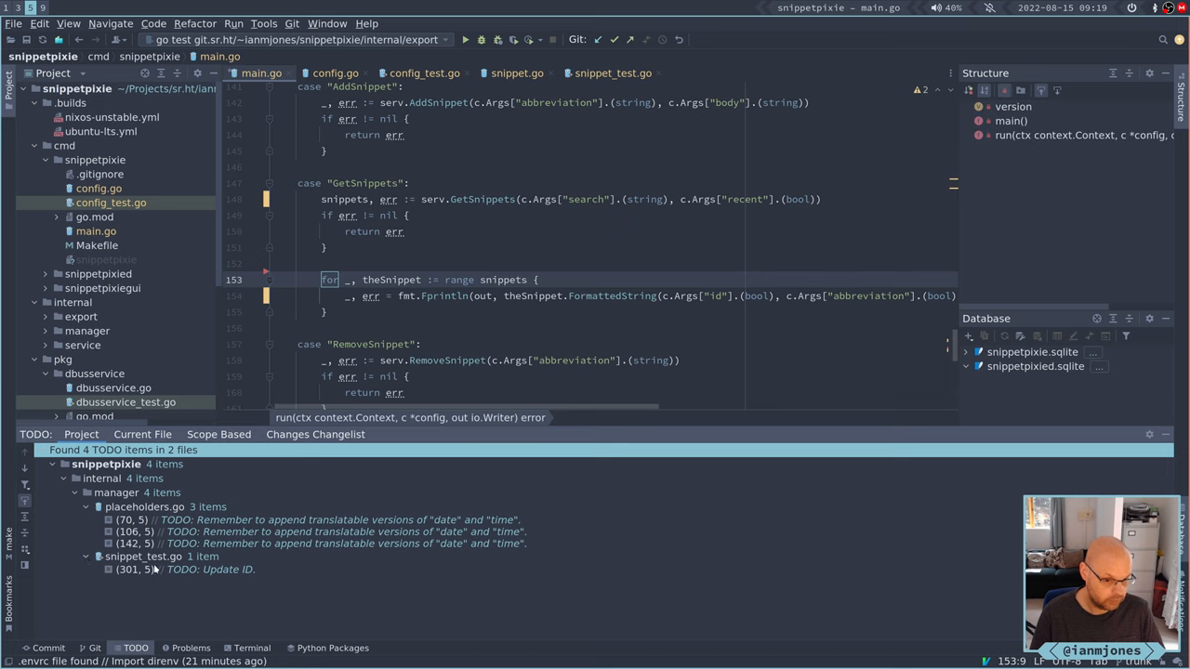
Step: Collapse the TODO tree, close the tool window, and switch to the terminal
left_click(86, 557)
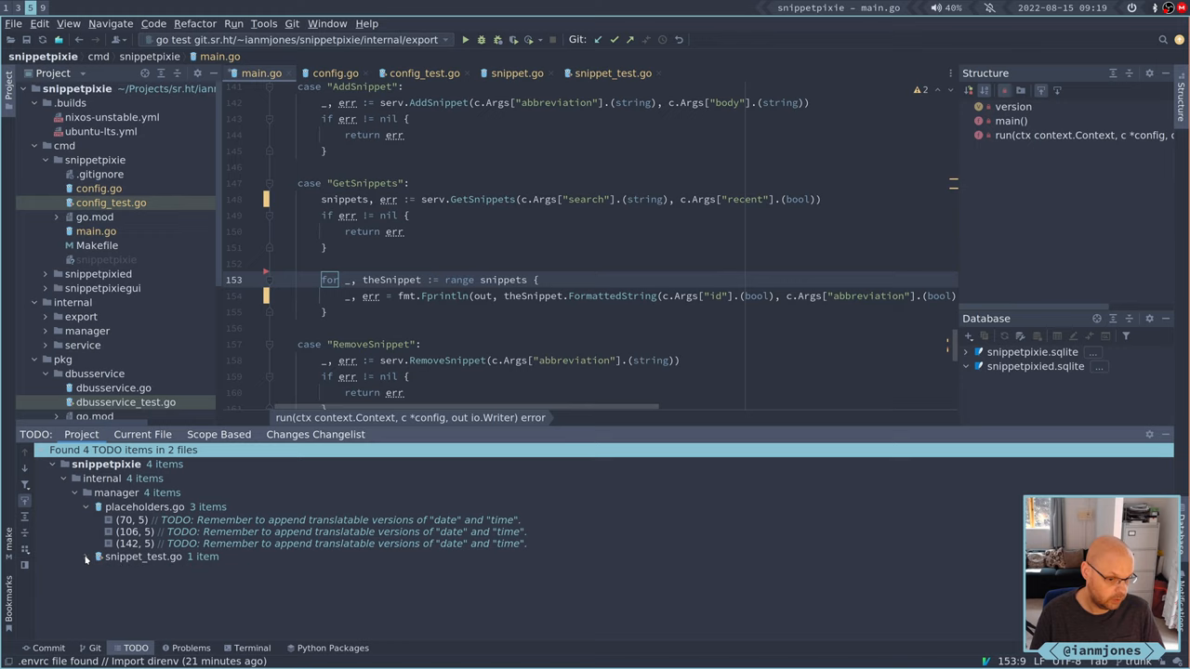
left_click(86, 508)
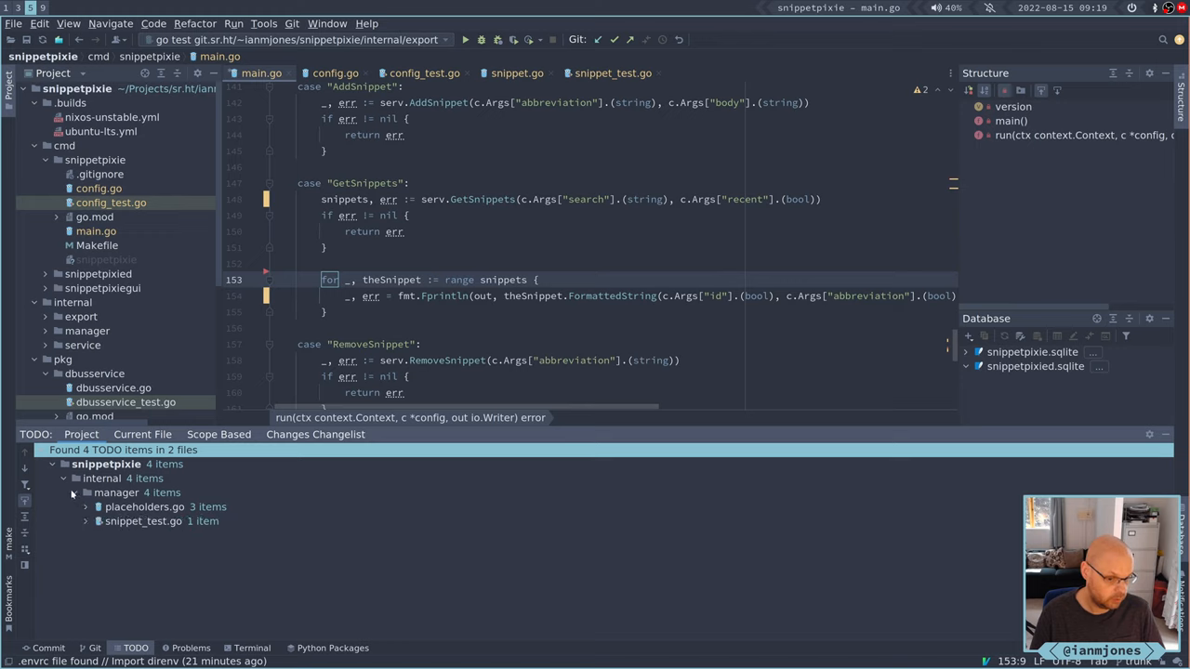
left_click(74, 493)
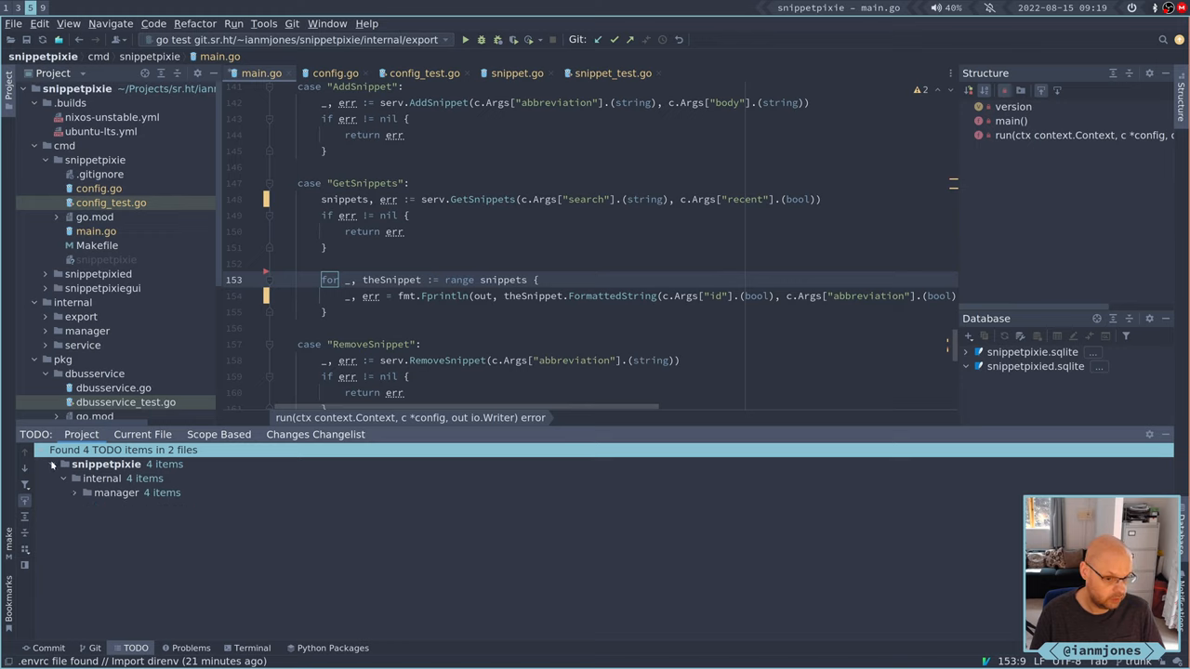
left_click(53, 464)
left_click(42, 451)
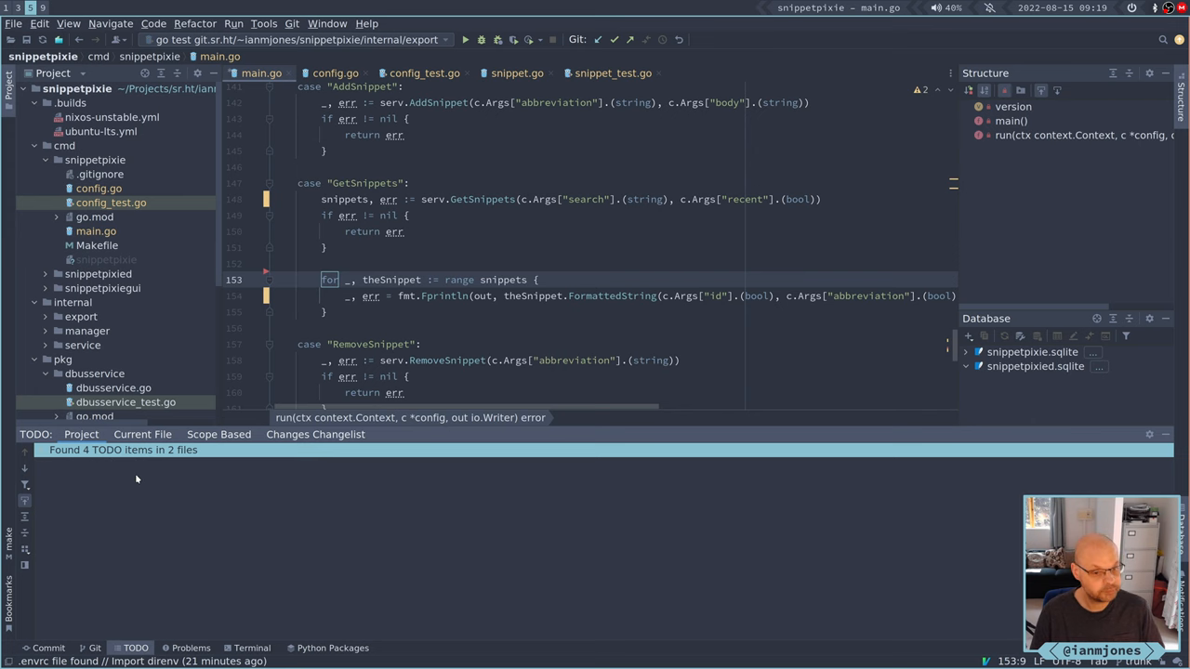
left_click(136, 649)
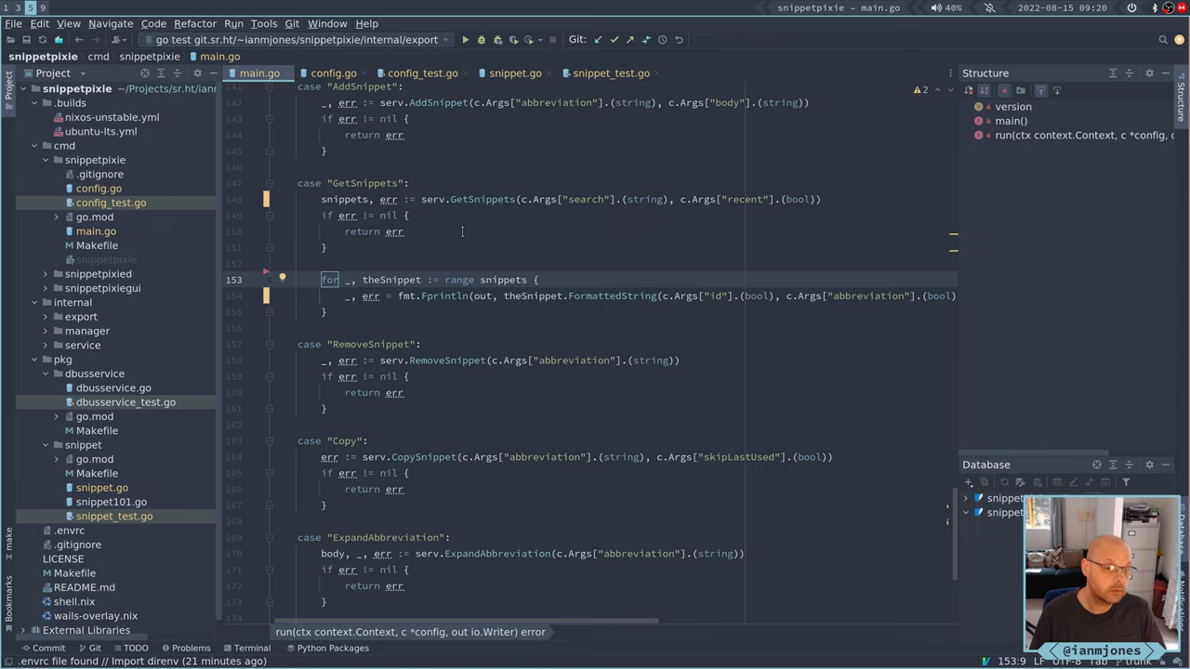
key("super+3")
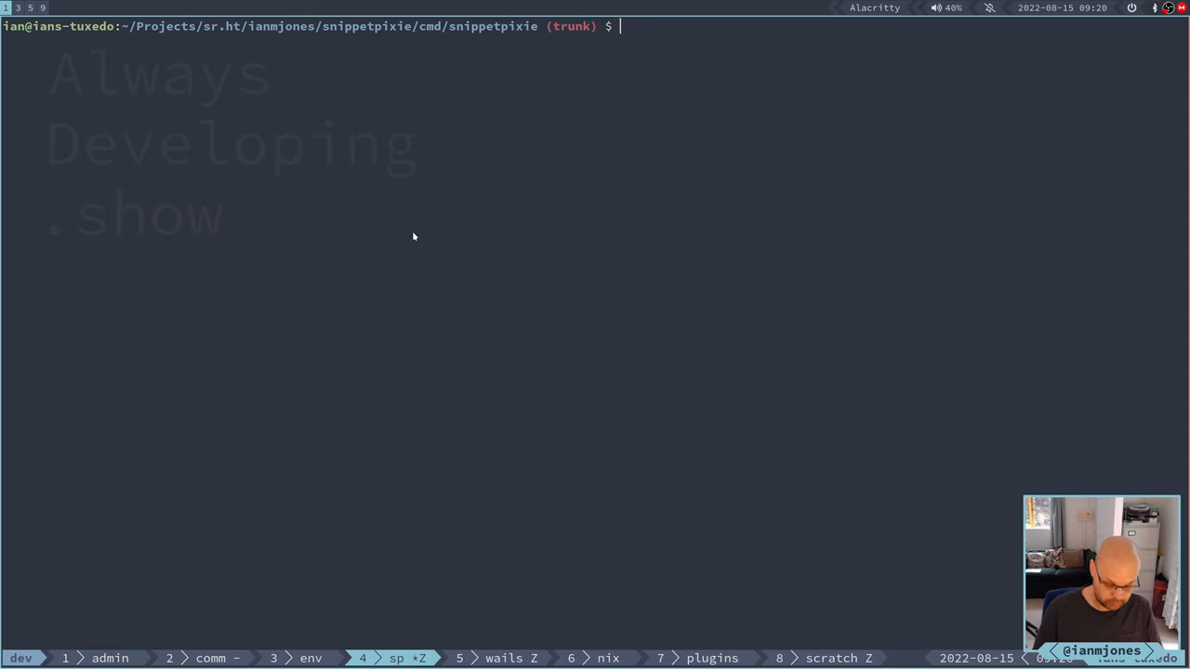
type("cd ")
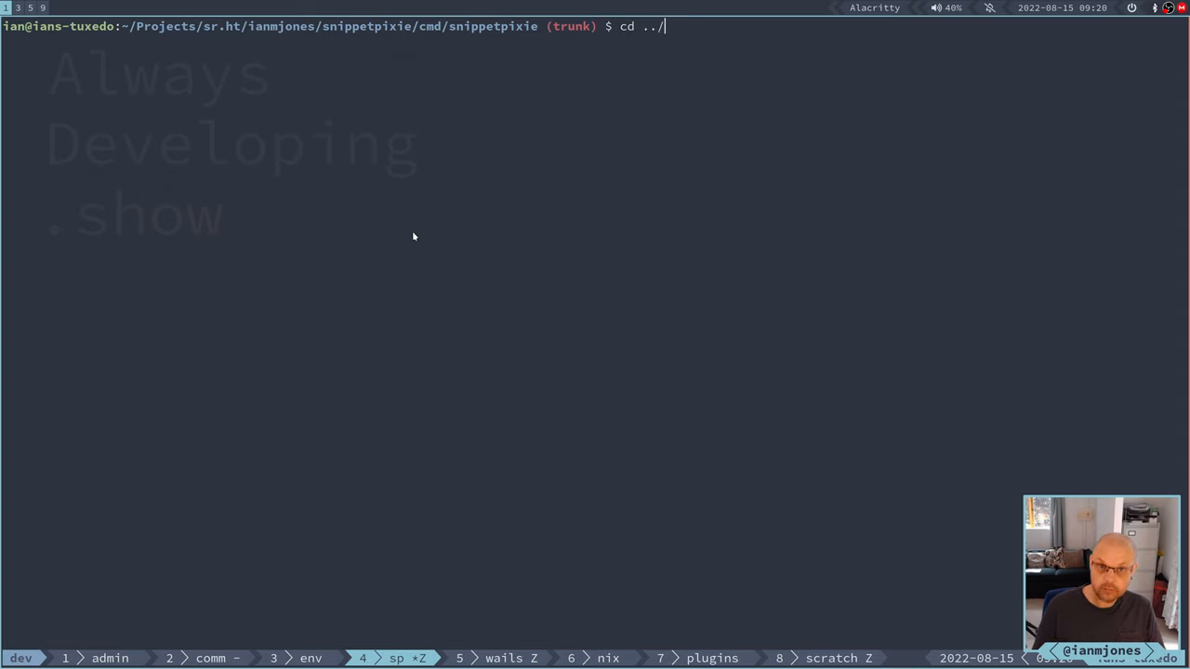
type("../")
Step: From the project root run make clean-all, make, and make test with all packages passing
key("Return")
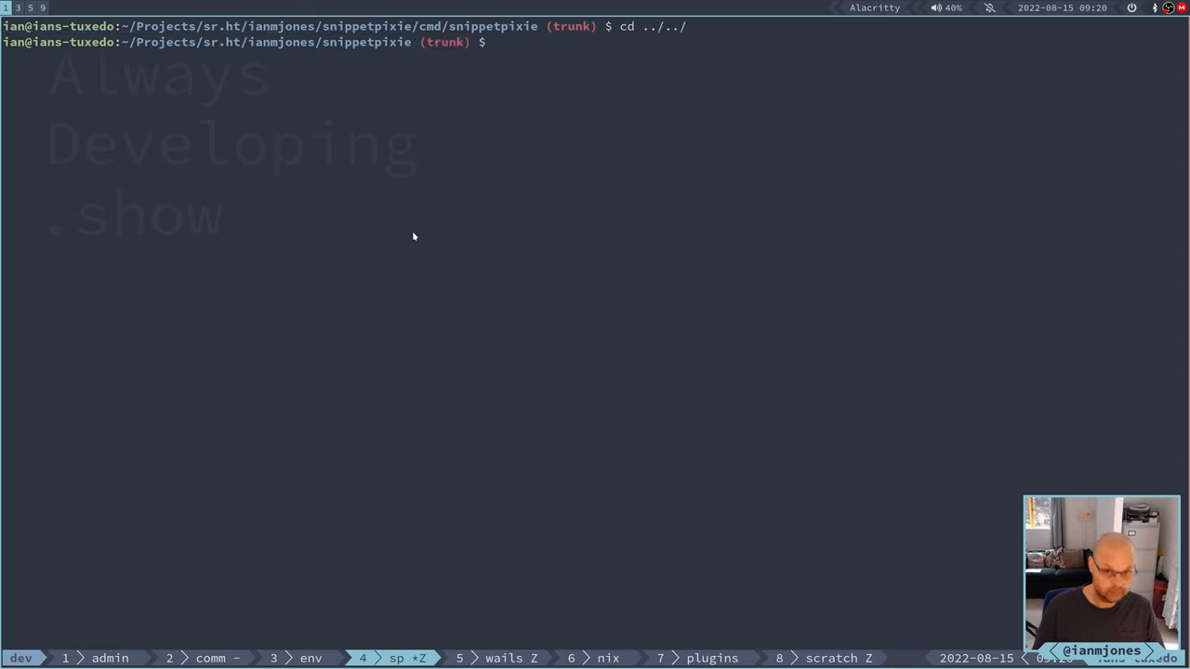
type("make clean-all")
key("Return")
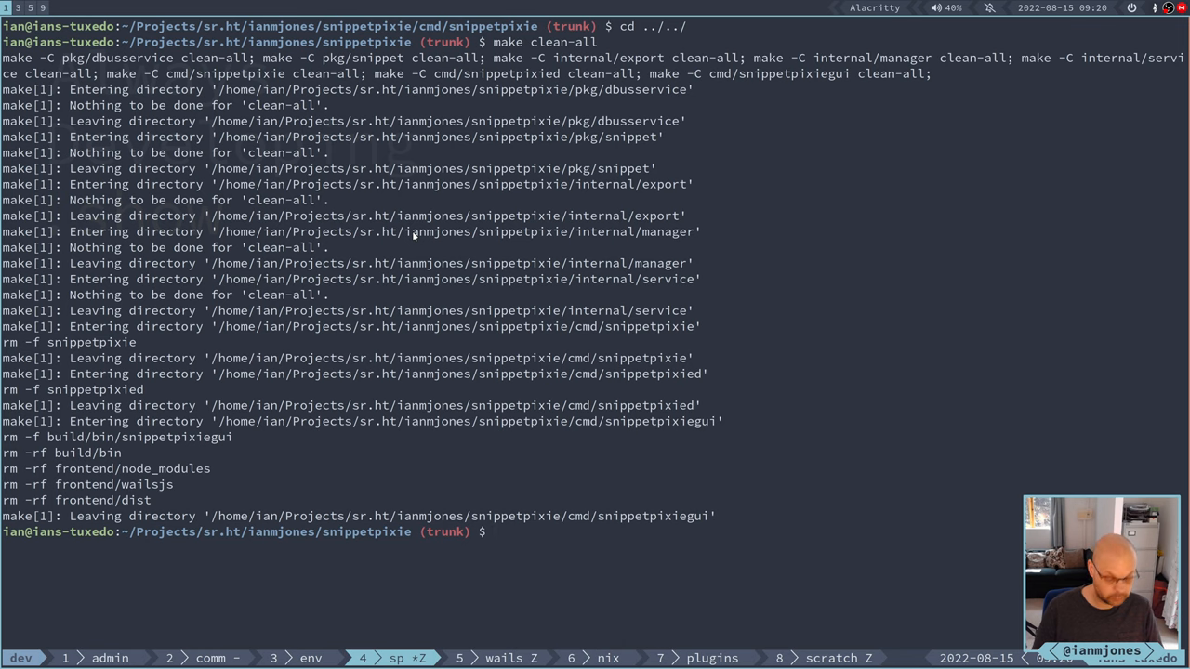
type("make")
key("Return")
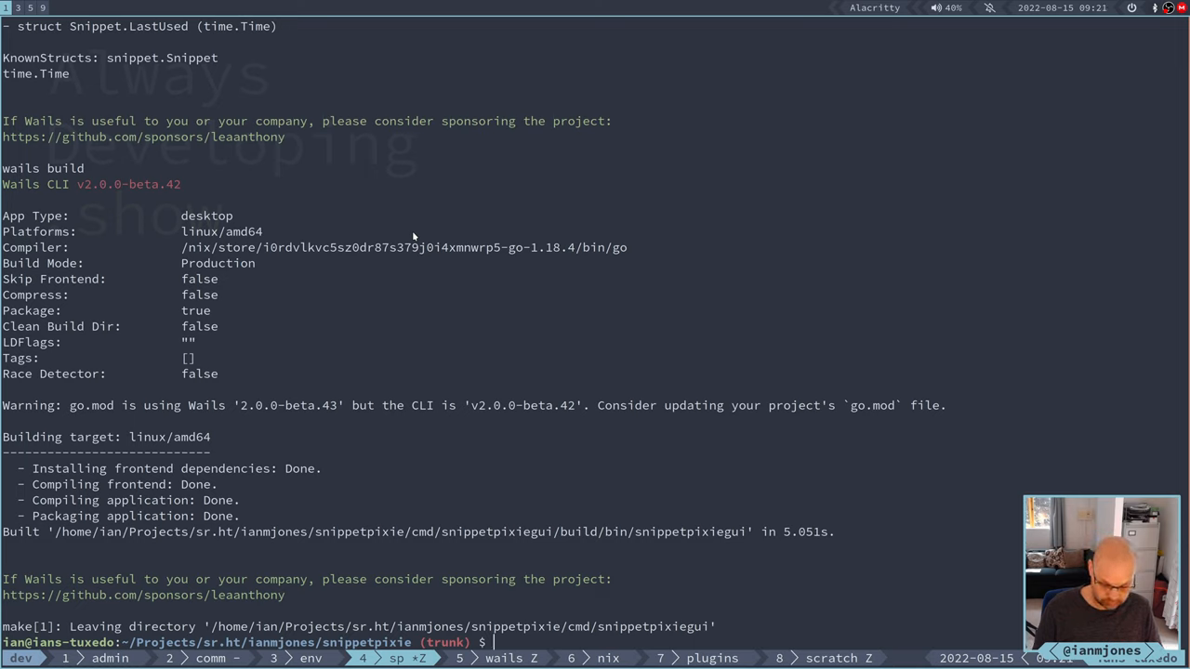
type("make test")
key("Return")
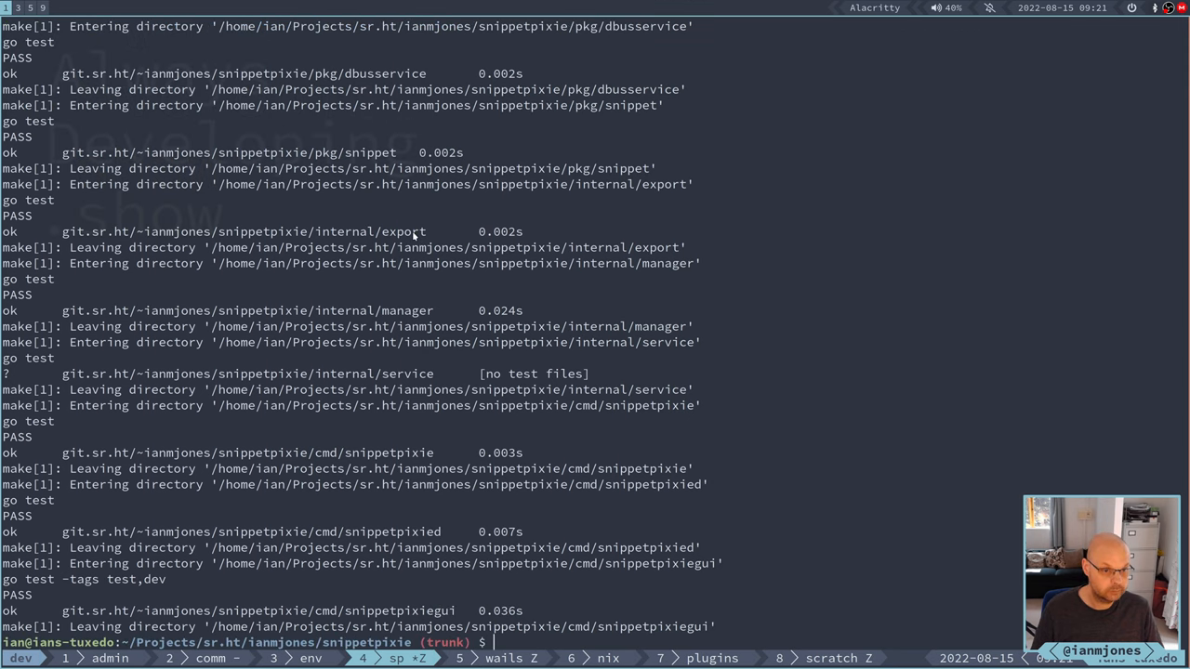
type("clear")
Step: Clear, cd - back to cmd/snippetpixie, unzoom tmux and move to the daemon pane, enlarging the top panes
key("Return")
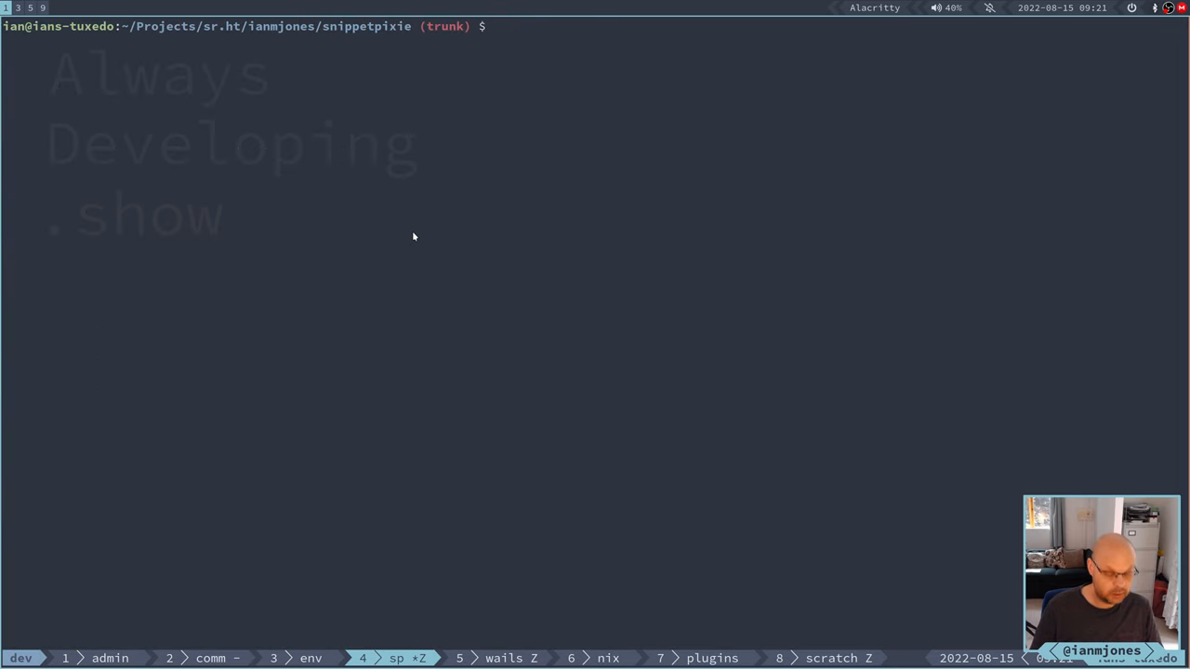
type("cd -")
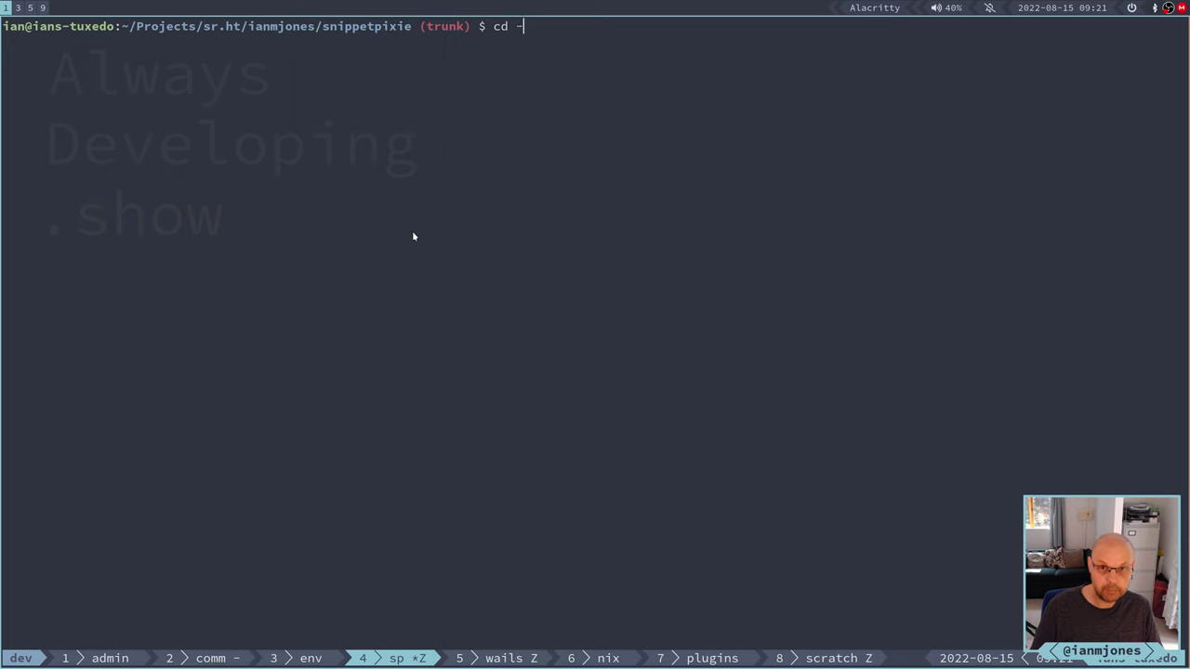
key("Return")
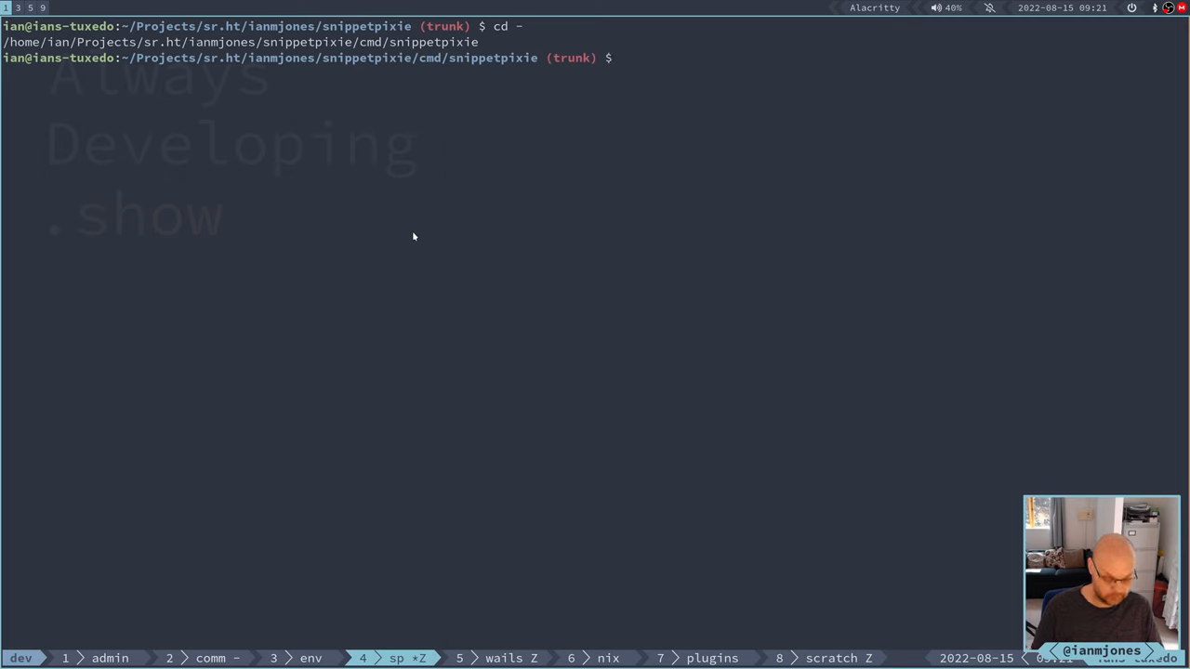
key("super+z")
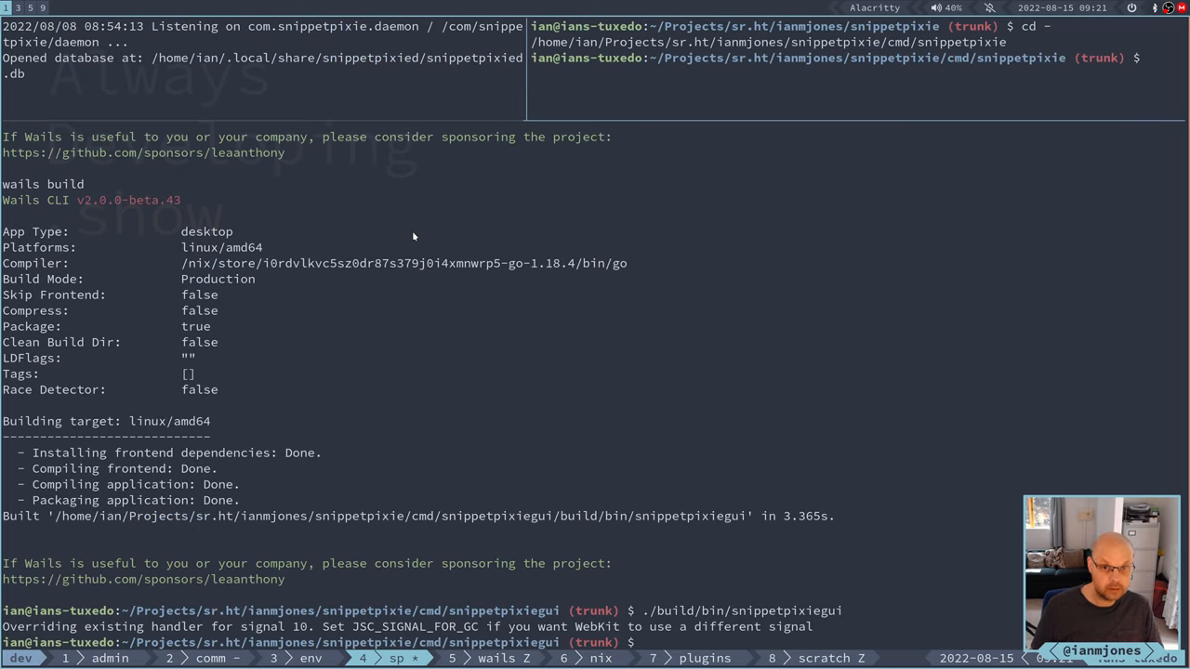
key("ctrl+b")
key("Down")
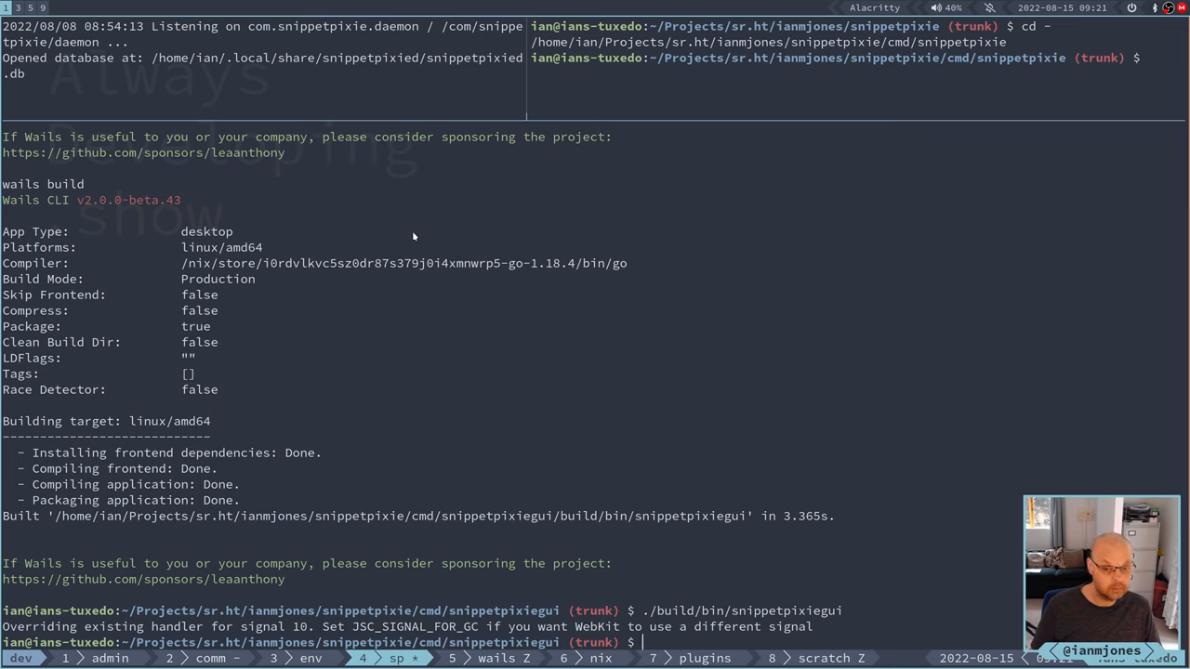
key("ctrl+b")
key("Up")
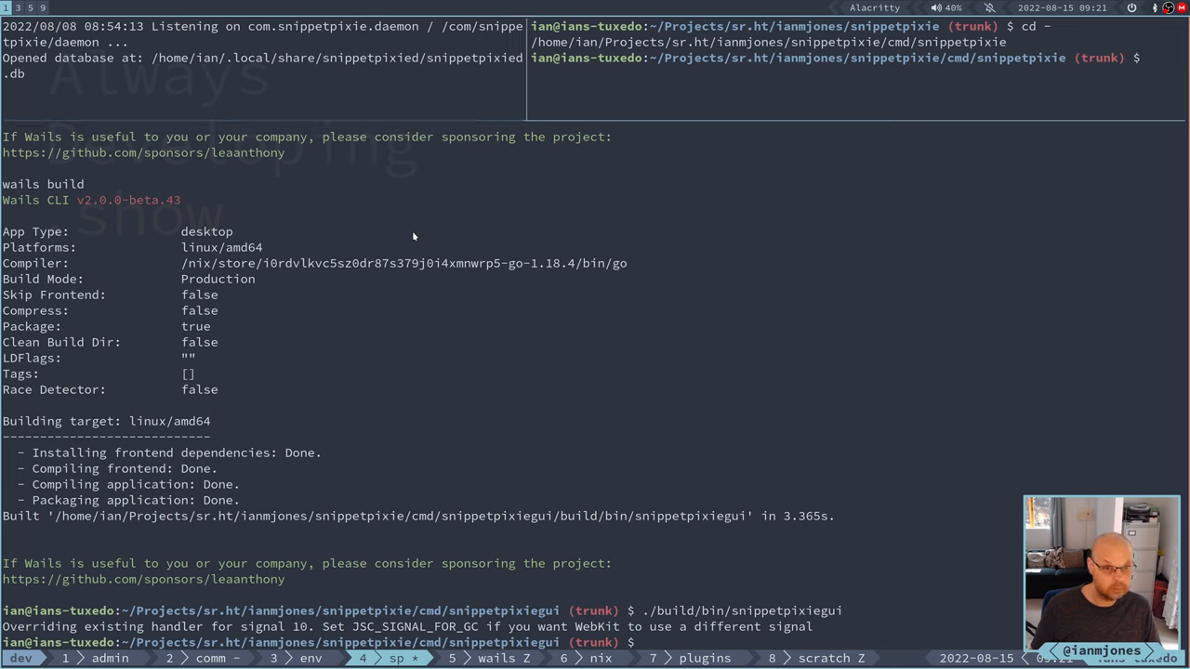
key("ctrl+b")
key("Left")
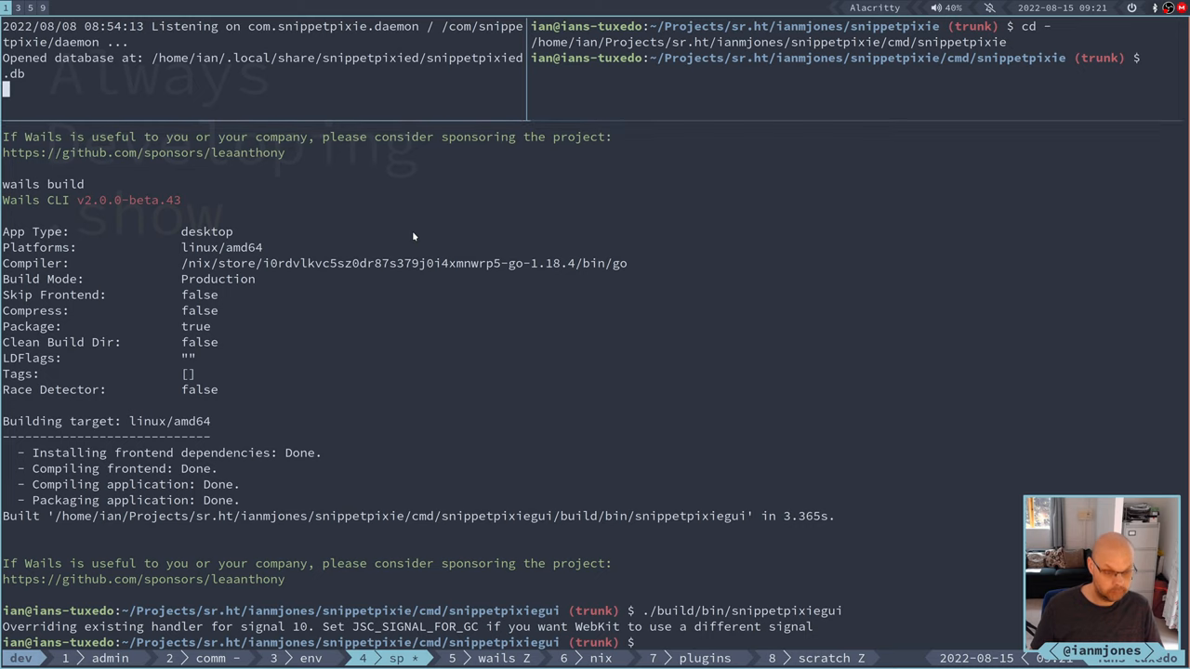
key("ctrl+a")
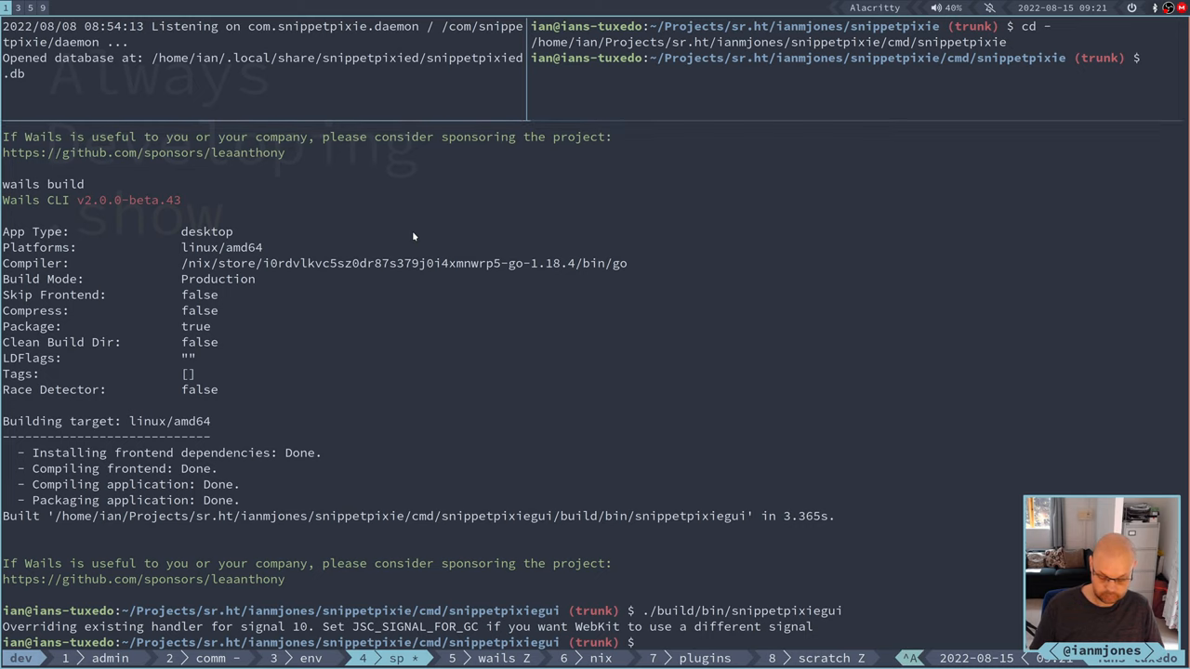
key("alt+Down")
key("alt+Down")
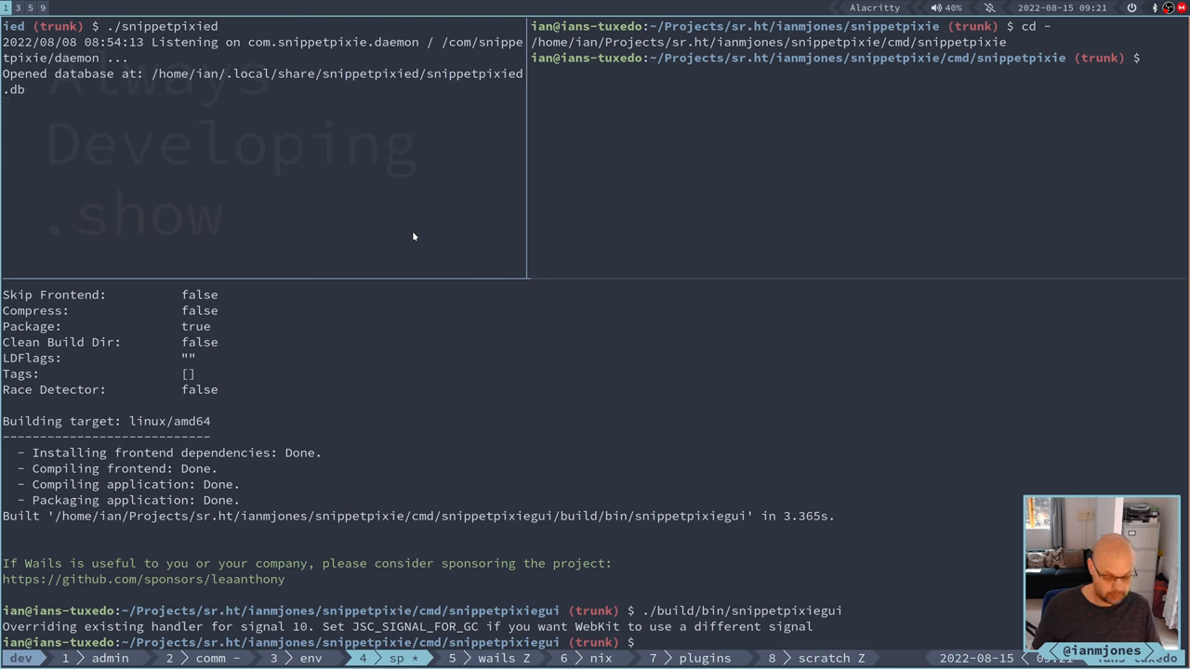
Step: Ctrl-C the old daemon, run ./snippetpixied from the fresh build, and focus the top-right shell
key("ctrl+c")
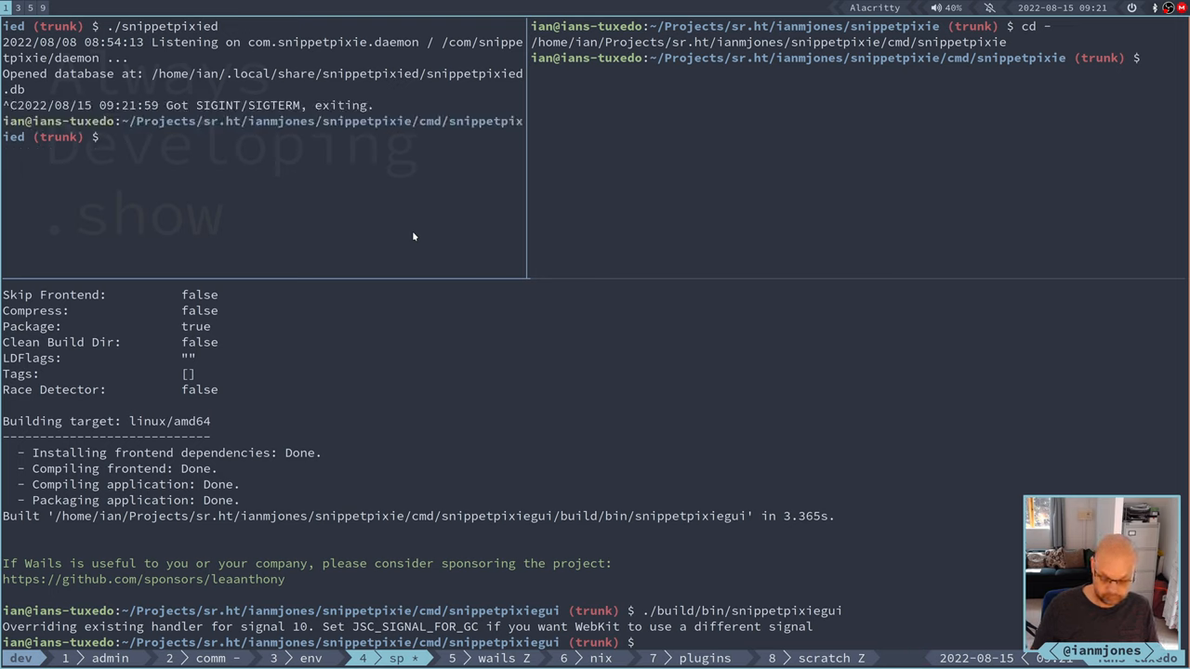
type("ll")
key("Return")
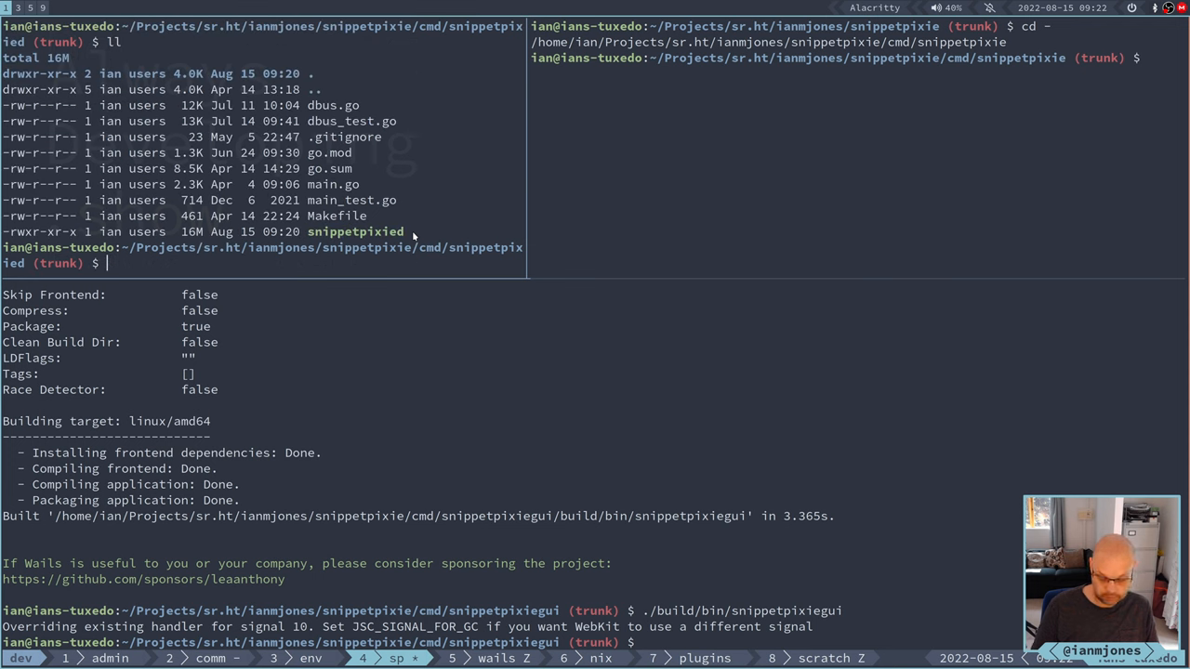
type("./sni")
key("Tab")
key("Return")
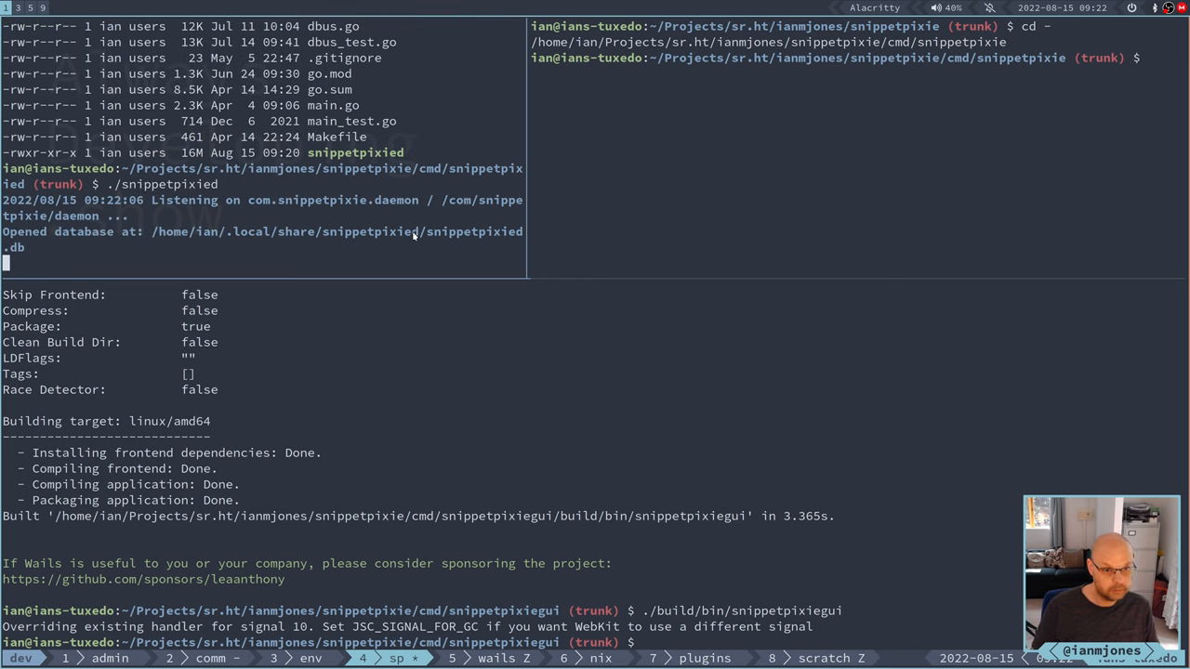
key("ctrl+b")
key("Right")
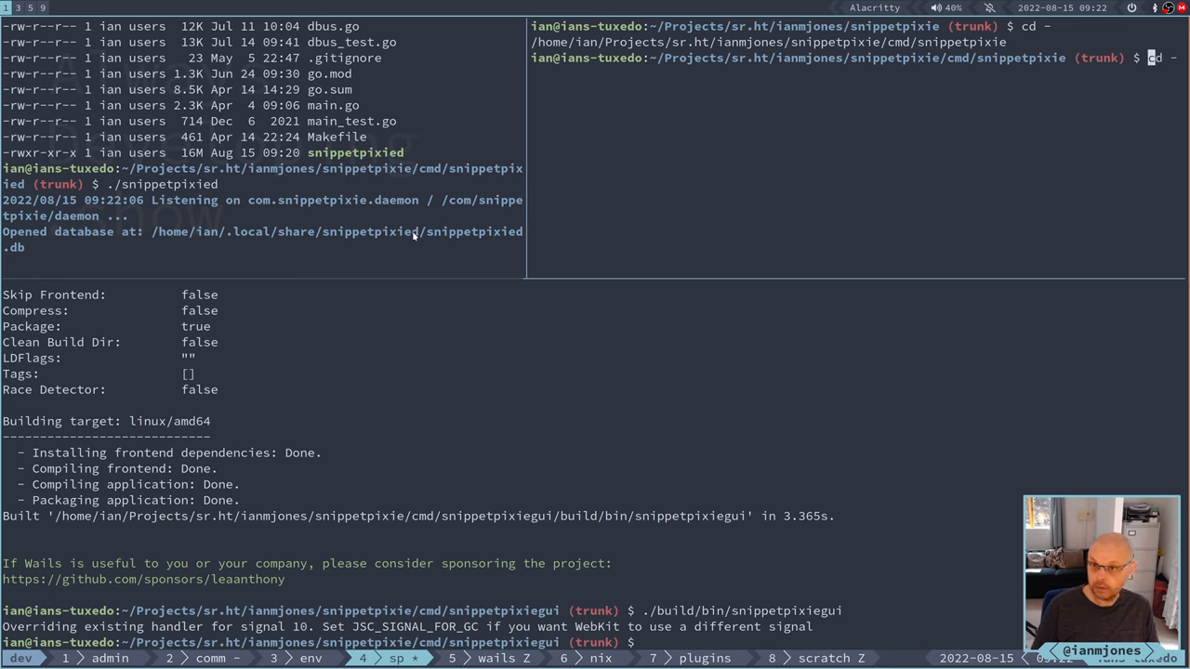
Step: Rerun the wibble list with --last-used, then list wibble snippets showing only --body
key("Up")
key("Up")
key("Up")
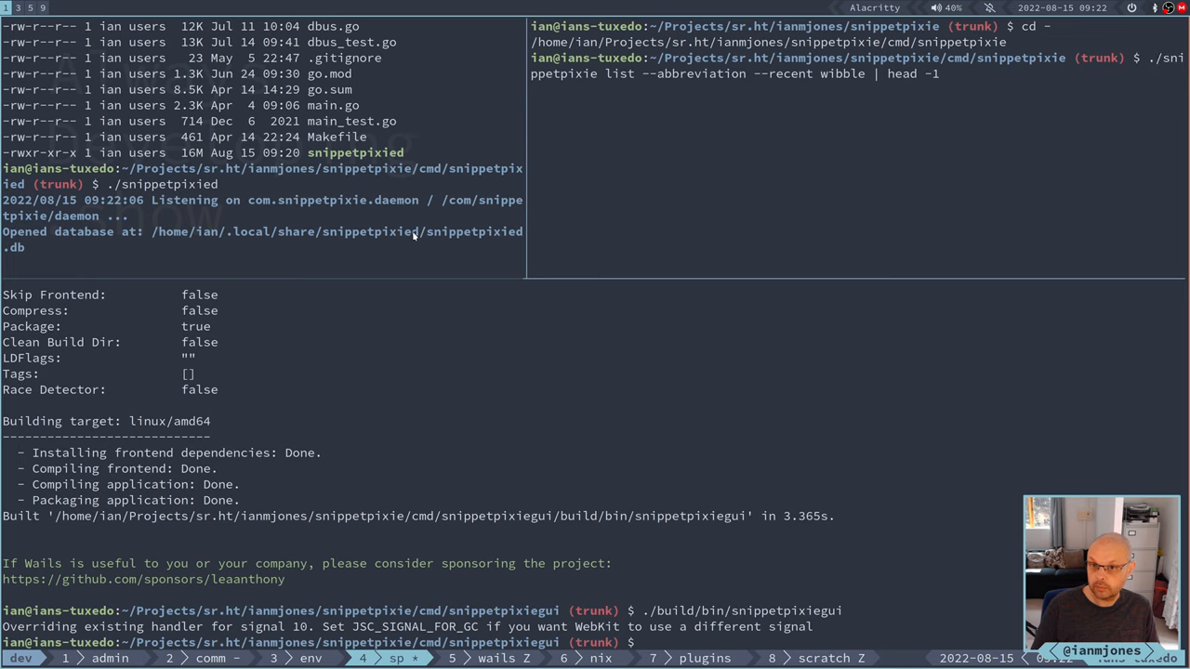
key("Up")
key("Up")
key("Up")
key("Up")
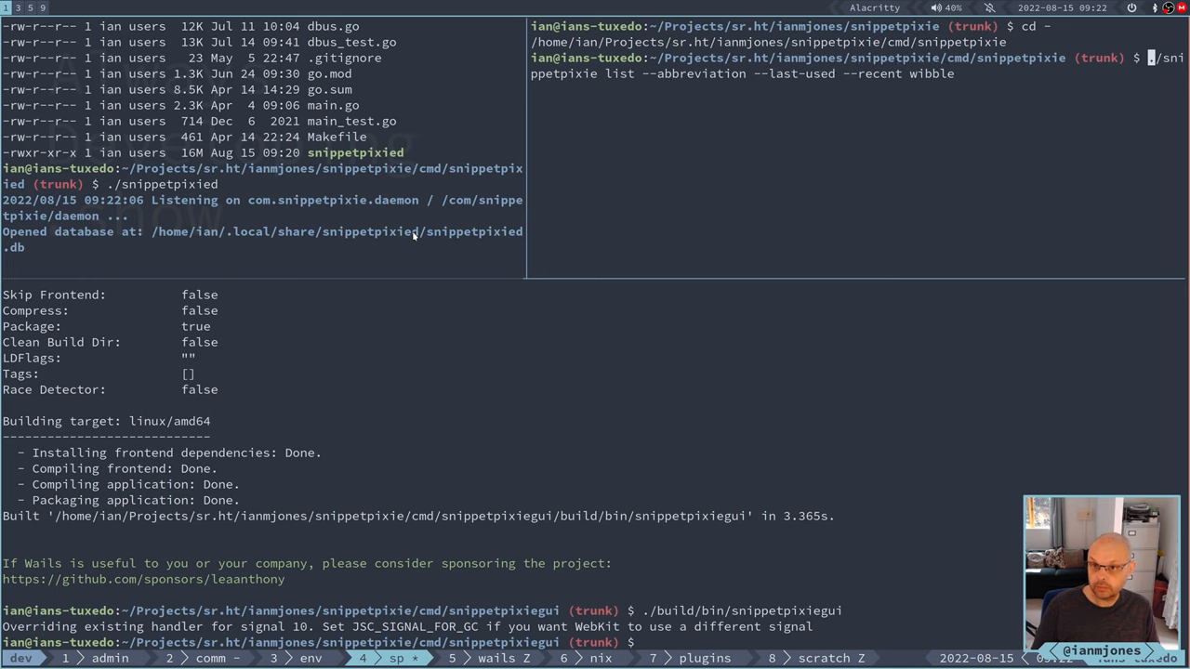
key("Return")
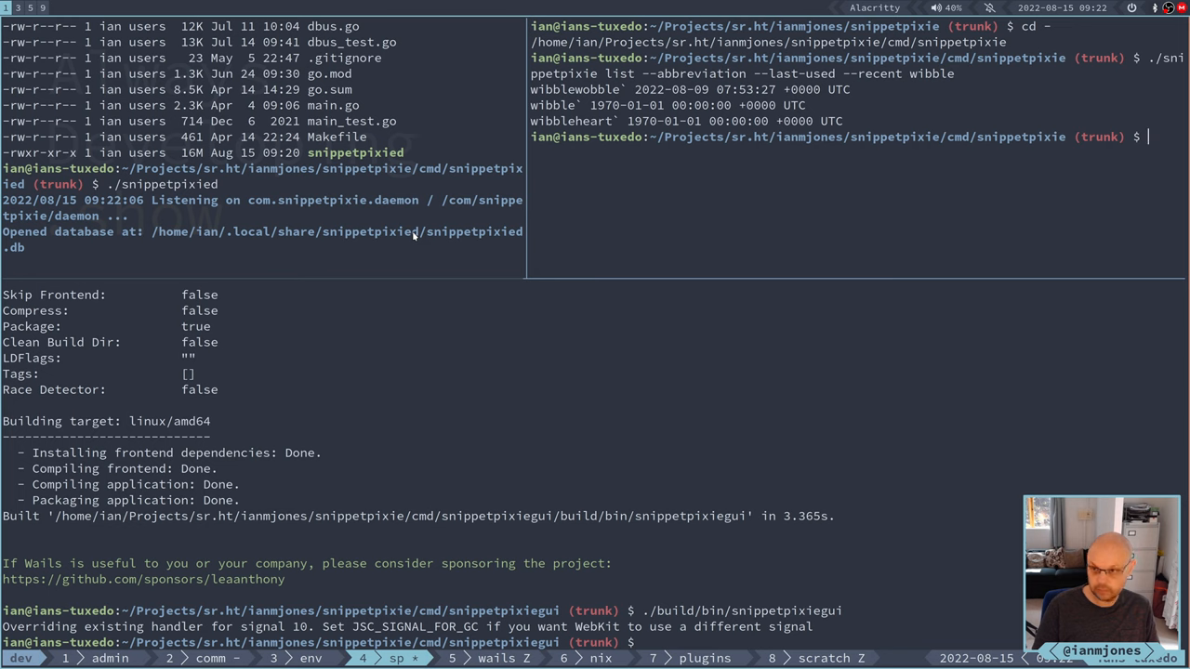
key("Up")
key("End")
key("ctrl+Left")
key("ctrl+Left")
key("ctrl+Left")
key("ctrl+Left")
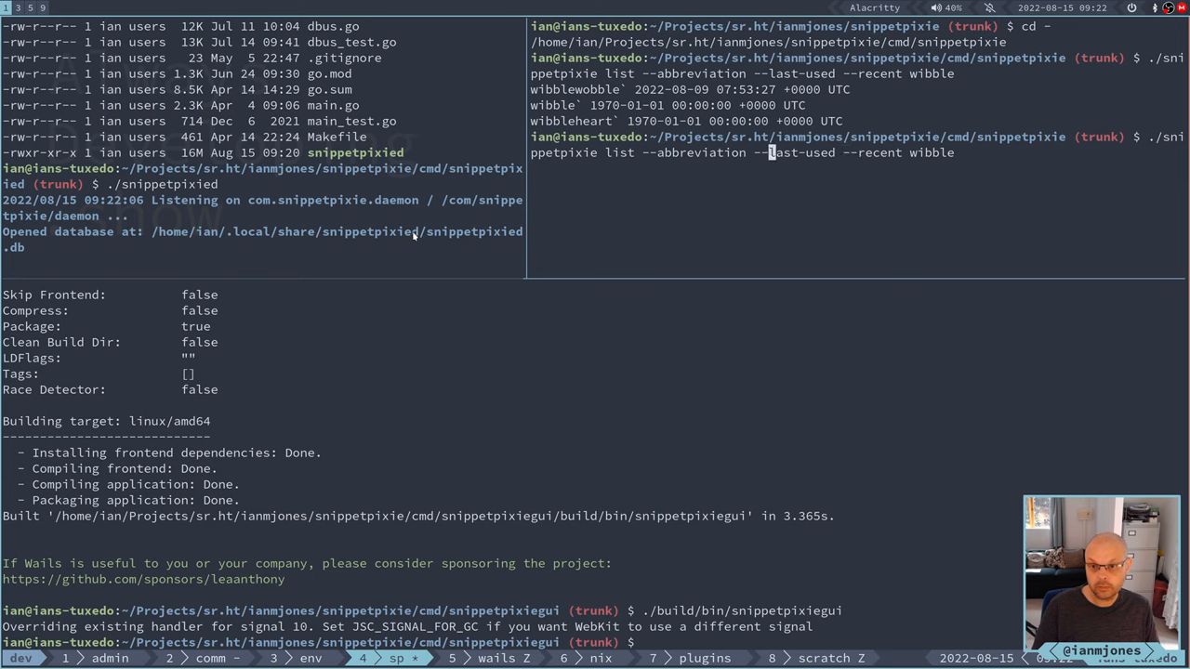
key("ctrl+Left")
key("ctrl+Left")
key("Right")
key("Right")
key("Right")
key("Right")
key("Delete")
key("Delete")
key("Delete")
key("Delete")
key("Delete")
key("Delete")
key("Delete")
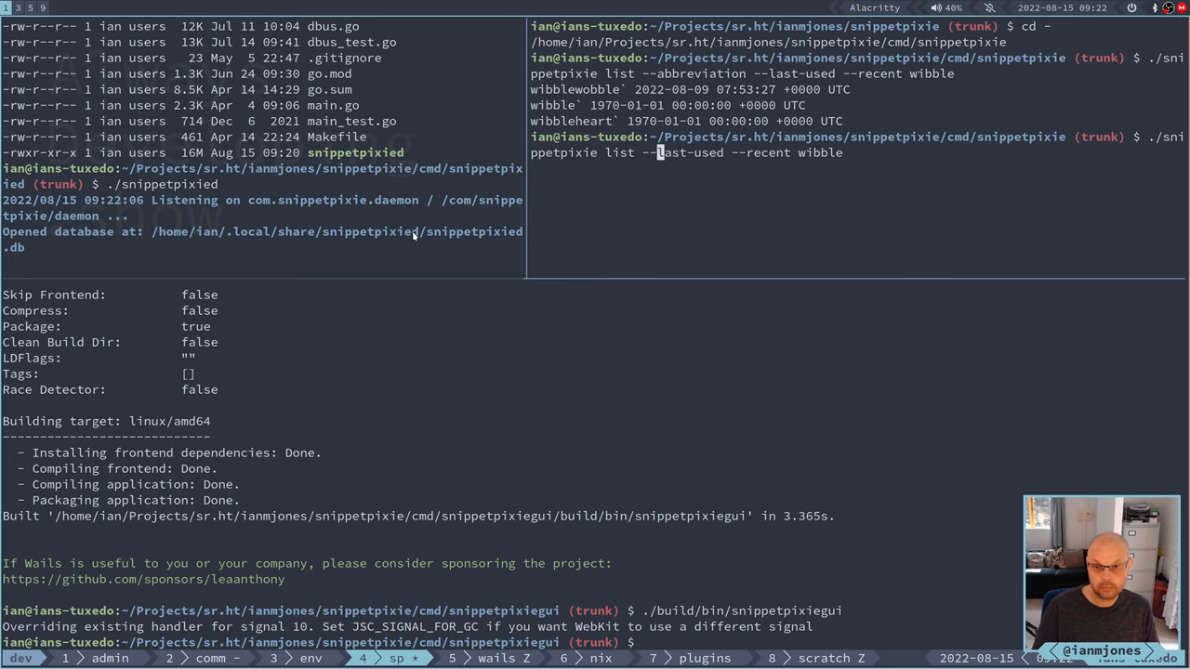
key("Delete")
key("Delete")
key("Delete")
key("Delete")
key("Delete")
key("Delete")
key("Delete")
key("Delete")
type("bo")
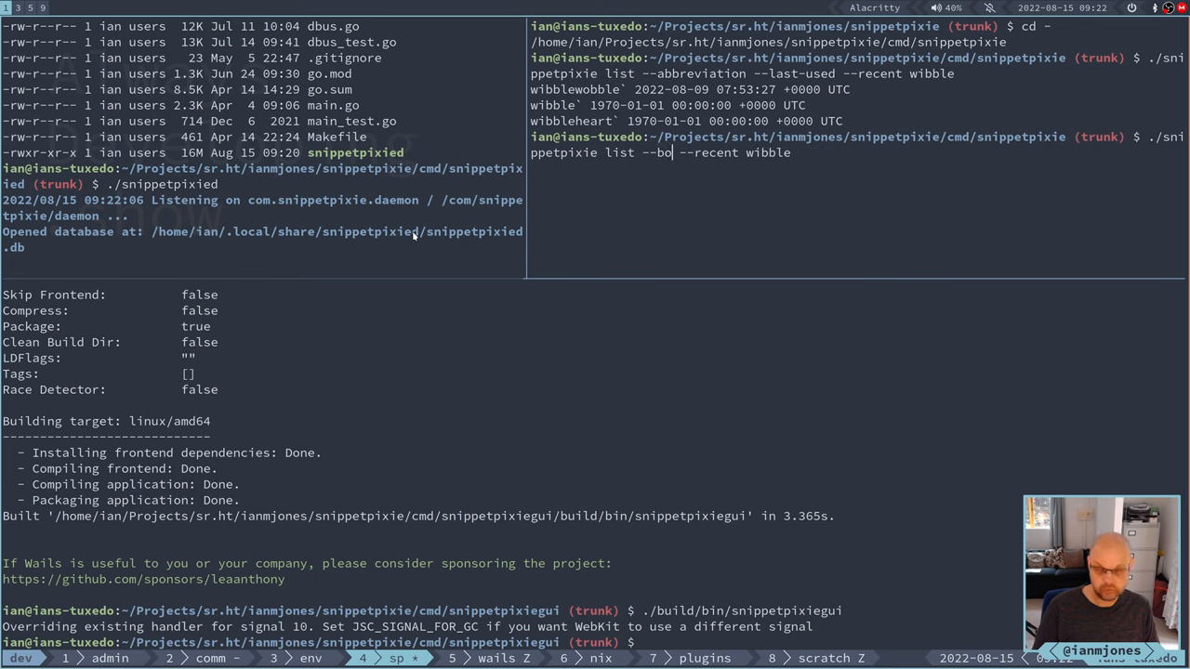
type("dy")
key("Return")
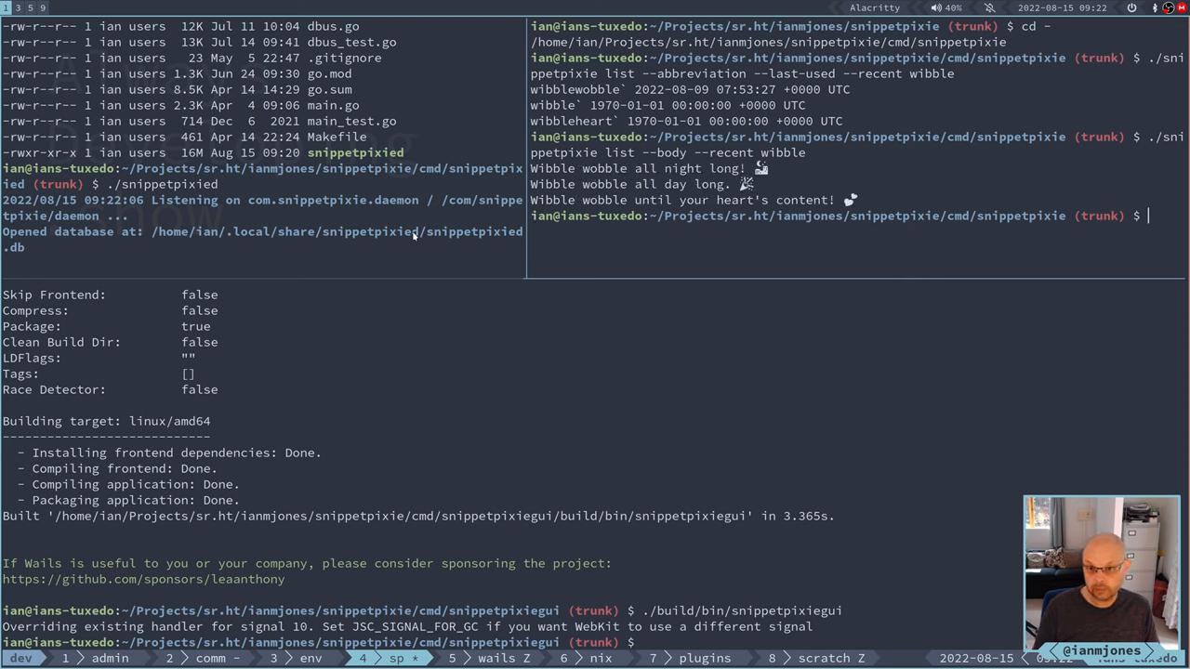
Step: Show help for the list command to review its available flags
key("Up")
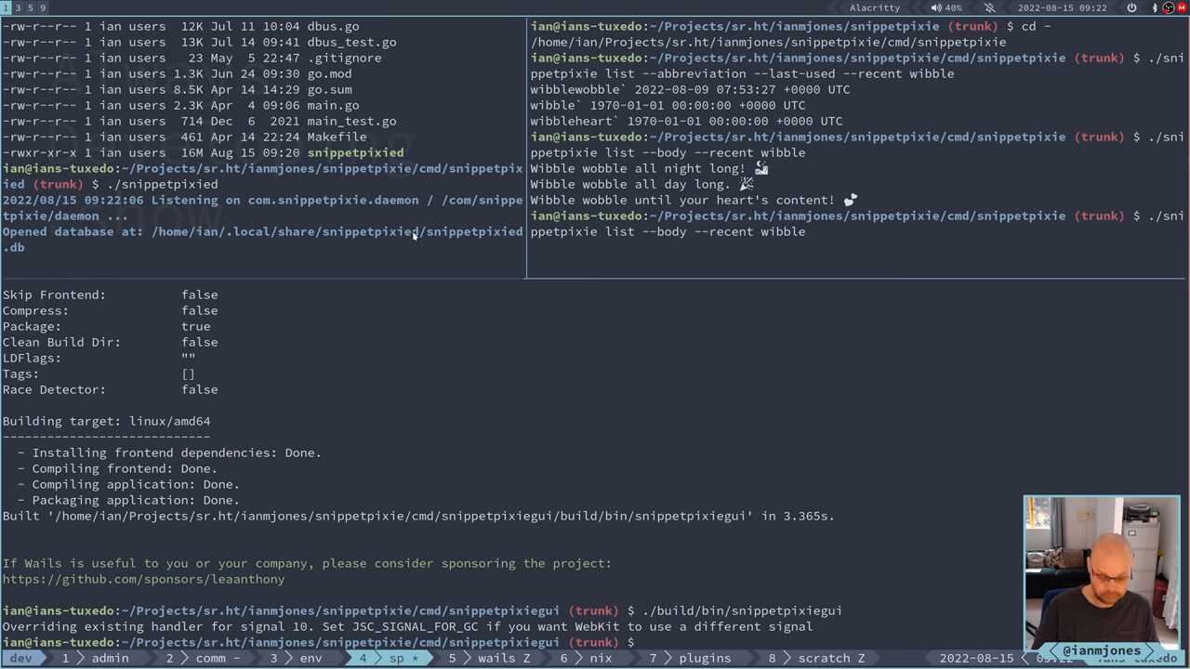
key("alt+b")
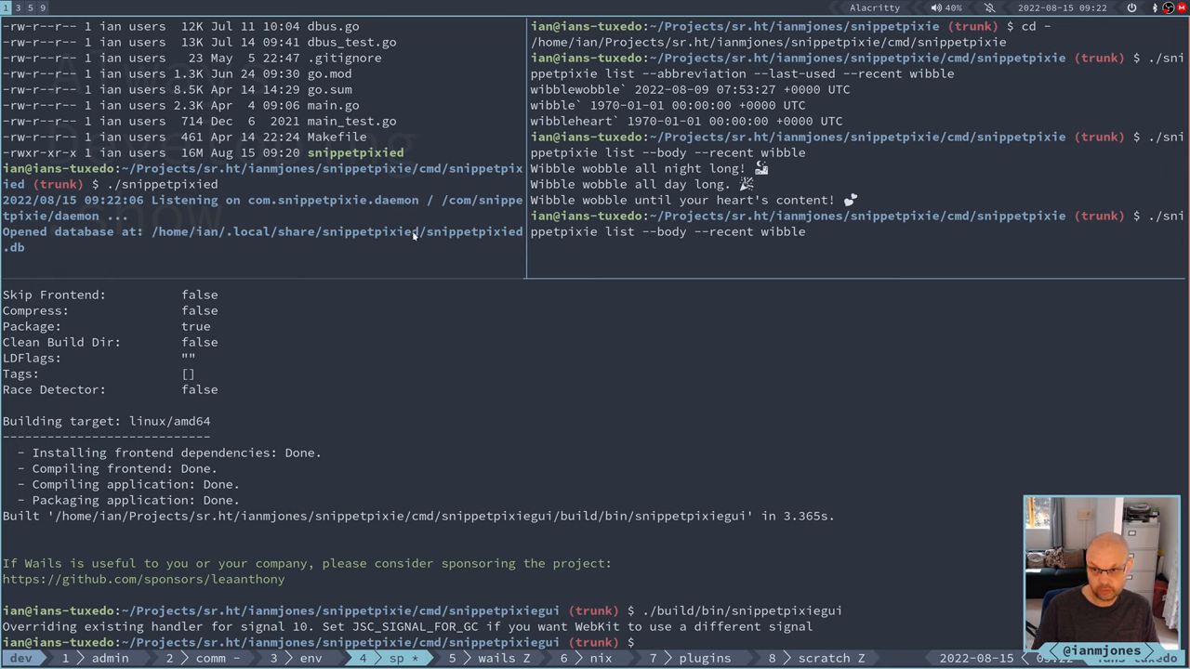
key("ctrl+c")
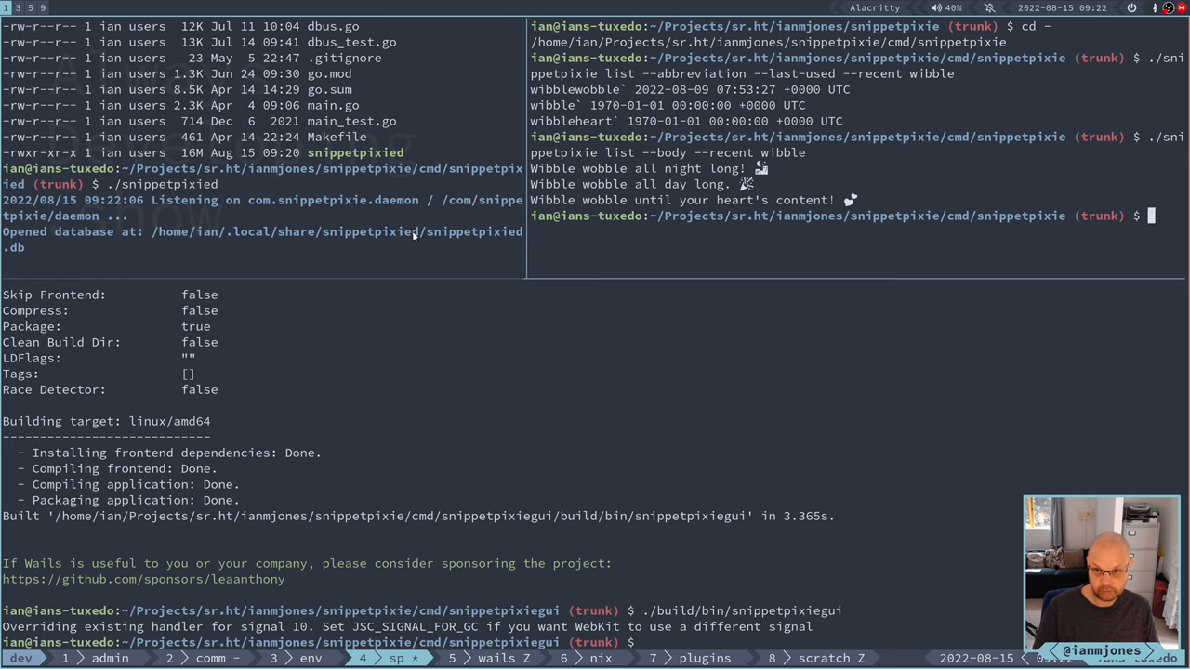
key("Return")
key("Return")
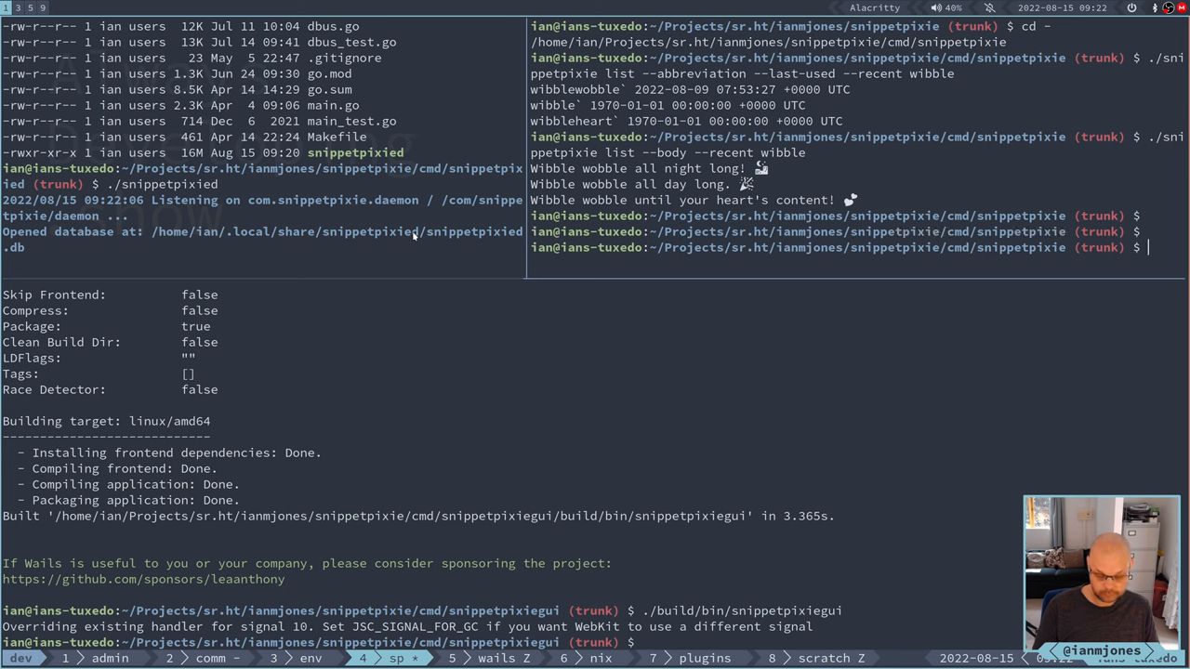
type("sni")
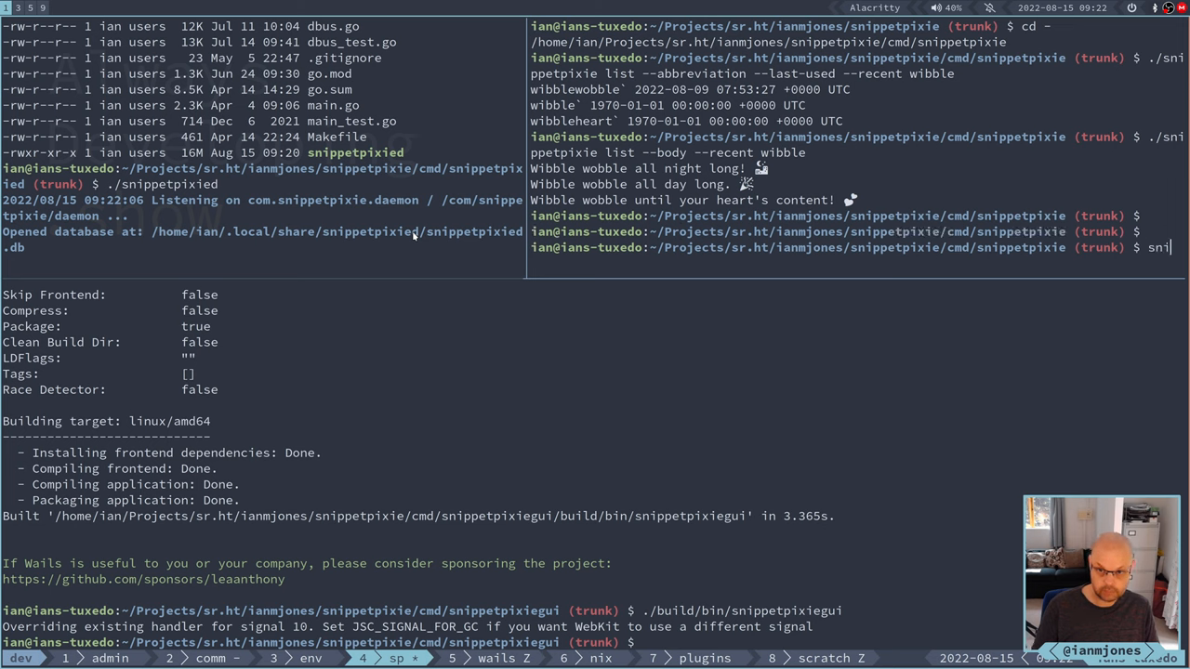
key("BackSpace")
key("BackSpace")
key("BackSpace")
type("./")
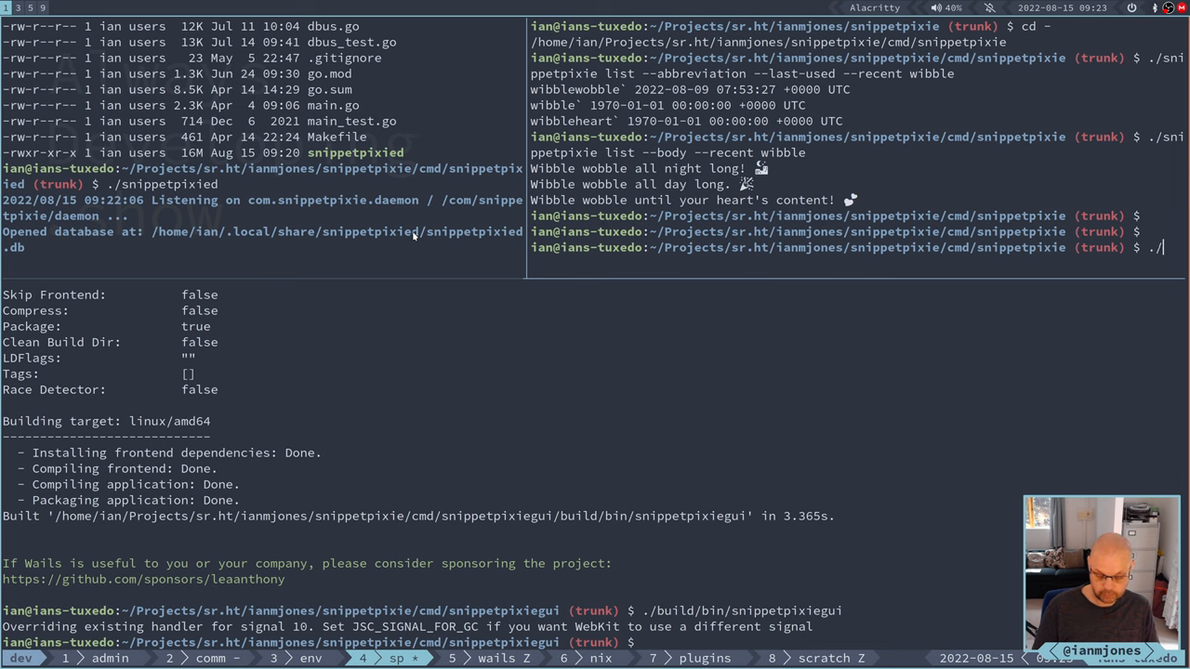
type("snippetpixie ")
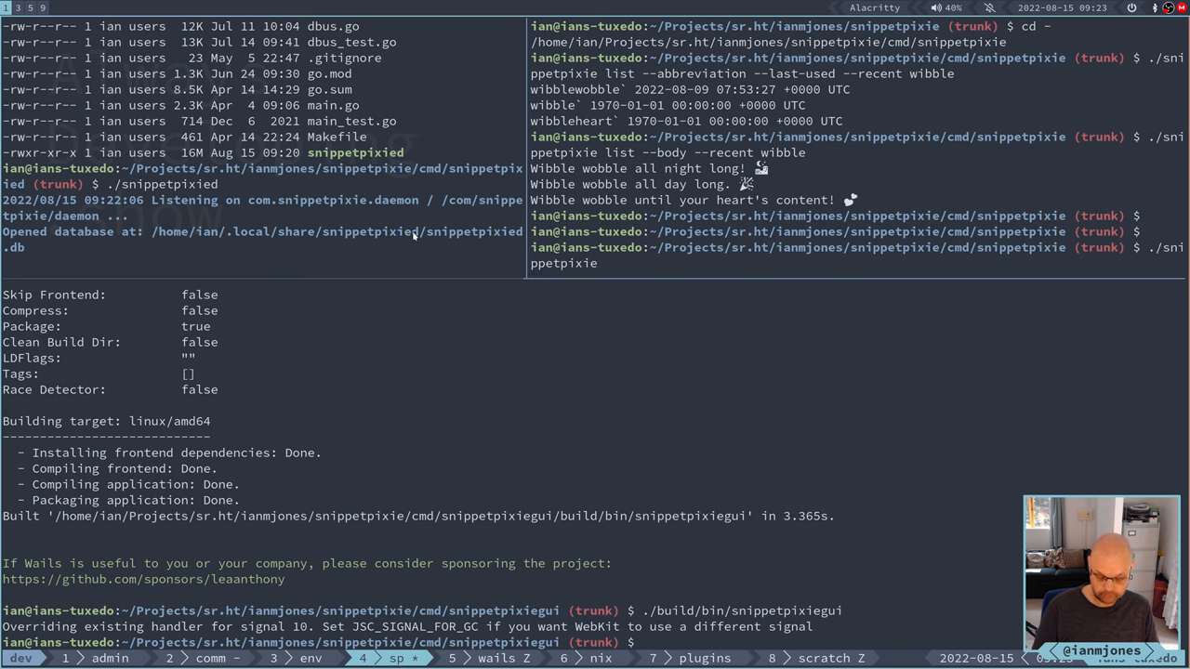
type("help list")
key("Return")
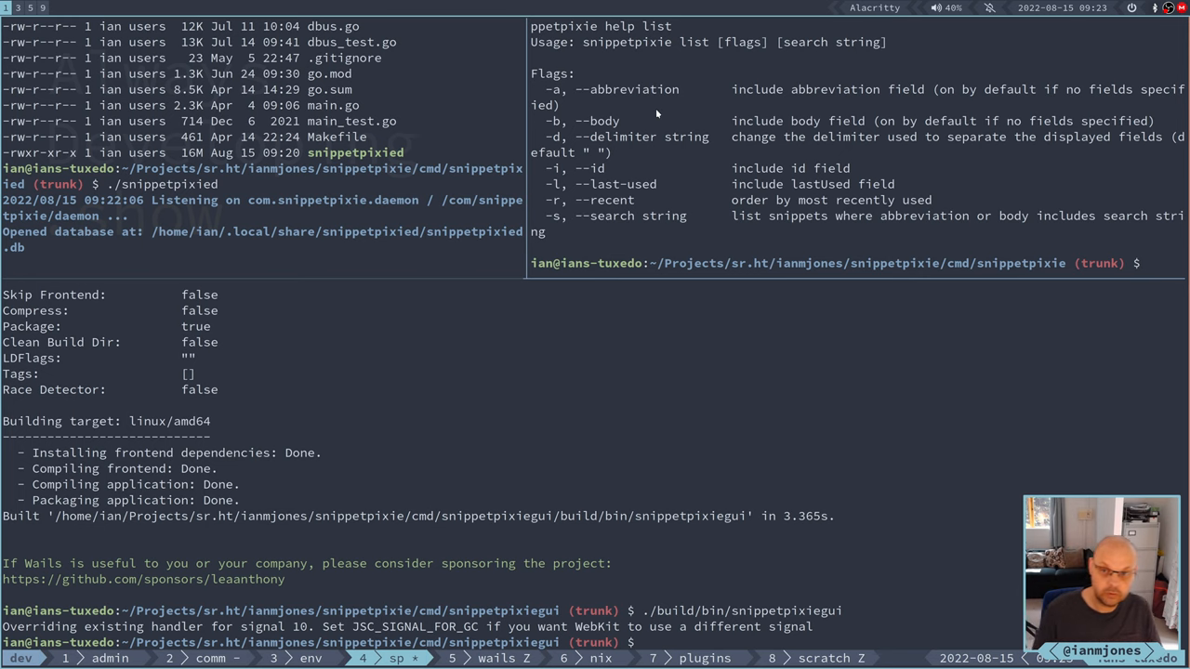
Step: List wibble snippet bodies with a comma delimiter (-d ,) in recent order, then clear the terminal
key("Up")
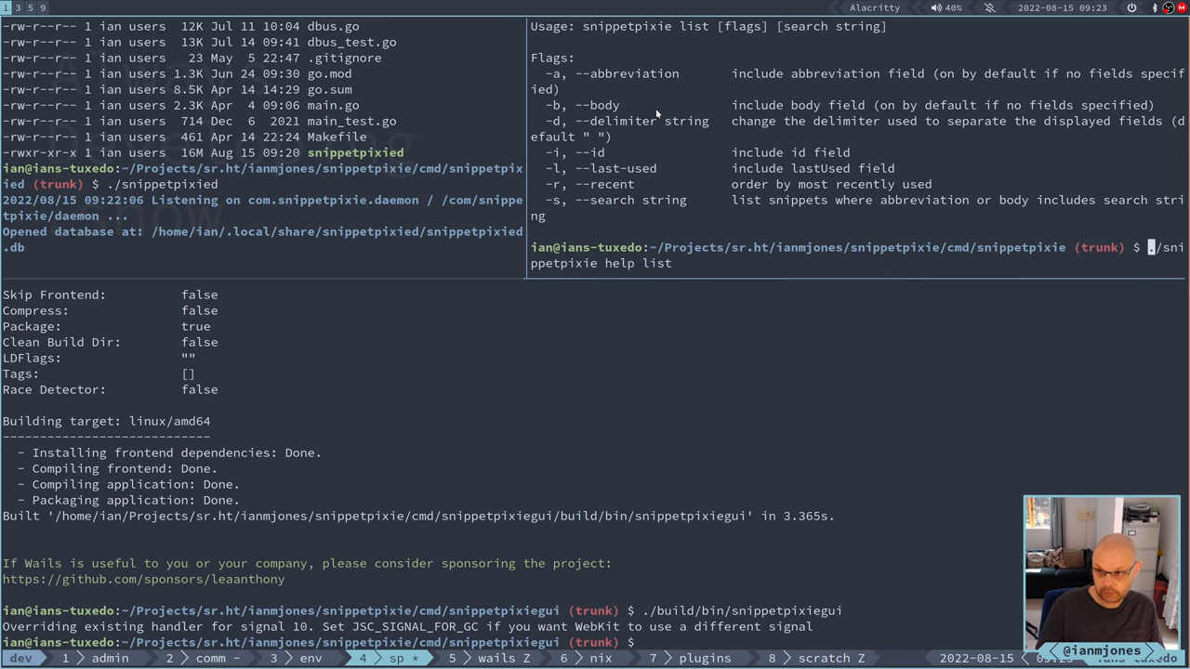
key("Up")
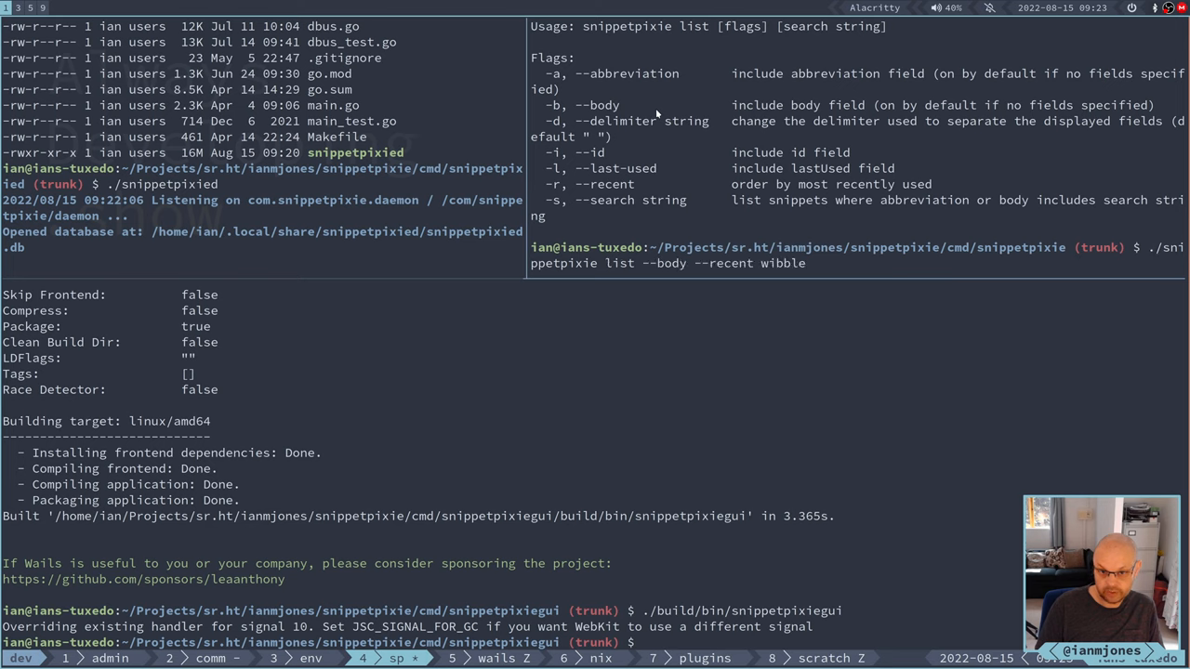
key("dollar")
key("b")
key("b")
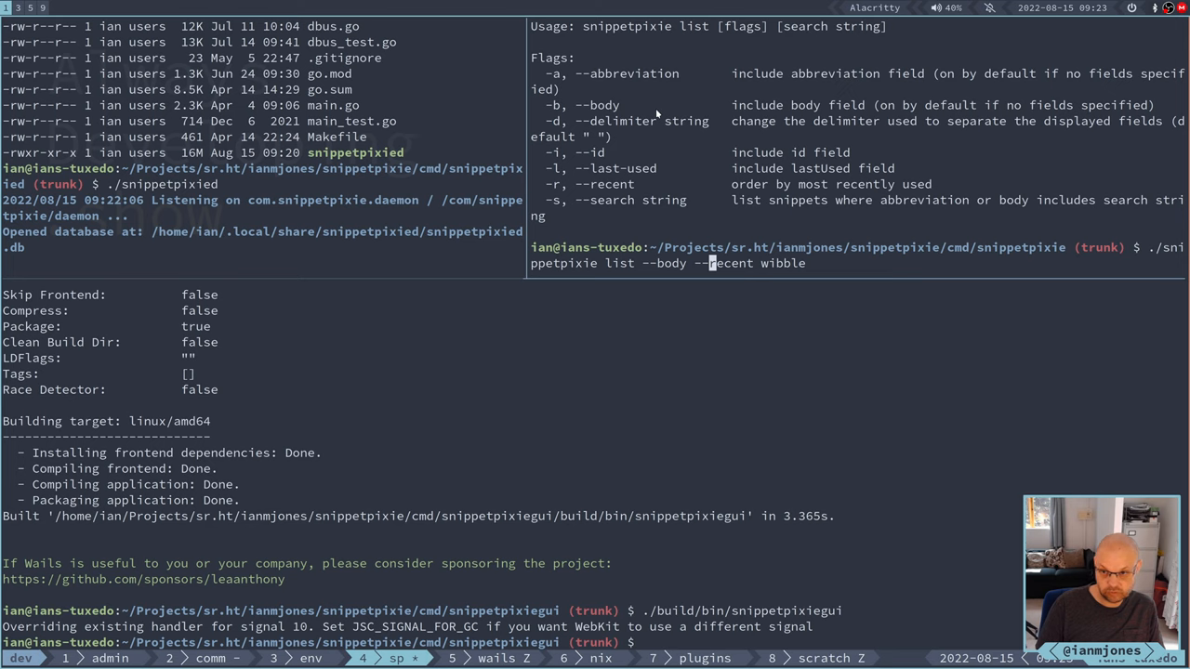
key("b")
type("delimiter")
key("BackSpace")
key("BackSpace")
key("BackSpace")
key("BackSpace")
key("BackSpace")
key("BackSpace")
key("BackSpace")
type("-d ")
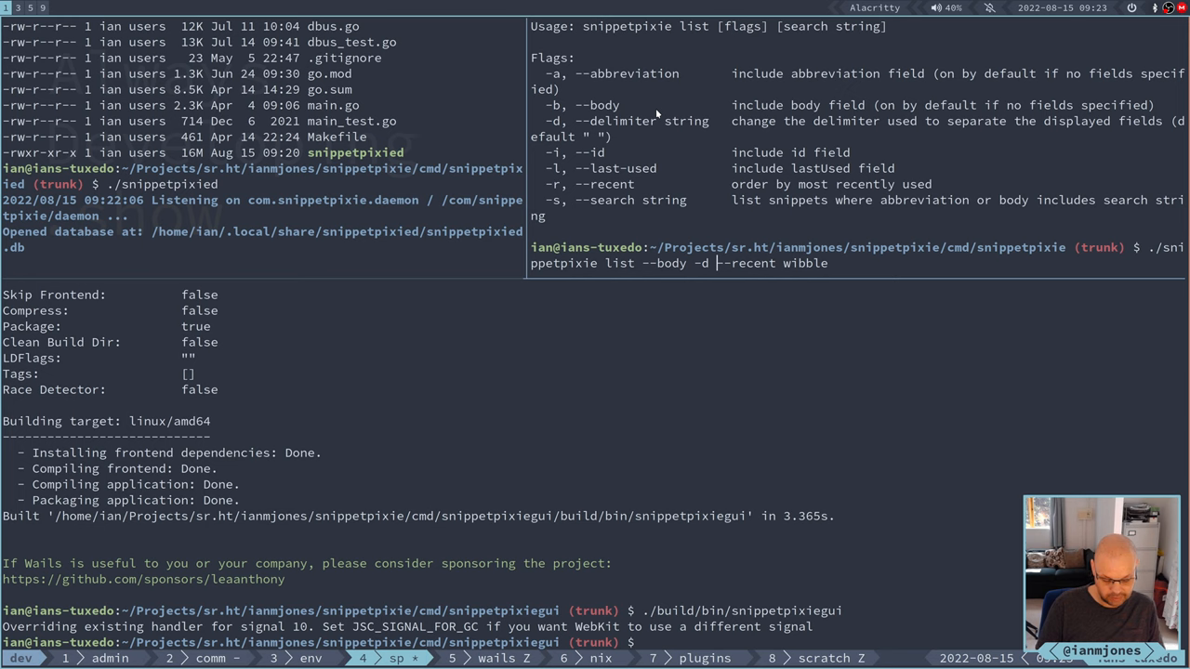
type(",")
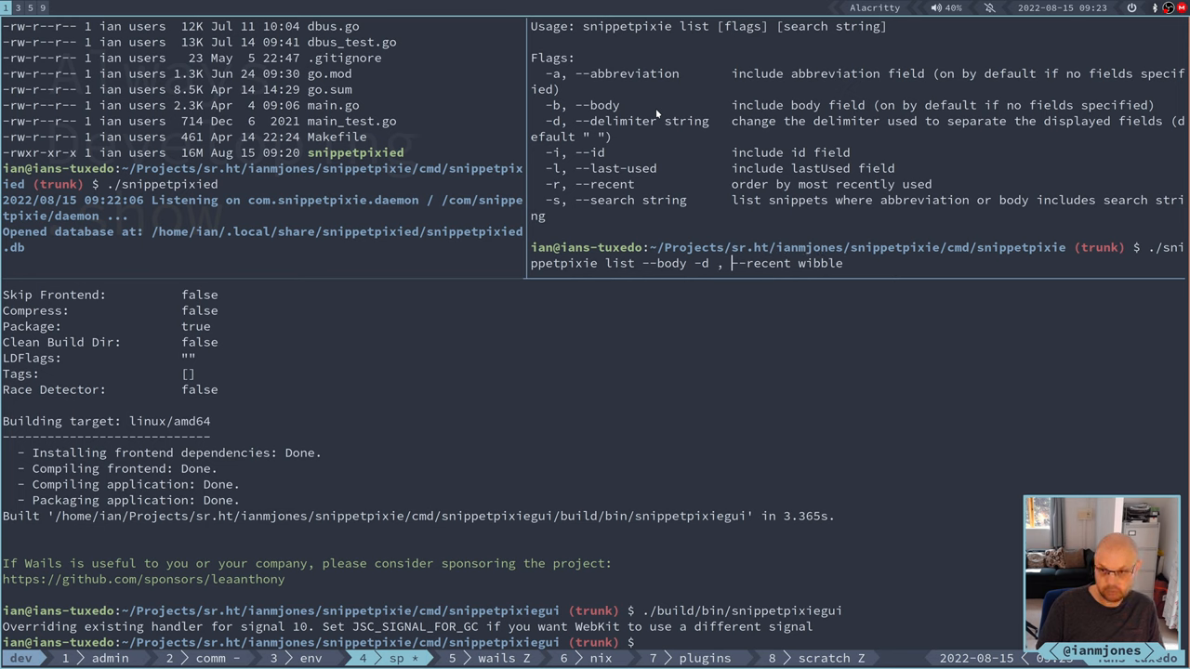
key("Return")
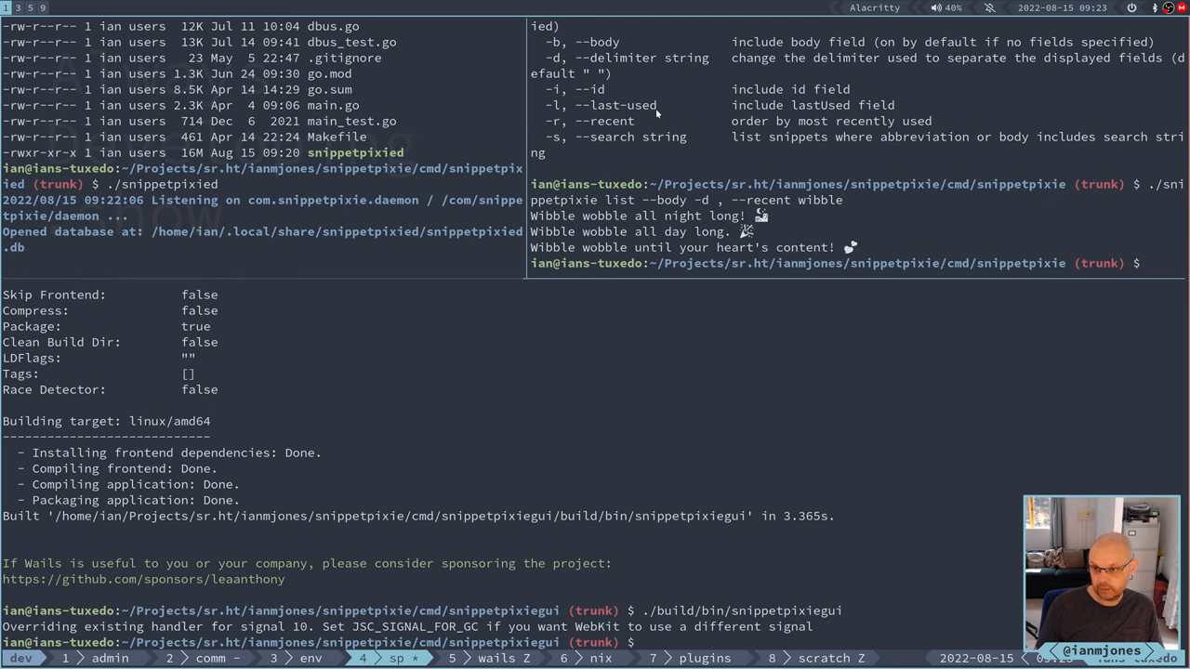
type("clear")
key("Return")
Step: List wibble snippets as comma-separated --abbreviation and --body pairs, clear, and return to GoLand
key("Up")
key("Up")
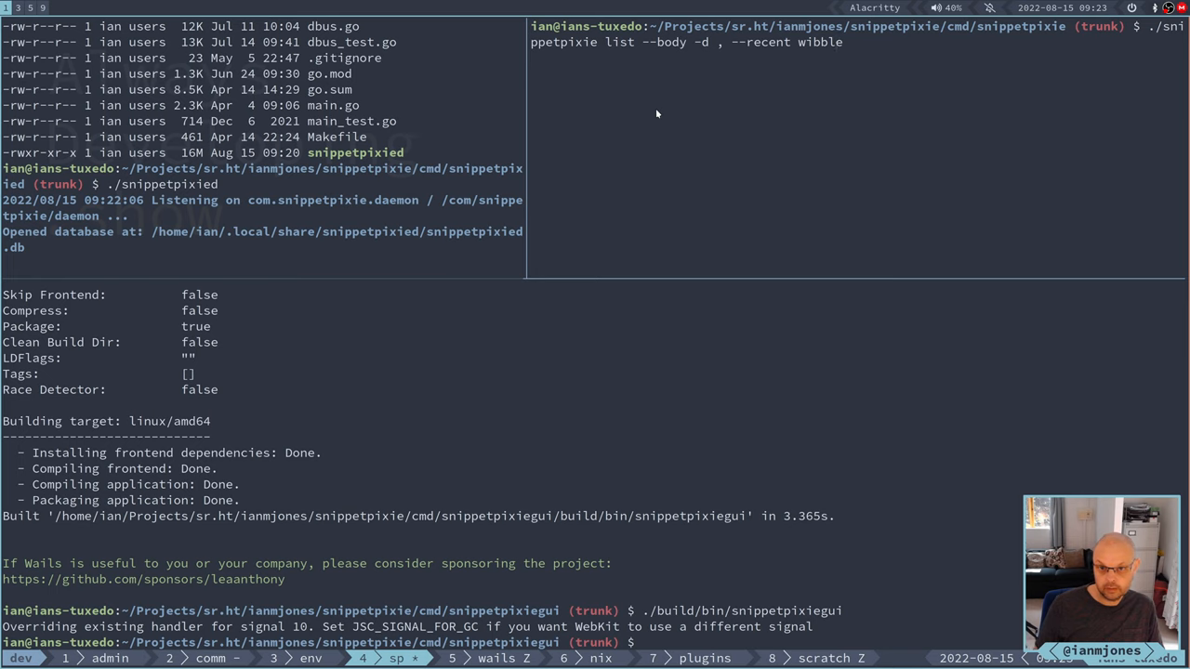
type("--")
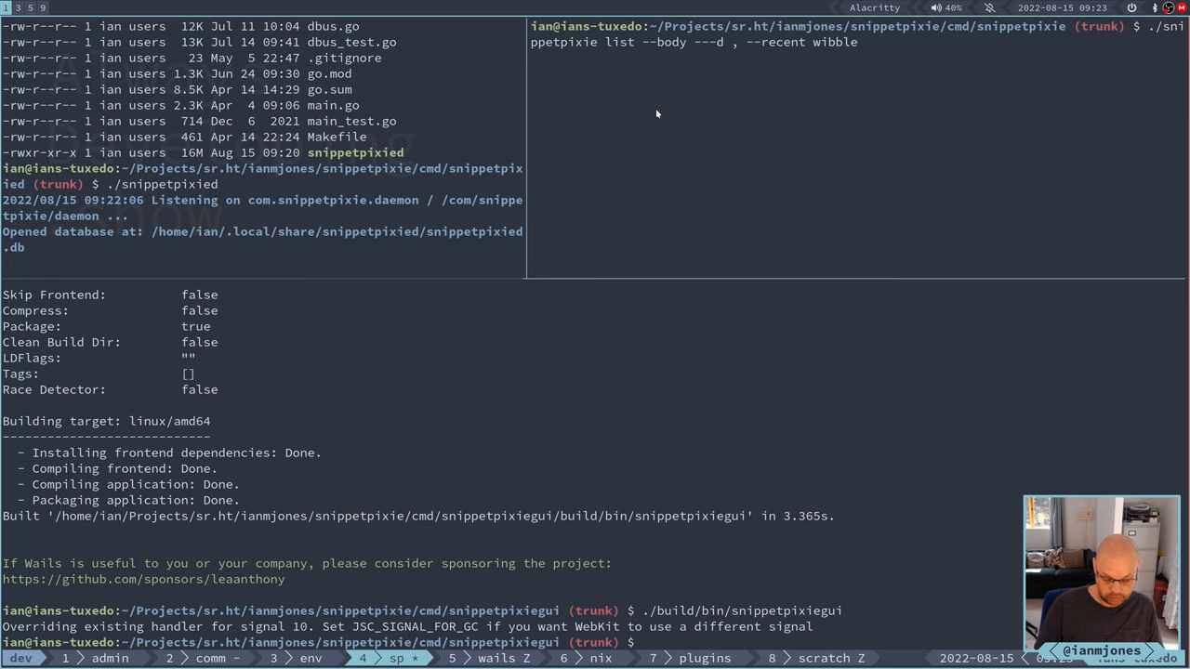
type("abbrev")
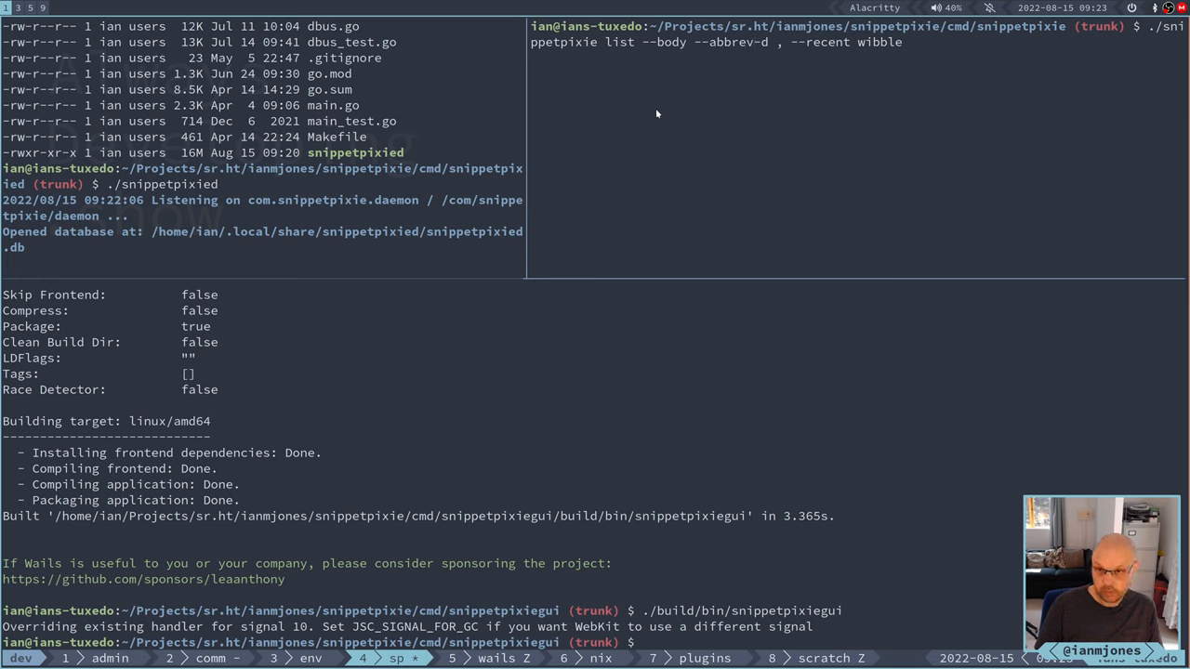
type("iation")
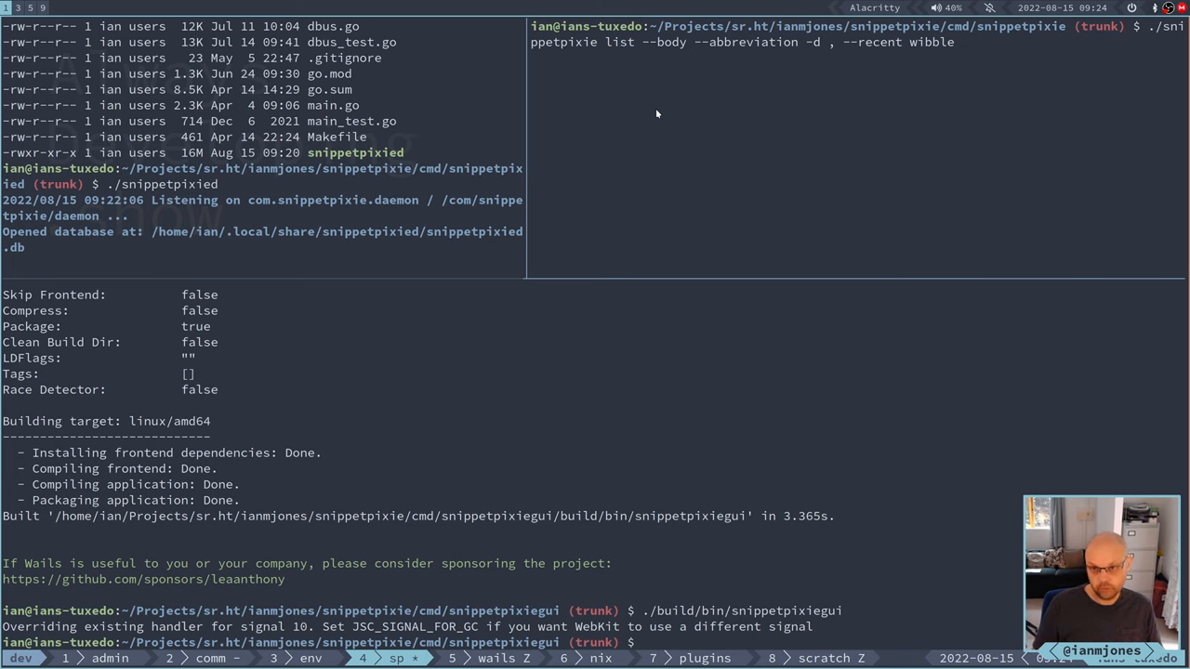
key("Return")
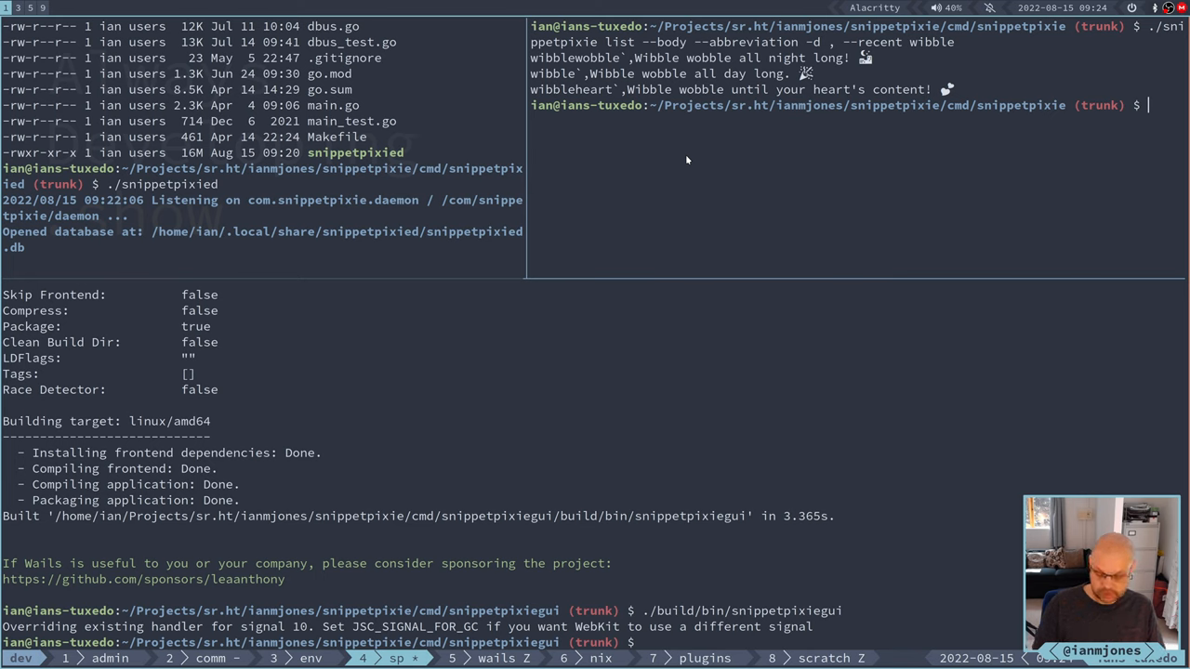
type("clear")
key("Return")
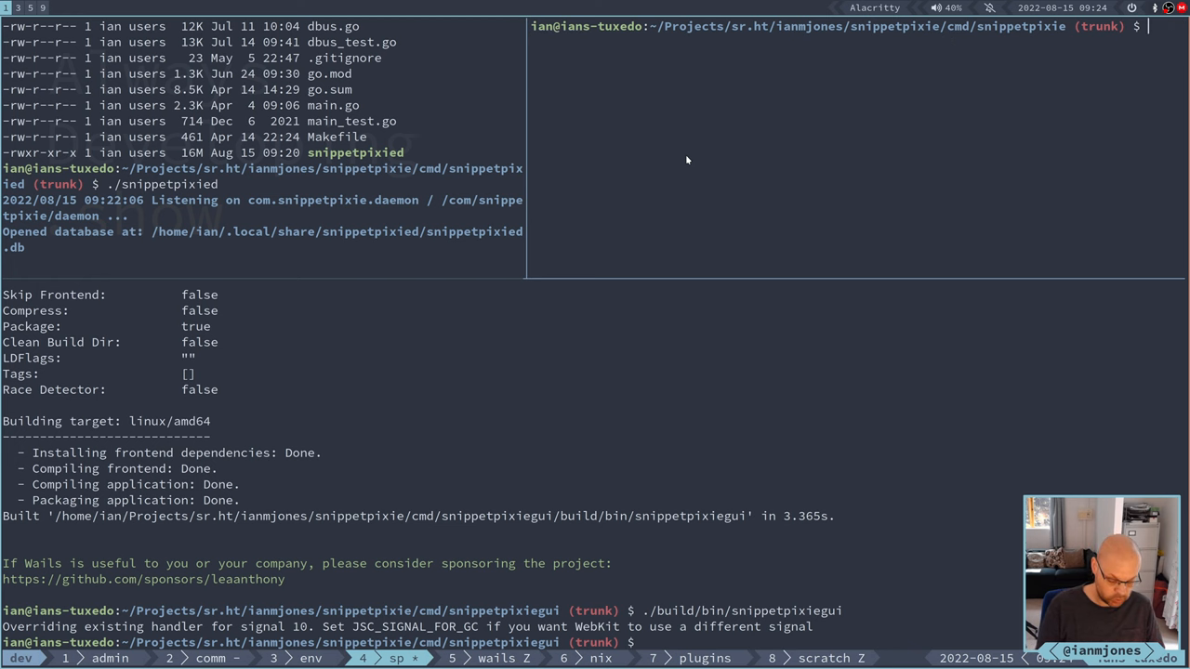
key("super+5")
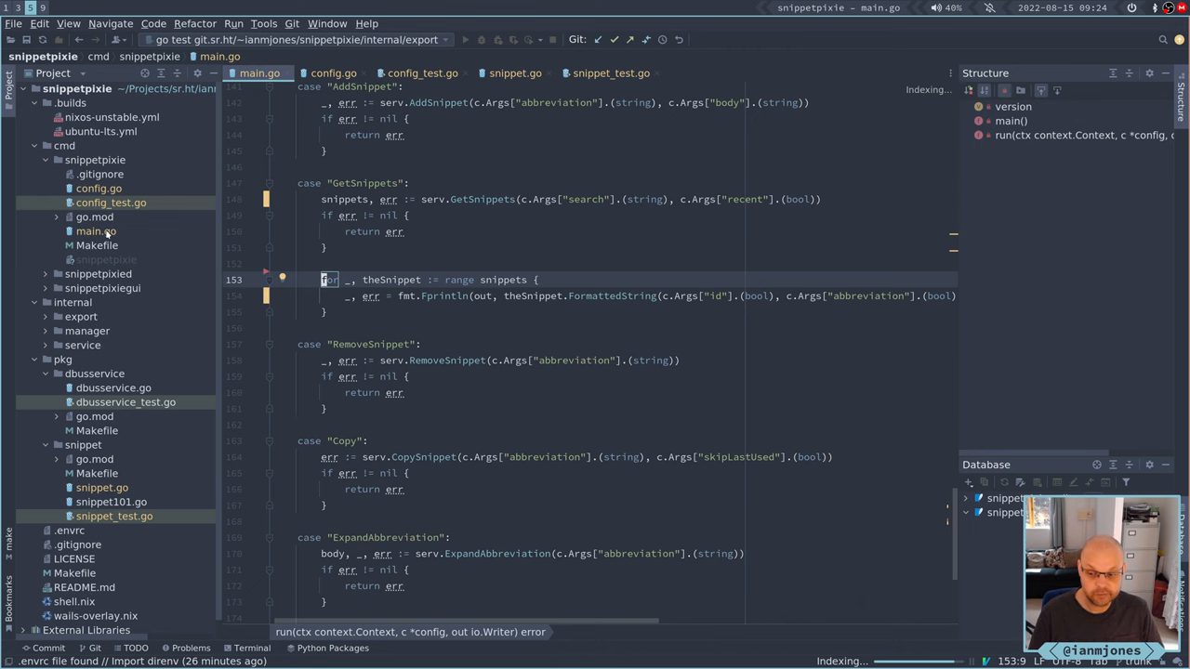
Step: Check ticket #24 in Firefox and return to GoLand
key("super+3")
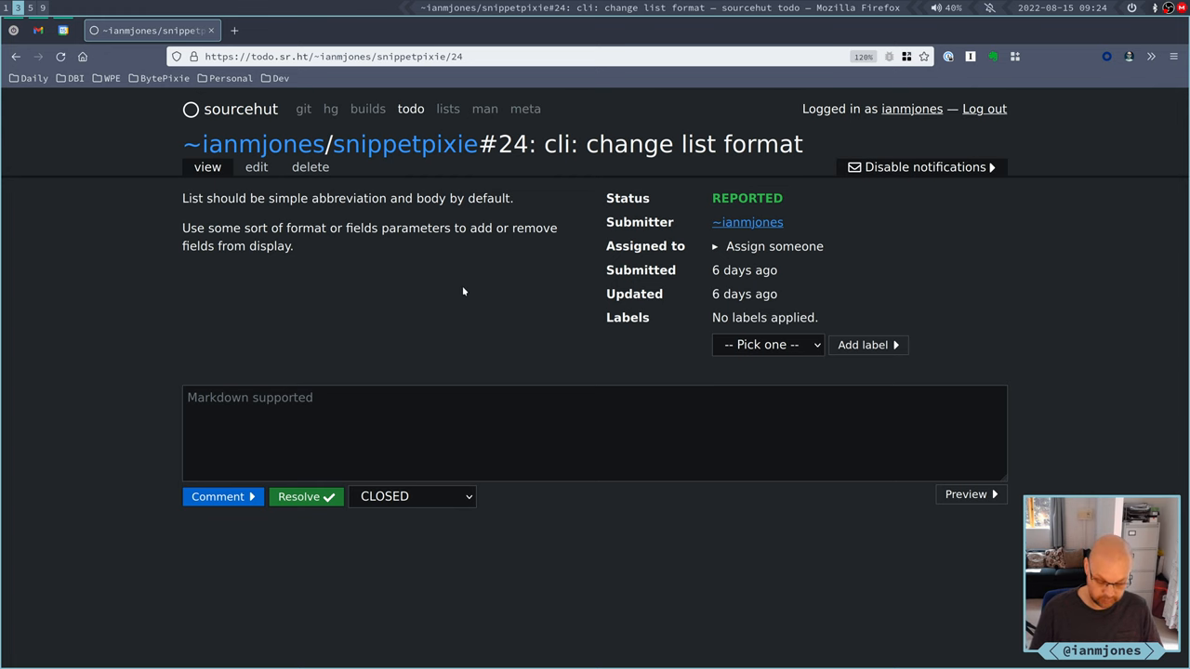
key("ctrl+l")
left_click(365, 323)
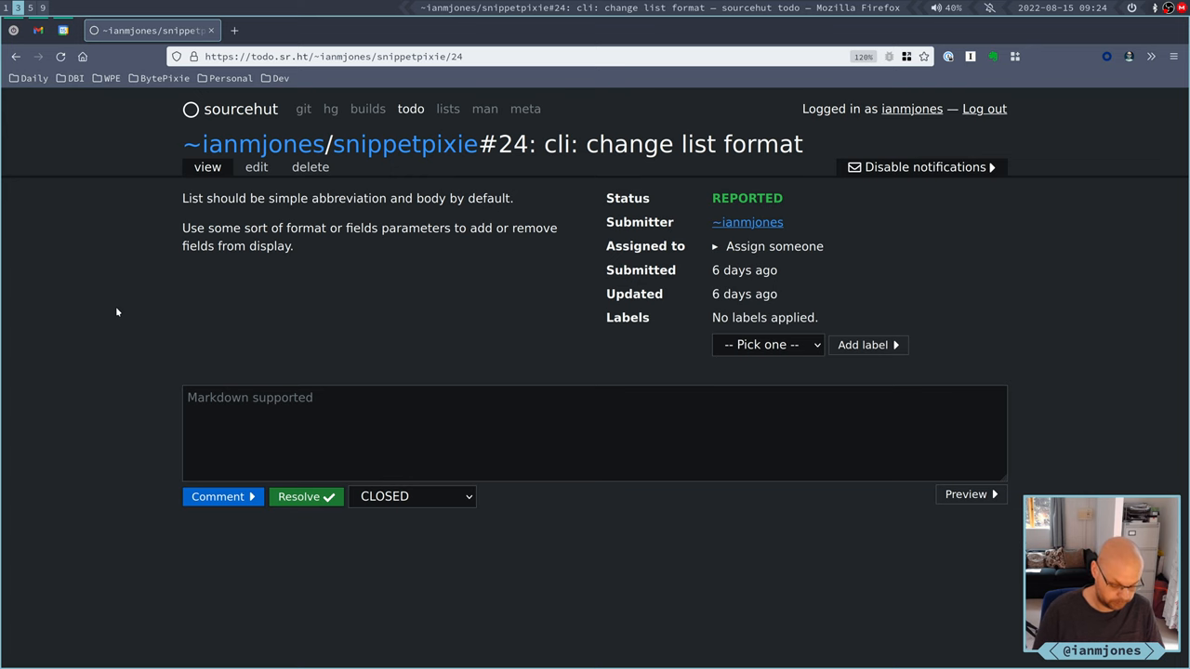
key("super+5")
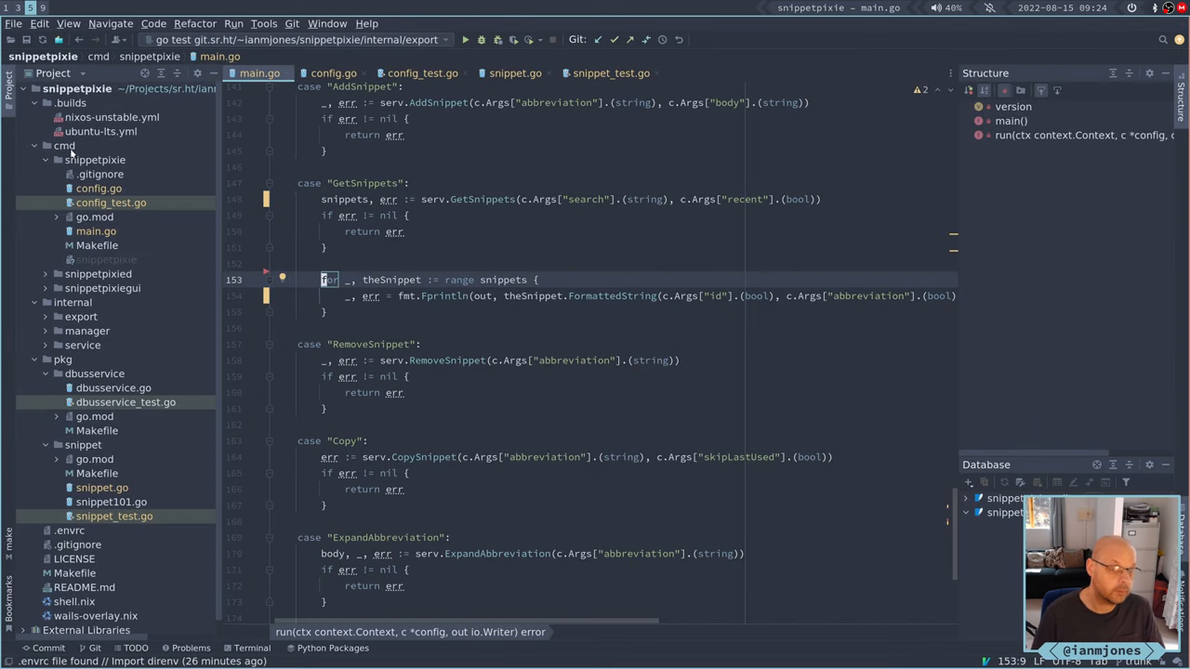
Step: Start a Git commit of the snippetpixie project directory
left_click(58, 92)
right_click(57, 93)
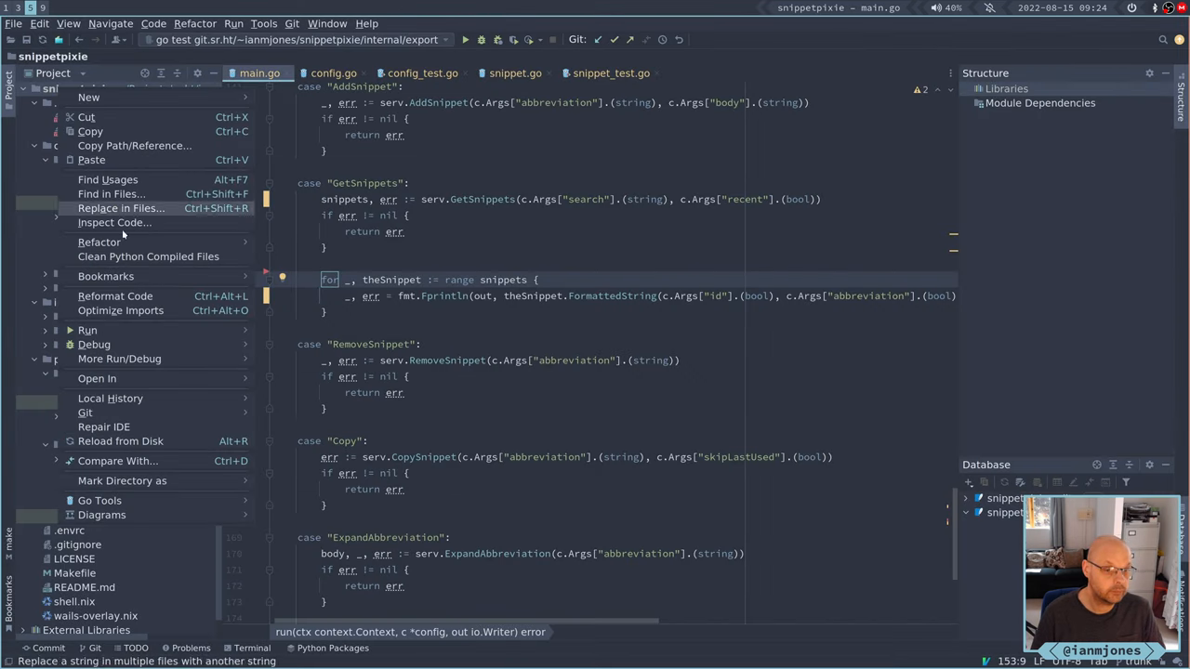
mouse_move(85, 413)
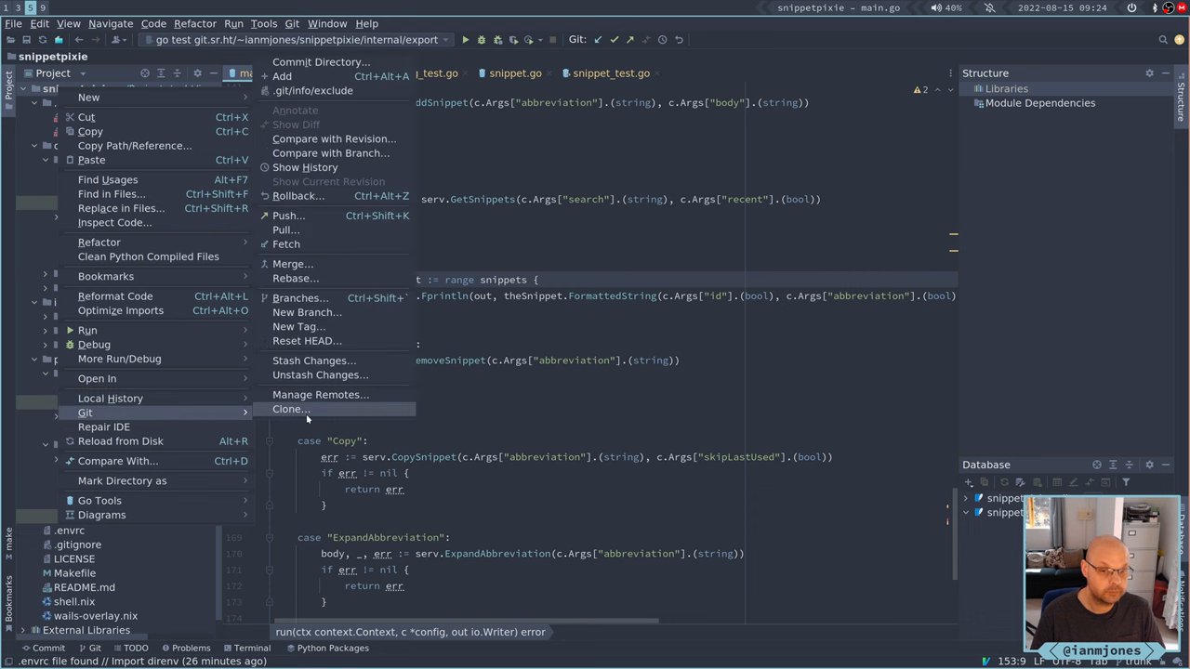
left_click(320, 62)
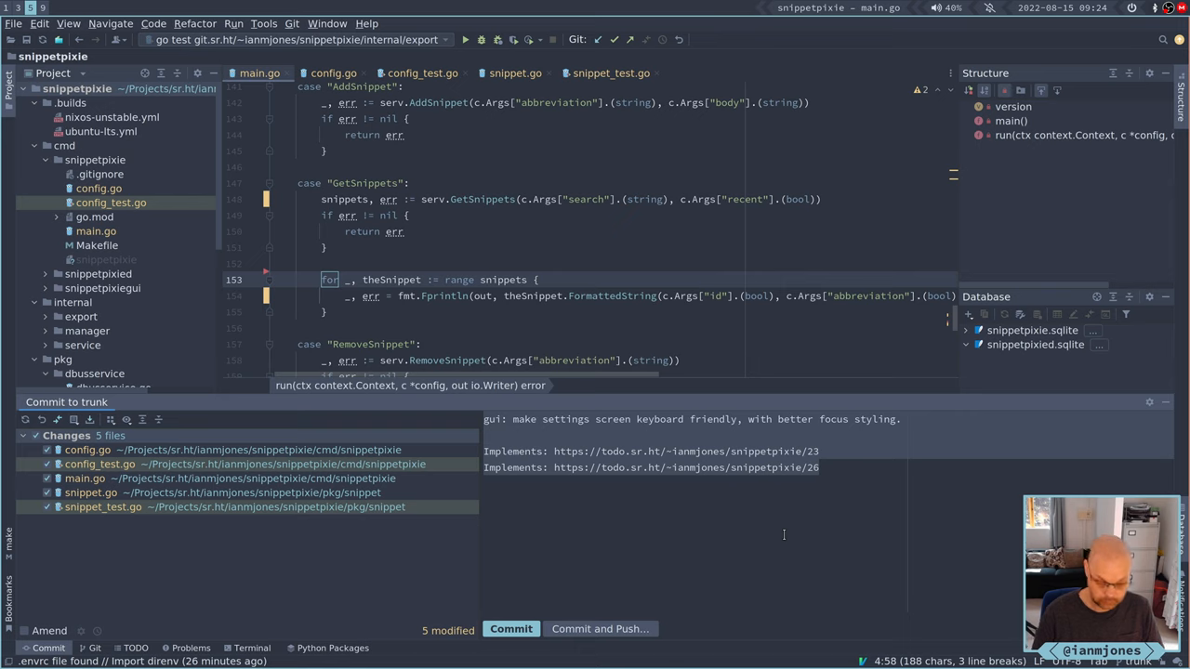
Step: Clear the old commit message lines to start a fresh message
key("ctrl+a")
key("BackSpace")
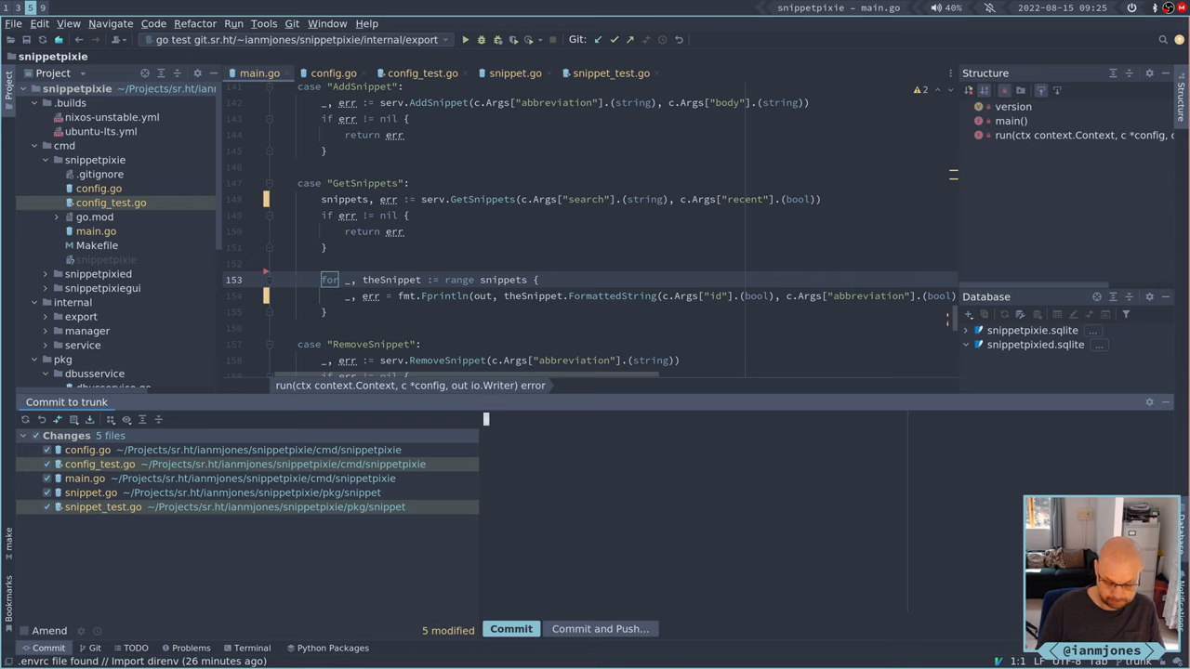
key("ctrl+z")
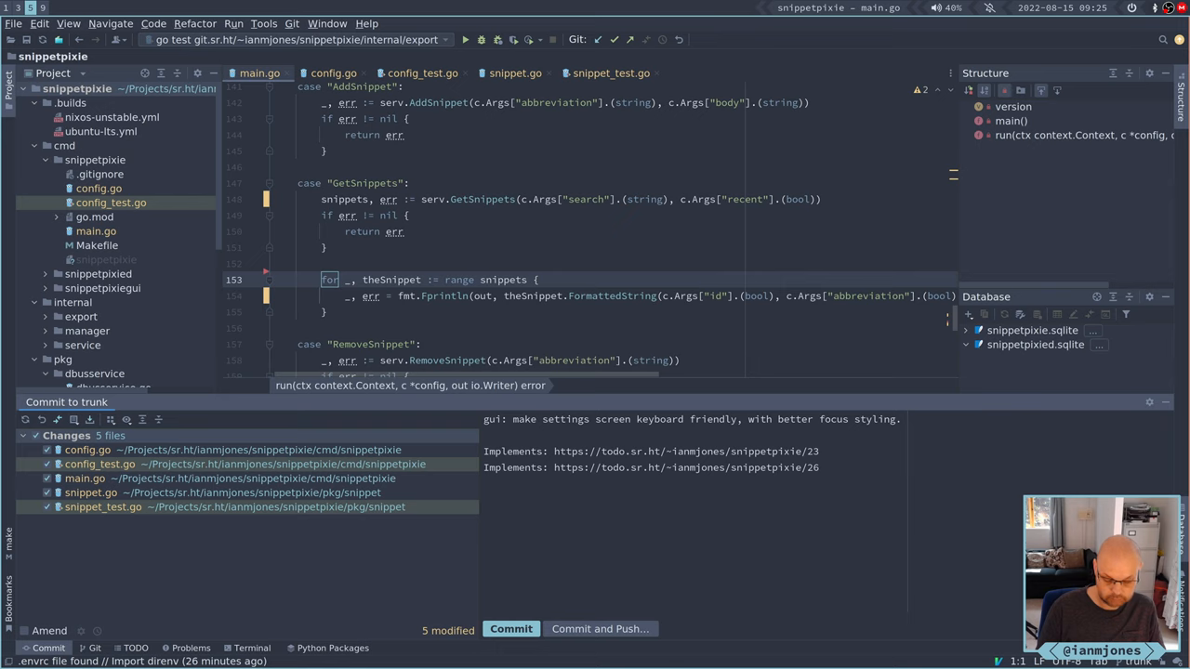
key("ctrl+y")
key("Escape")
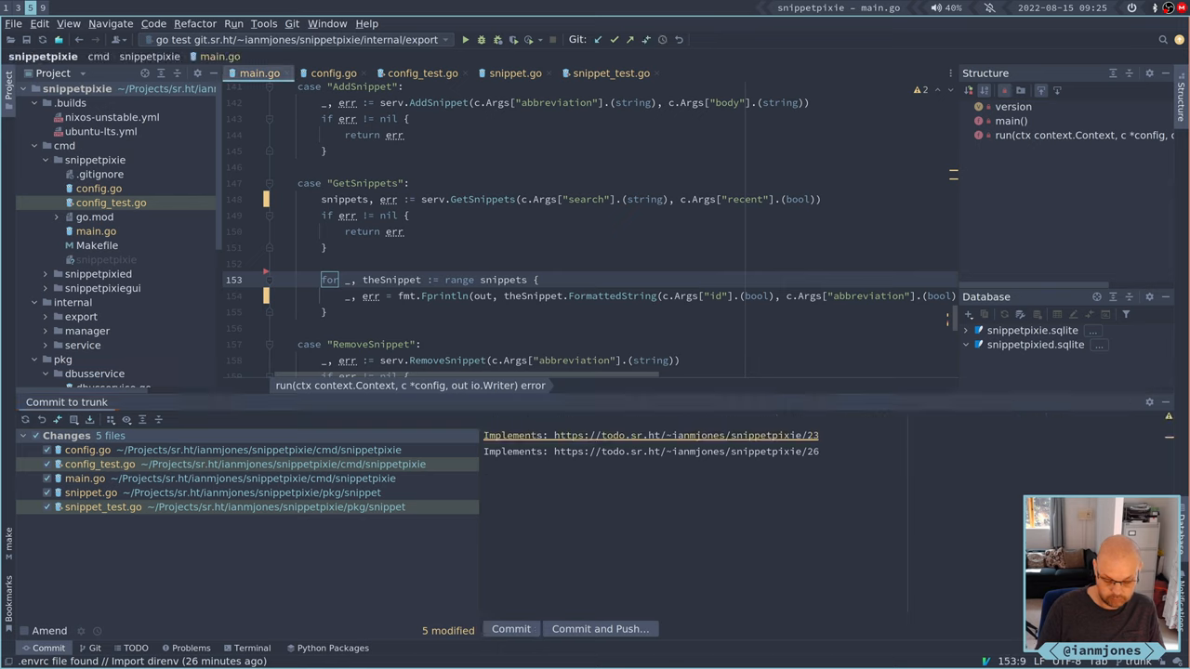
key("alt+0")
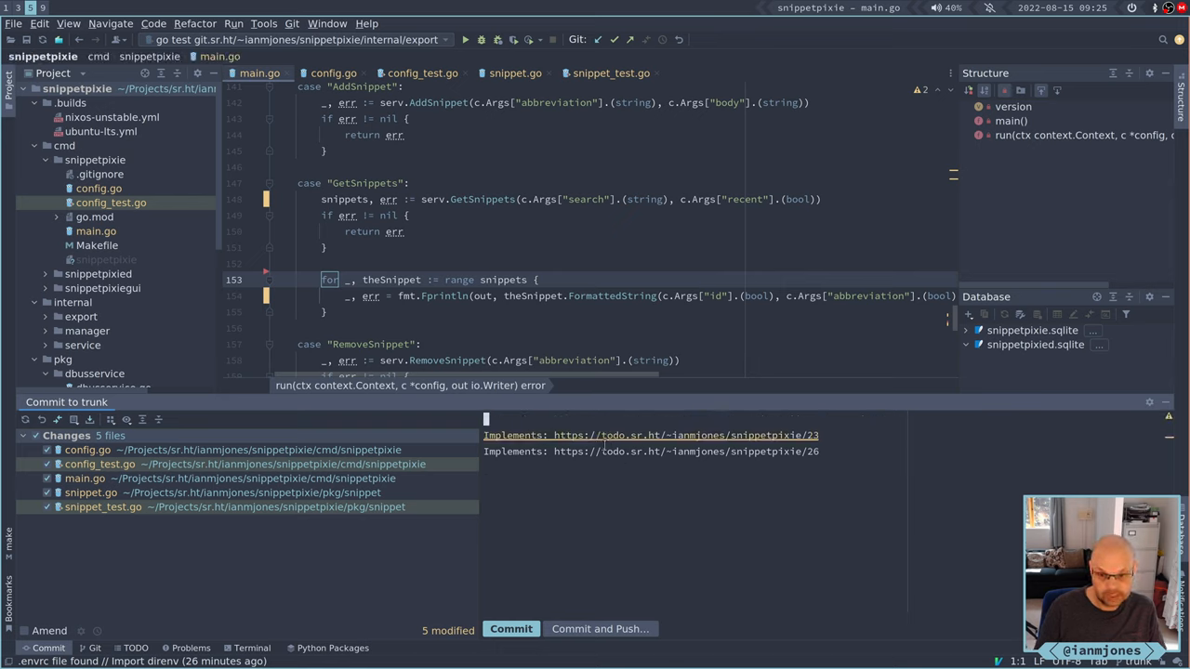
key("Delete")
key("ctrl+y")
key("ctrl+y")
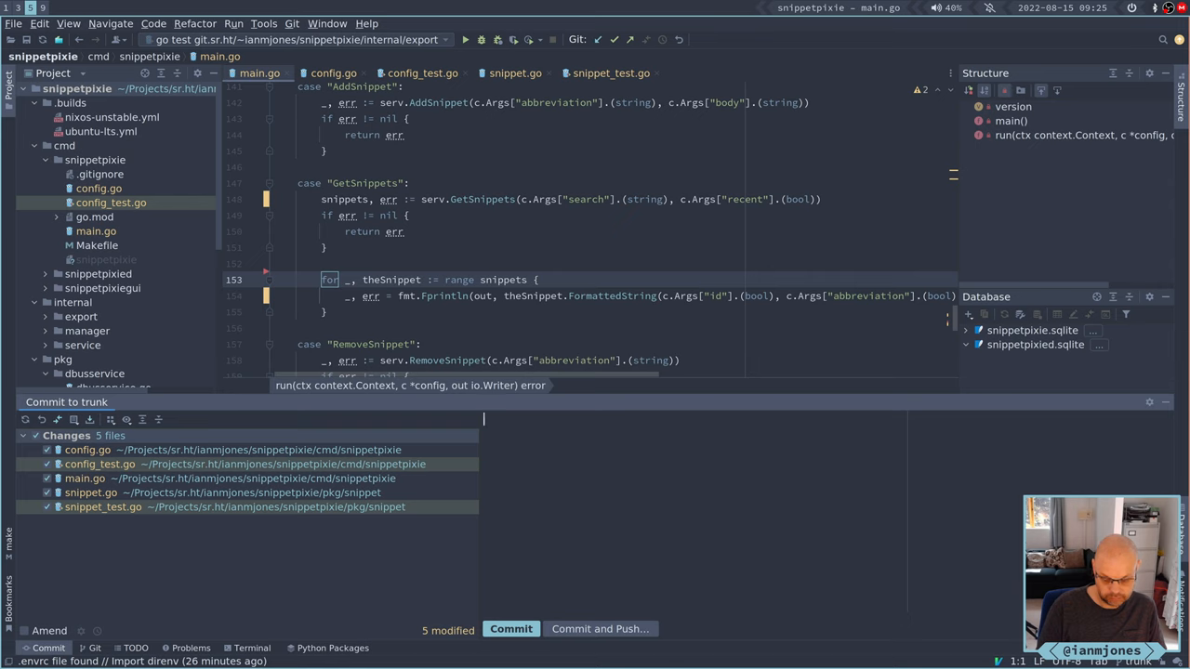
type("Update list command")
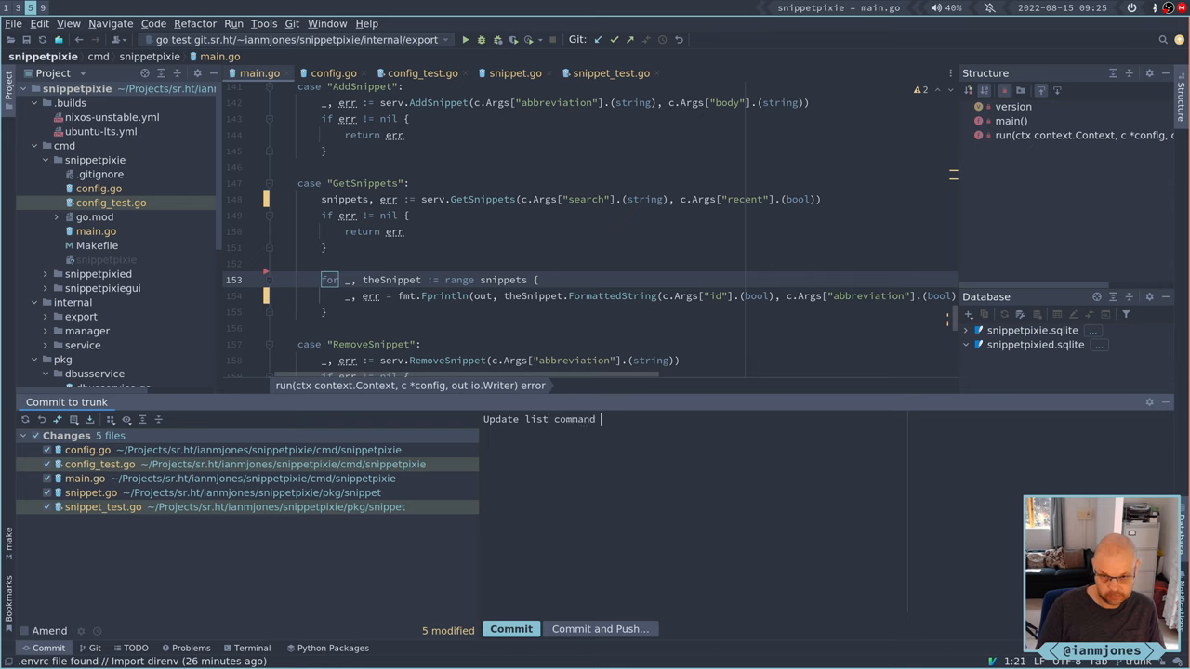
type("t")
type("o enable ")
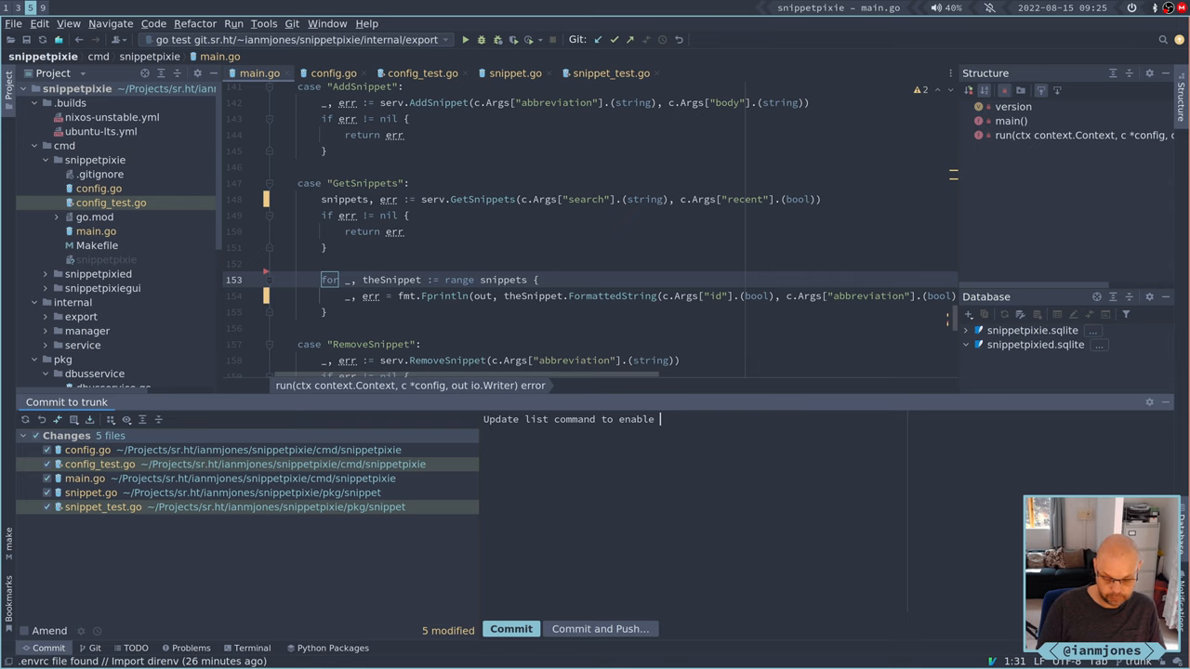
type("specifying fields and delimiter")
Step: Write the list fields and delimiter message with Implements ticket 24 link, commit and push to origin/trunk
key("Return")
key("Return")
type("Implements:")
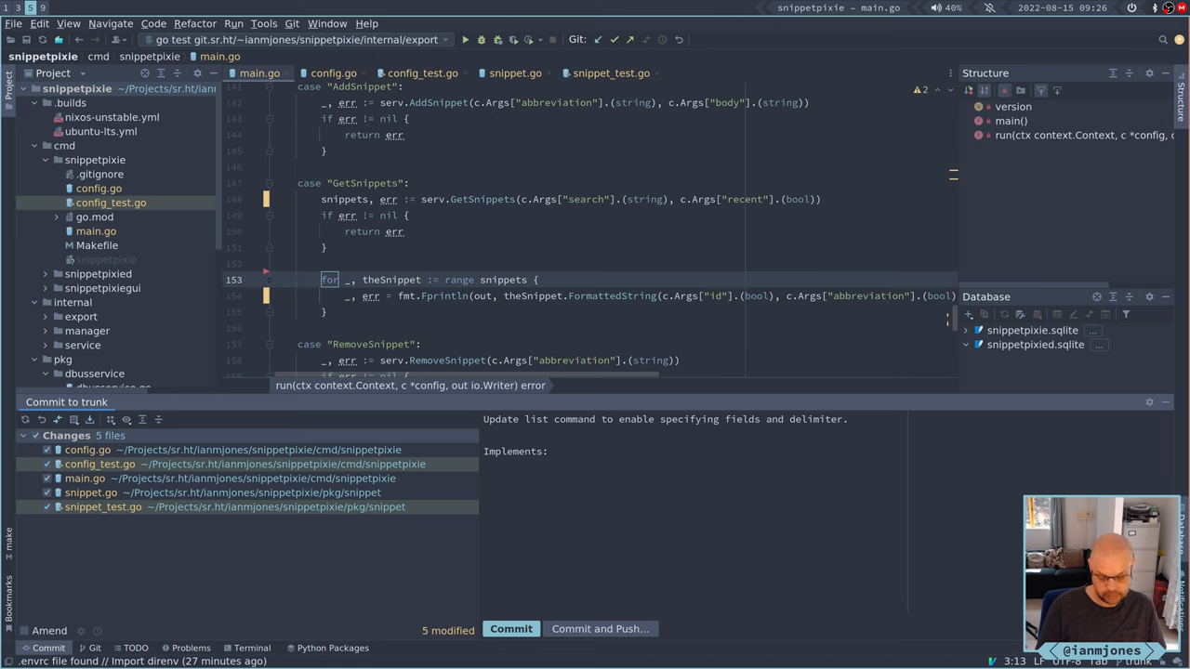
type("https://todo.sr.ht/~ianmjones/snippetpixie/24")
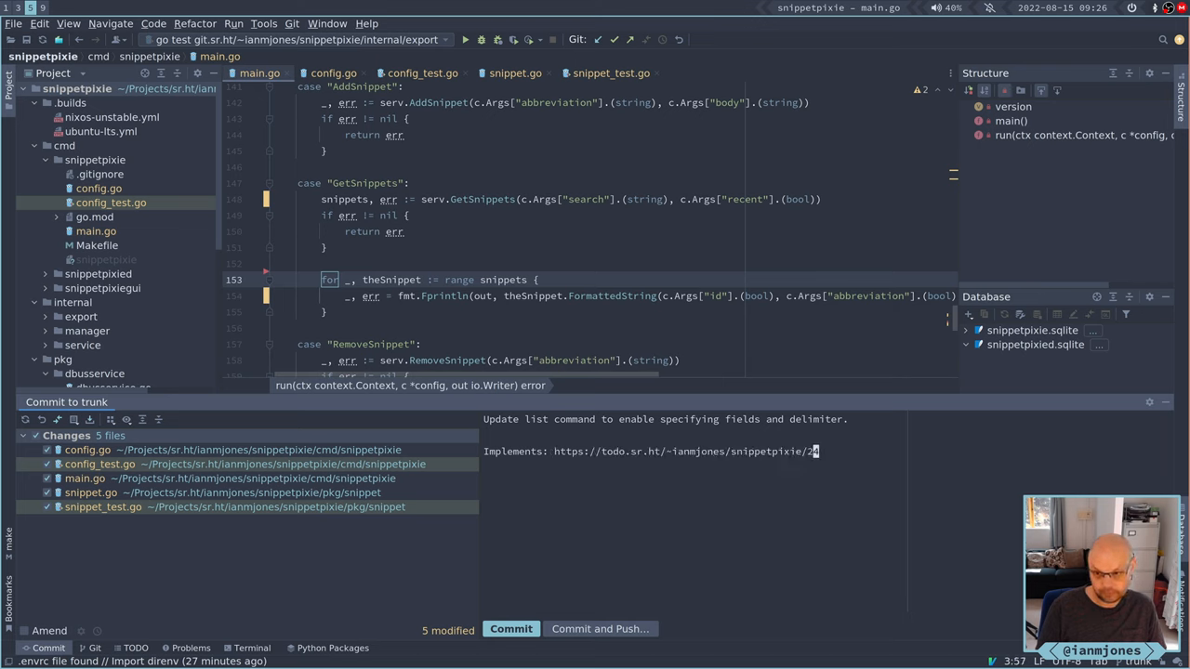
left_click(559, 630)
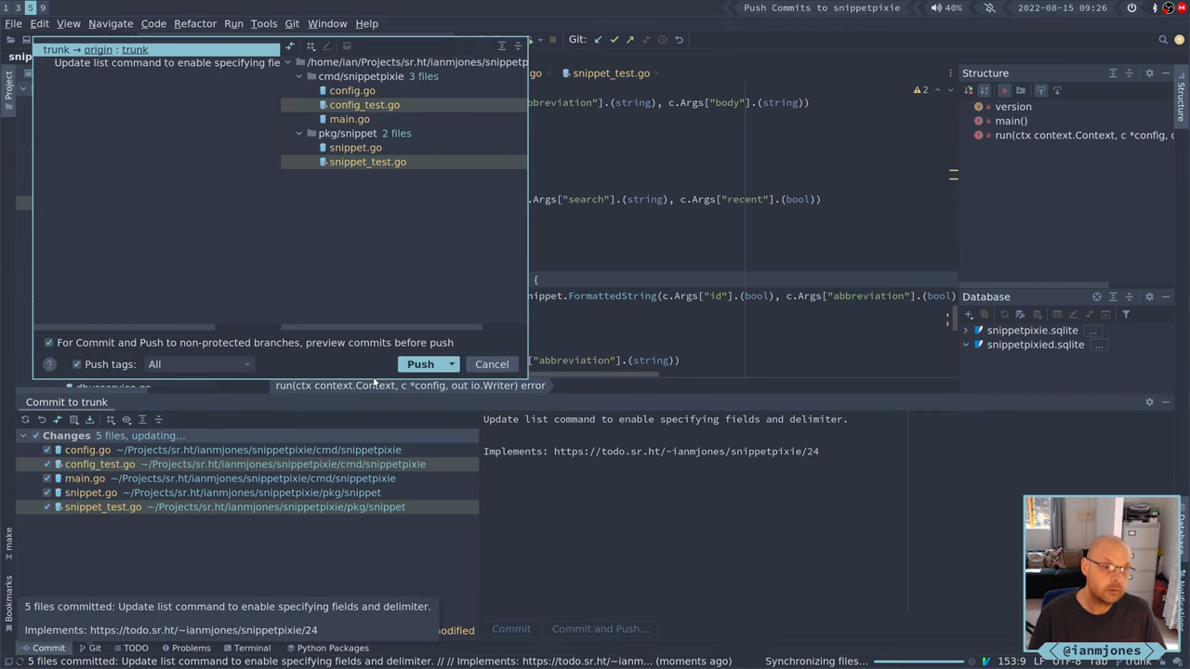
left_click(415, 366)
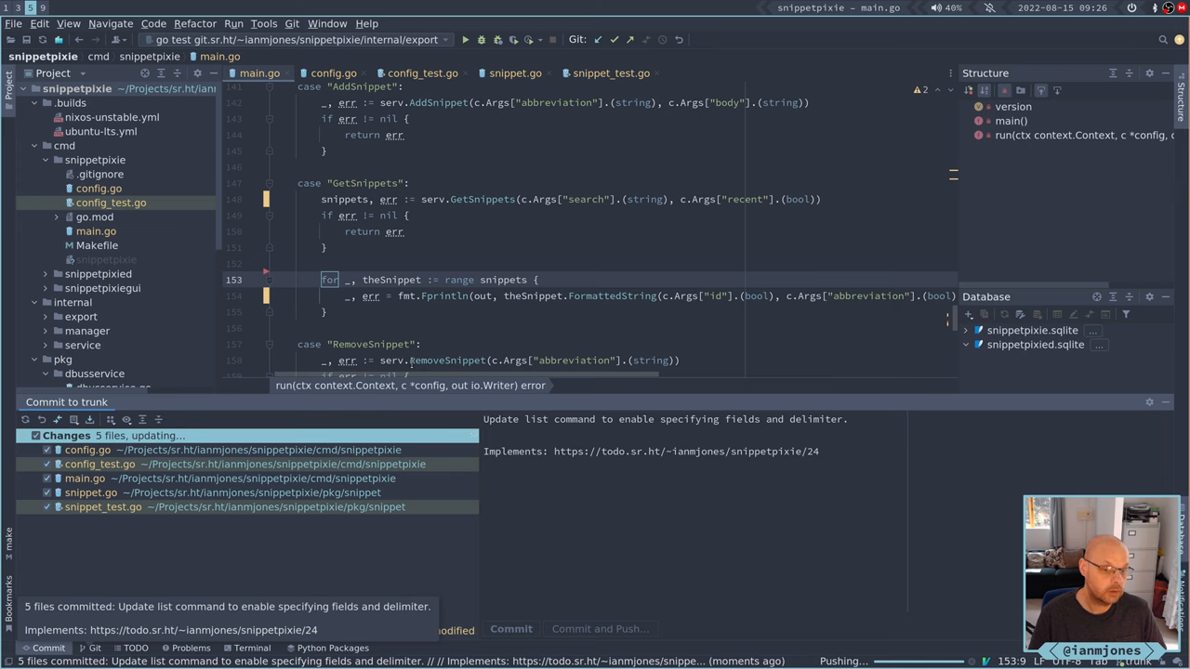
left_click(44, 651)
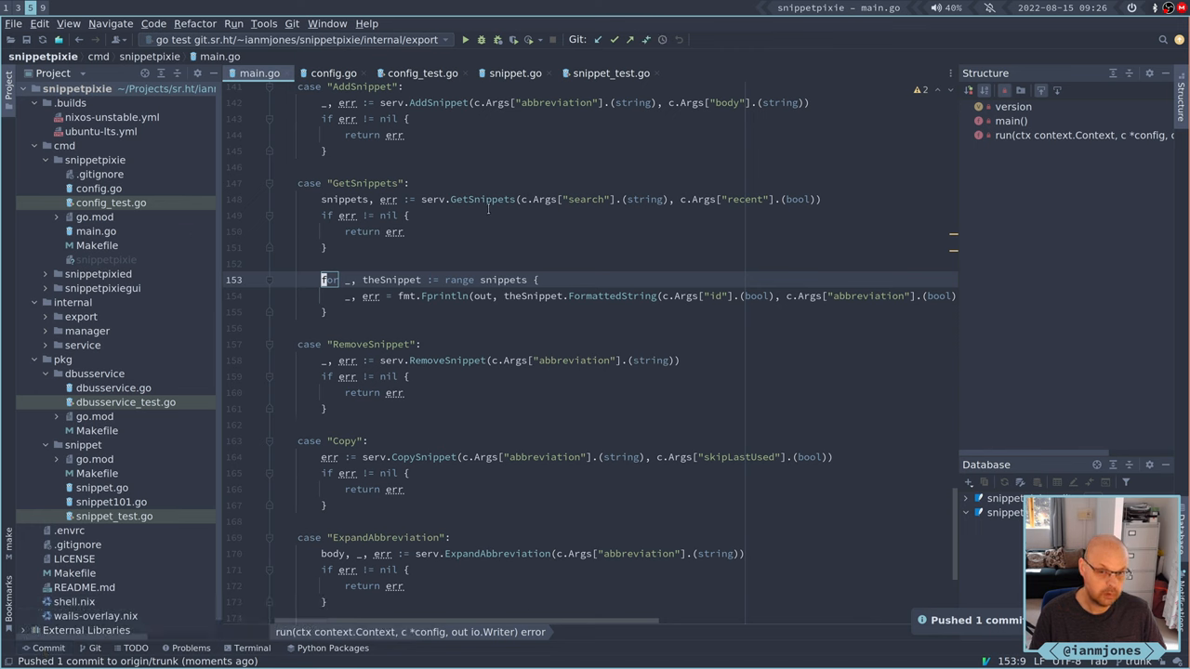
Step: Reload ticket #24 to confirm it is resolved as implemented, then go to the tracker
key("super+3")
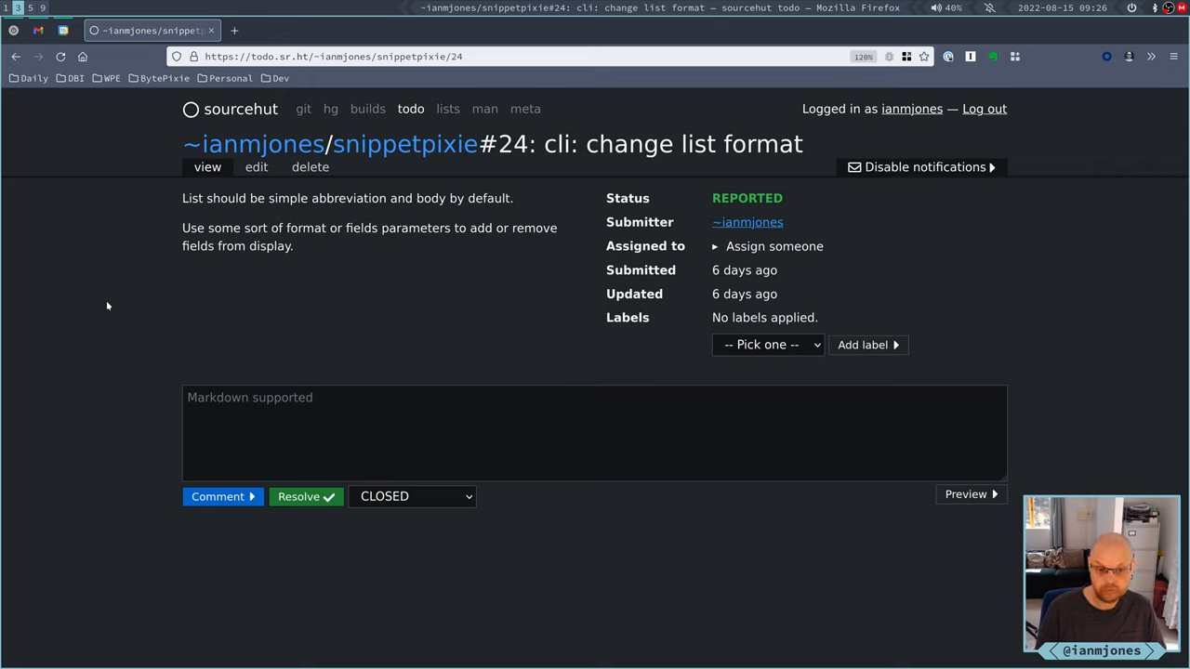
key("F5")
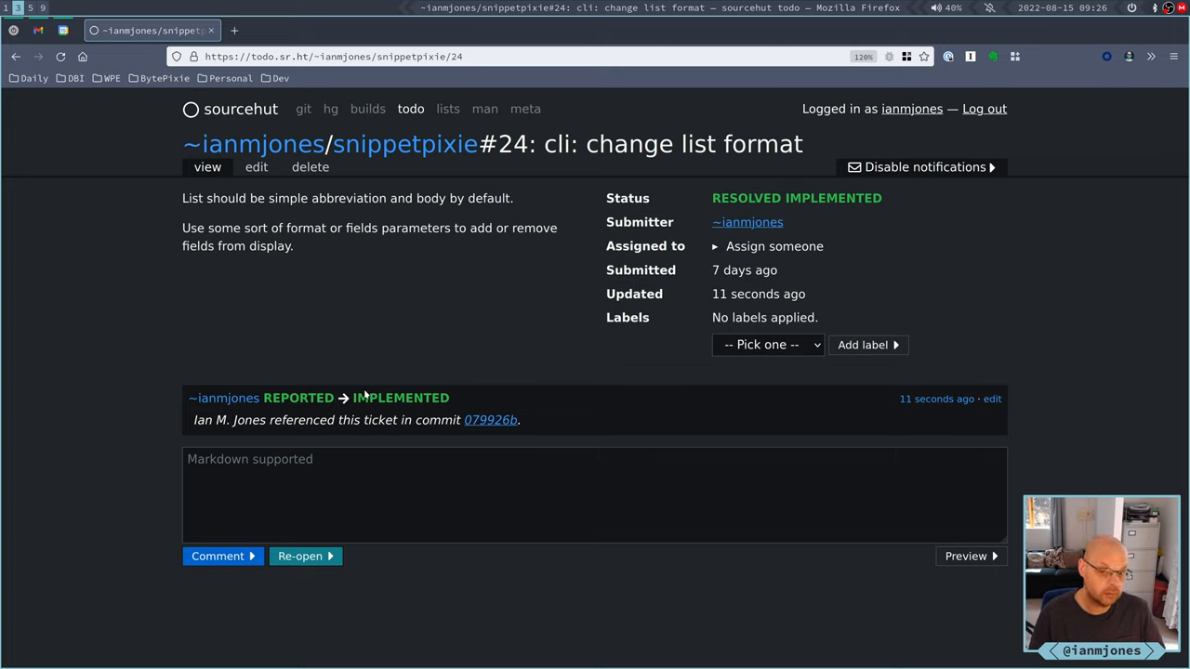
left_click(405, 147)
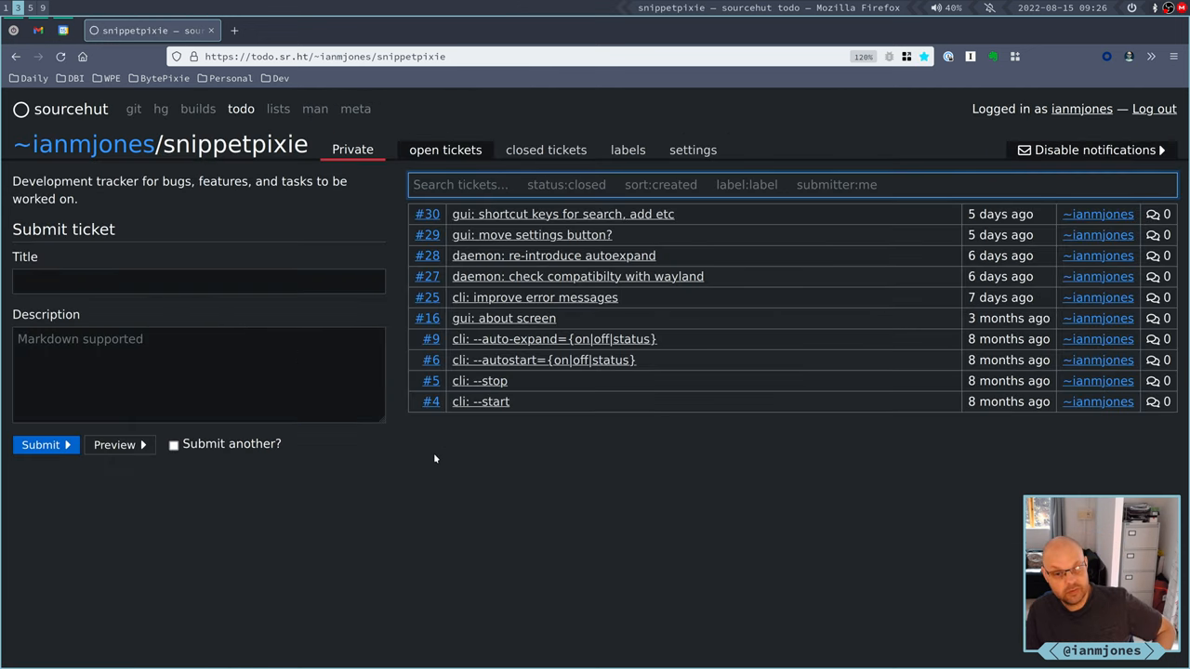
Step: Check the commit's CI builds are running, then return to the snippetpixie ticket list
middle_click(198, 109)
left_click(269, 30)
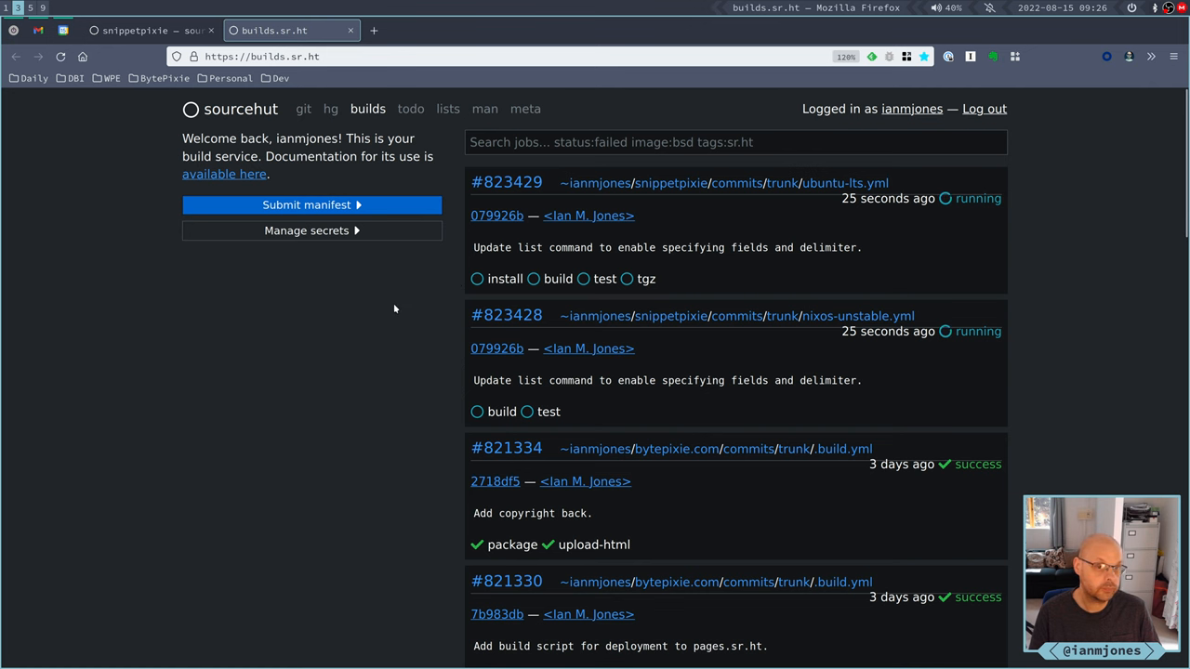
left_click(141, 32)
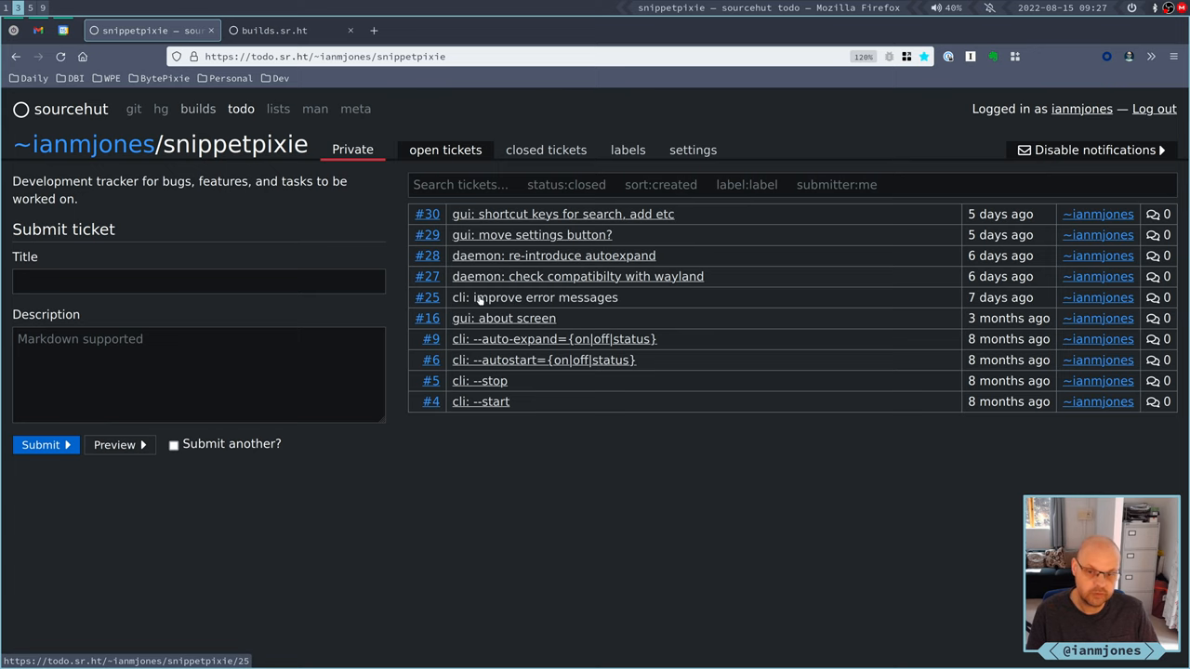
Step: Review ticket #25's UNIQUE constraint error example, then return to GoLand
left_click(532, 299)
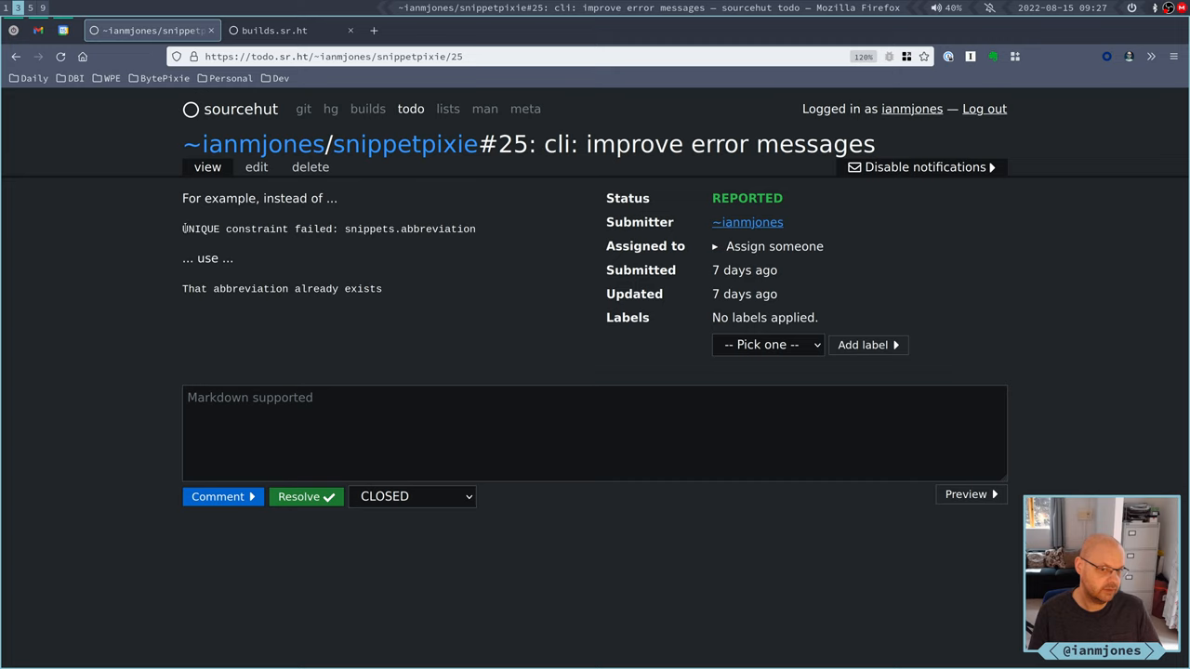
left_click_drag(183, 229, 476, 230)
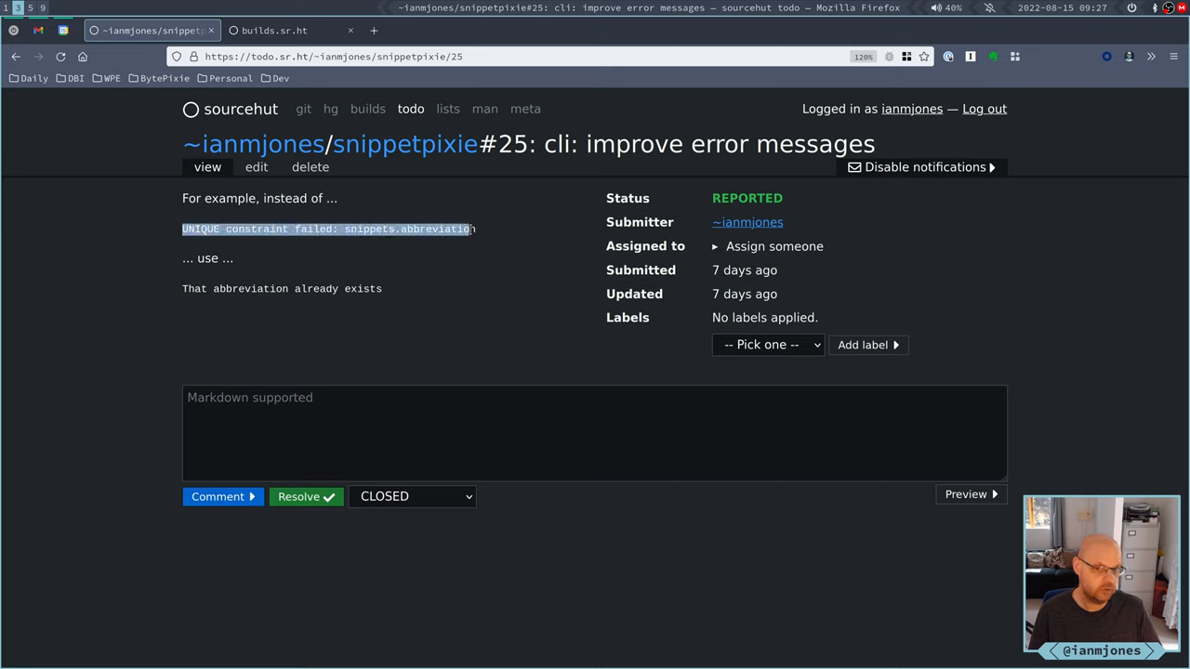
left_click(509, 240)
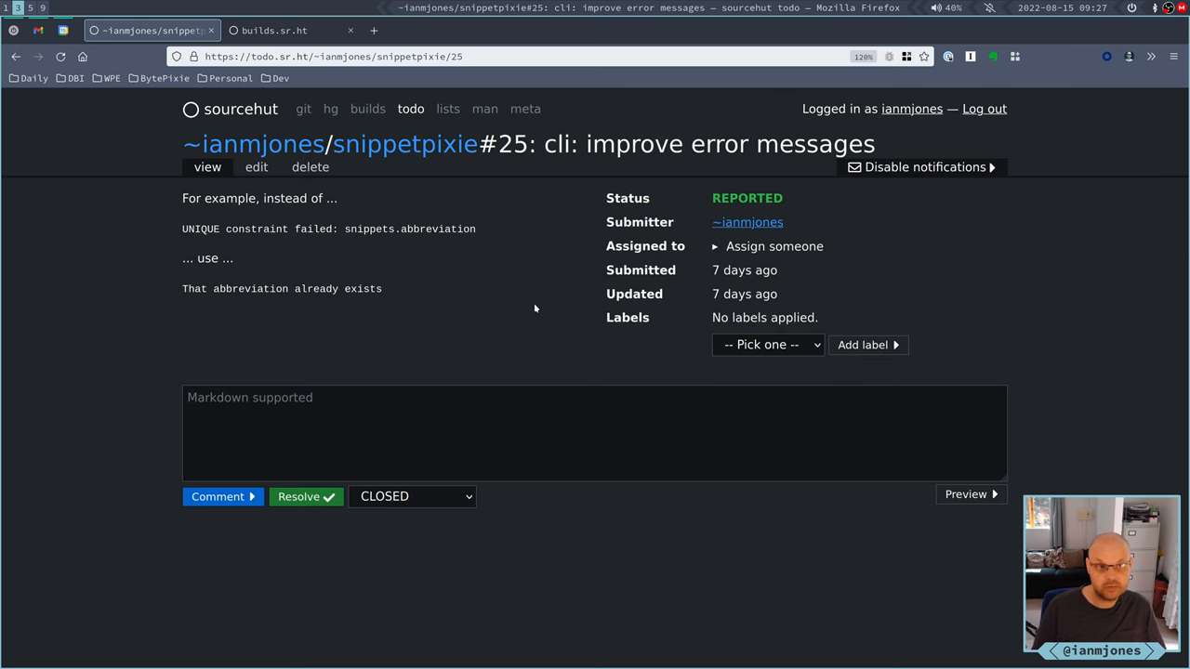
key("super+5")
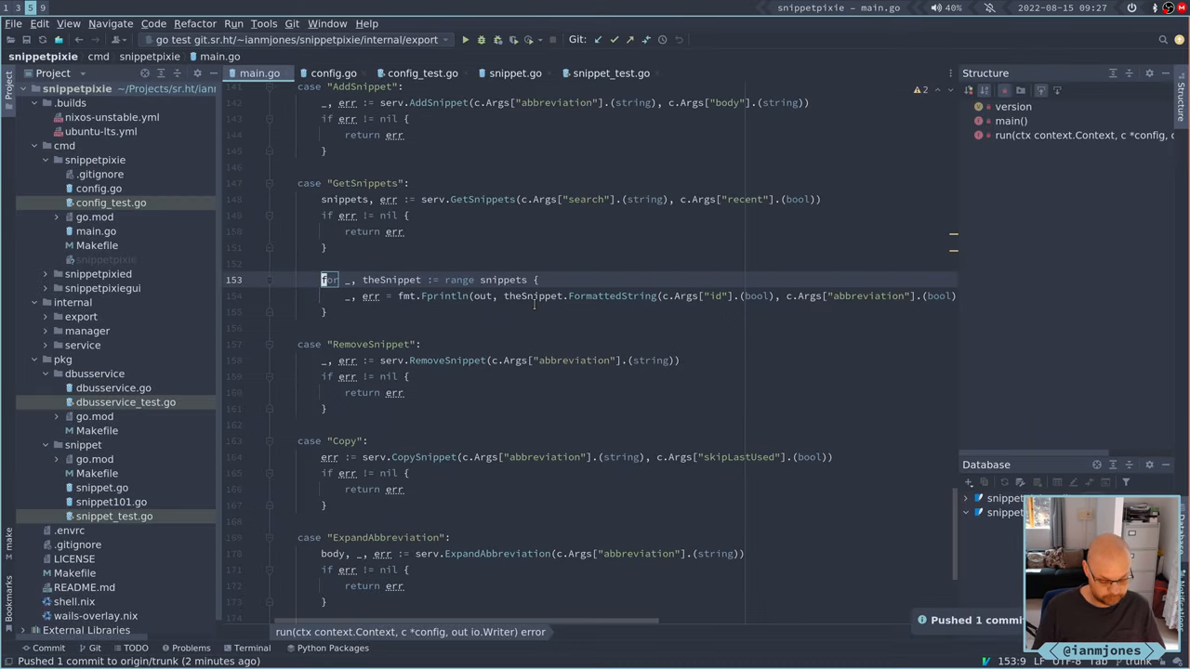